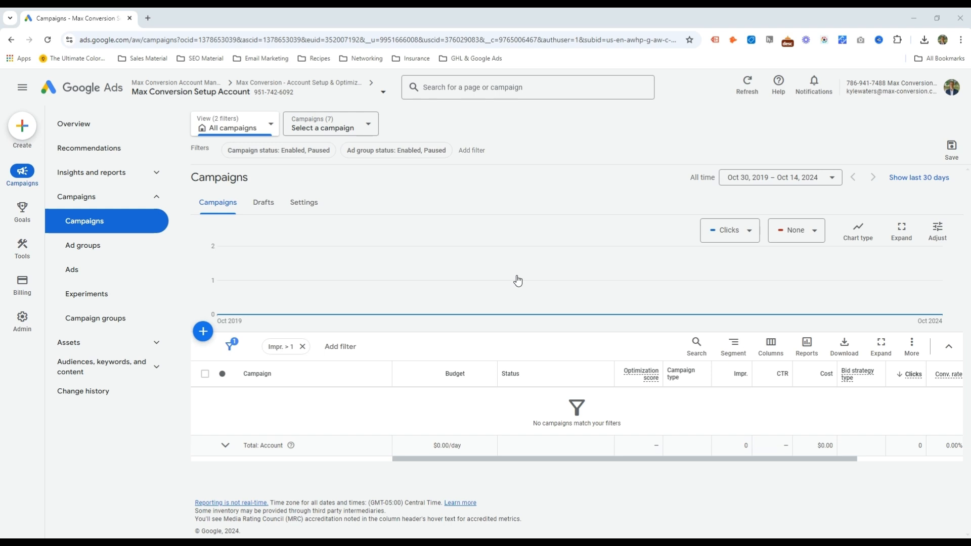
Step: Start a new campaign and choose to create it without a goal's guidance
{"action": "left_click", "coordinate": [204, 332]}
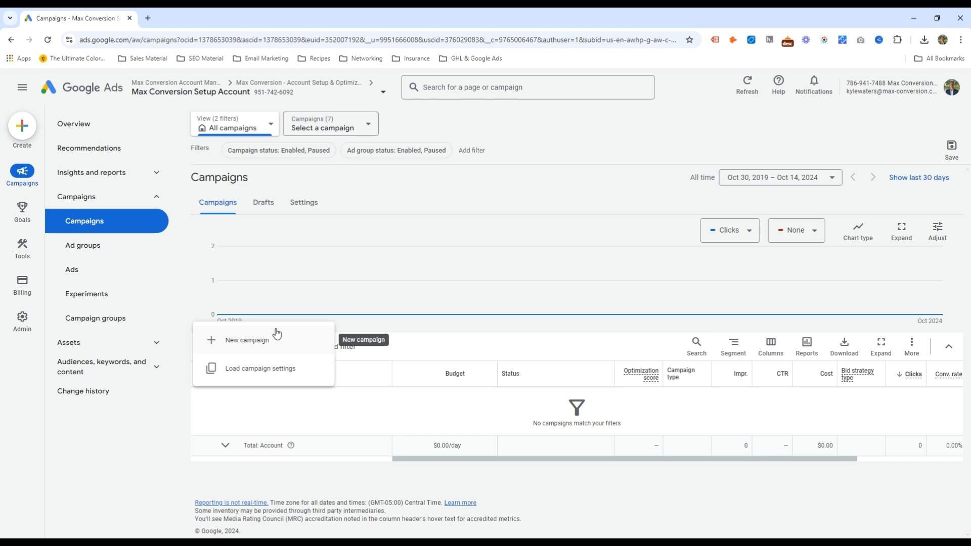
{"action": "left_click", "coordinate": [291, 346]}
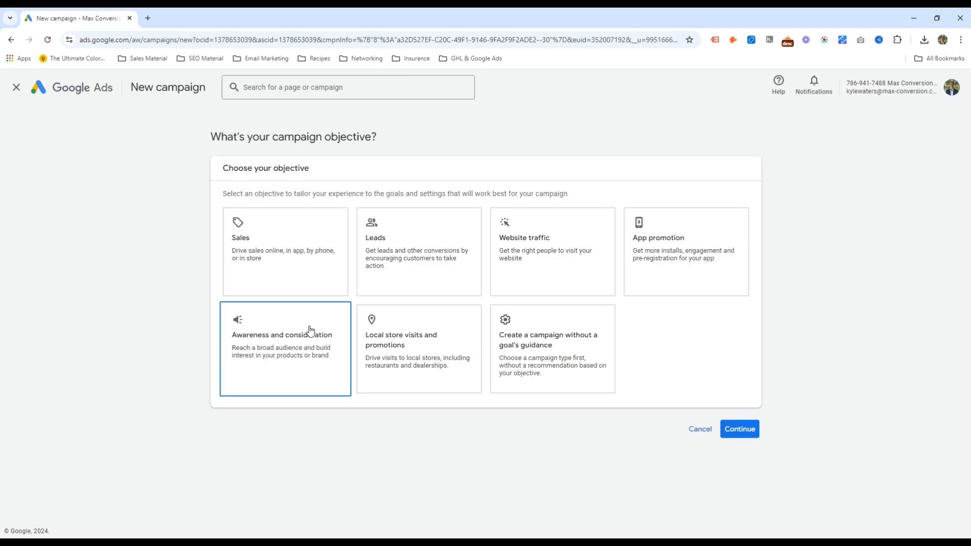
{"action": "left_click", "coordinate": [572, 368]}
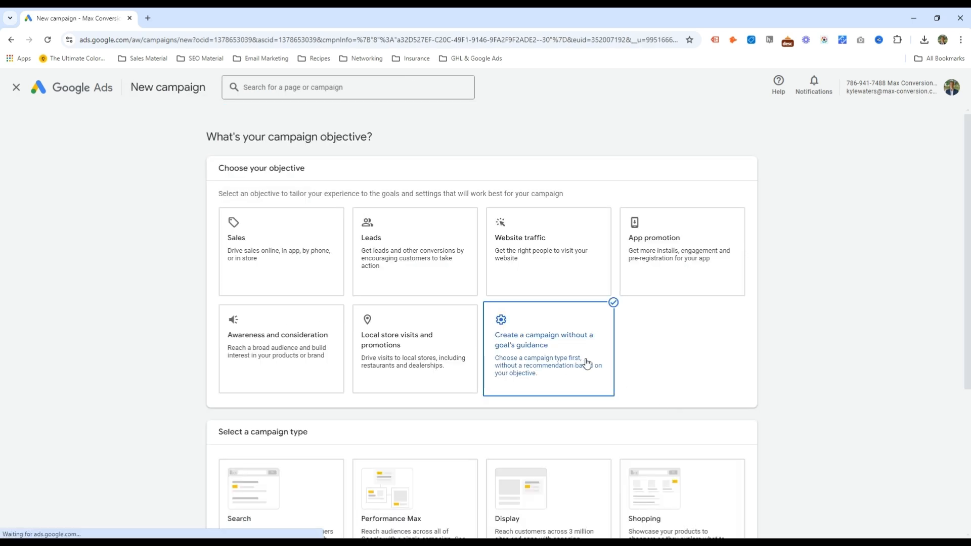
Step: Choose Search as the campaign type and continue to the campaign naming without picking website visits or phone calls
{"action": "scroll", "coordinate": [659, 360], "scroll_direction": "down", "scroll_amount": 1}
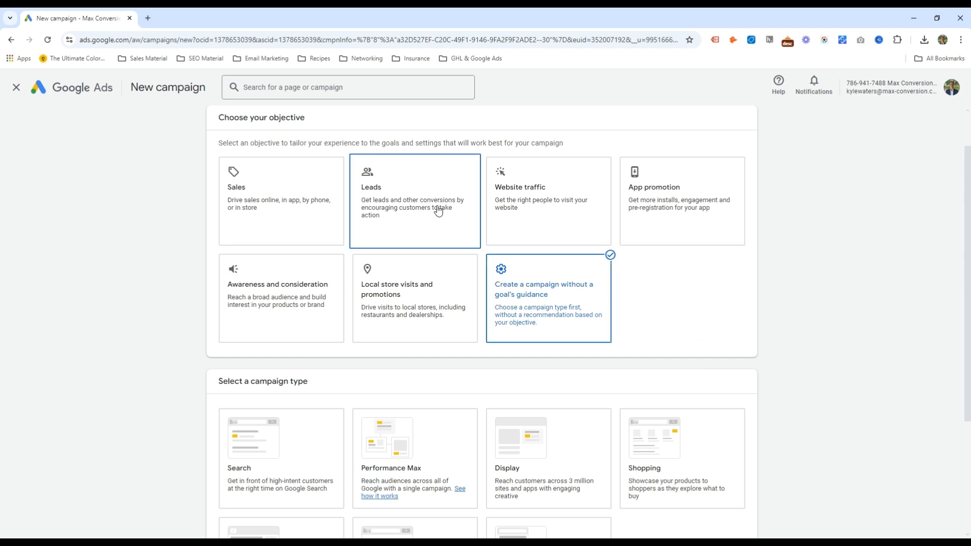
{"action": "scroll", "coordinate": [744, 337], "scroll_direction": "down", "scroll_amount": 3}
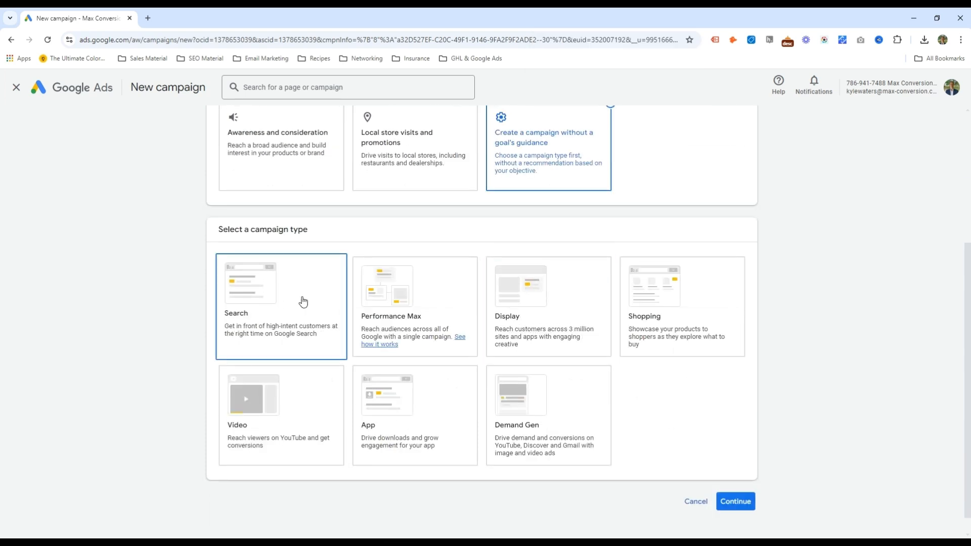
{"action": "left_click", "coordinate": [282, 306]}
{"action": "scroll", "coordinate": [770, 403], "scroll_direction": "down", "scroll_amount": 3}
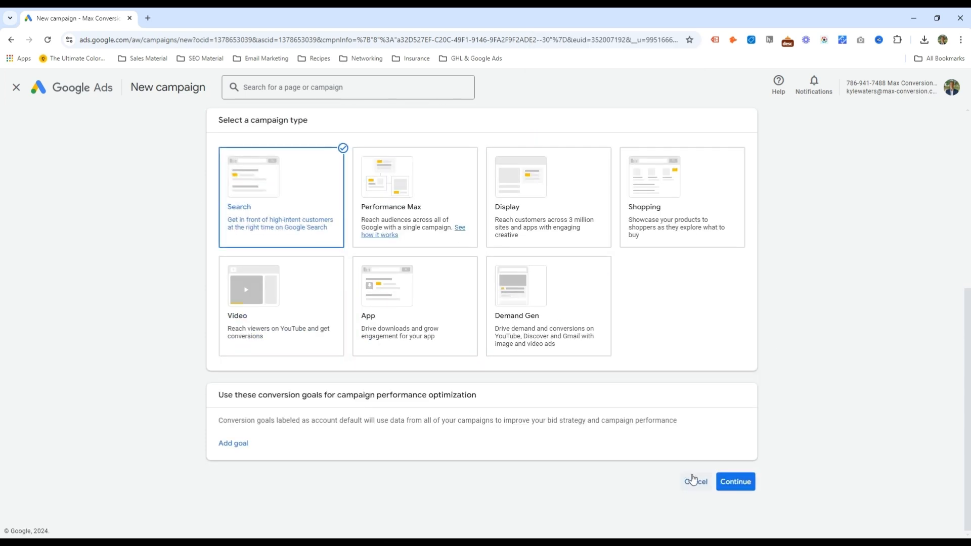
{"action": "left_click", "coordinate": [736, 481]}
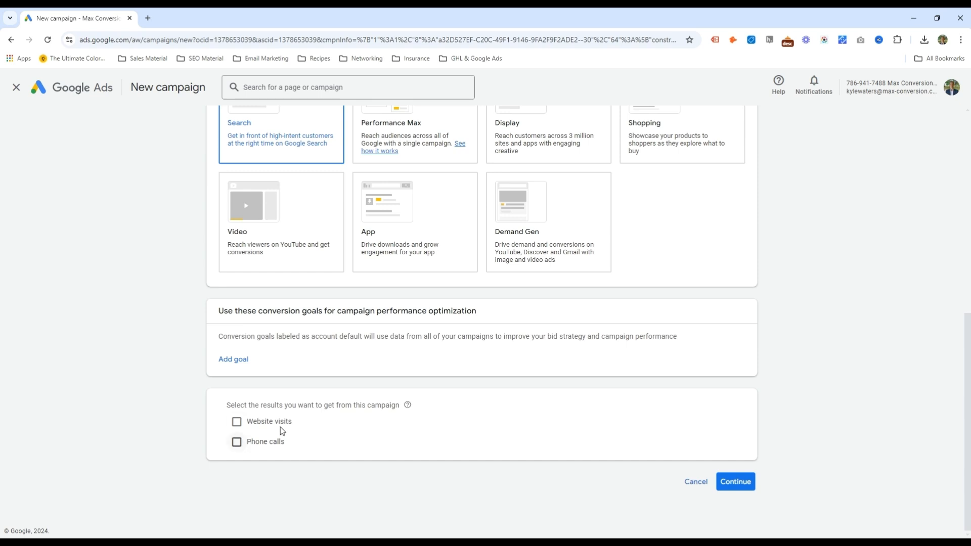
{"action": "left_click", "coordinate": [740, 486]}
Step: Name the campaign "Condrete Services - St. Louis - October 14th" and continue to its bidding settings
{"action": "left_click_drag", "start_coordinate": [314, 419], "coordinate": [162, 417]}
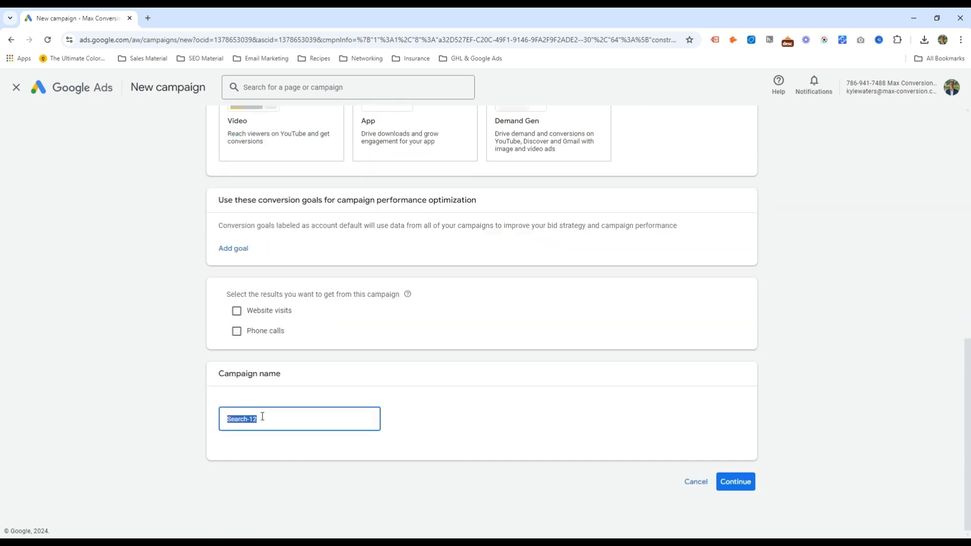
{"action": "type", "text": "Condrete Services - St. Louis - October 14th"}
{"action": "left_click", "coordinate": [740, 485]}
{"action": "left_click", "coordinate": [615, 412]}
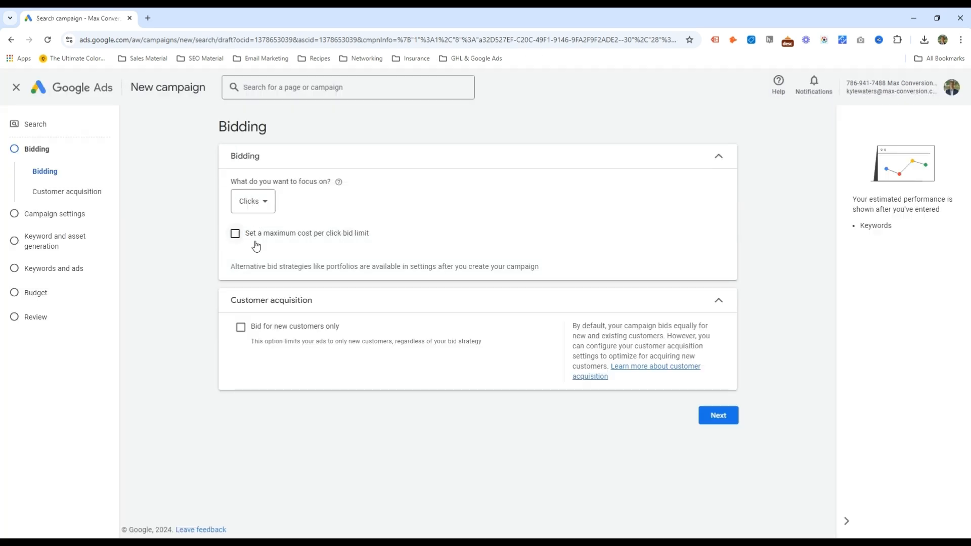
Step: Set a maximum CPC bid limit of $5 for the click-focused bidding and continue to the campaign settings
{"action": "left_click", "coordinate": [256, 242]}
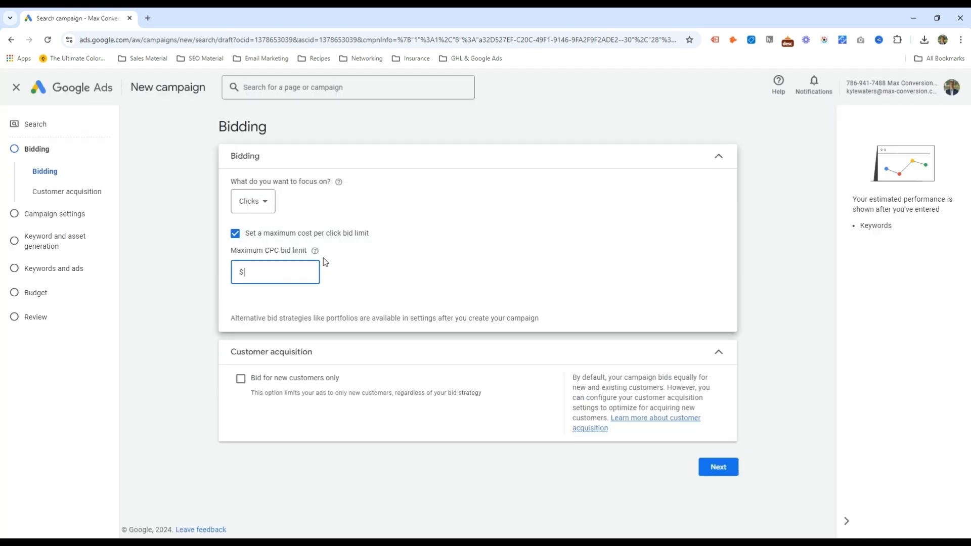
{"action": "type", "text": "5"}
{"action": "left_click_drag", "start_coordinate": [222, 257], "coordinate": [312, 252]}
{"action": "mouse_move", "coordinate": [315, 251]}
{"action": "left_click", "coordinate": [357, 249]}
{"action": "left_click", "coordinate": [721, 468]}
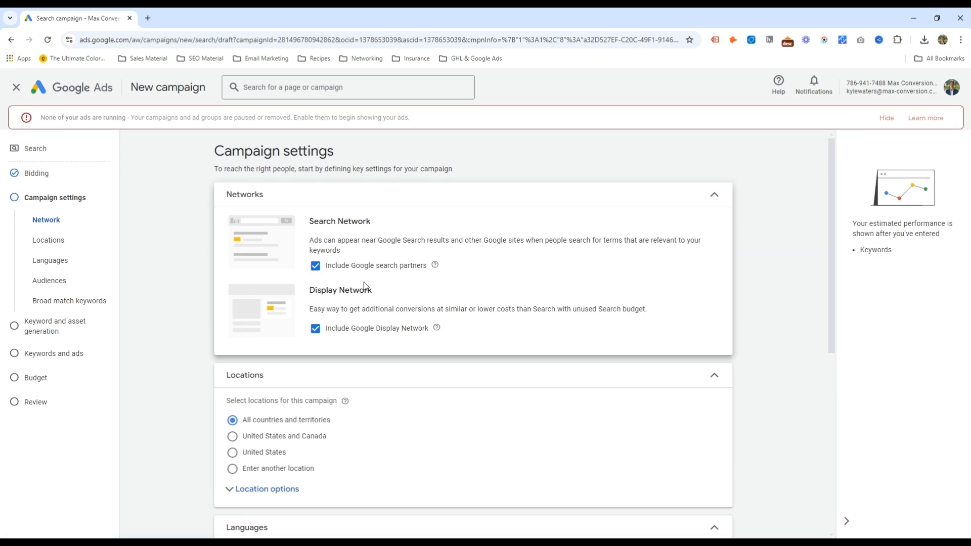
Step: Exclude Google search partners and the Google Display Network from the campaign's networks
{"action": "left_click", "coordinate": [343, 246]}
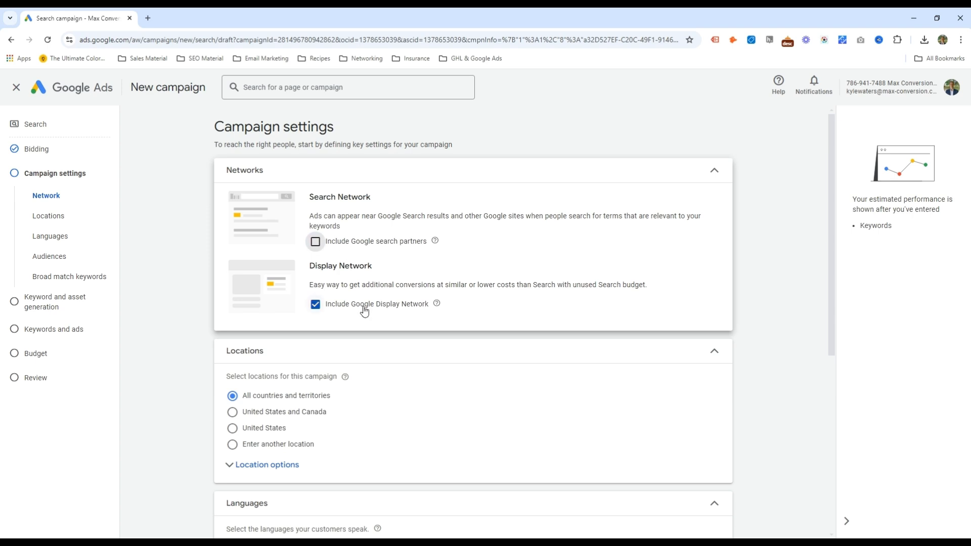
{"action": "left_click", "coordinate": [358, 302]}
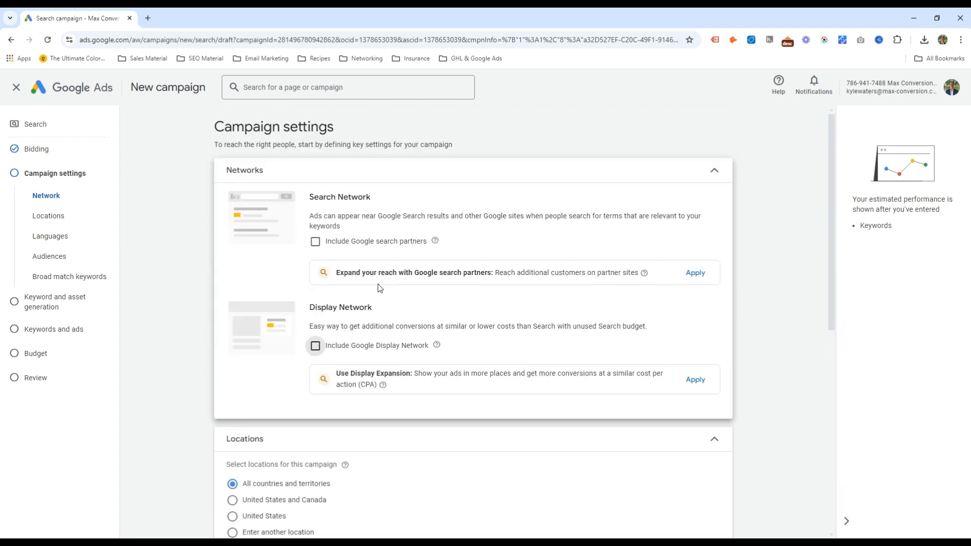
Step: Switch the campaign's locations to a custom entry and add the St. Louis MO Nielsen DMA region
{"action": "scroll", "coordinate": [368, 281], "scroll_direction": "down", "scroll_amount": 4}
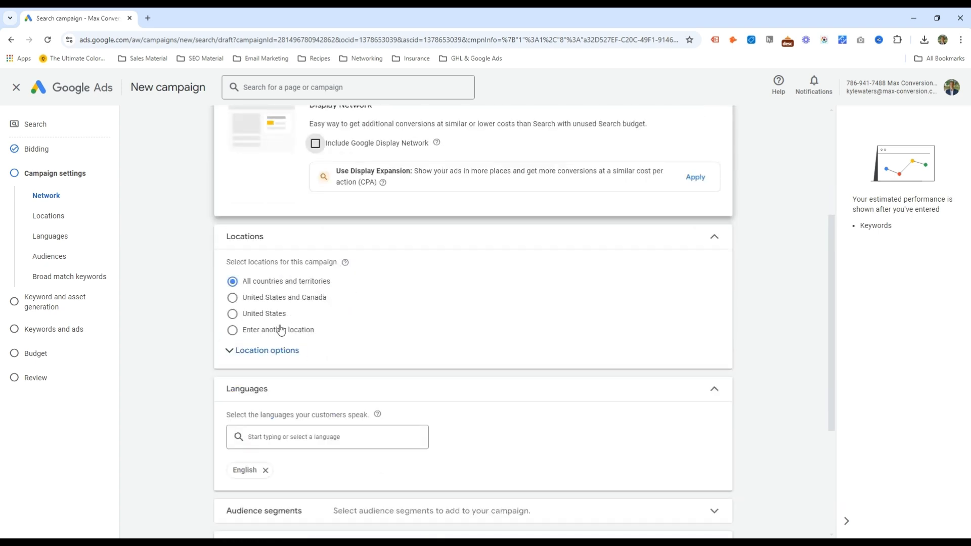
{"action": "scroll", "coordinate": [280, 336], "scroll_direction": "down", "scroll_amount": 2}
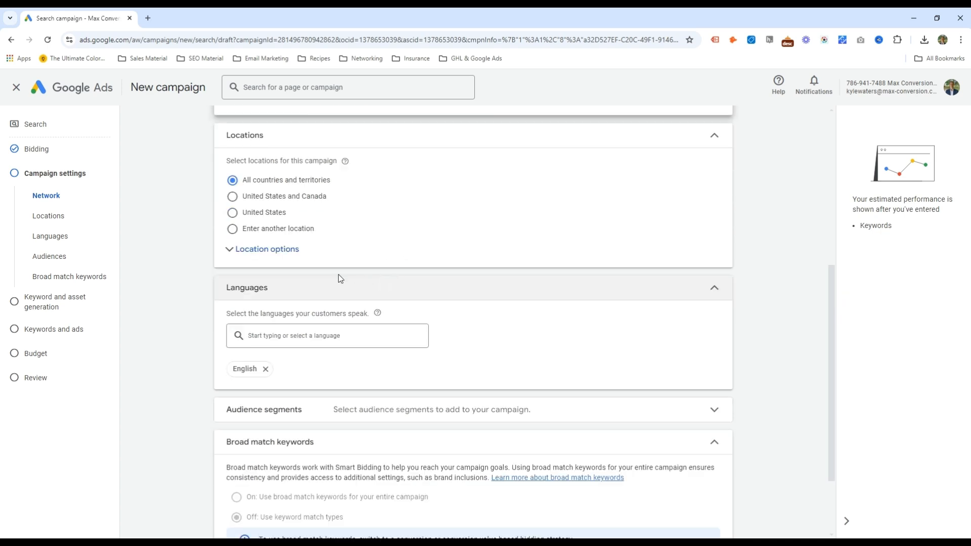
{"action": "left_click", "coordinate": [276, 229]}
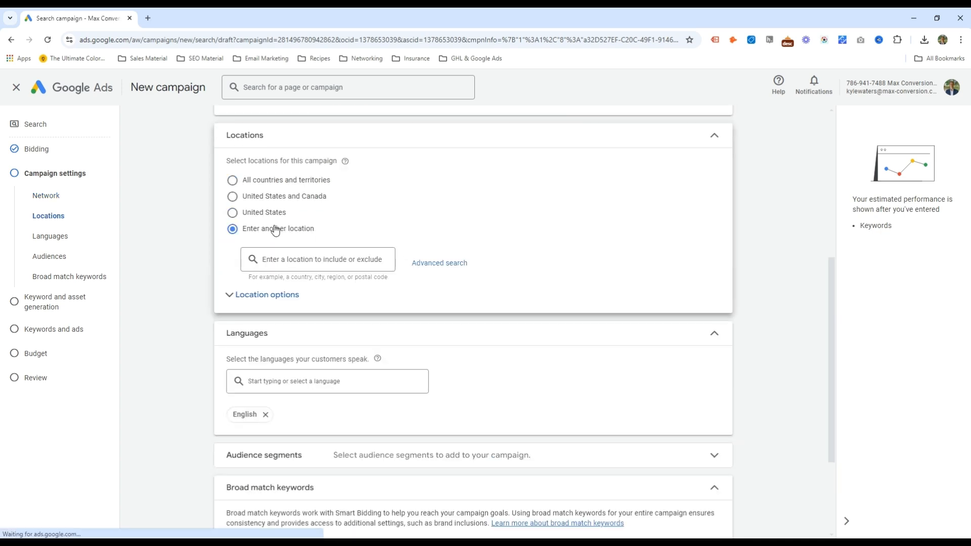
{"action": "left_click", "coordinate": [336, 260]}
{"action": "type", "text": "st"}
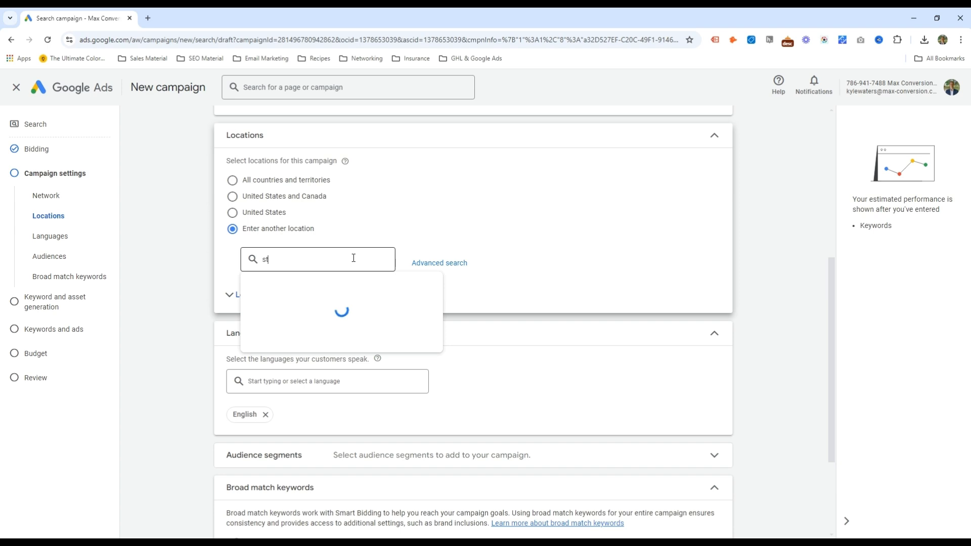
{"action": "type", "text": " louis"}
{"action": "left_click", "coordinate": [520, 294]}
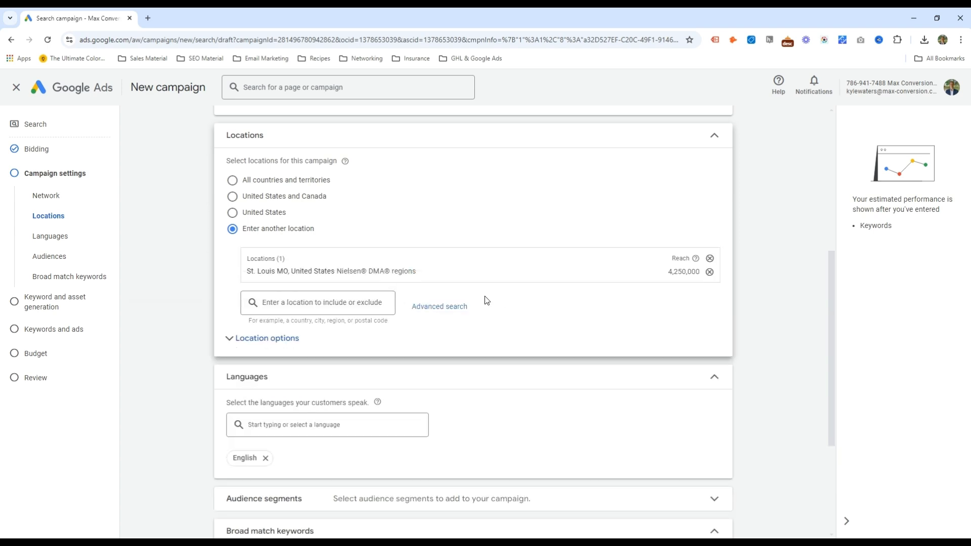
Step: Use the advanced location search to add a 20-mile radius around O'Fallon, MO
{"action": "left_click_drag", "start_coordinate": [291, 272], "coordinate": [417, 277]}
{"action": "left_click", "coordinate": [417, 296]}
{"action": "left_click", "coordinate": [432, 307]}
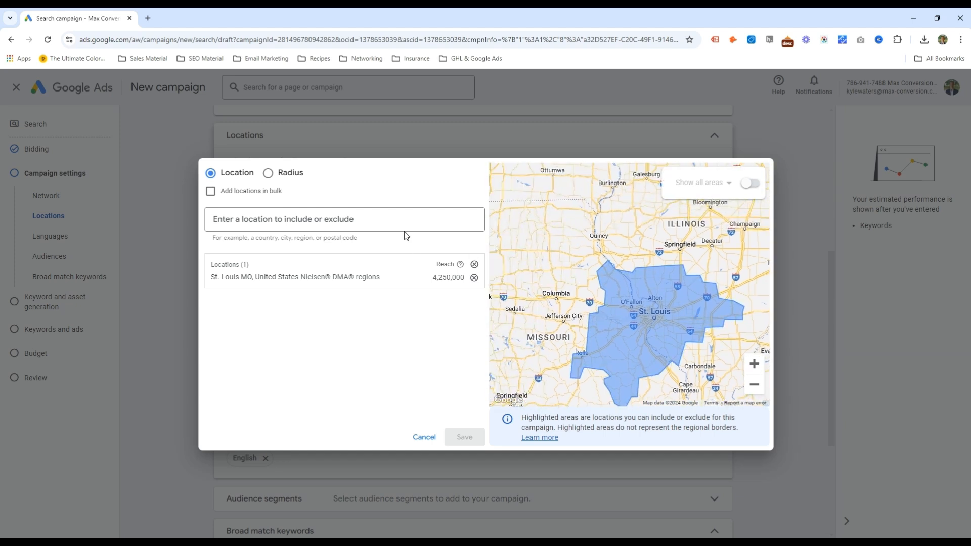
{"action": "left_click", "coordinate": [282, 174]}
{"action": "left_click", "coordinate": [360, 224]}
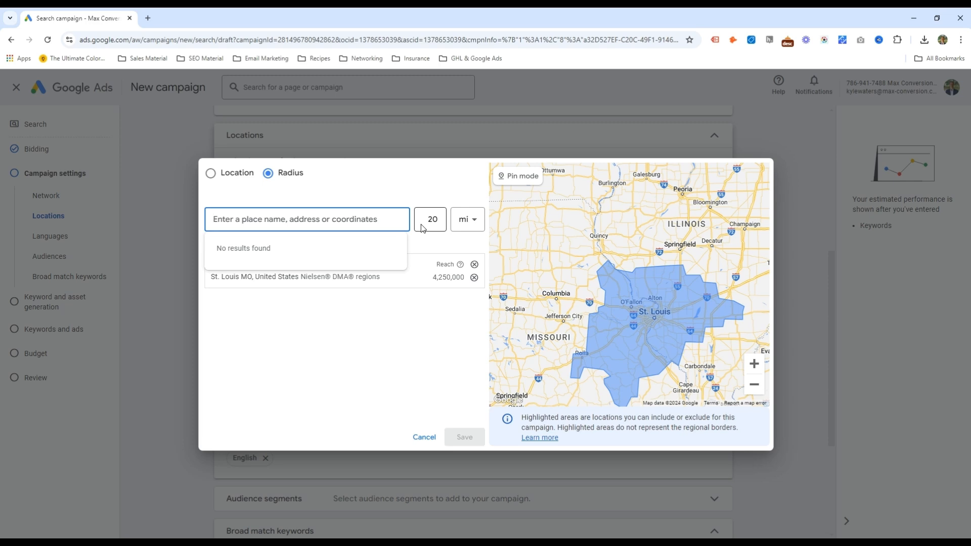
{"action": "type", "text": "o'fallon"}
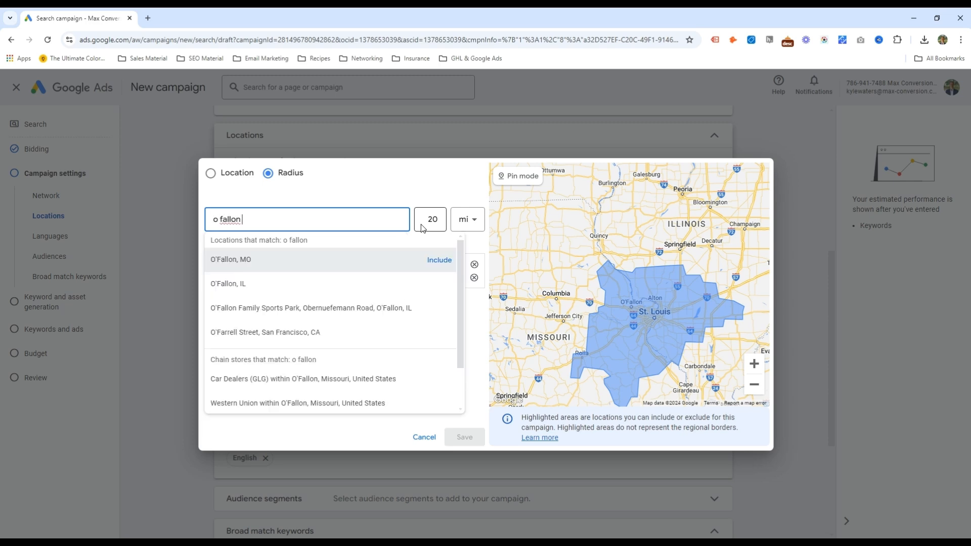
{"action": "key", "text": "Return"}
Step: Remove the St. Louis MO region from the targeted locations and save the location selection
{"action": "left_click", "coordinate": [612, 341]}
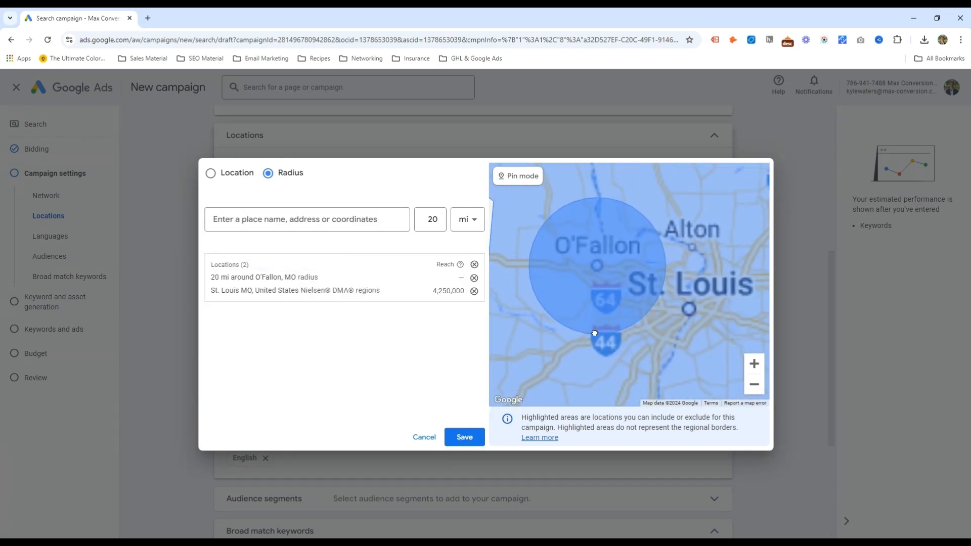
{"action": "left_click", "coordinate": [634, 336]}
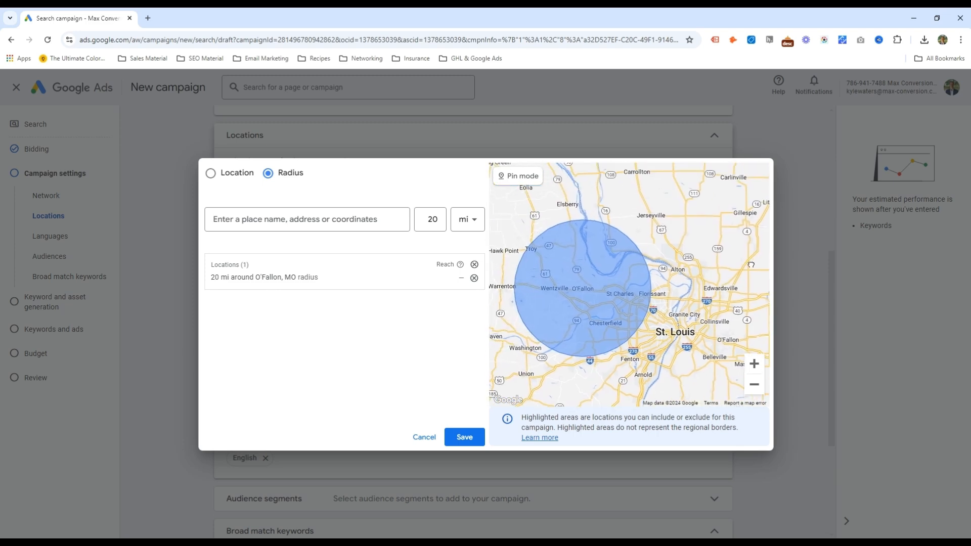
{"action": "left_click", "coordinate": [464, 437]}
Step: Reopen the advanced location search and show the selectable map areas by postal code
{"action": "left_click", "coordinate": [440, 306]}
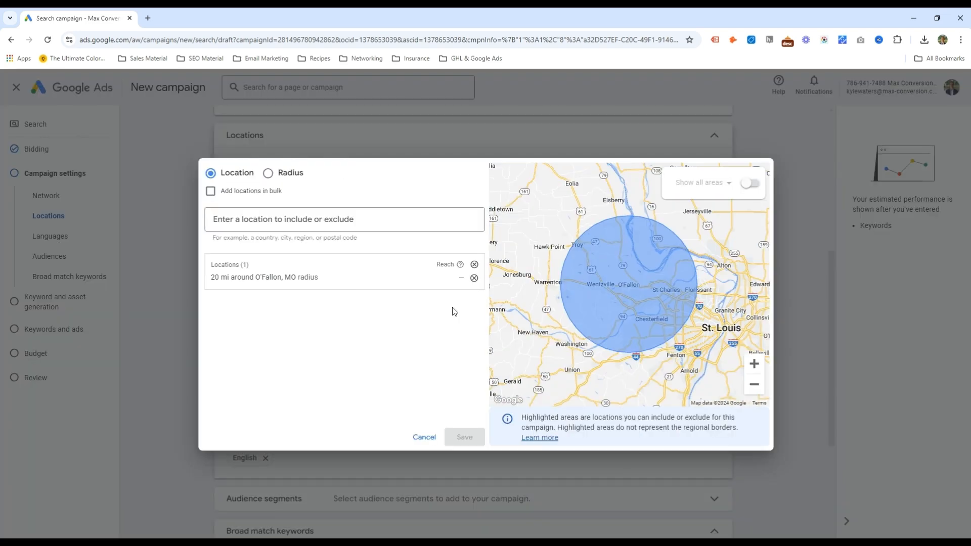
{"action": "left_click", "coordinate": [748, 184]}
{"action": "left_click", "coordinate": [718, 183]}
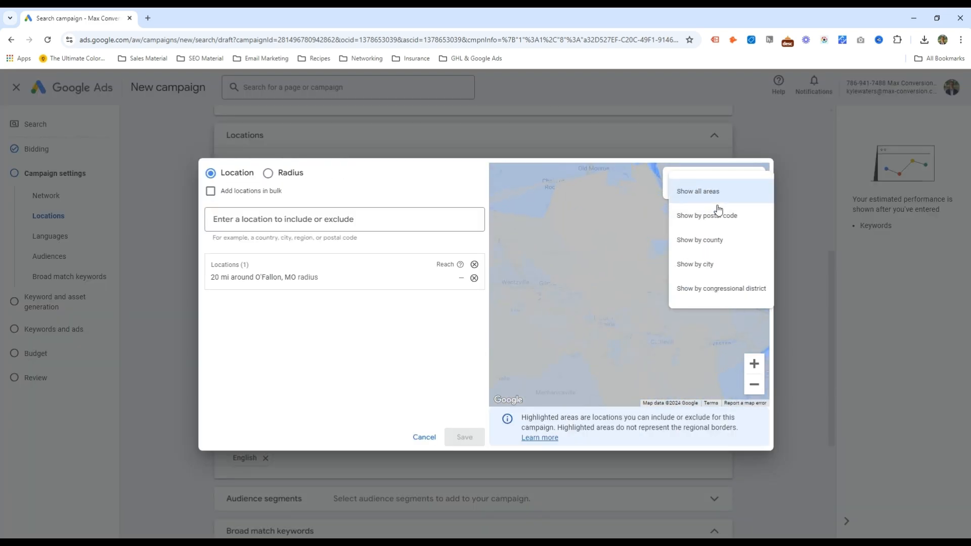
{"action": "left_click", "coordinate": [711, 264]}
{"action": "left_click", "coordinate": [709, 184]}
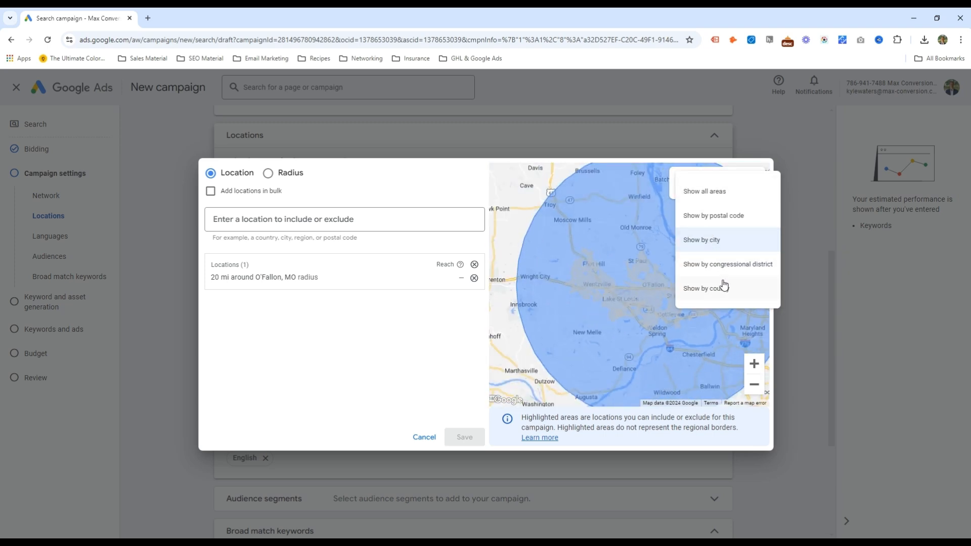
{"action": "left_click", "coordinate": [718, 218]}
Step: Include the Missouri postal codes 63366, 63385, 63367 and 63368 from the map
{"action": "left_click", "coordinate": [629, 255]}
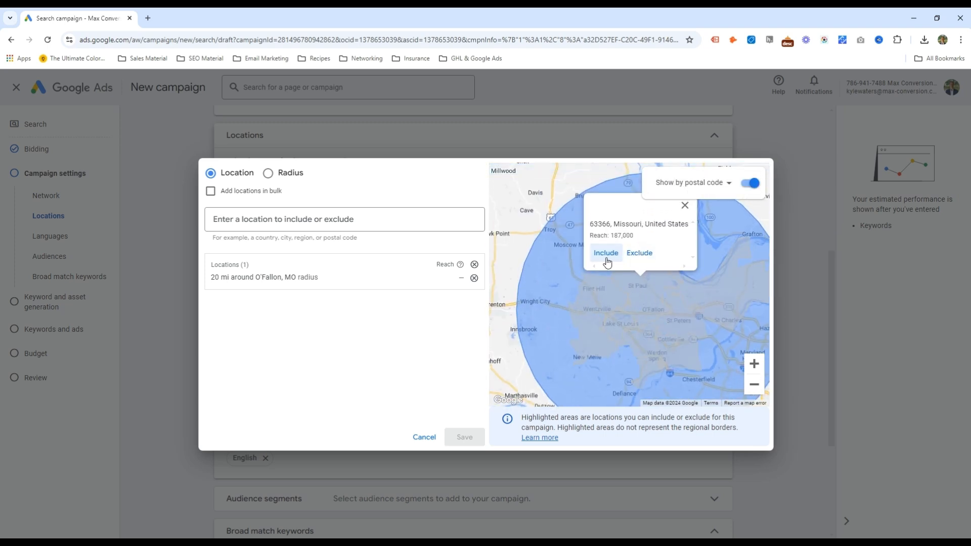
{"action": "left_click", "coordinate": [602, 254]}
{"action": "left_click", "coordinate": [597, 305]}
{"action": "left_click", "coordinate": [565, 289]}
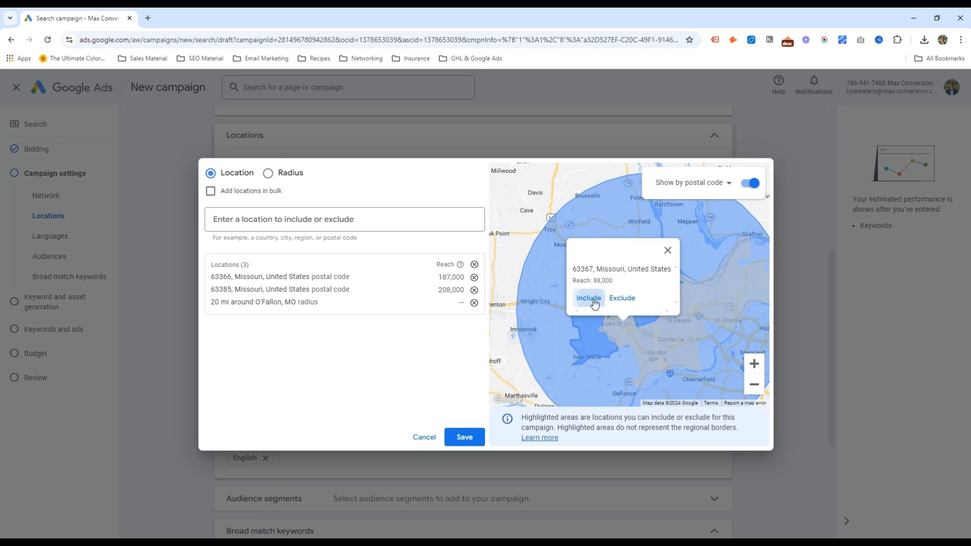
{"action": "left_click", "coordinate": [588, 298]}
{"action": "left_click", "coordinate": [594, 315]}
{"action": "left_click", "coordinate": [557, 287]}
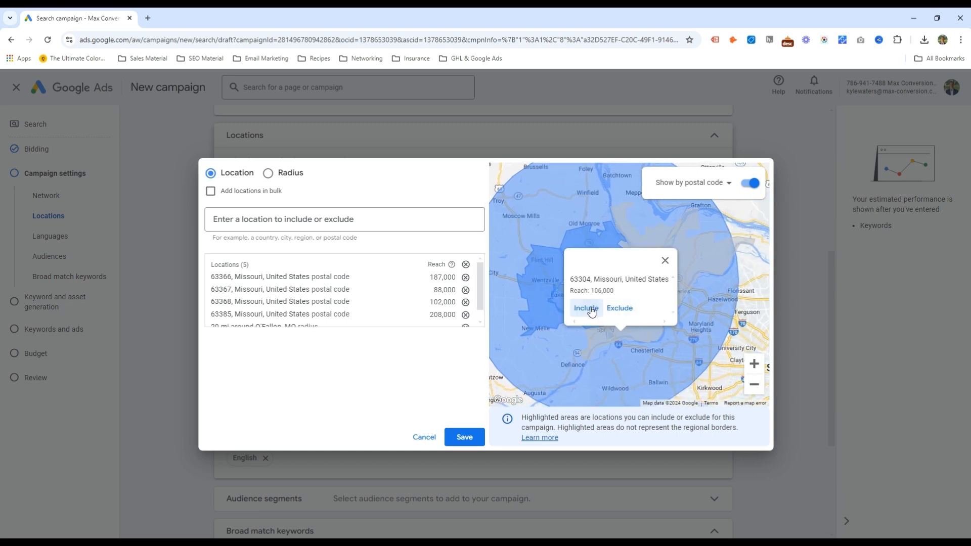
Step: Include the neighbouring Missouri postal codes 63304, 63376 and 63301 from the map
{"action": "left_click", "coordinate": [592, 310]}
{"action": "left_click", "coordinate": [602, 273]}
{"action": "left_click", "coordinate": [590, 269]}
{"action": "left_click", "coordinate": [645, 276]}
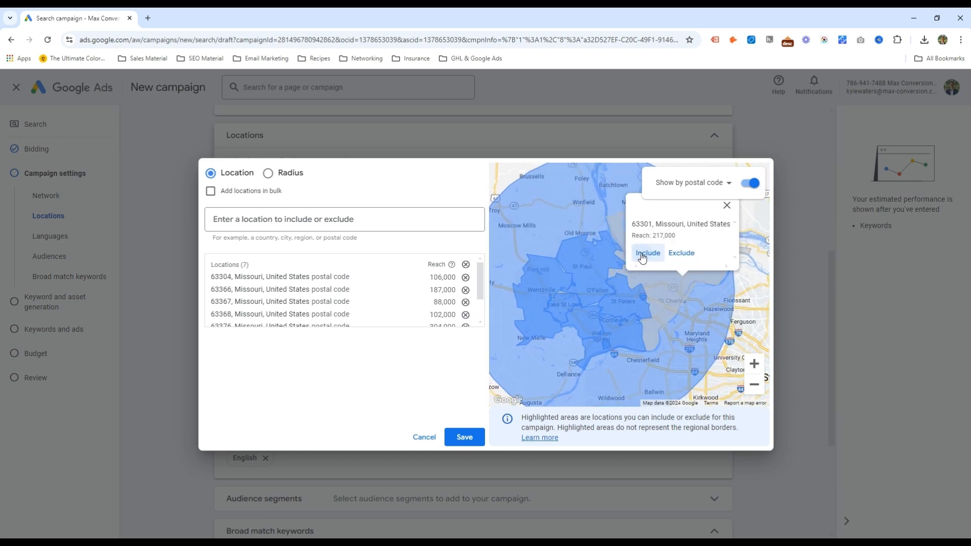
{"action": "left_click", "coordinate": [643, 255]}
{"action": "left_click", "coordinate": [649, 319]}
{"action": "left_click", "coordinate": [621, 278]}
{"action": "left_click", "coordinate": [621, 300]}
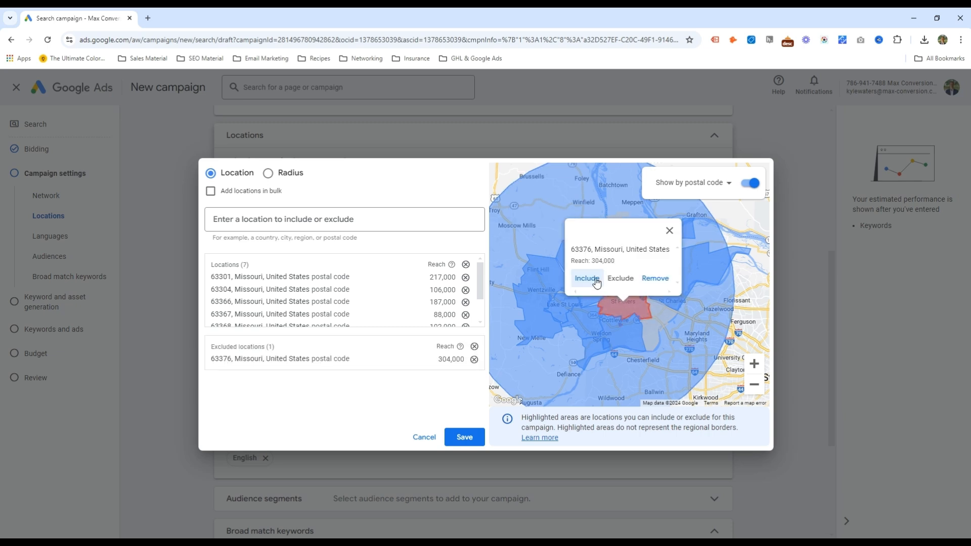
{"action": "left_click", "coordinate": [586, 278]}
Step: Include postal codes 62036 in Illinois and 63362 and 63369 in Missouri from the map
{"action": "left_click", "coordinate": [632, 248]}
{"action": "left_click", "coordinate": [612, 251]}
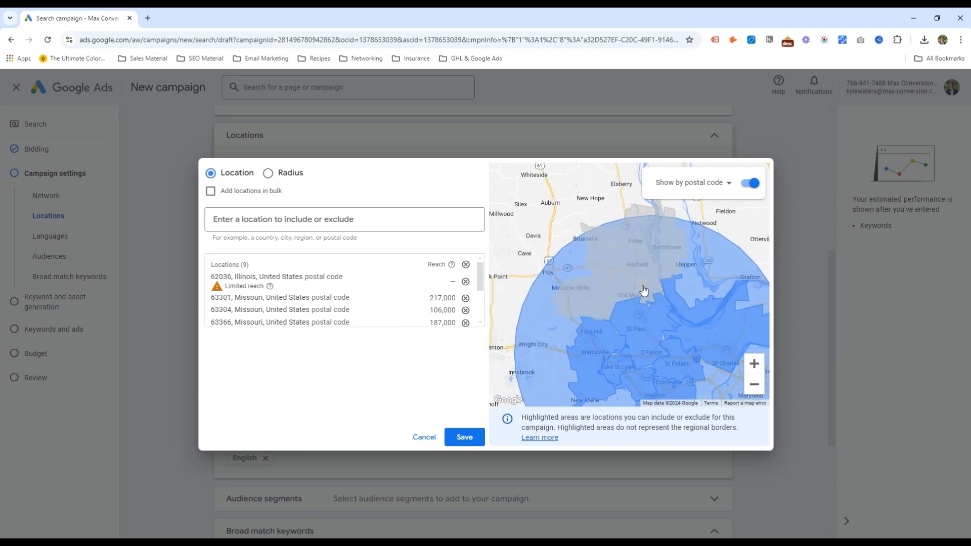
{"action": "left_click", "coordinate": [602, 293]}
{"action": "left_click", "coordinate": [550, 281]}
{"action": "left_click", "coordinate": [617, 294]}
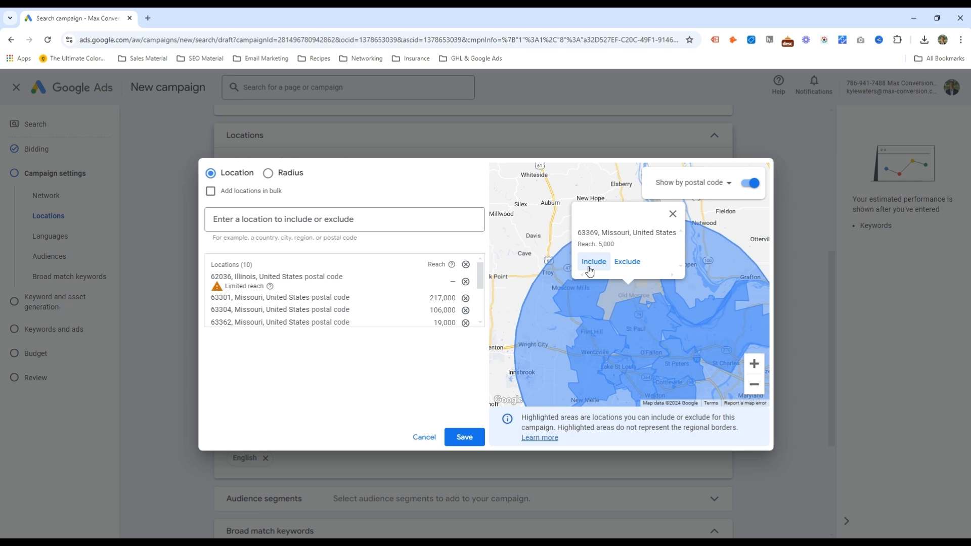
{"action": "left_click", "coordinate": [590, 272]}
Step: Include the Missouri postal code 63005 from the map and save the targeted locations
{"action": "left_click_drag", "start_coordinate": [657, 269], "coordinate": [607, 151]}
{"action": "left_click_drag", "start_coordinate": [605, 277], "coordinate": [617, 298]}
{"action": "left_click", "coordinate": [569, 285]}
{"action": "left_click", "coordinate": [618, 299]}
{"action": "left_click", "coordinate": [563, 298]}
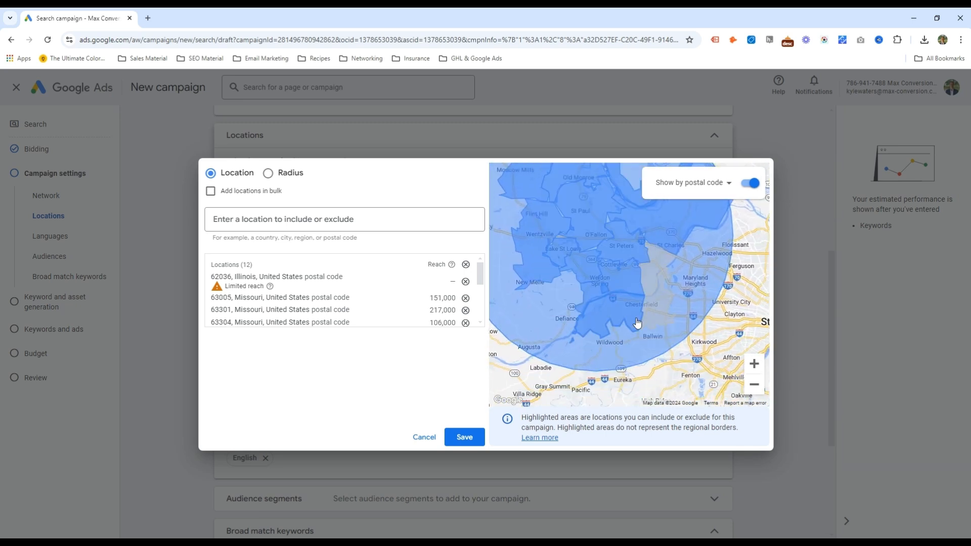
{"action": "left_click", "coordinate": [468, 437]}
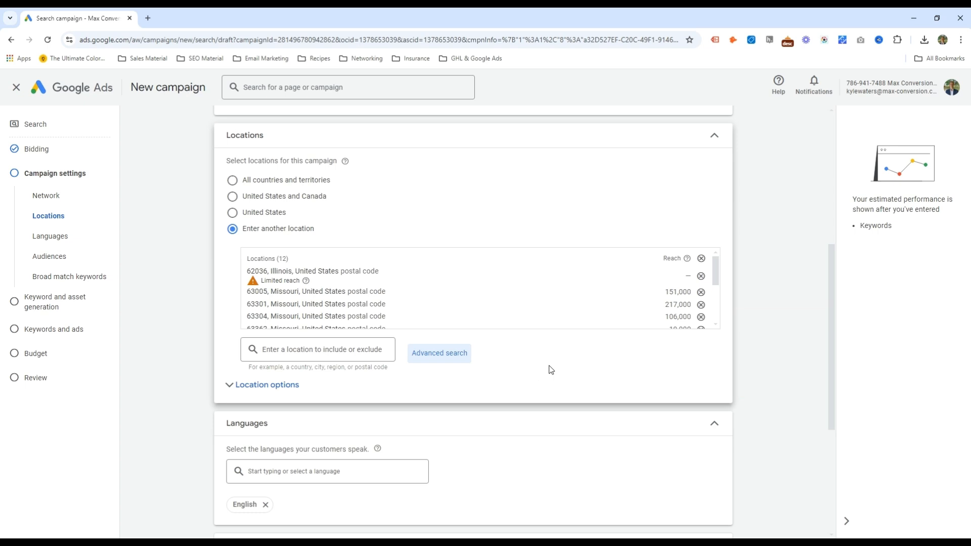
Step: Set the location options to target only "Presence: People in or regularly in your included locations"
{"action": "left_click", "coordinate": [304, 397]}
{"action": "scroll", "coordinate": [303, 313], "scroll_direction": "down", "scroll_amount": 5}
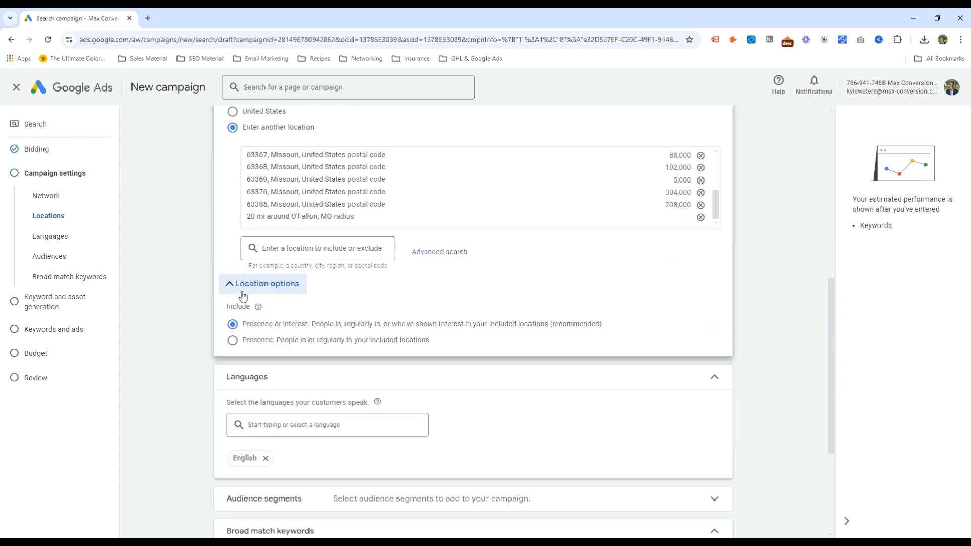
{"action": "left_click", "coordinate": [248, 341]}
{"action": "left_click_drag", "start_coordinate": [445, 346], "coordinate": [488, 343]}
{"action": "left_click", "coordinate": [264, 344]}
{"action": "left_click", "coordinate": [488, 342]}
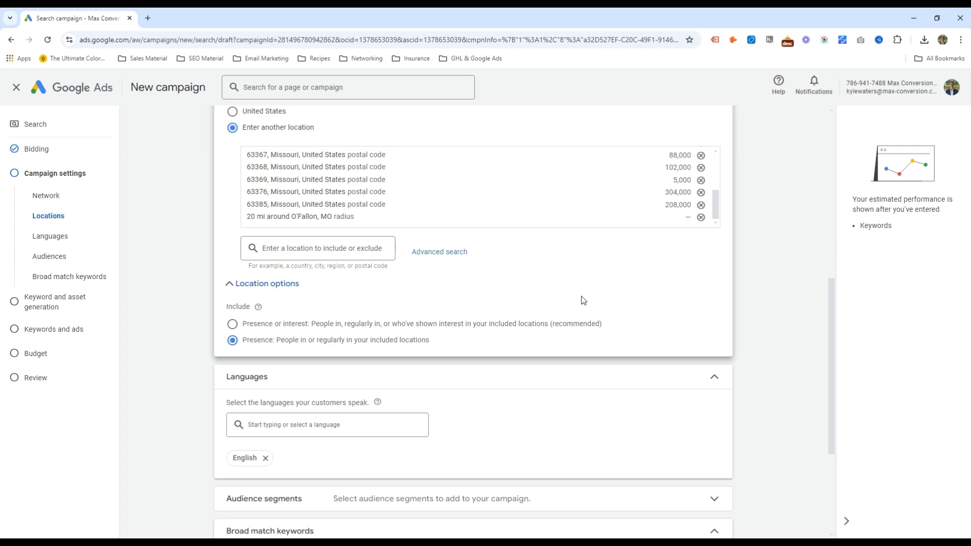
{"action": "left_click_drag", "start_coordinate": [660, 329], "coordinate": [393, 333]}
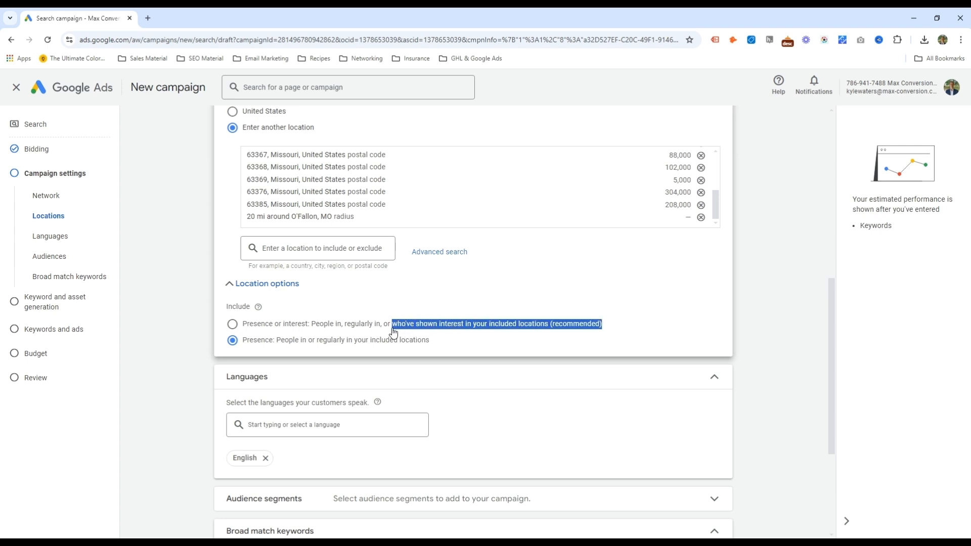
{"action": "left_click", "coordinate": [459, 347]}
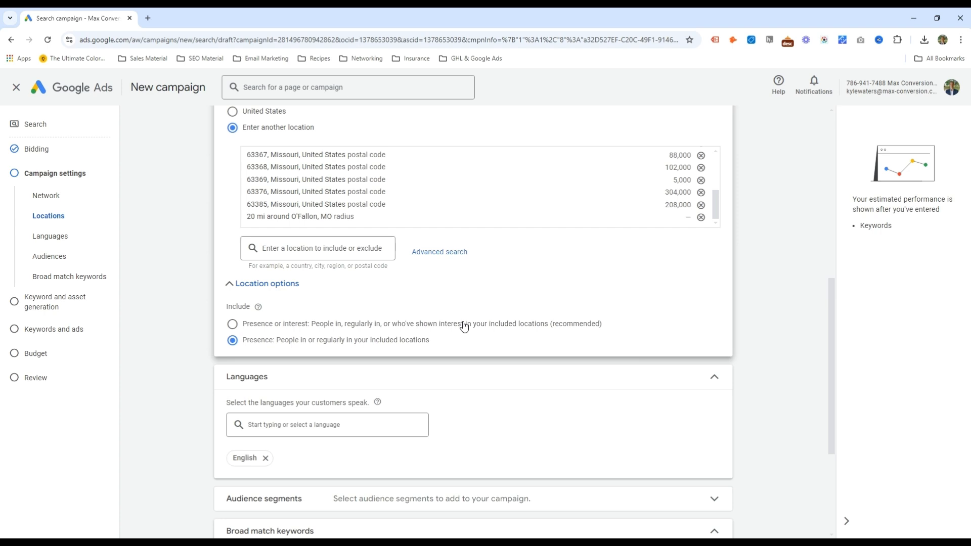
{"action": "left_click_drag", "start_coordinate": [629, 327], "coordinate": [420, 327]}
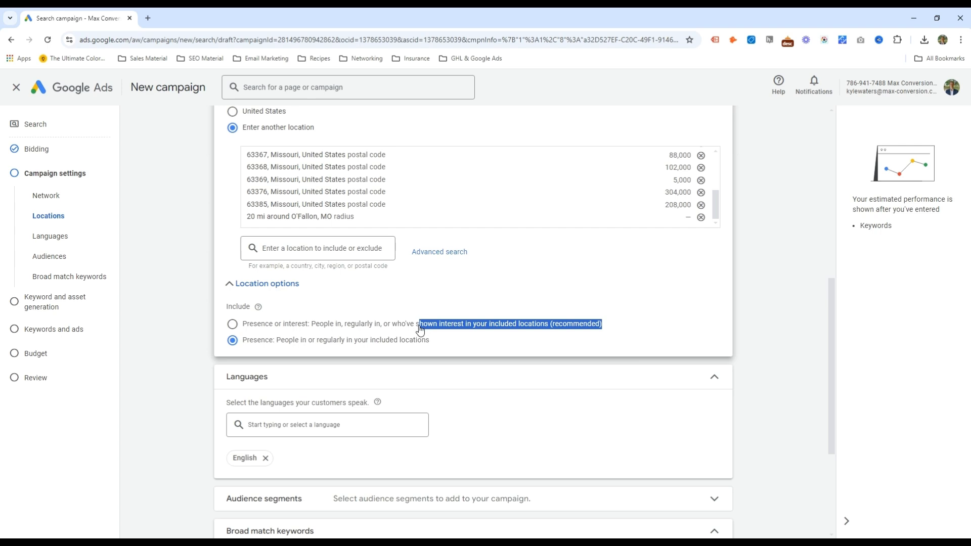
{"action": "left_click", "coordinate": [398, 344]}
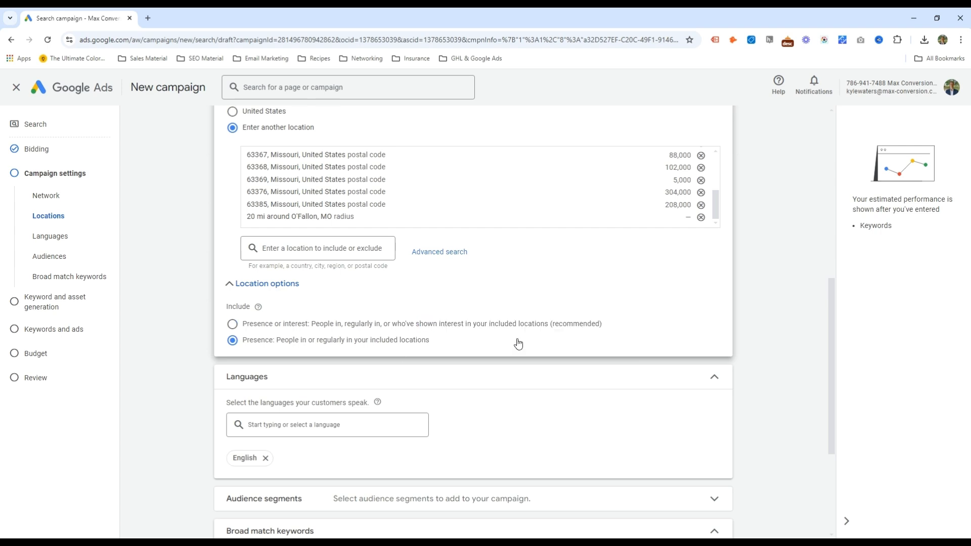
Step: Set the campaign's ad schedule to Mondays - Fridays with a start time of 08:00
{"action": "scroll", "coordinate": [363, 329], "scroll_direction": "down", "scroll_amount": 4}
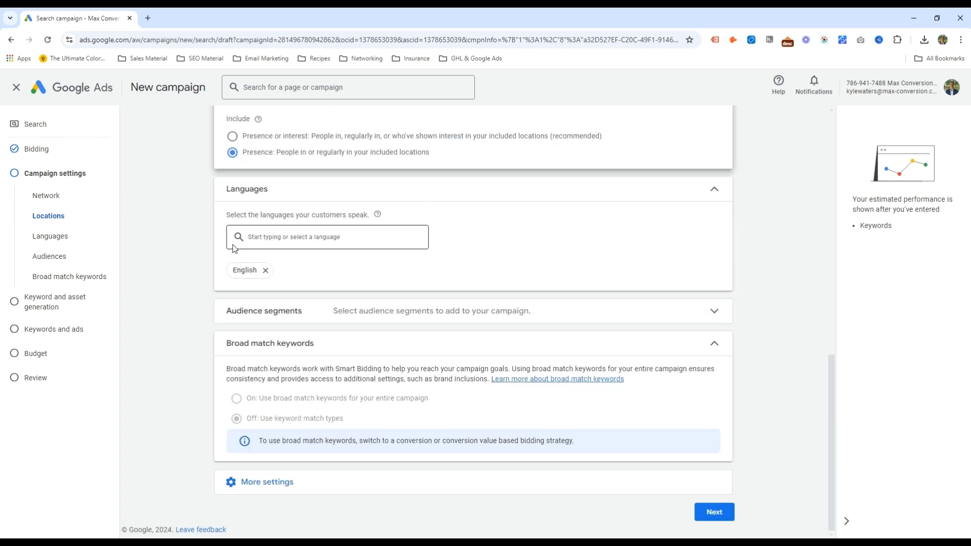
{"action": "left_click", "coordinate": [267, 482]}
{"action": "scroll", "coordinate": [357, 475], "scroll_direction": "down", "scroll_amount": 2}
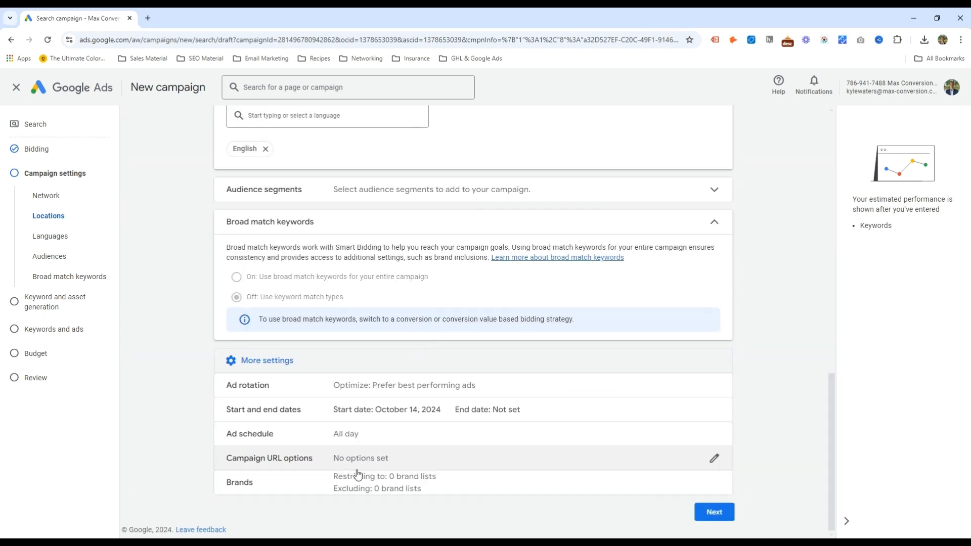
{"action": "left_click", "coordinate": [344, 435]}
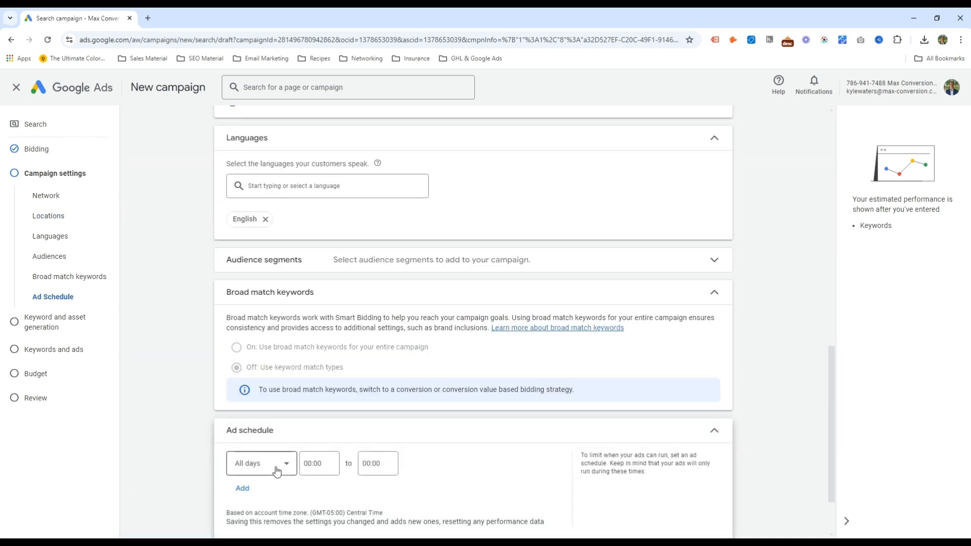
{"action": "left_click", "coordinate": [276, 477]}
{"action": "left_click", "coordinate": [256, 353]}
{"action": "left_click", "coordinate": [333, 389]}
{"action": "scroll", "coordinate": [338, 317], "scroll_direction": "down", "scroll_amount": 10}
{"action": "left_click", "coordinate": [337, 307]}
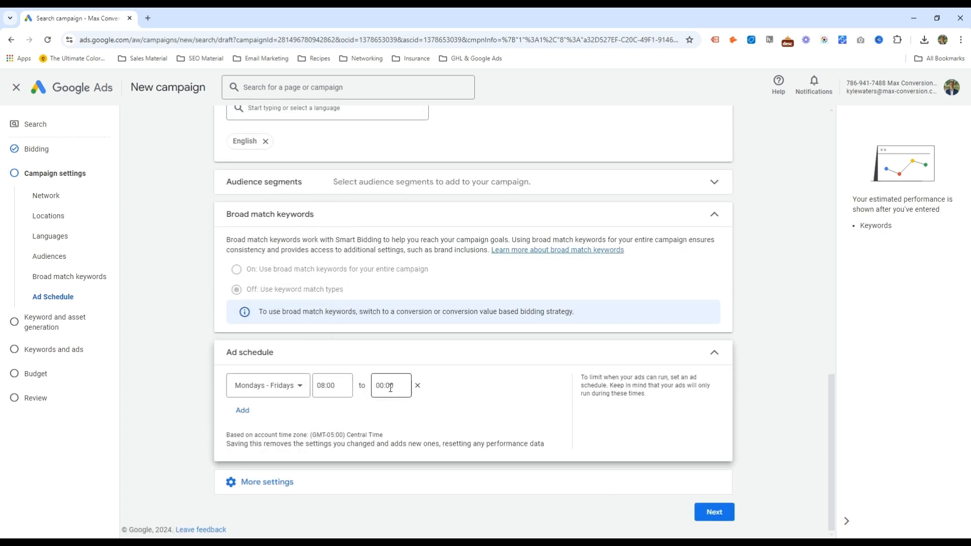
Step: Set the end time of the Mondays - Fridays ad schedule to 17:00
{"action": "left_click", "coordinate": [390, 386]}
{"action": "scroll", "coordinate": [399, 320], "scroll_direction": "down", "scroll_amount": 20}
{"action": "scroll", "coordinate": [398, 320], "scroll_direction": "down", "scroll_amount": 10}
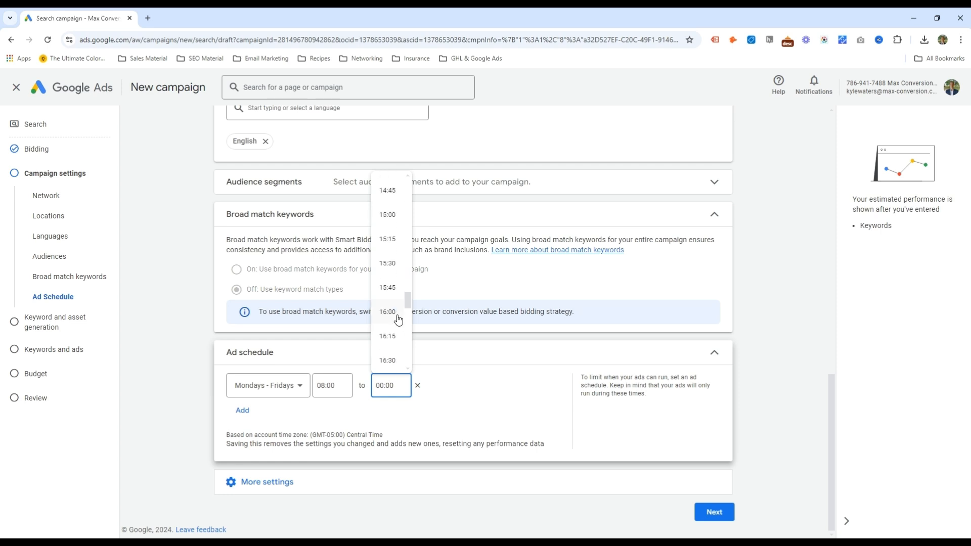
{"action": "left_click", "coordinate": [397, 320]}
Step: Check the additional campaign settings, then move on and skip the AI keyword and asset generation
{"action": "left_click", "coordinate": [296, 485]}
{"action": "scroll", "coordinate": [340, 434], "scroll_direction": "down", "scroll_amount": 2}
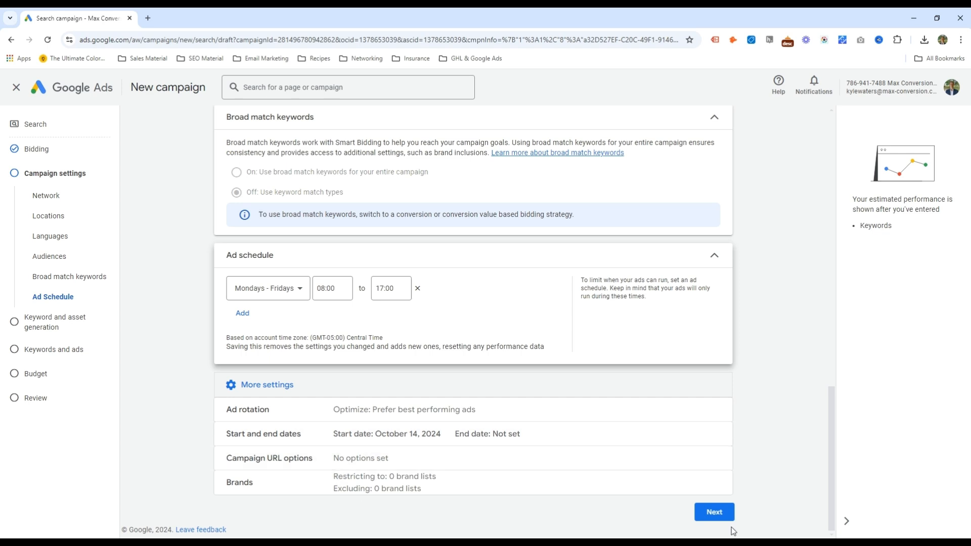
{"action": "left_click", "coordinate": [715, 512]}
{"action": "left_click", "coordinate": [333, 301]}
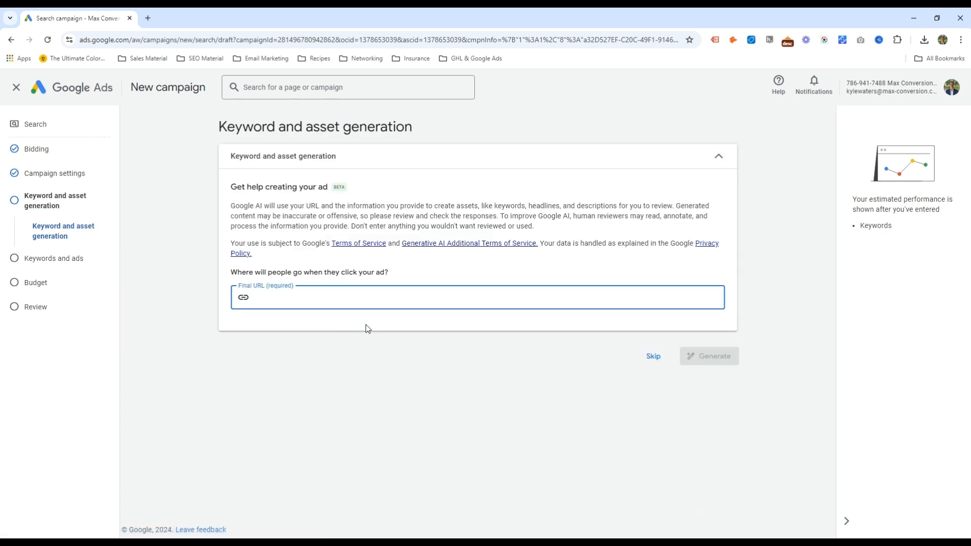
{"action": "left_click", "coordinate": [650, 357]}
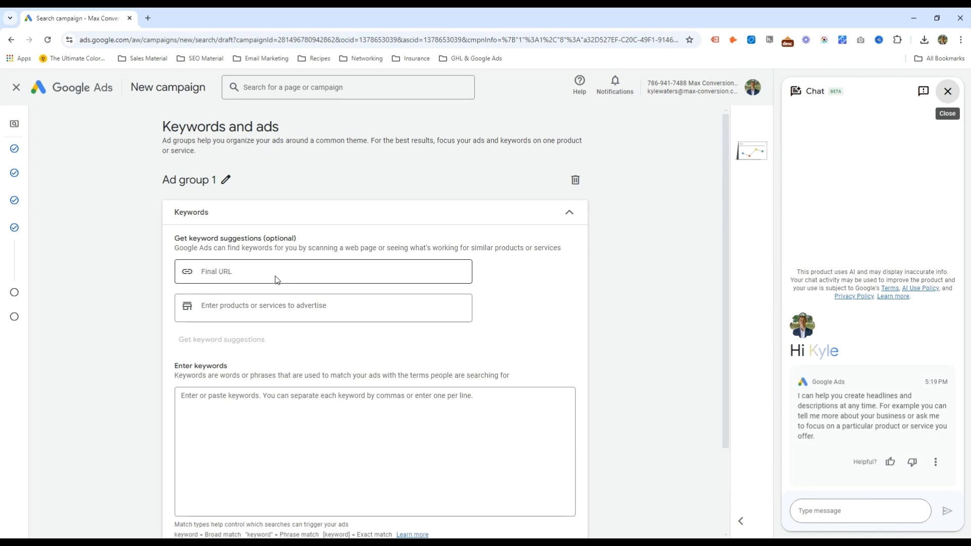
Step: Rename the ad group as "General Concrete Services"
{"action": "left_click", "coordinate": [226, 181]}
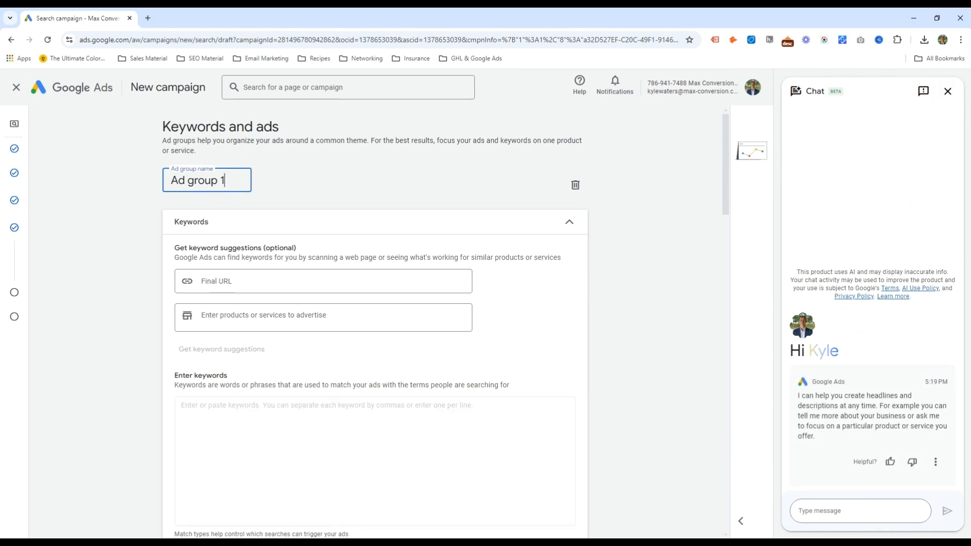
{"action": "key", "text": "Return"}
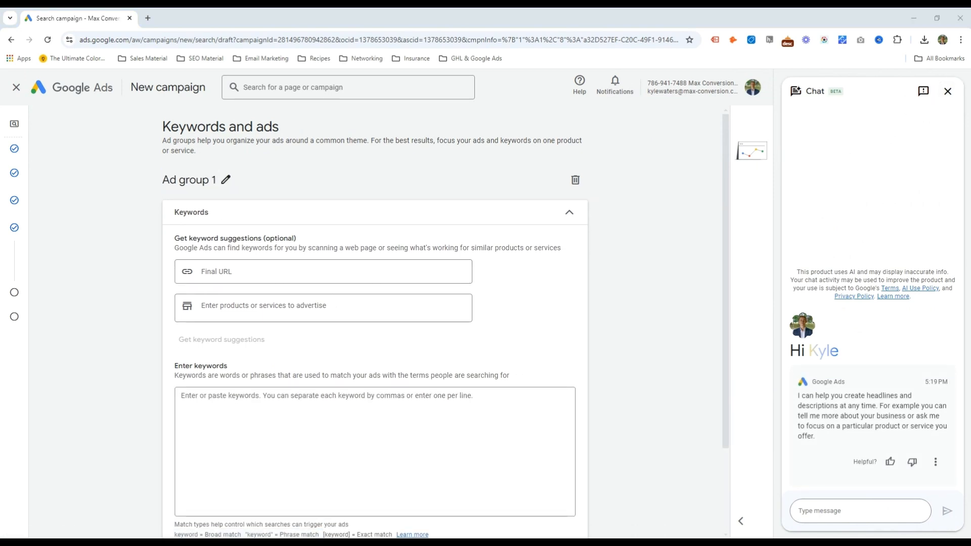
{"action": "left_click", "coordinate": [227, 180]}
{"action": "type", "text": "General Concrete Services"}
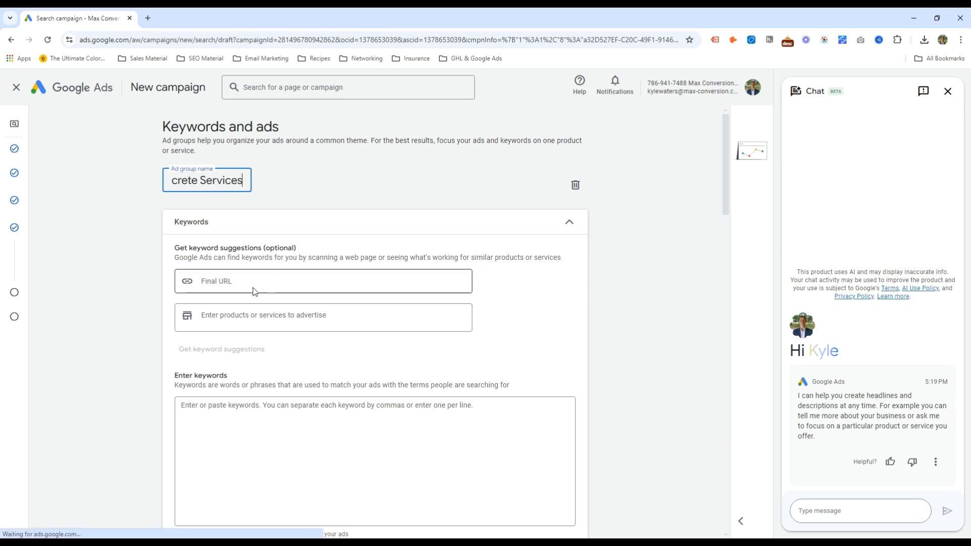
Step: Enter "concrete services" as the product or service to advertise and get keyword suggestions for it
{"action": "left_click", "coordinate": [260, 316]}
{"action": "scroll", "coordinate": [319, 362], "scroll_direction": "down", "scroll_amount": 2}
{"action": "scroll", "coordinate": [254, 320], "scroll_direction": "up", "scroll_amount": 2}
{"action": "type", "text": "concrete servie"}
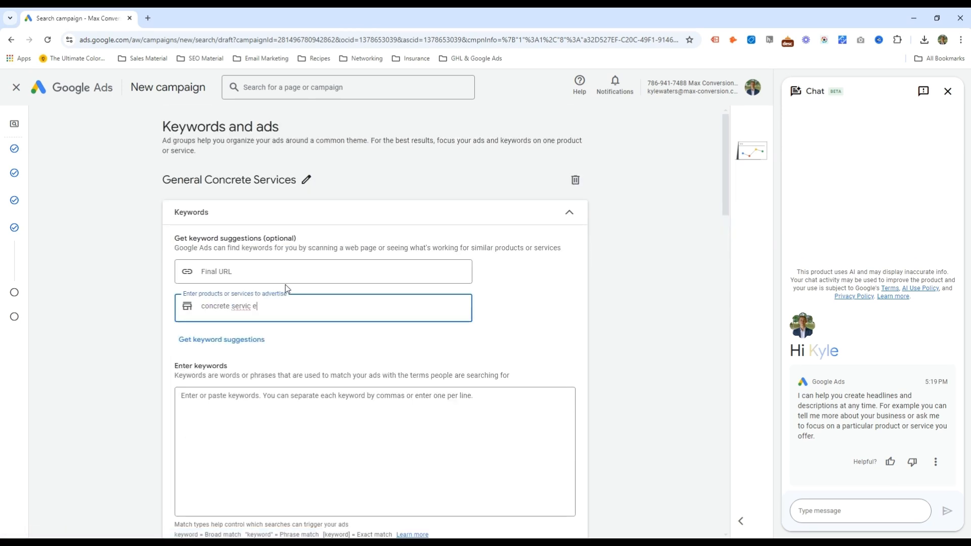
{"action": "type", "text": "es"}
{"action": "key", "text": "Return"}
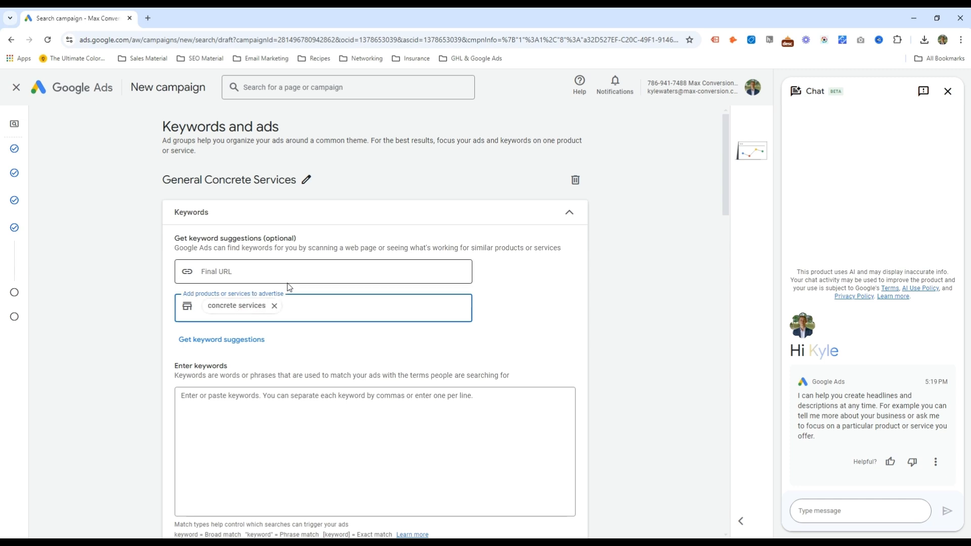
{"action": "left_click", "coordinate": [221, 340]}
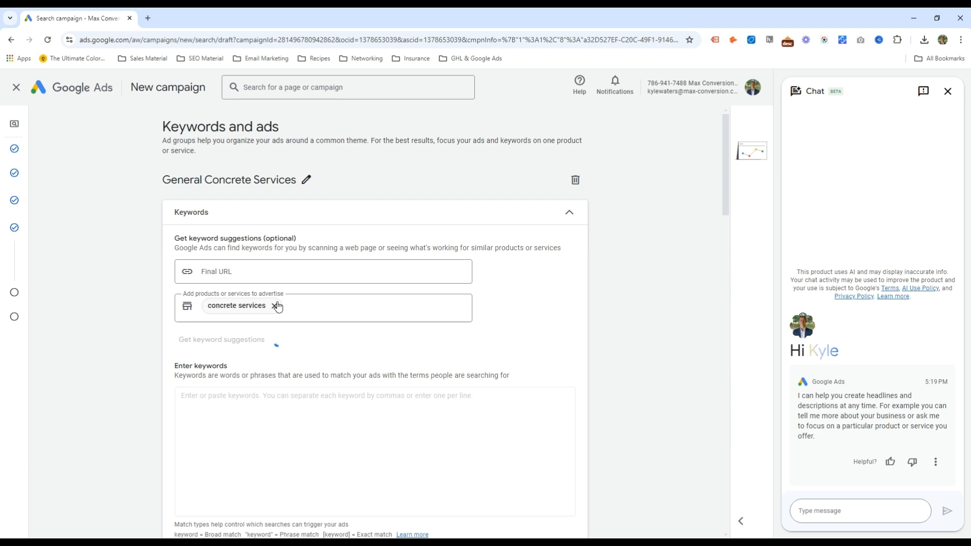
Step: Delete "concrete leveling near me", "concrete repair near me" and "concrete leveling" from the ad group's keywords
{"action": "scroll", "coordinate": [303, 317], "scroll_direction": "down", "scroll_amount": 2}
{"action": "left_click", "coordinate": [219, 312]}
{"action": "left_click_drag", "start_coordinate": [280, 321], "coordinate": [165, 325]}
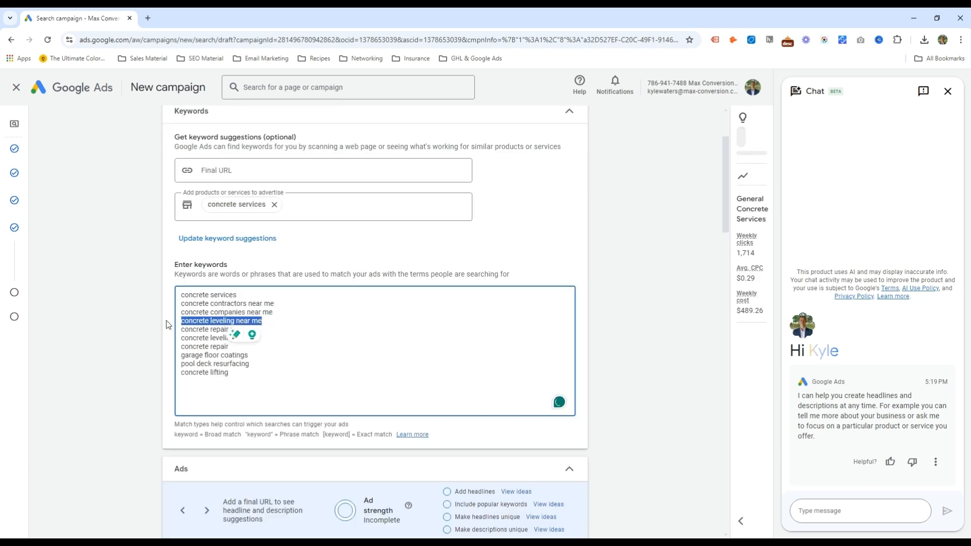
{"action": "key", "text": "BackSpace"}
{"action": "left_click_drag", "start_coordinate": [268, 329], "coordinate": [175, 329]}
{"action": "key", "text": "BackSpace"}
{"action": "key", "text": "BackSpace"}
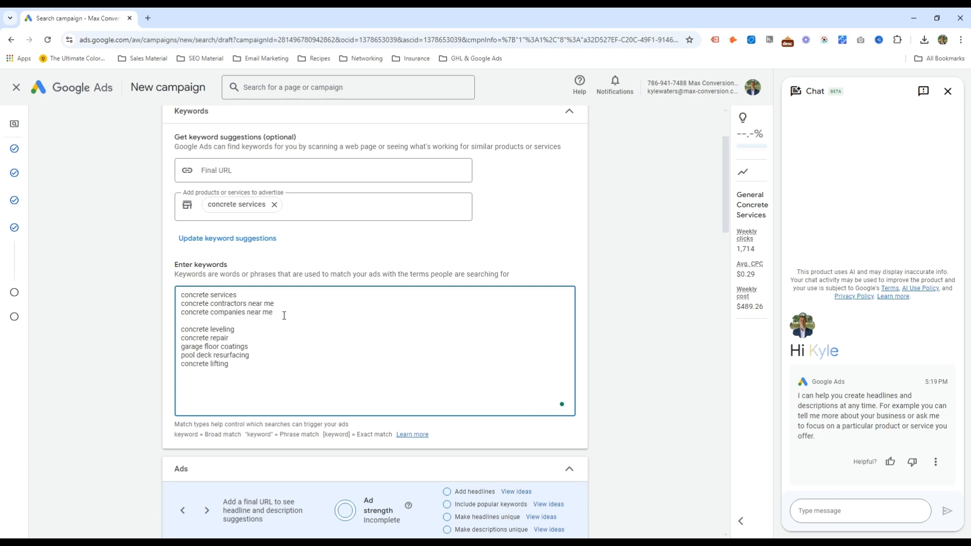
{"action": "left_click_drag", "start_coordinate": [251, 329], "coordinate": [179, 329]}
{"action": "key", "text": "BackSpace"}
{"action": "key", "text": "BackSpace"}
{"action": "key", "text": "BackSpace"}
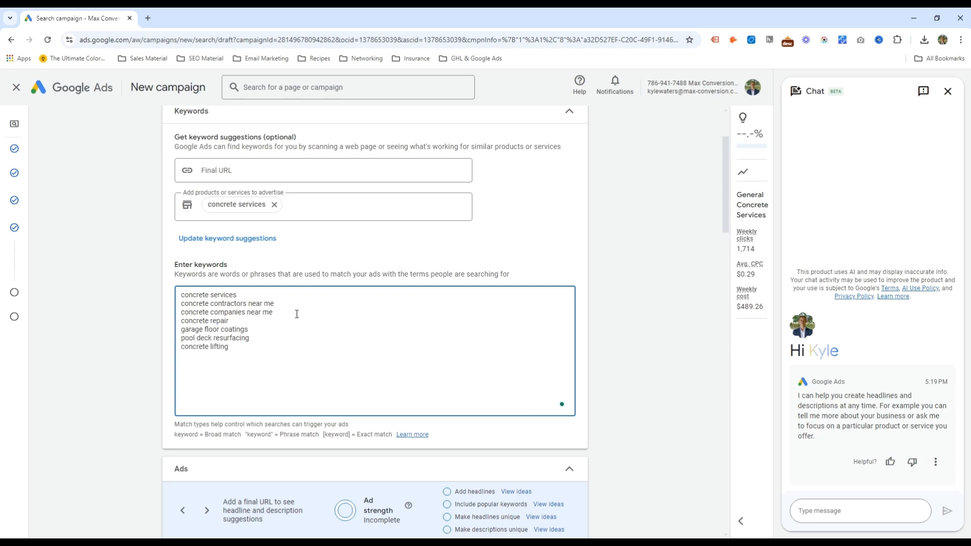
Step: Delete "concrete repair", "garage floor coatings", "pool deck resurfacing" and "concrete lifting" from the keywords
{"action": "left_click_drag", "start_coordinate": [243, 321], "coordinate": [167, 326]}
{"action": "key", "text": "BackSpace"}
{"action": "key", "text": "BackSpace"}
{"action": "left_click_drag", "start_coordinate": [262, 328], "coordinate": [169, 332]}
{"action": "key", "text": "BackSpace"}
{"action": "key", "text": "BackSpace"}
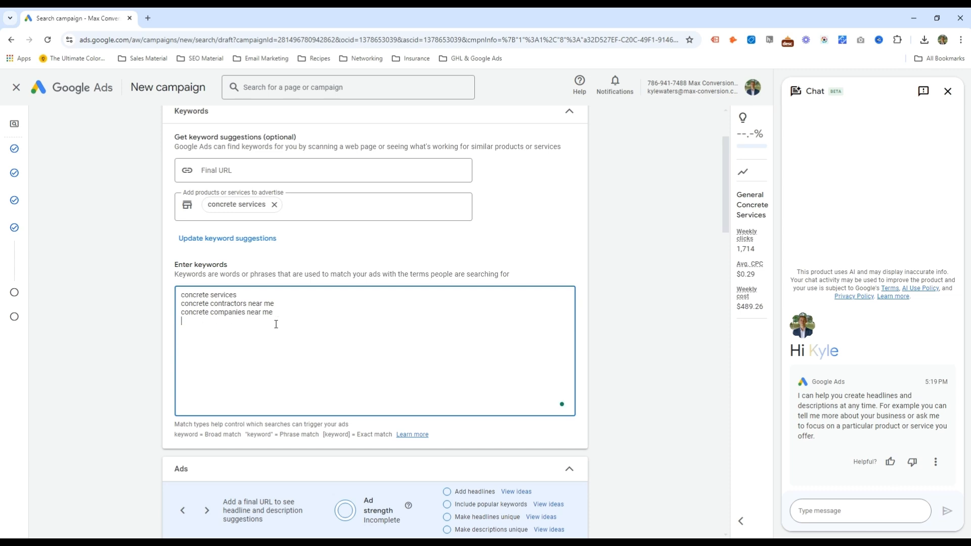
Step: Add the keywords "concrete services st louis" and "concrete contractors st louis" on new lines of the list
{"action": "type", "text": "concrete services st louis"}
{"action": "left_click_drag", "start_coordinate": [276, 304], "coordinate": [162, 305]}
{"action": "key", "text": "ctrl+c"}
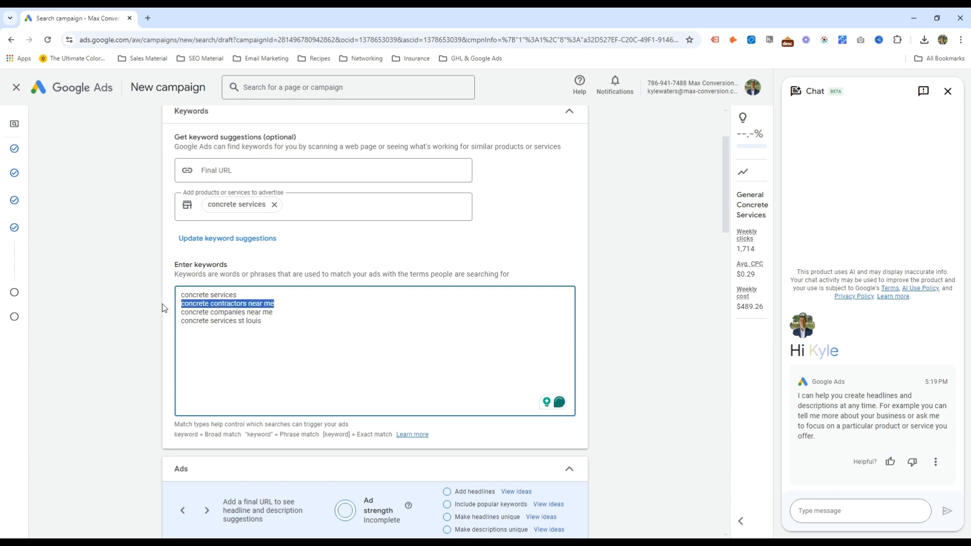
{"action": "left_click", "coordinate": [279, 319]}
{"action": "key", "text": "Return"}
{"action": "key", "text": "ctrl+v"}
{"action": "key", "text": "ctrl+shift+Left"}
{"action": "key", "text": "ctrl+shift+Left"}
{"action": "type", "text": "st lojui"}
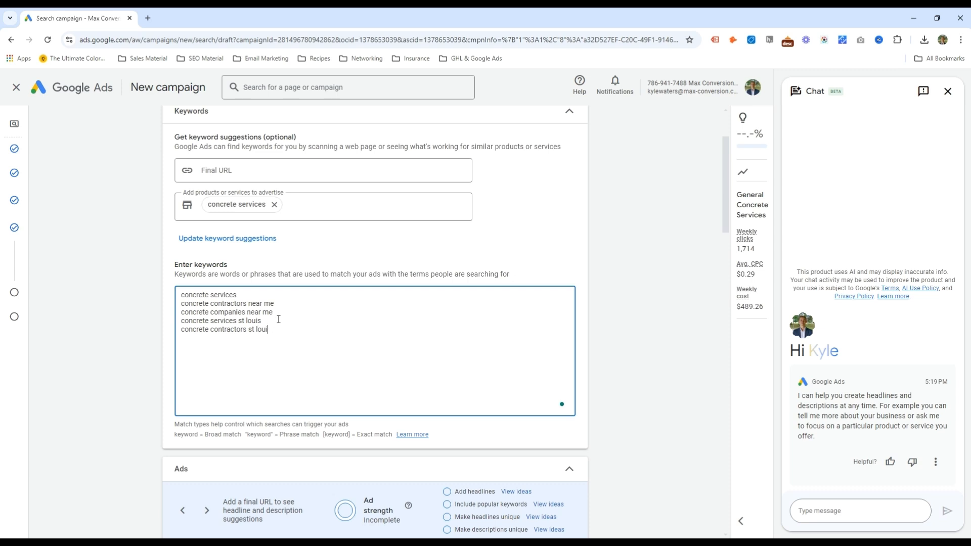
Step: Add the keyword "concrete companies st louis" based on the existing "concrete companies near me" entry
{"action": "left_click_drag", "start_coordinate": [293, 309], "coordinate": [143, 316]}
{"action": "key", "text": "ctrl+c"}
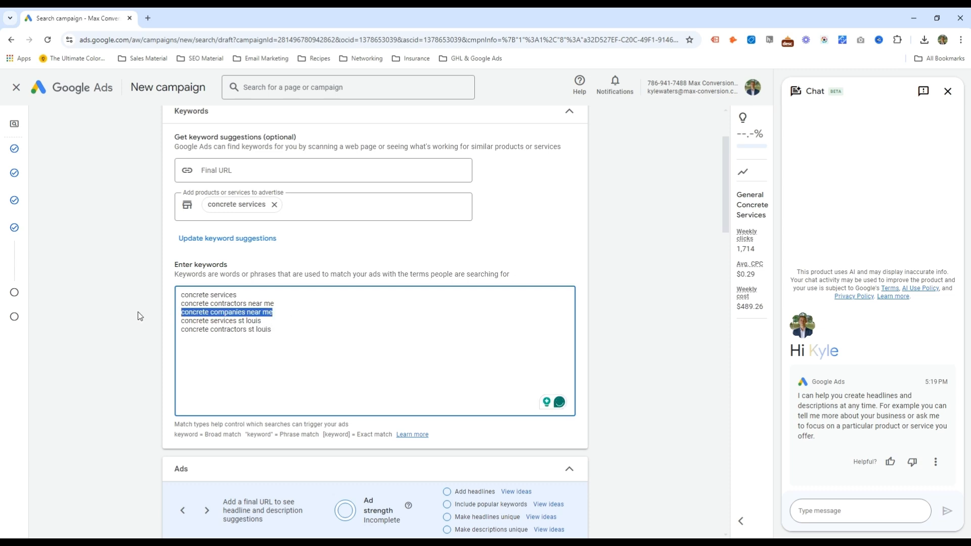
{"action": "left_click", "coordinate": [293, 331]}
{"action": "key", "text": "Return"}
{"action": "key", "text": "ctrl+v"}
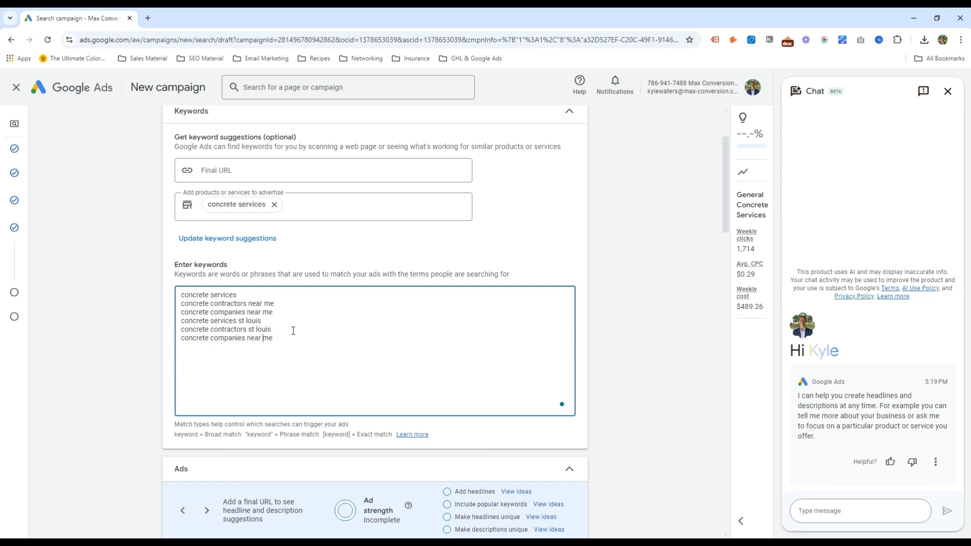
{"action": "key", "text": "ctrl+shift+Left"}
{"action": "key", "text": "ctrl+shift+Left"}
{"action": "type", "text": "st lou"}
Step: Review the keyword list and the additional suggested keywords, and dismiss the suggestions without applying them
{"action": "scroll", "coordinate": [325, 330], "scroll_direction": "down", "scroll_amount": 1}
{"action": "left_click_drag", "start_coordinate": [283, 286], "coordinate": [242, 267]}
{"action": "left_click", "coordinate": [241, 265]}
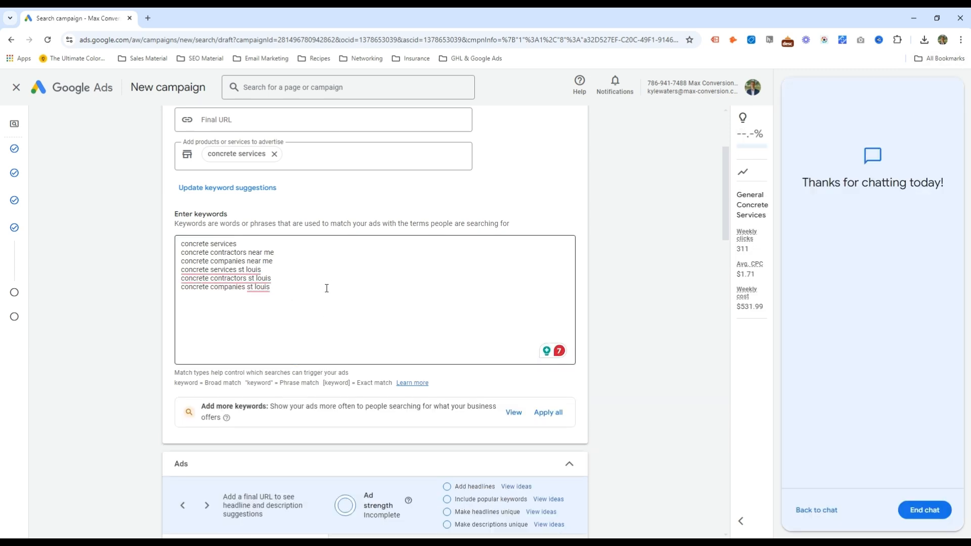
{"action": "left_click_drag", "start_coordinate": [320, 293], "coordinate": [182, 243]}
{"action": "left_click", "coordinate": [287, 306]}
{"action": "scroll", "coordinate": [287, 306], "scroll_direction": "down", "scroll_amount": 2}
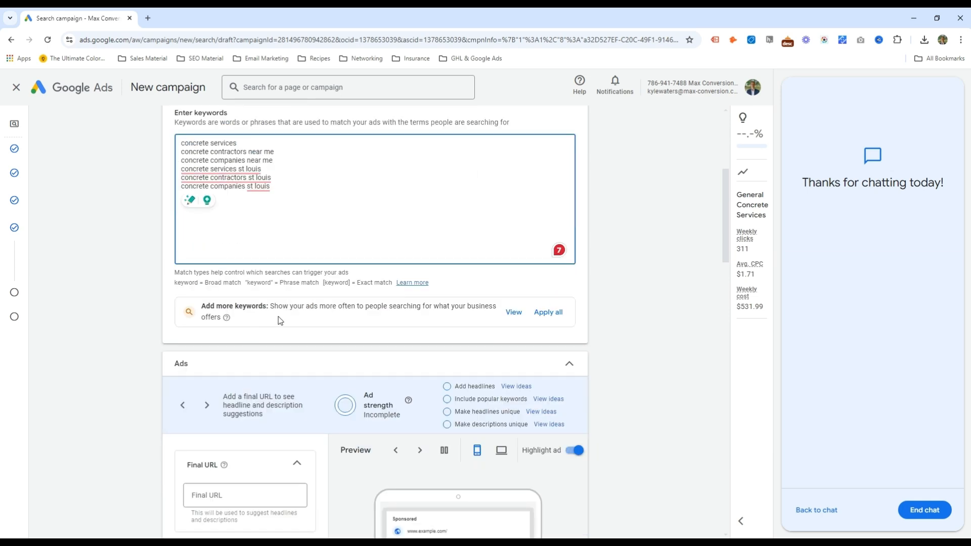
{"action": "left_click", "coordinate": [514, 313]}
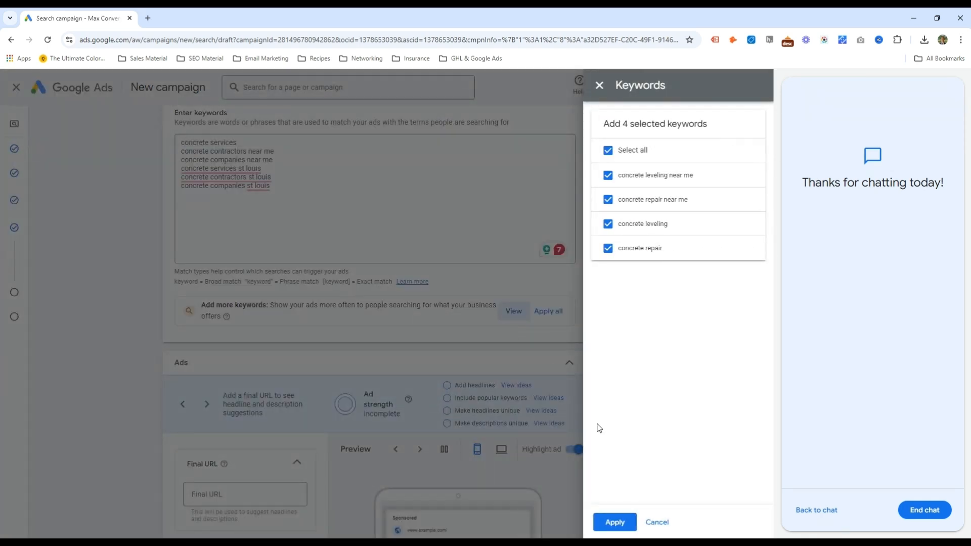
{"action": "left_click", "coordinate": [660, 522]}
{"action": "scroll", "coordinate": [298, 302], "scroll_direction": "down", "scroll_amount": 2}
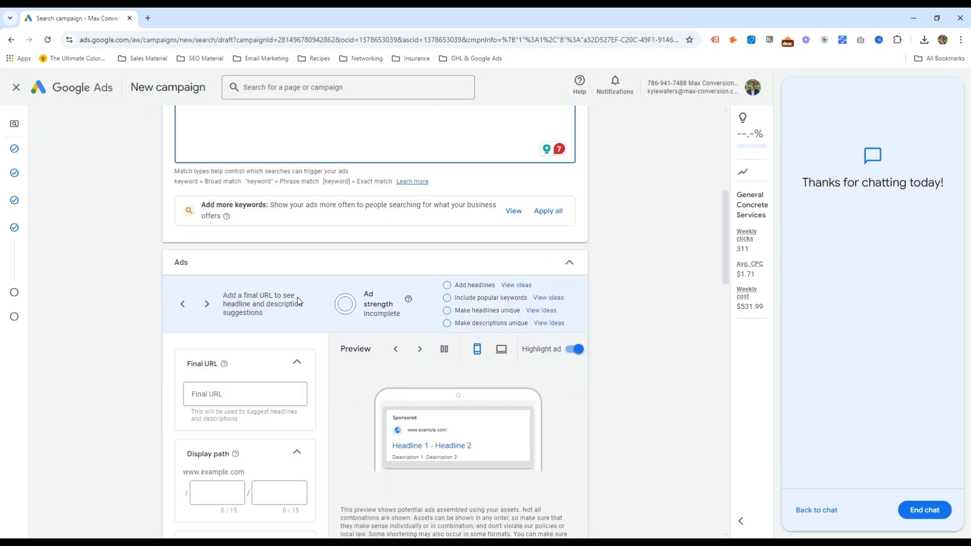
{"action": "scroll", "coordinate": [223, 314], "scroll_direction": "down", "scroll_amount": 1}
{"action": "scroll", "coordinate": [269, 314], "scroll_direction": "down", "scroll_amount": 1}
{"action": "left_click", "coordinate": [242, 296]}
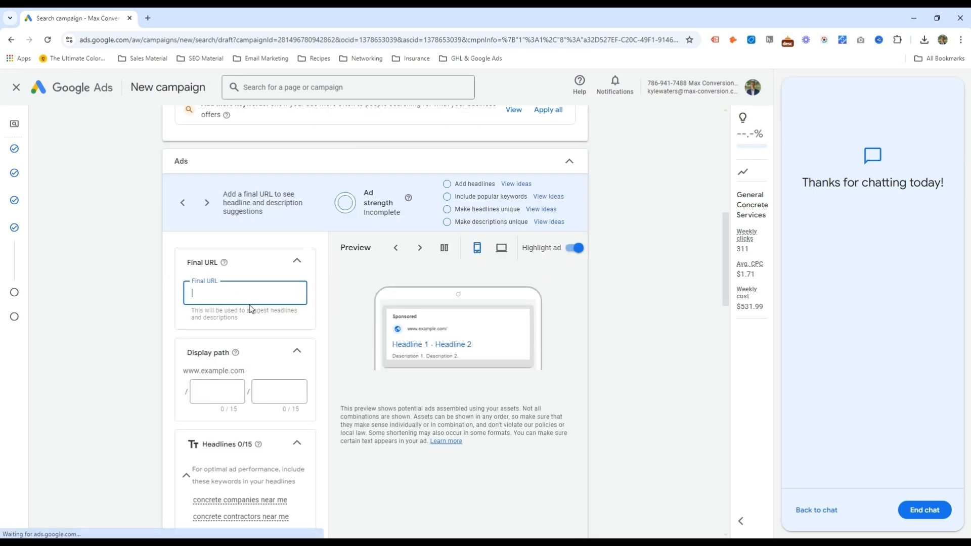
{"action": "type", "text": "https://"}
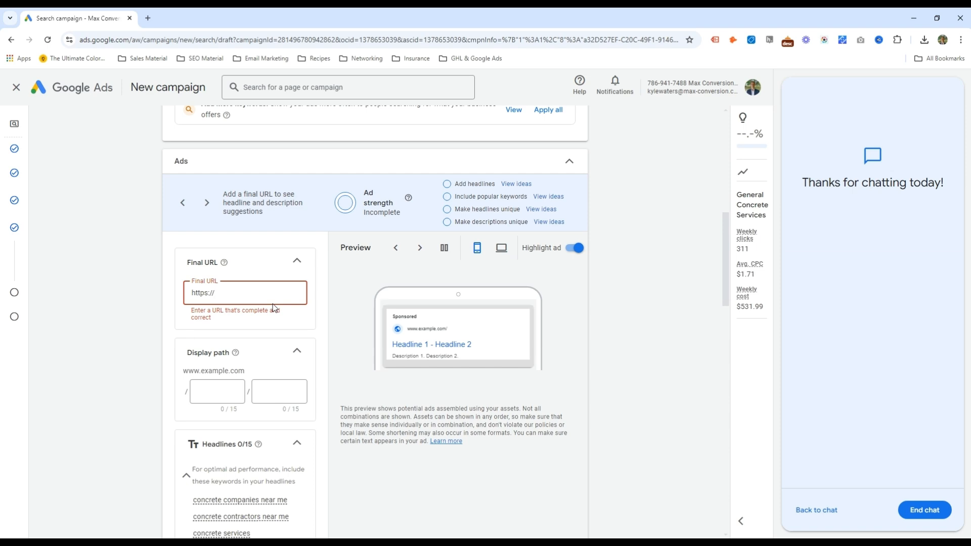
{"action": "type", "text": "concreteservices.com"}
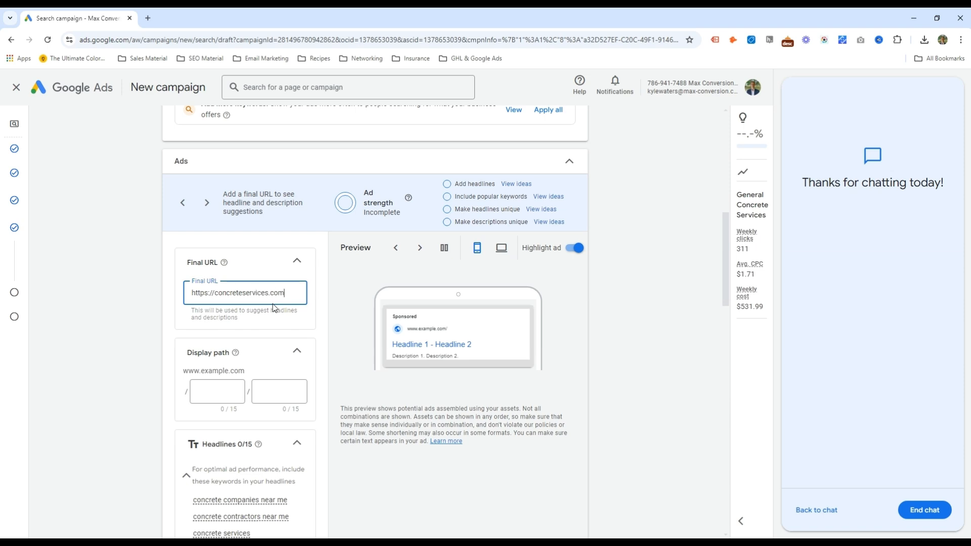
{"action": "left_click", "coordinate": [148, 19]}
{"action": "type", "text": "kw"}
{"action": "key", "text": "Return"}
Step: Open the stlouisconcreteleveling.com website in a new browser tab and copy its address
{"action": "key", "text": "ctrl+t"}
{"action": "type", "text": "kwconcrete"}
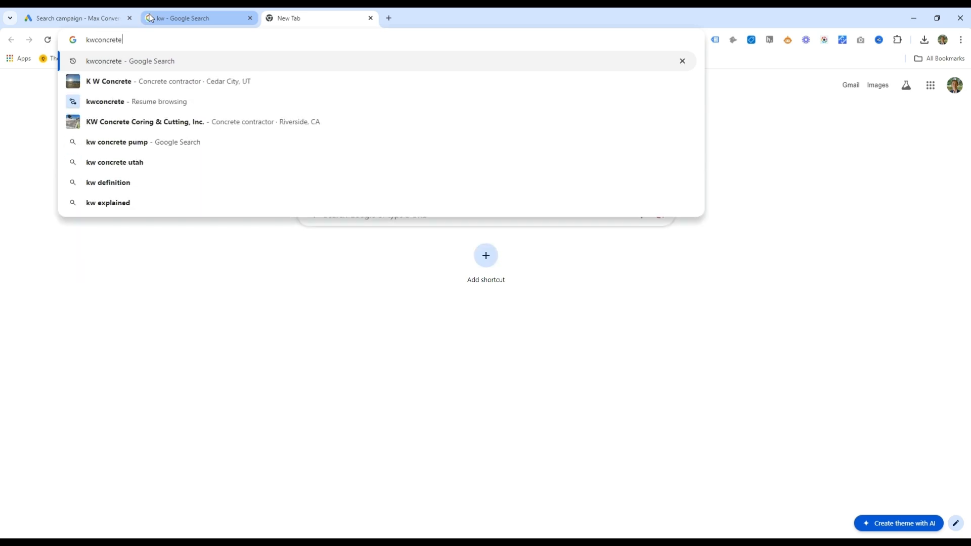
{"action": "key", "text": "ctrl+a"}
{"action": "type", "text": "stlouis"}
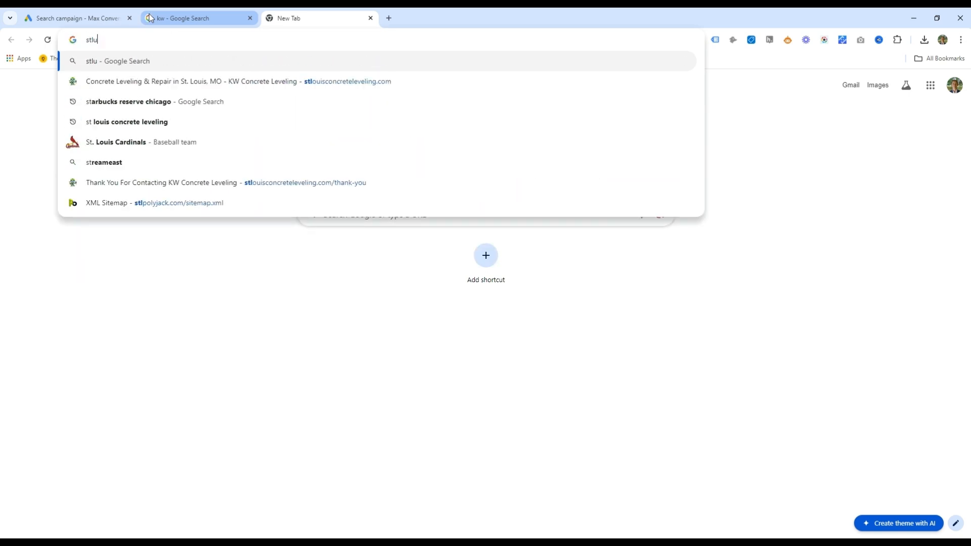
{"action": "key", "text": "Return"}
{"action": "left_click", "coordinate": [146, 40]}
{"action": "key", "text": "ctrl+c"}
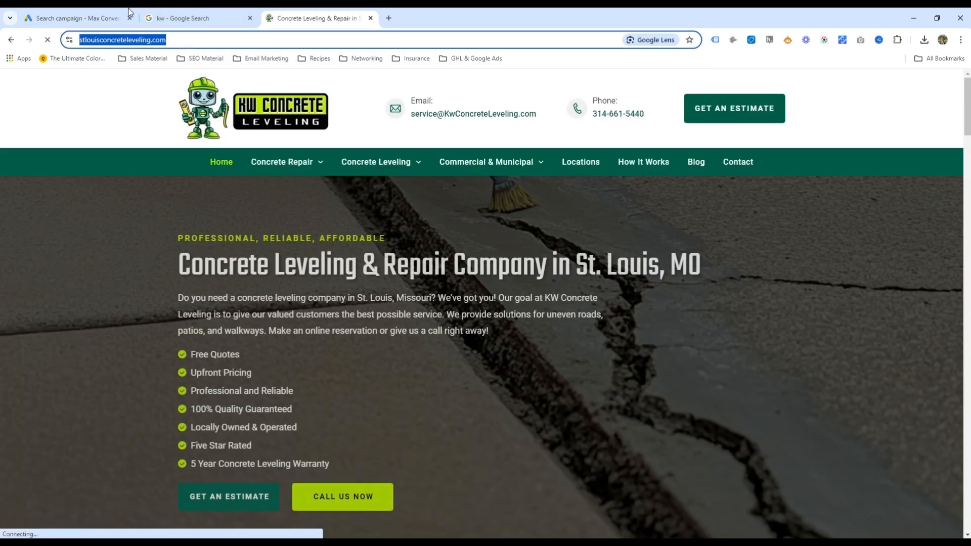
{"action": "left_click", "coordinate": [97, 19]}
{"action": "triple_click", "coordinate": [241, 291]}
{"action": "key", "text": "ctrl+v"}
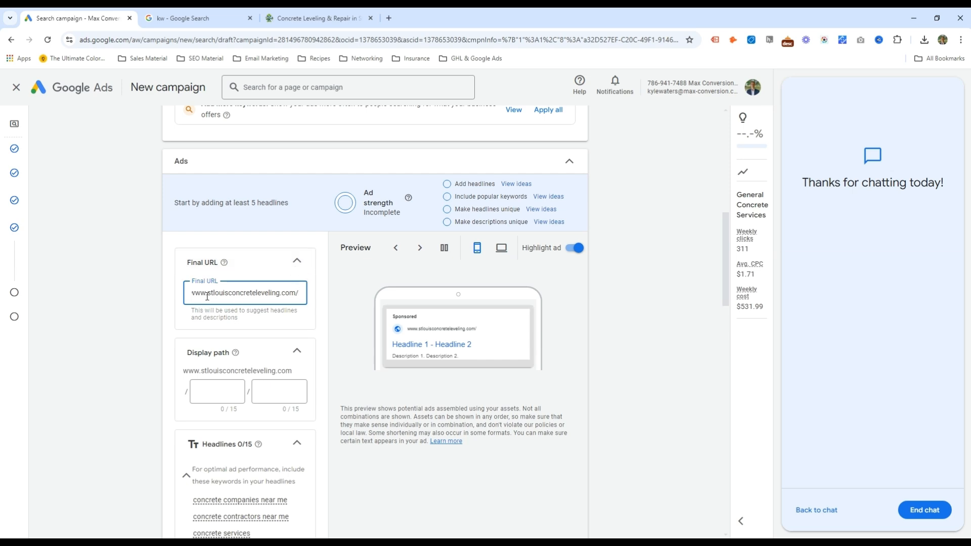
{"action": "left_click_drag", "start_coordinate": [207, 292], "coordinate": [297, 292]}
{"action": "left_click", "coordinate": [284, 293]}
Step: Set the ad's display path to "Concrete" and "Company"
{"action": "scroll", "coordinate": [297, 314], "scroll_direction": "down", "scroll_amount": 2}
{"action": "left_click", "coordinate": [218, 299]}
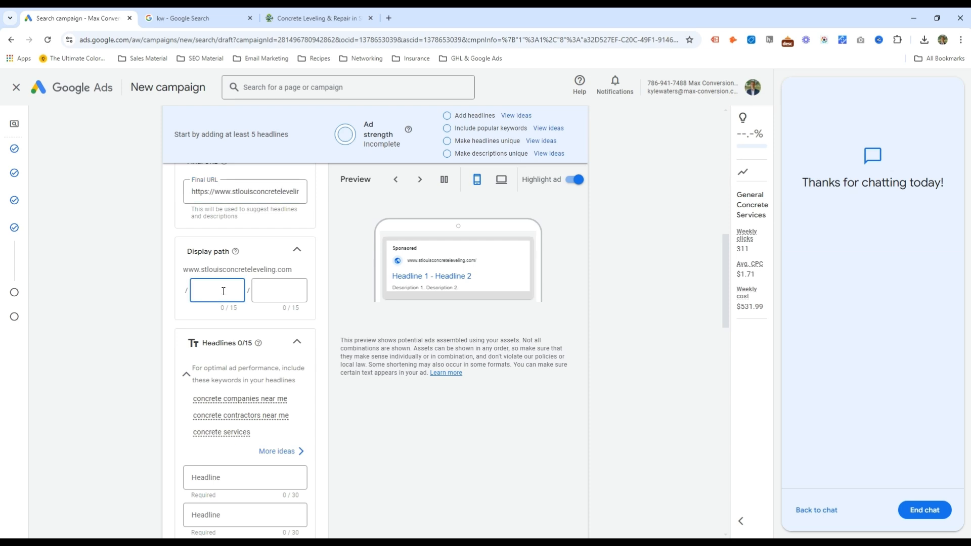
{"action": "type", "text": "Concrete"}
{"action": "key", "text": "Tab"}
{"action": "type", "text": "Company"}
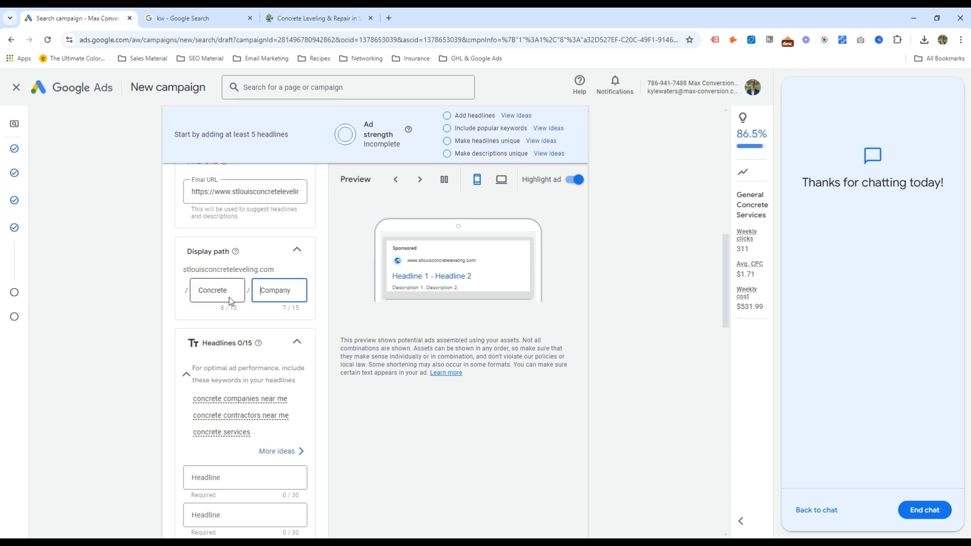
Step: Fill the first headline with a keyword insertion using the default text "Concrete Company St. Louis" in title case
{"action": "scroll", "coordinate": [201, 354], "scroll_direction": "down", "scroll_amount": 1}
{"action": "scroll", "coordinate": [200, 354], "scroll_direction": "down", "scroll_amount": 2}
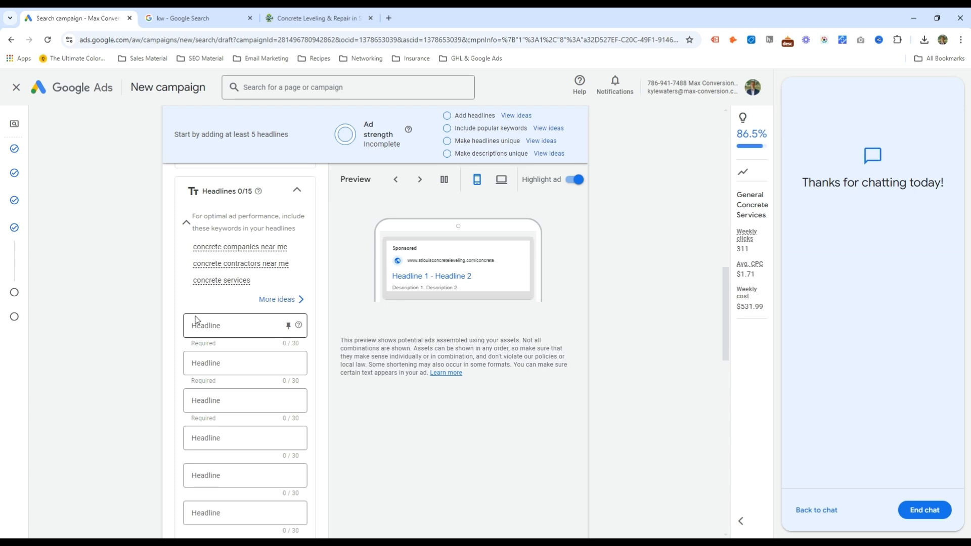
{"action": "left_click", "coordinate": [210, 326]}
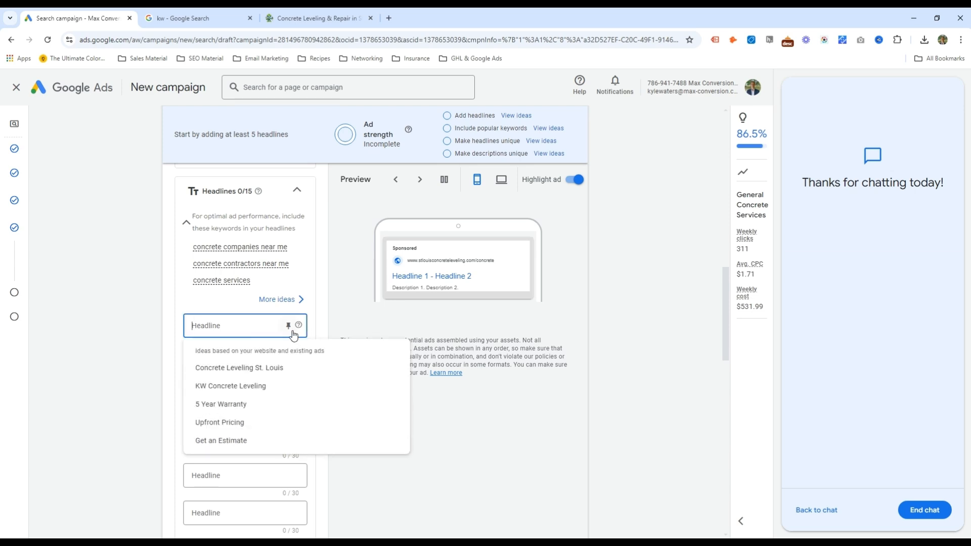
{"action": "type", "text": "{"}
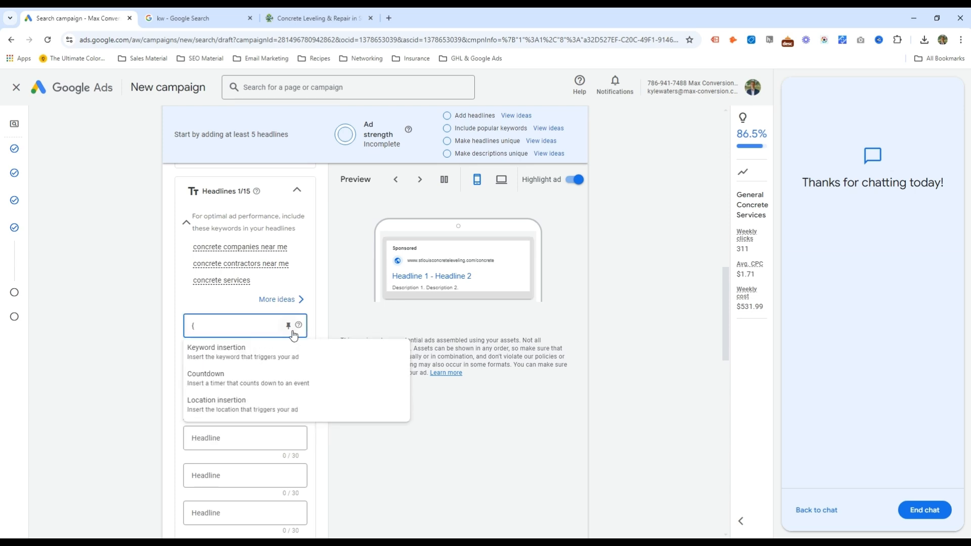
{"action": "left_click", "coordinate": [279, 355]}
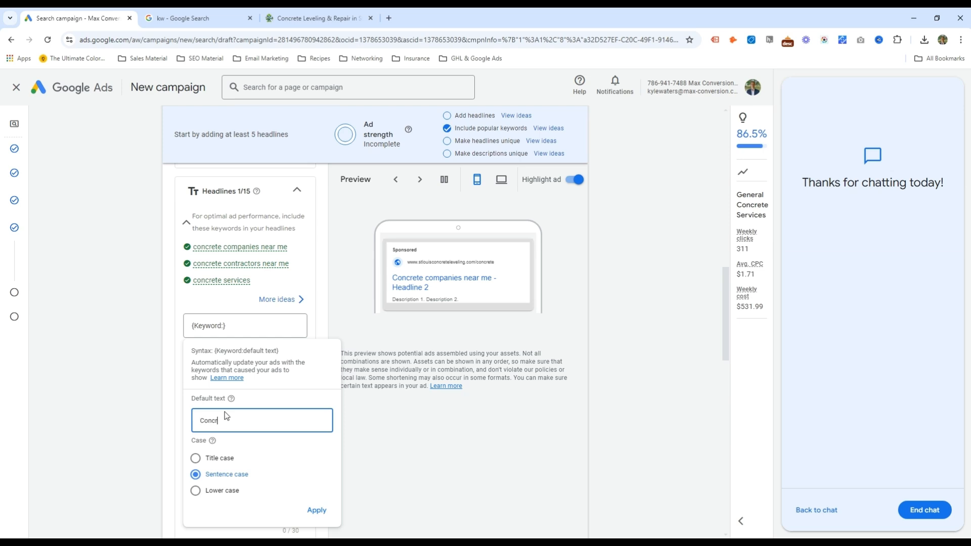
{"action": "type", "text": "ompanany St. Louis"}
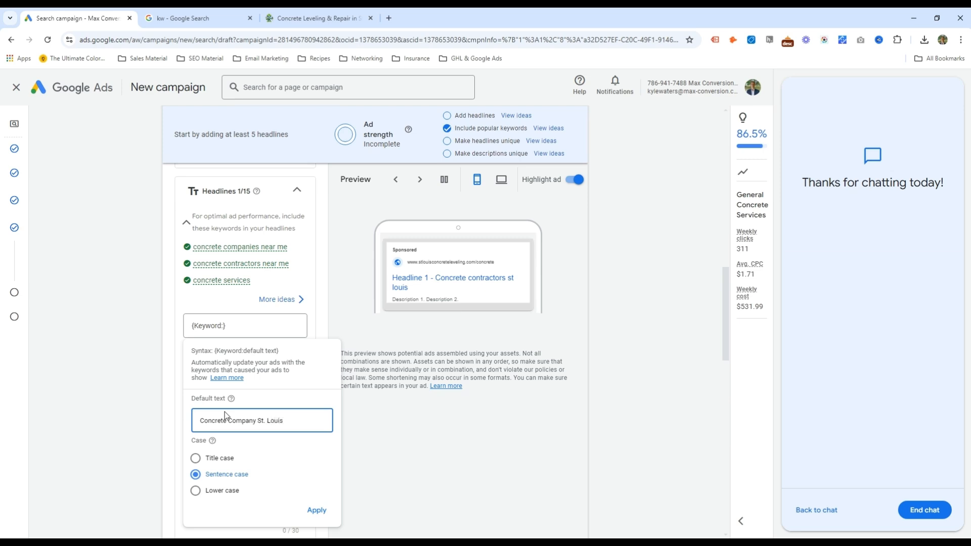
{"action": "left_click", "coordinate": [216, 460]}
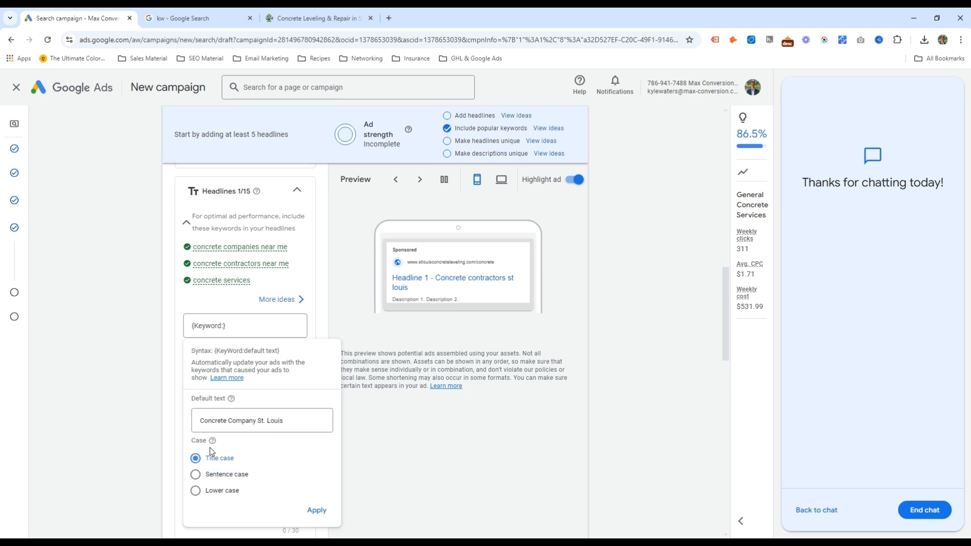
{"action": "mouse_move", "coordinate": [213, 441]}
{"action": "left_click_drag", "start_coordinate": [301, 361], "coordinate": [362, 362]}
{"action": "left_click", "coordinate": [362, 362]}
{"action": "left_click", "coordinate": [314, 511]}
Step: Examine the keyword insertion code and default text in the first headline, along with the ad preview
{"action": "left_click_drag", "start_coordinate": [236, 326], "coordinate": [272, 325]}
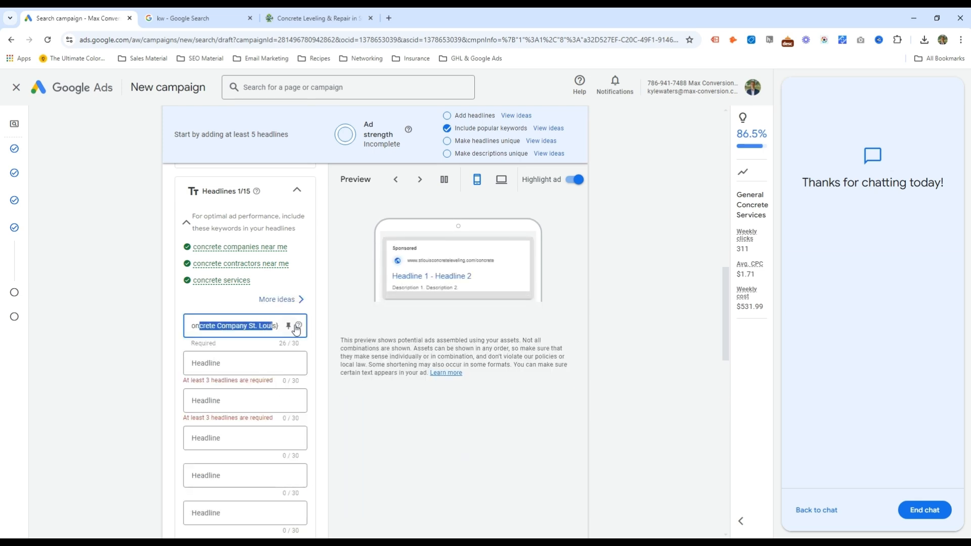
{"action": "left_click", "coordinate": [272, 325]}
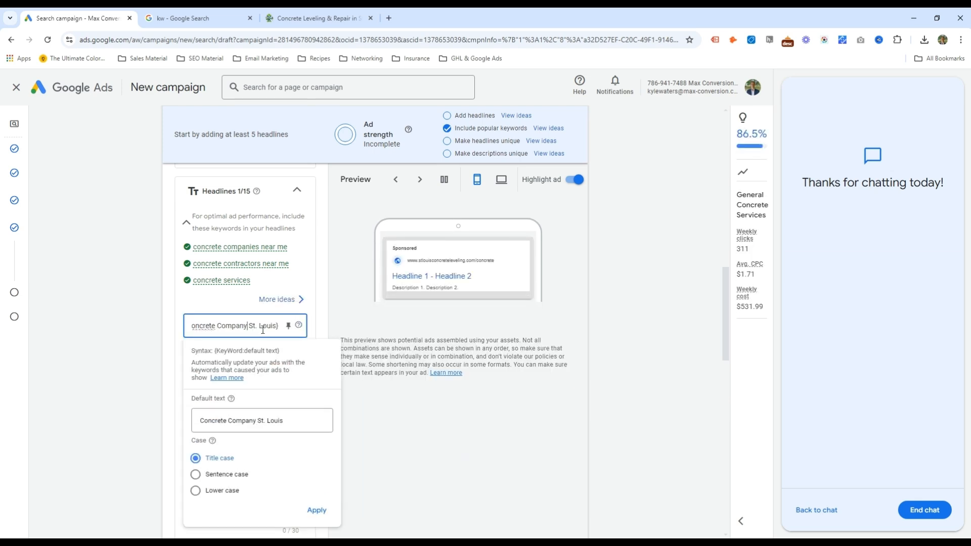
{"action": "right_click", "coordinate": [210, 330]}
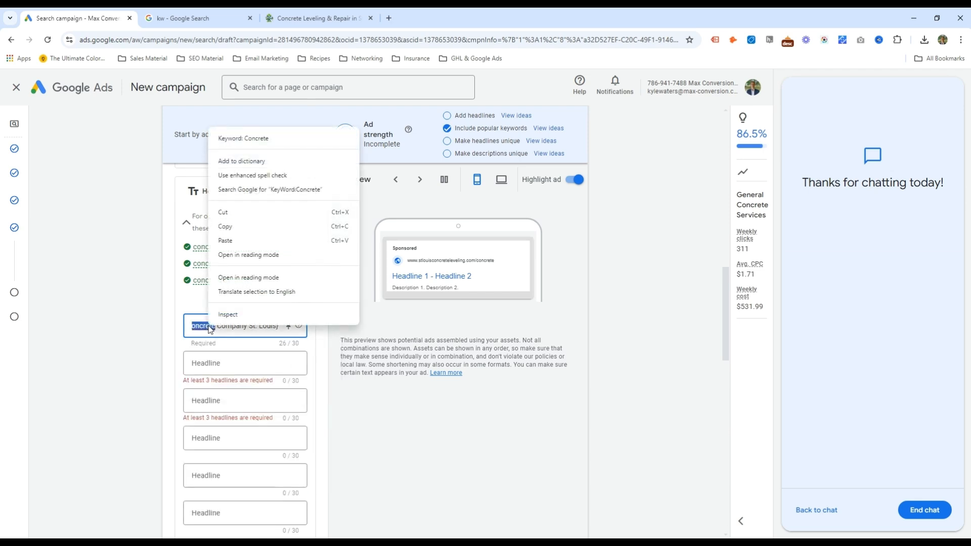
{"action": "left_click_drag", "start_coordinate": [223, 327], "coordinate": [178, 329]}
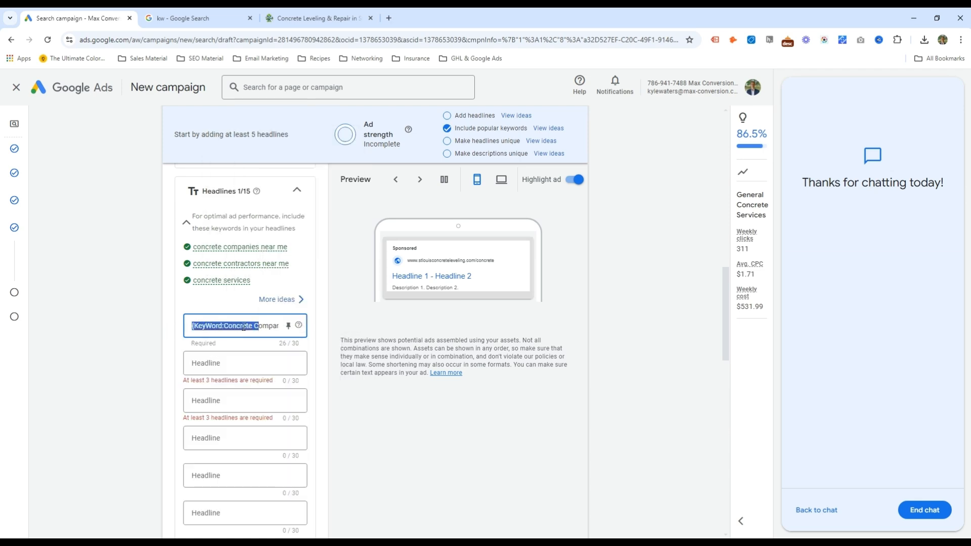
{"action": "left_click", "coordinate": [234, 326]}
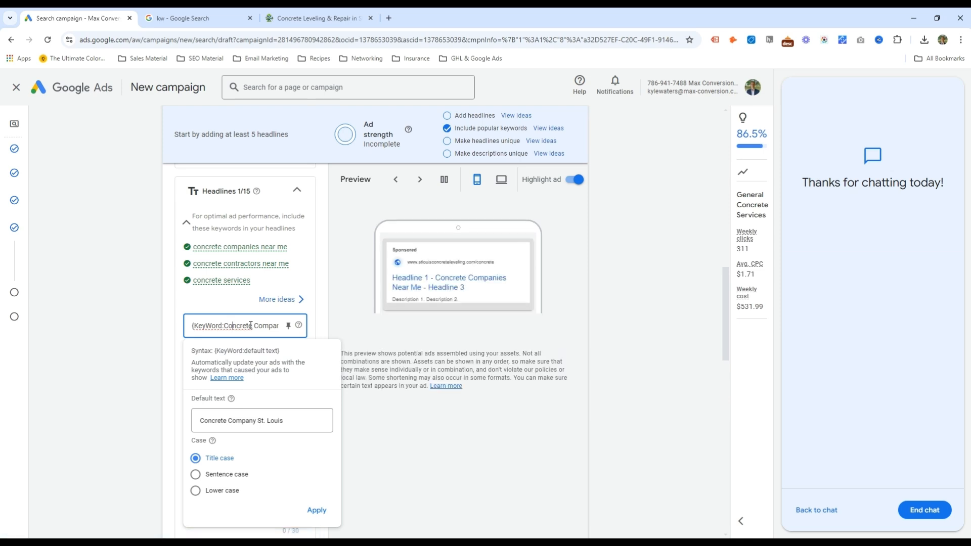
{"action": "left_click", "coordinate": [308, 344]}
{"action": "left_click", "coordinate": [320, 327]}
{"action": "left_click", "coordinate": [325, 317]}
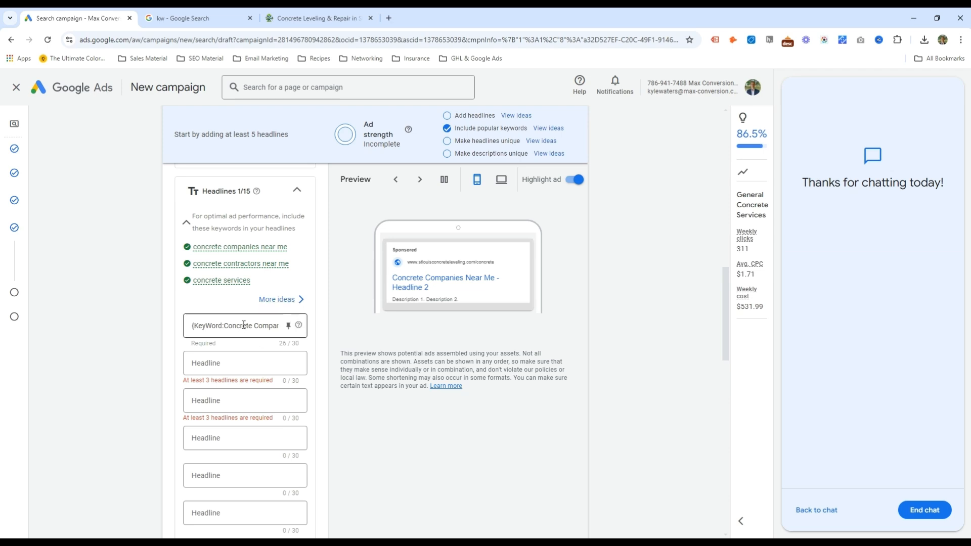
{"action": "left_click_drag", "start_coordinate": [224, 327], "coordinate": [357, 328]}
{"action": "left_click", "coordinate": [319, 329]}
Step: Pin the keyword insertion headline so that it shows only in position 1
{"action": "left_click", "coordinate": [289, 326]}
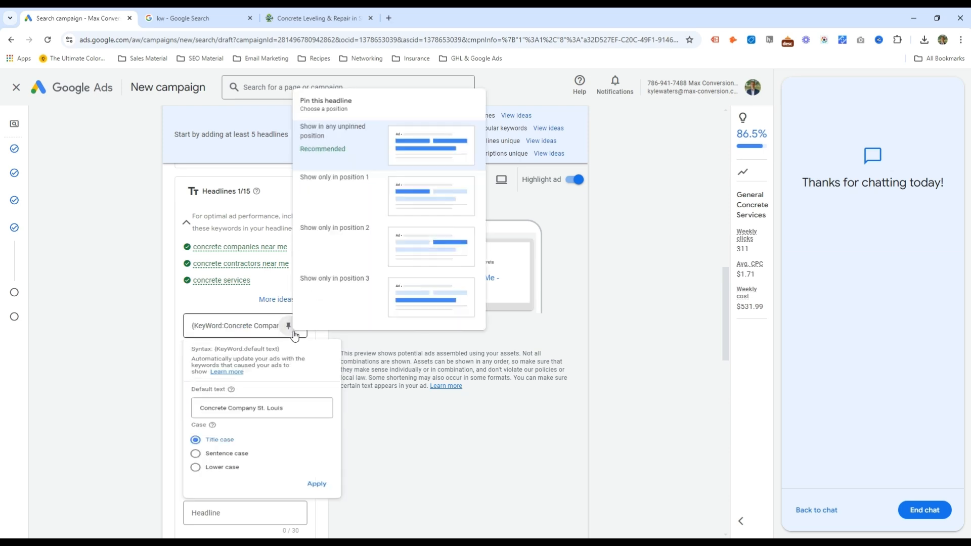
{"action": "left_click", "coordinate": [343, 183]}
{"action": "left_click_drag", "start_coordinate": [195, 327], "coordinate": [341, 320]}
{"action": "left_click", "coordinate": [334, 326]}
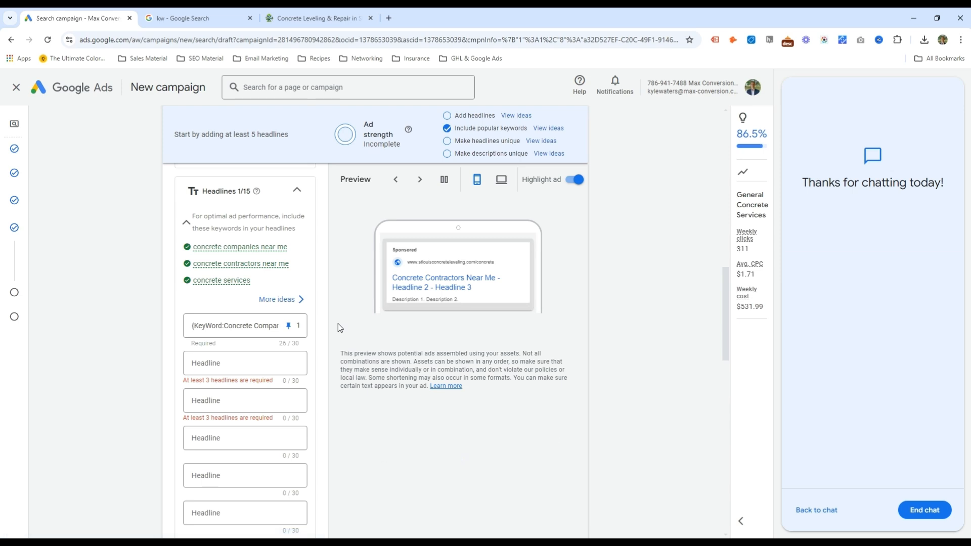
Step: Use the suggested ideas "Upfront Pricing" and "Get an Estimate" as the second and third headlines
{"action": "scroll", "coordinate": [253, 323], "scroll_direction": "down", "scroll_amount": 1}
{"action": "left_click_drag", "start_coordinate": [235, 274], "coordinate": [316, 295]}
{"action": "left_click", "coordinate": [317, 289]}
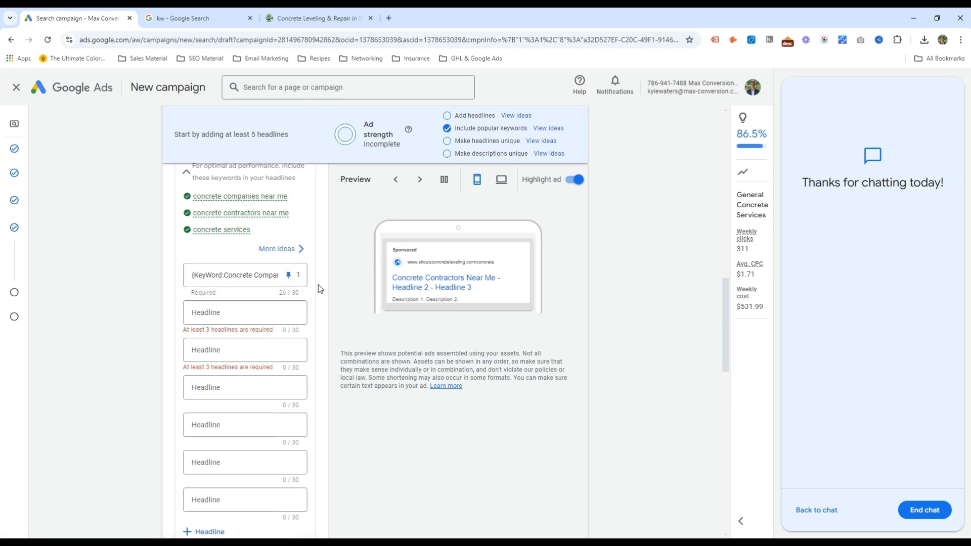
{"action": "left_click", "coordinate": [248, 308]}
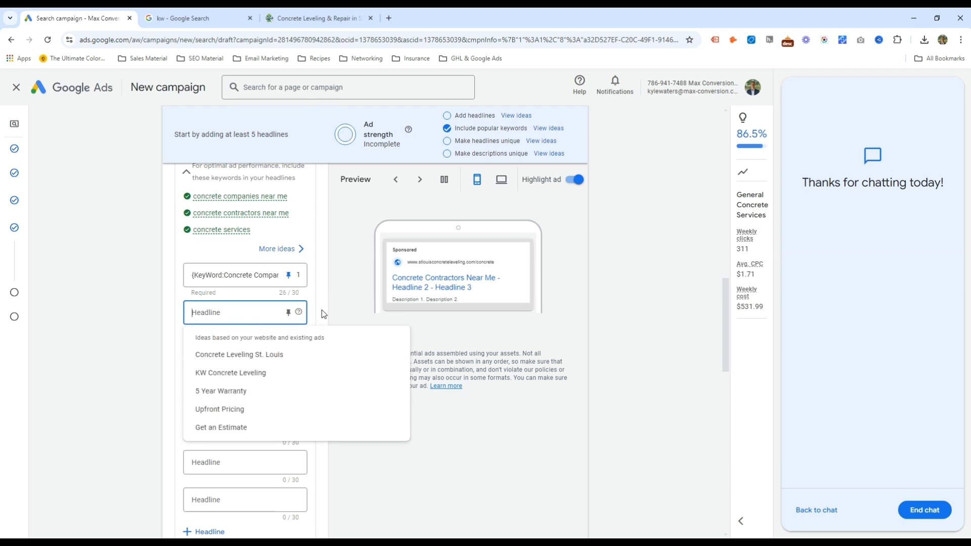
{"action": "left_click", "coordinate": [242, 416]}
{"action": "left_click", "coordinate": [225, 349]}
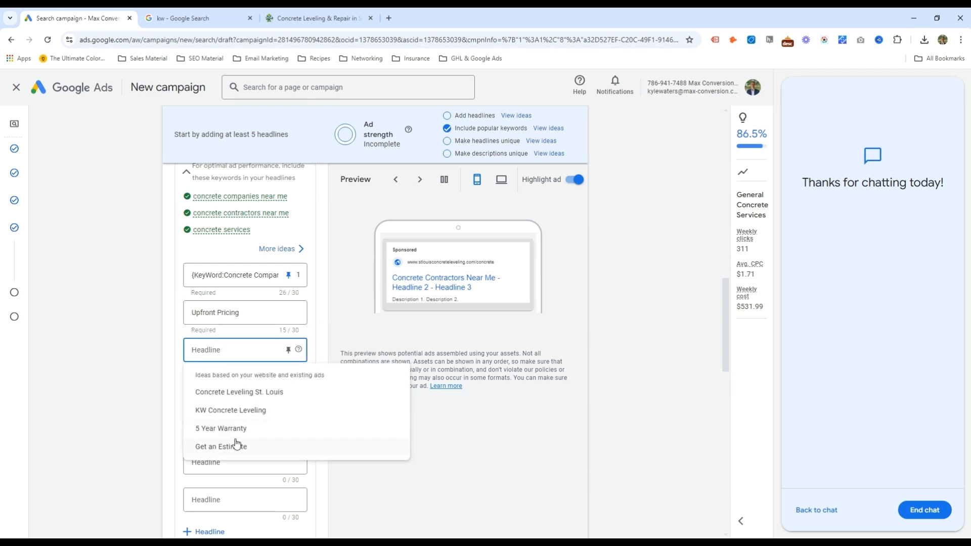
{"action": "left_click", "coordinate": [235, 440]}
Step: Enter "$250 Off Jobs Over $2500" as the fourth headline and "Call For A Quote" as the fifth
{"action": "left_click", "coordinate": [284, 381]}
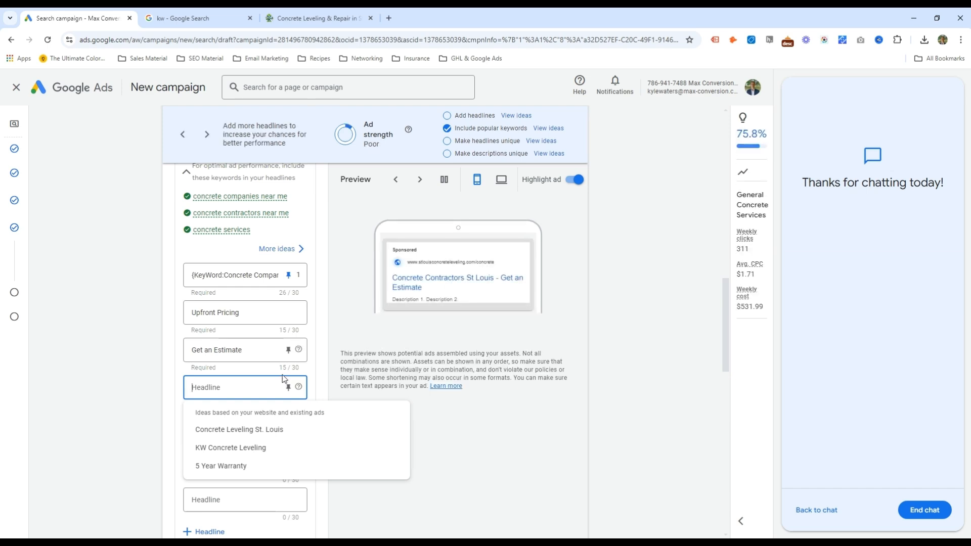
{"action": "type", "text": "$250"}
{"action": "type", "text": "Of"}
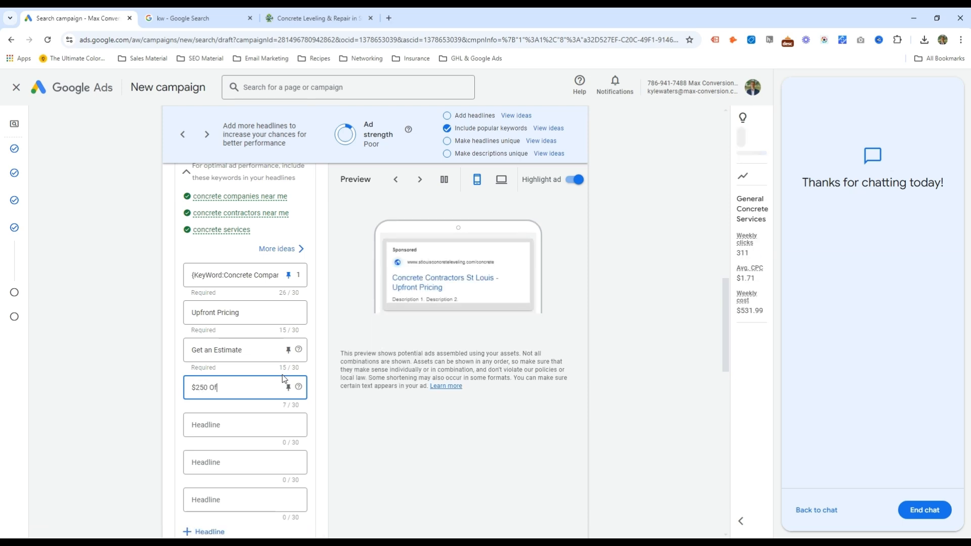
{"action": "type", "text": "f Jobs Over $2500"}
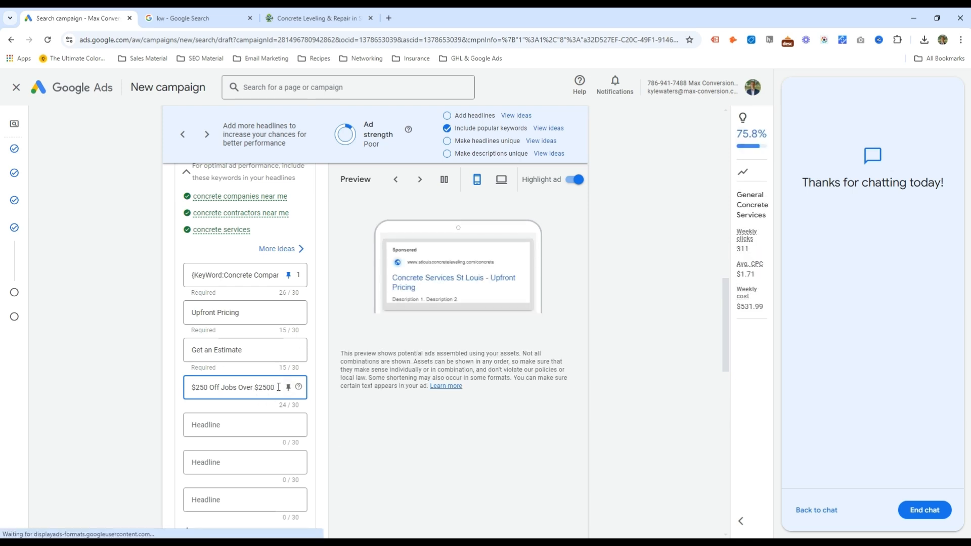
{"action": "left_click", "coordinate": [248, 424]}
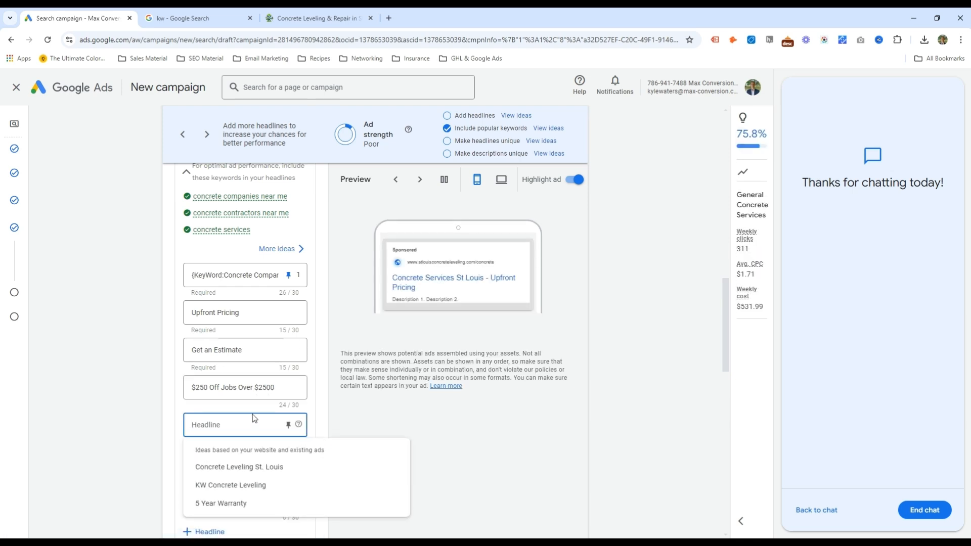
{"action": "type", "text": "Call For A Quote"}
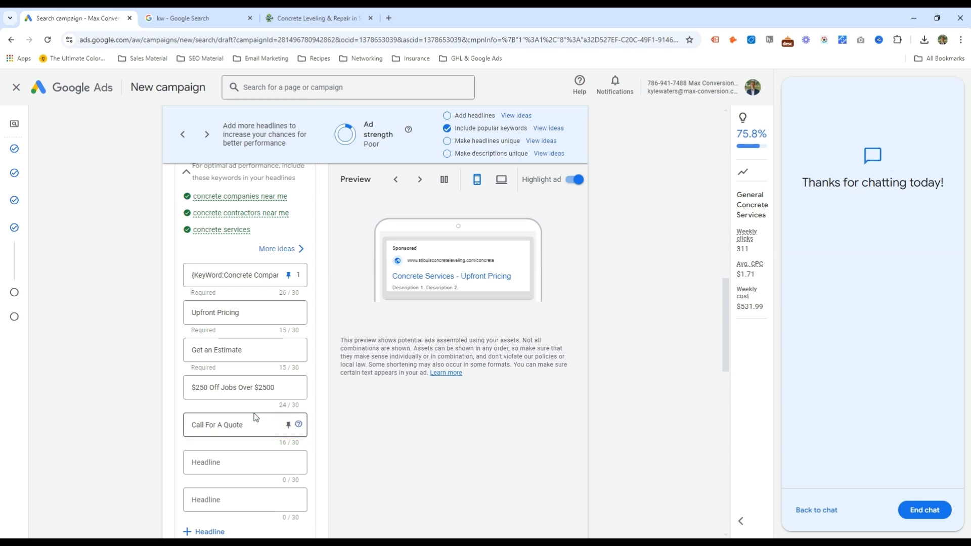
Step: Enter "Fully Insured Crew" as the sixth headline
{"action": "key", "text": "Tab"}
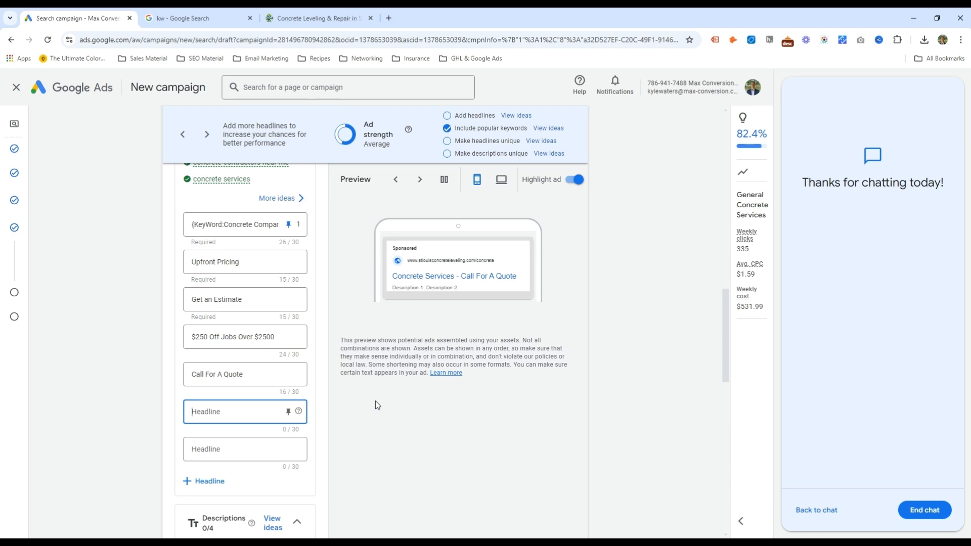
{"action": "type", "text": "Ful"}
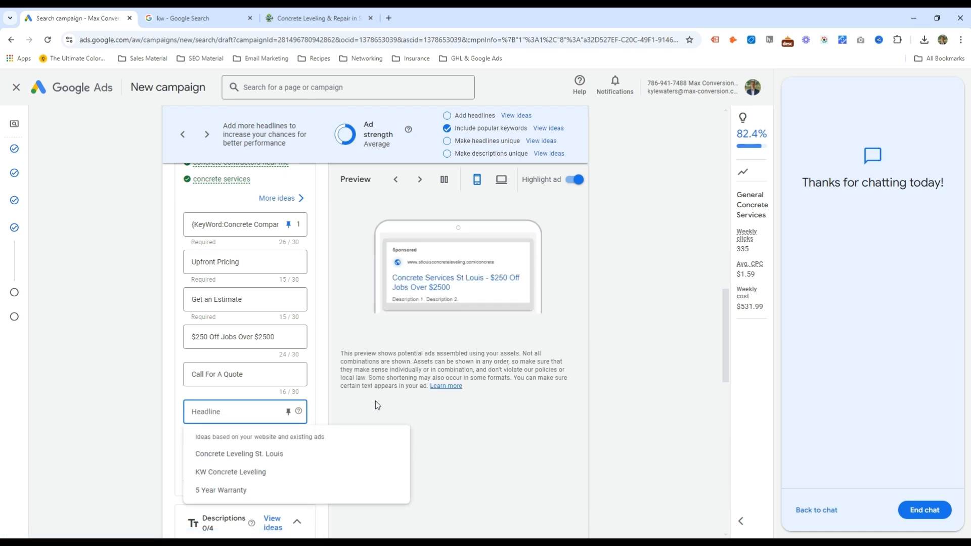
{"action": "type", "text": "ly Insured Crew"}
{"action": "key", "text": "Tab"}
{"action": "key", "text": "Tab"}
{"action": "key", "text": "Tab"}
Step: Add two more headline fields and enter "Regularly Trained Crew" as the seventh headline
{"action": "scroll", "coordinate": [274, 422], "scroll_direction": "down", "scroll_amount": 1}
{"action": "left_click", "coordinate": [222, 432]}
{"action": "left_click", "coordinate": [212, 467]}
{"action": "left_click", "coordinate": [221, 397]}
{"action": "type", "text": "T"}
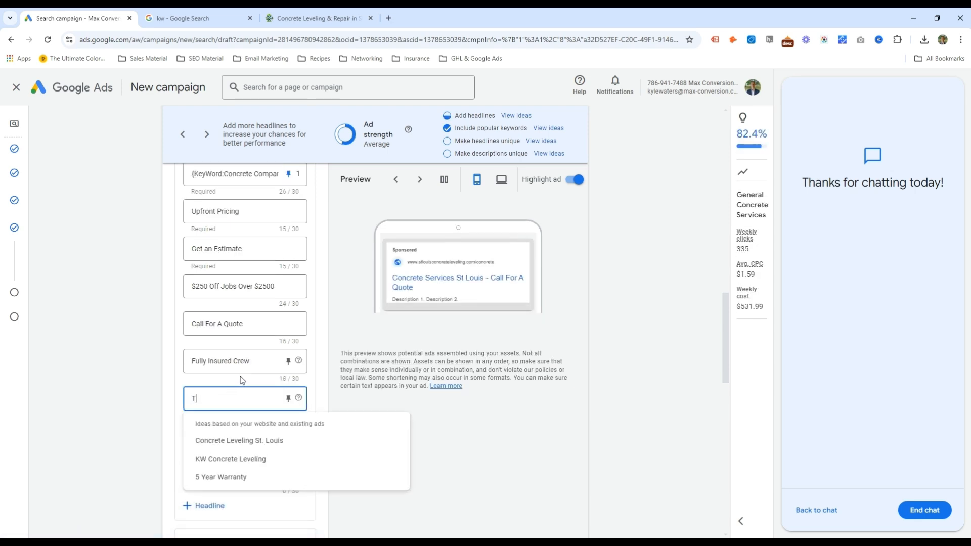
{"action": "key", "text": "BackSpace"}
{"action": "type", "text": "Regularly Trained Crew"}
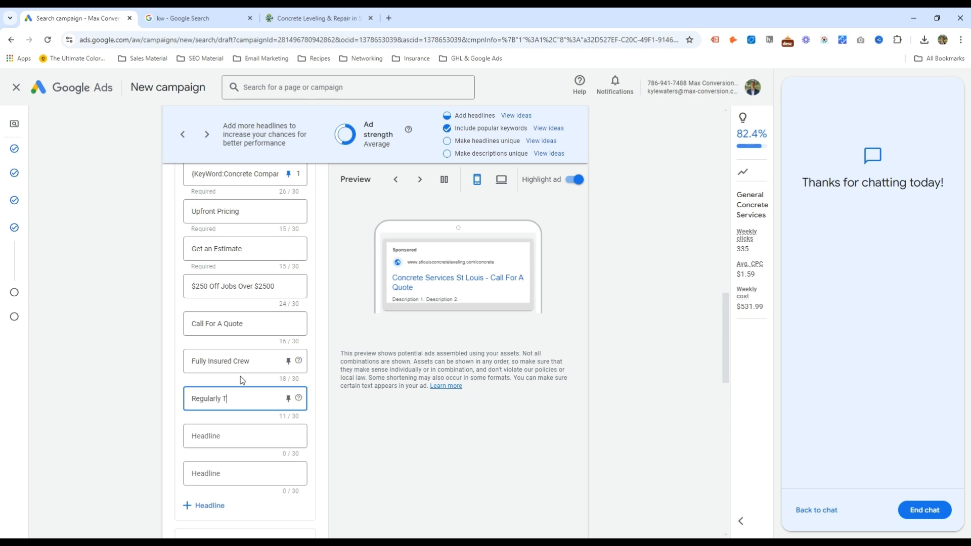
Step: Enter "Driveways, Sidewalks, & More" as the eighth headline and go to the ninth headline field
{"action": "left_click", "coordinate": [240, 434]}
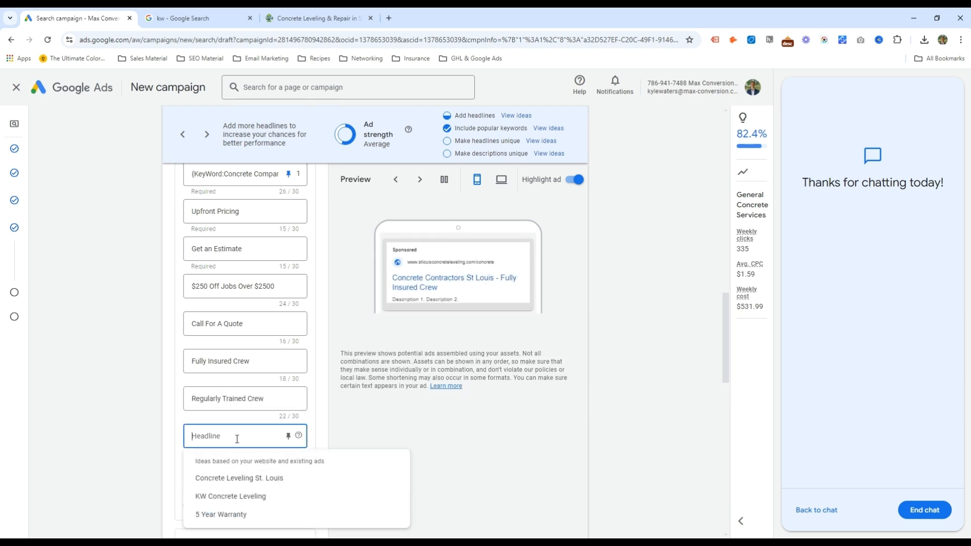
{"action": "type", "text": "Driveway"}
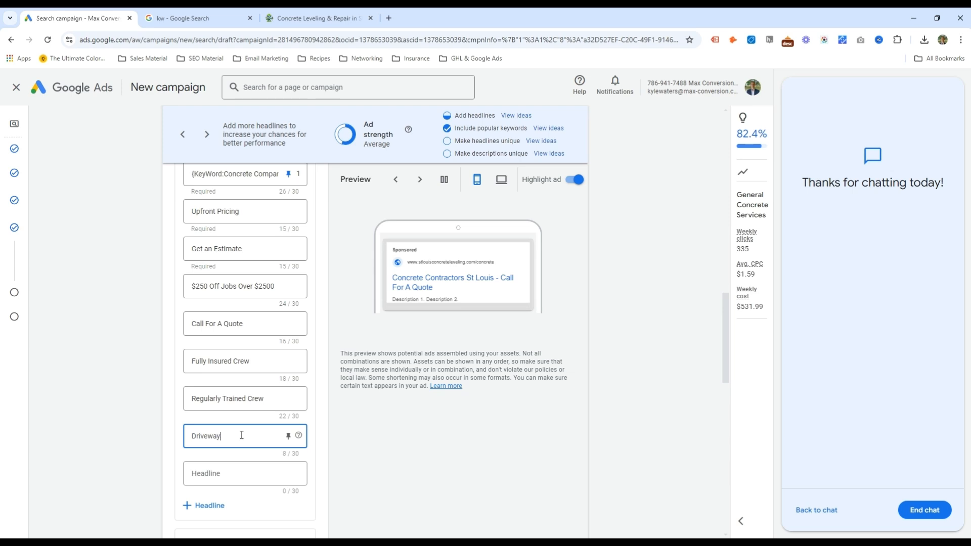
{"action": "type", "text": "s, Sidewalks, & More"}
{"action": "left_click", "coordinate": [227, 472]}
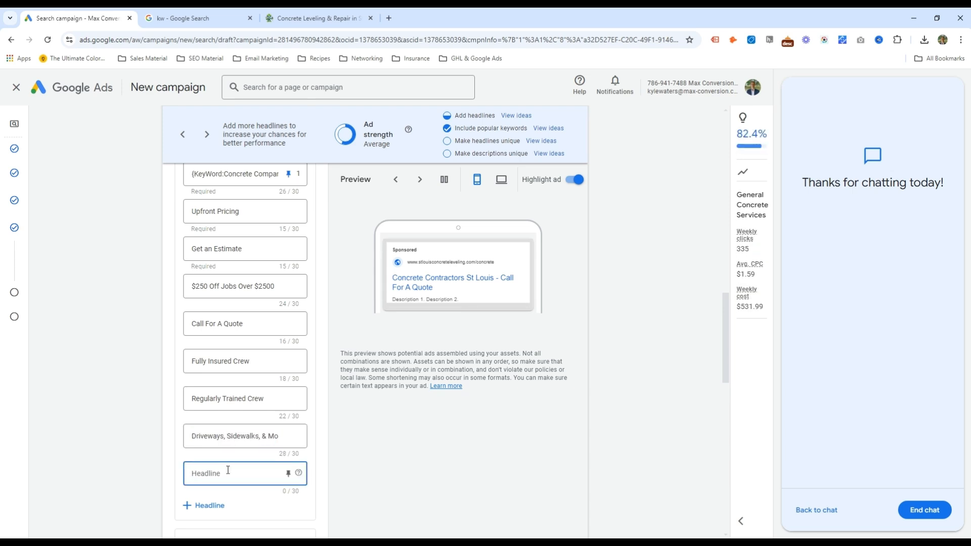
Step: Fill the ninth headline with the suggested text "5 Year Warranty"
{"action": "scroll", "coordinate": [248, 480], "scroll_direction": "down", "scroll_amount": 2}
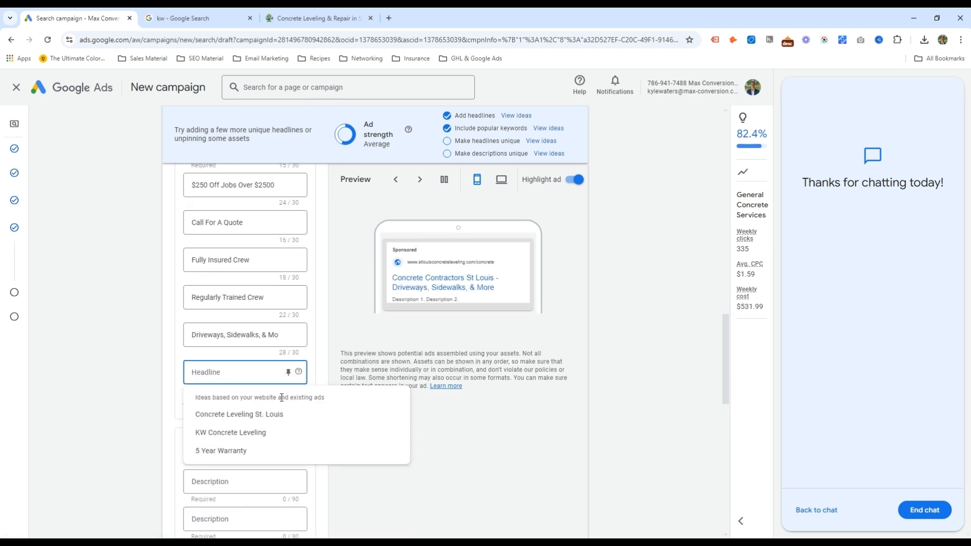
{"action": "left_click", "coordinate": [333, 363]}
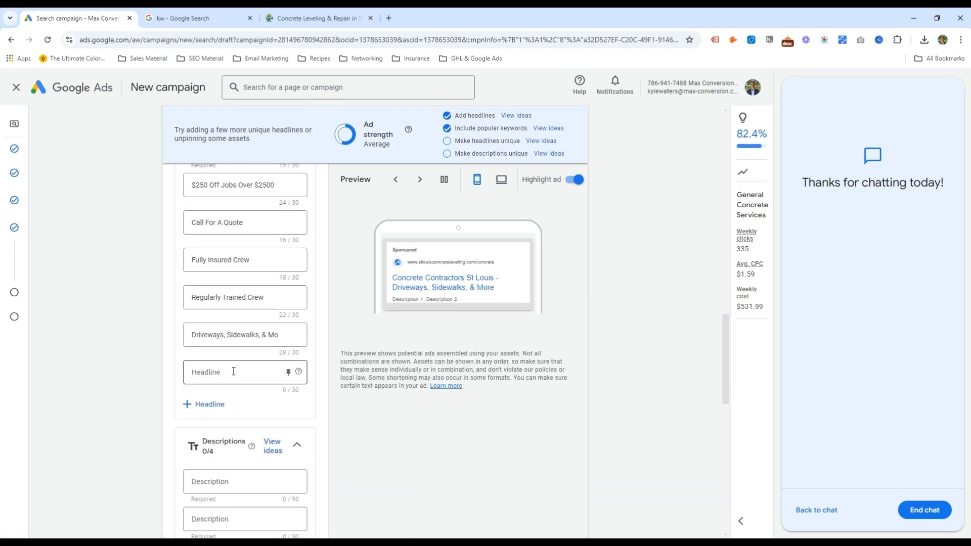
{"action": "left_click", "coordinate": [225, 385]}
{"action": "left_click", "coordinate": [234, 451]}
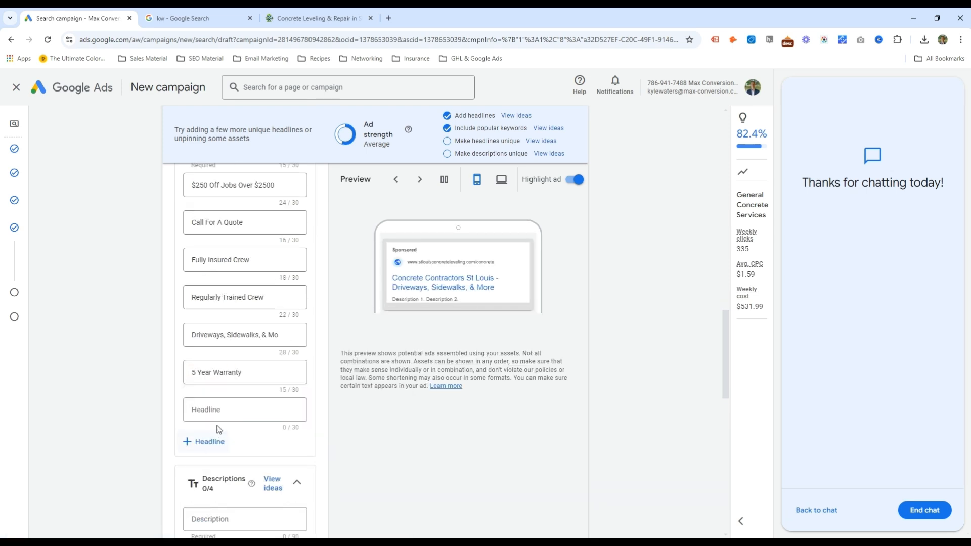
Step: Enter "Concrete Contractor in STL" as the tenth headline
{"action": "left_click", "coordinate": [214, 424]}
{"action": "left_click", "coordinate": [258, 408]}
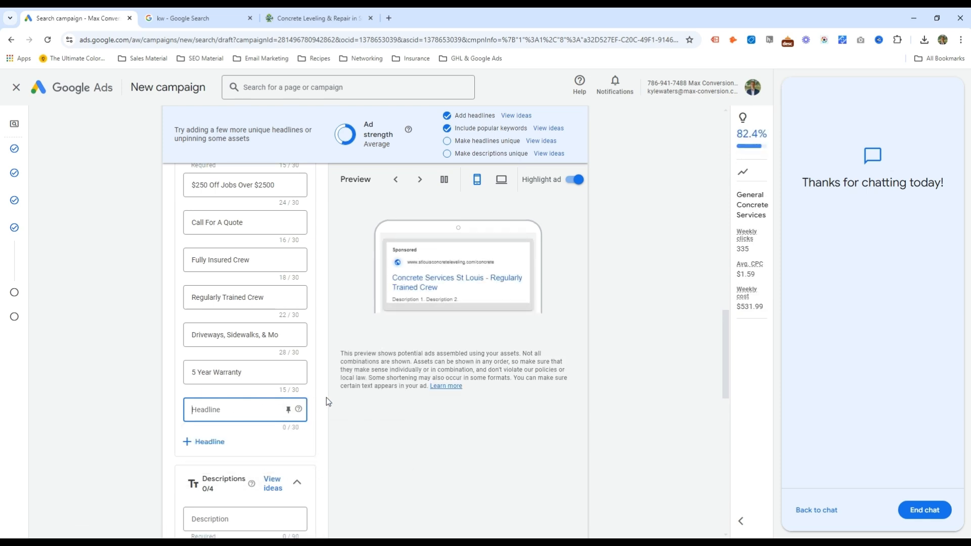
{"action": "scroll", "coordinate": [325, 397], "scroll_direction": "up", "scroll_amount": 11}
{"action": "scroll", "coordinate": [319, 382], "scroll_direction": "down", "scroll_amount": 12}
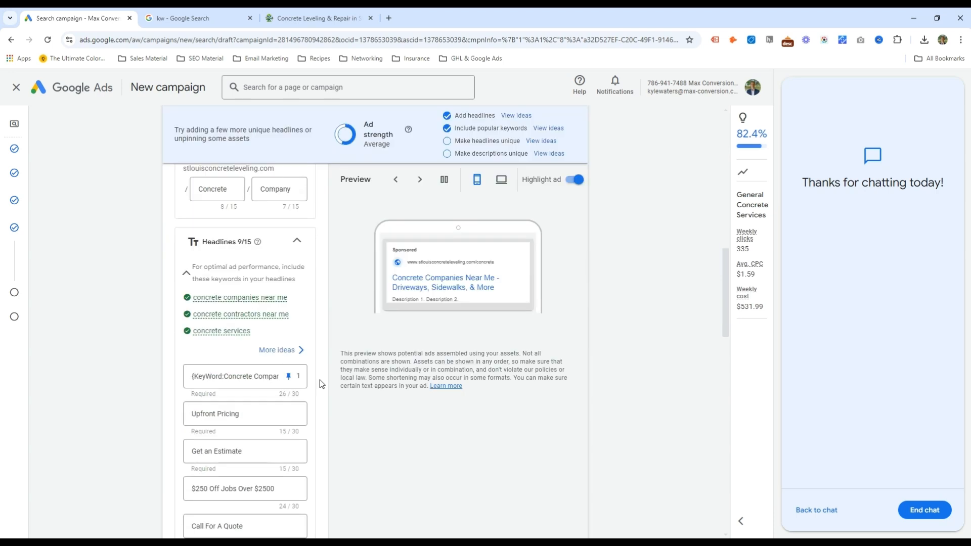
{"action": "type", "text": "Con"}
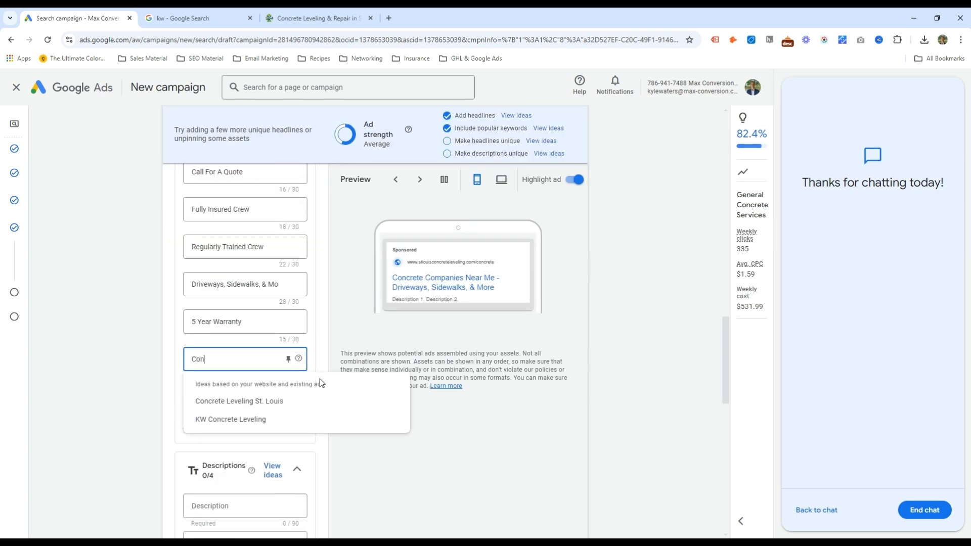
{"action": "type", "text": "crete Contracto"}
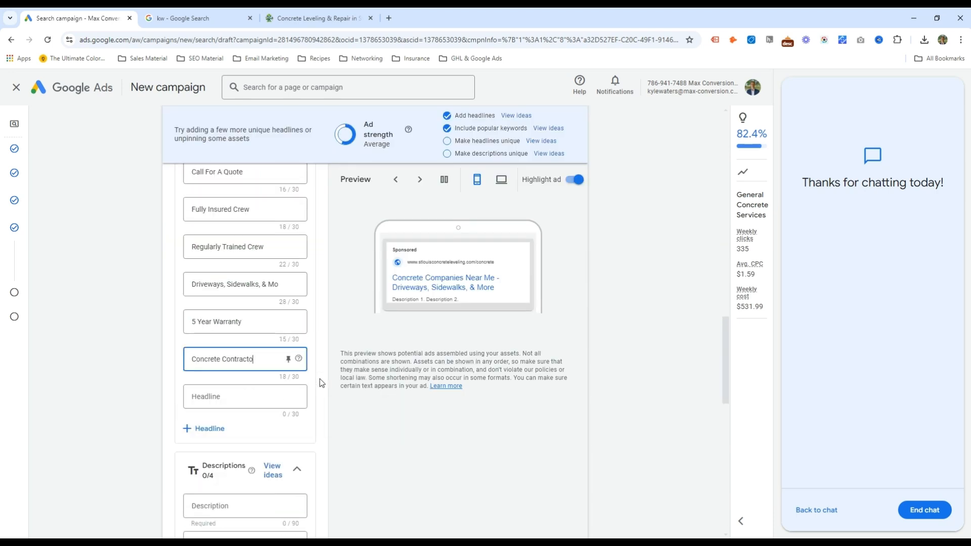
{"action": "type", "text": "r in St. Louis"}
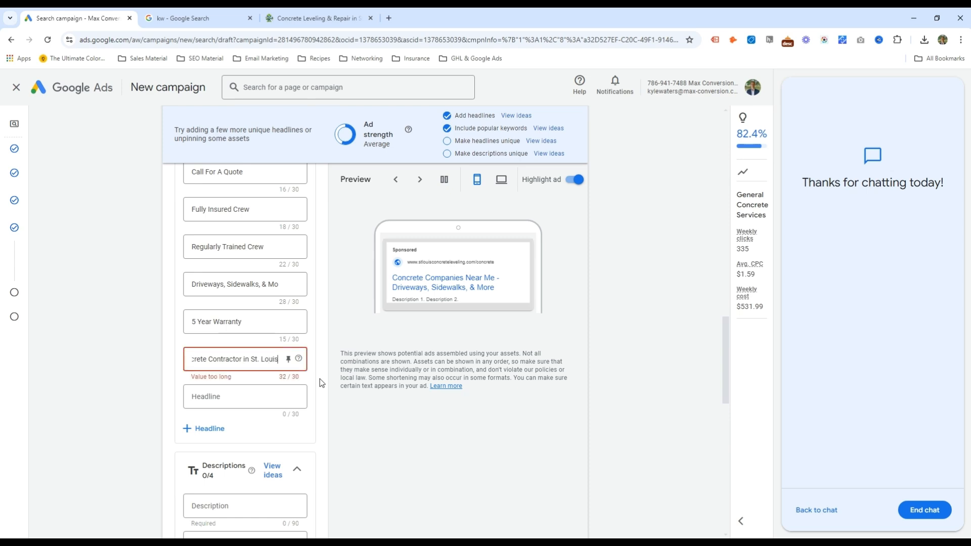
{"action": "left_click_drag", "start_coordinate": [253, 359], "coordinate": [342, 355]}
{"action": "type", "text": "ST:L"}
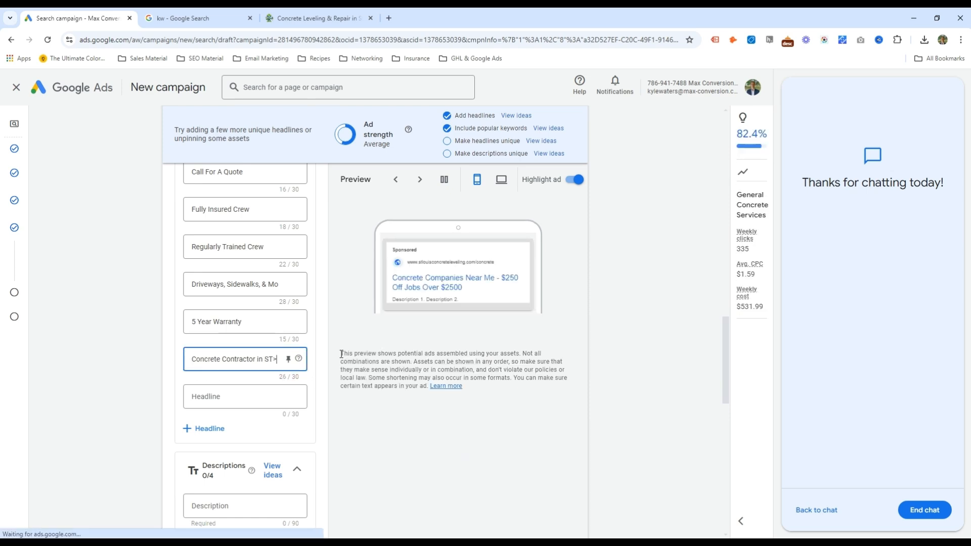
{"action": "scroll", "coordinate": [313, 349], "scroll_direction": "down", "scroll_amount": 3}
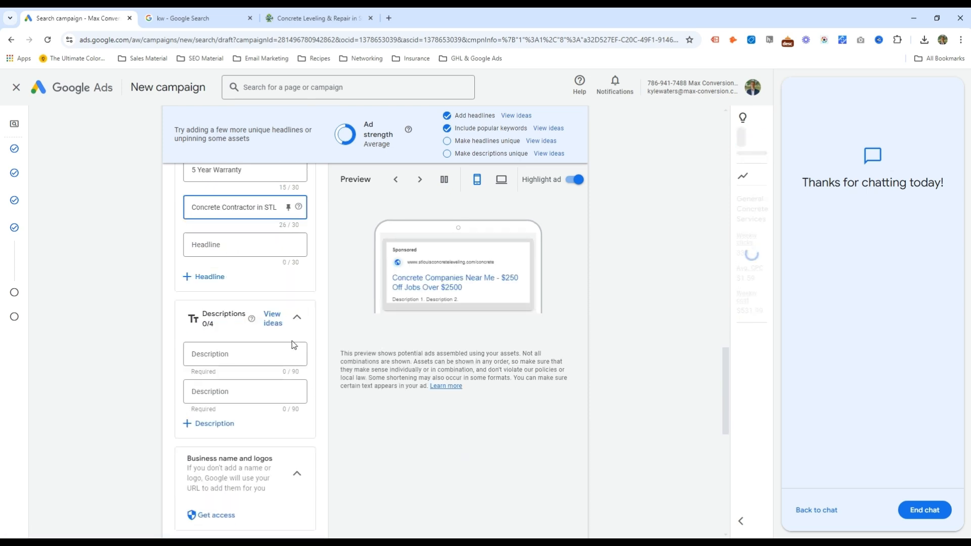
Step: Enter "KW Concrete Is A Concrete Company in St. Louis, MO." as the first ad description
{"action": "left_click", "coordinate": [205, 353]}
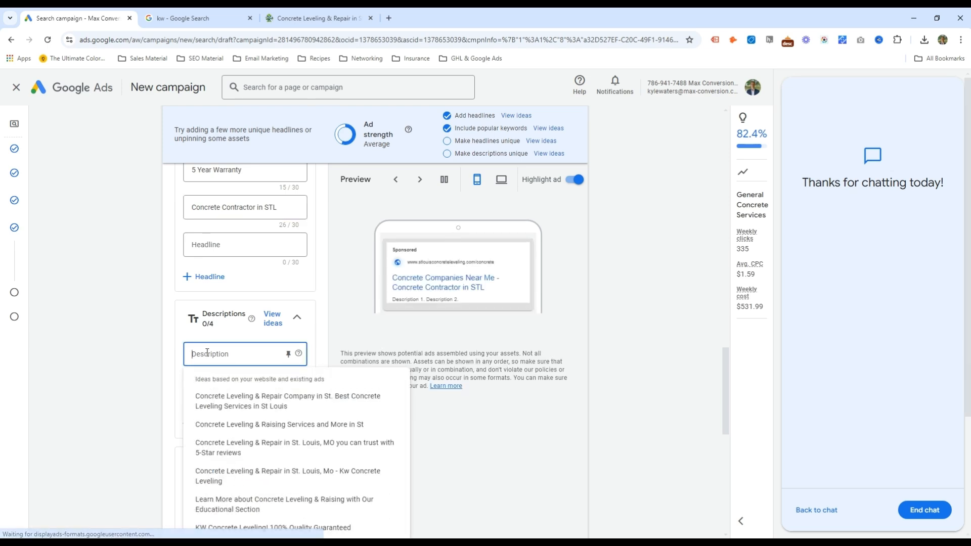
{"action": "left_click", "coordinate": [328, 341]}
{"action": "left_click", "coordinate": [246, 353]}
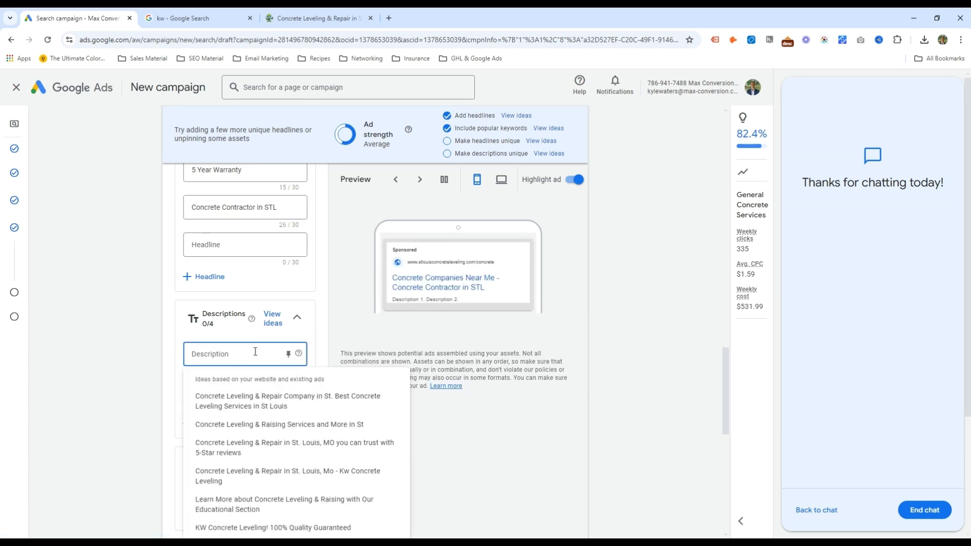
{"action": "type", "text": "KW Concrete "}
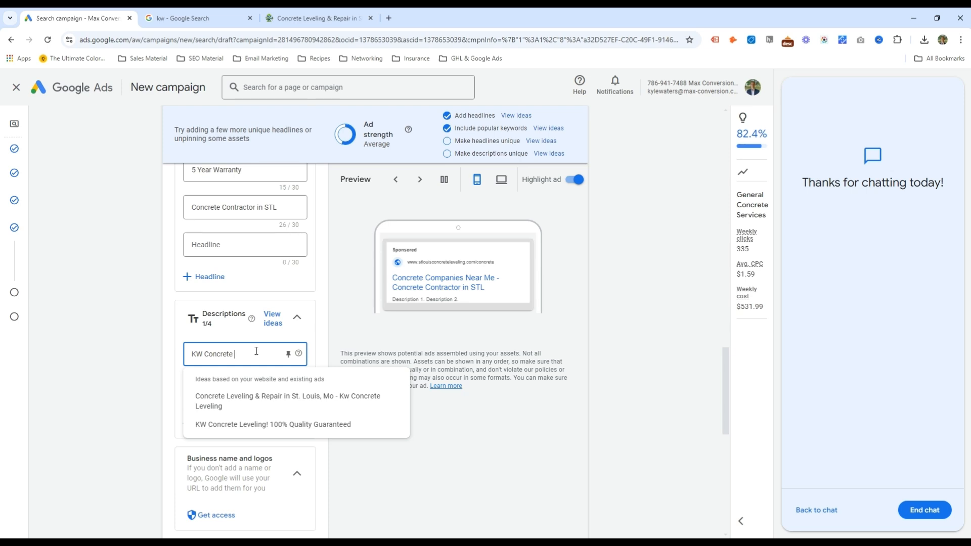
{"action": "type", "text": "Is A Concrete C"}
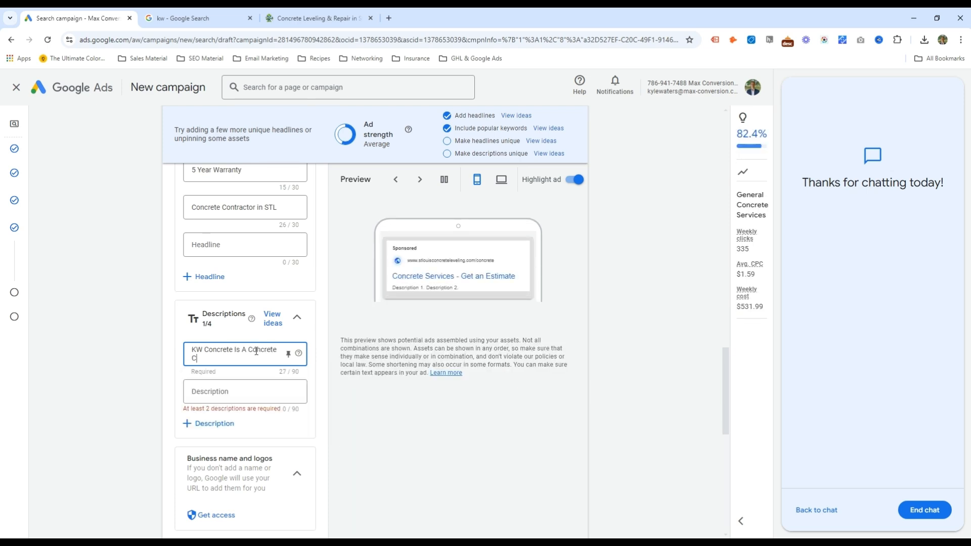
{"action": "type", "text": "ompany in St. Louis, MO."}
Step: Enter "Driveway Replacement, Sidewalks, Pool Decks, Foundations, Parking Lots, & More." as the second ad description
{"action": "left_click", "coordinate": [245, 392]}
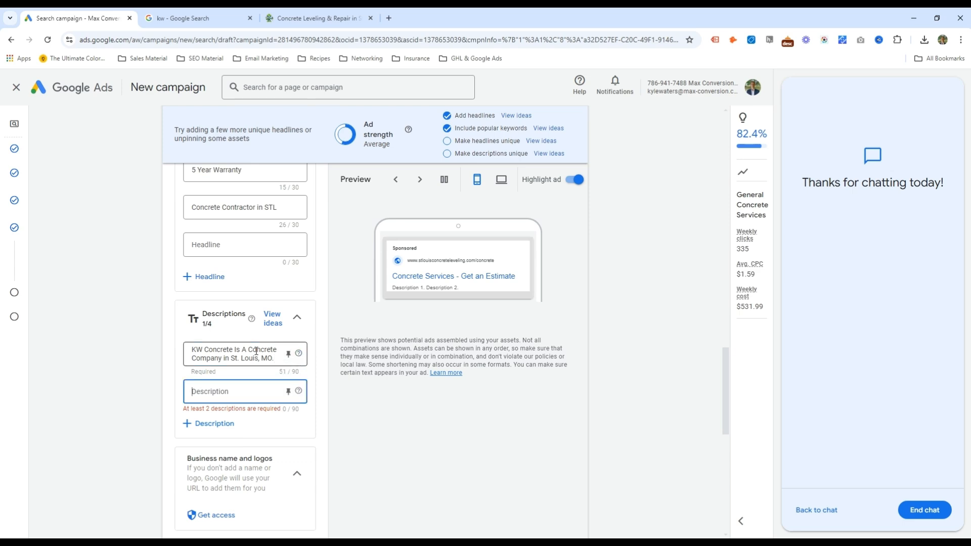
{"action": "type", "text": "Driveway Installati"}
{"action": "double_click", "coordinate": [245, 392]}
{"action": "type", "text": "Replacement, "}
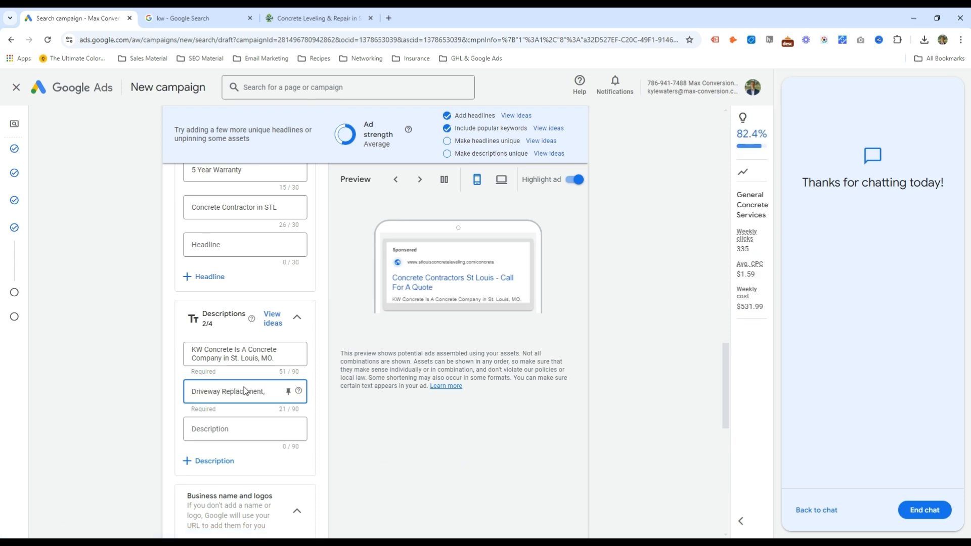
{"action": "type", "text": " Sidewalks, Pool"}
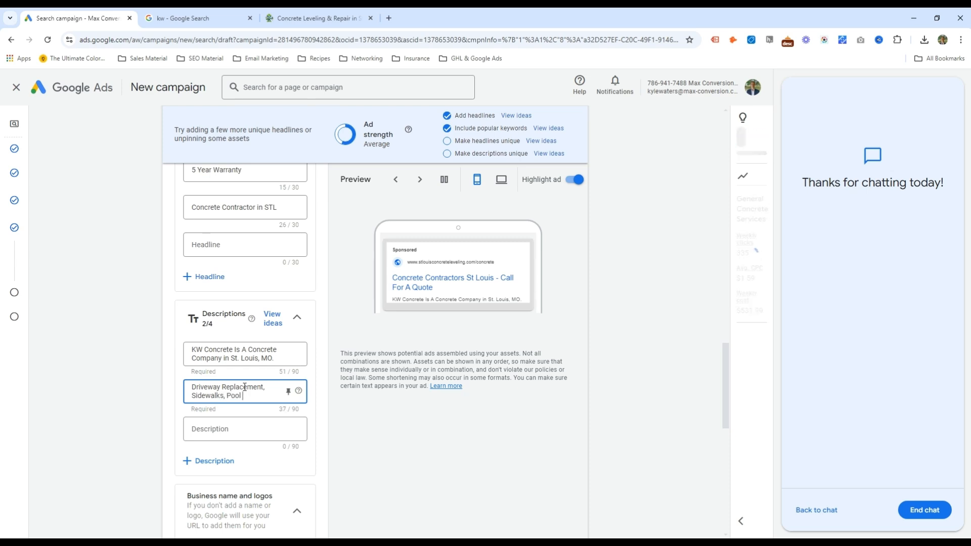
{"action": "type", "text": " Decks, Foundations, "}
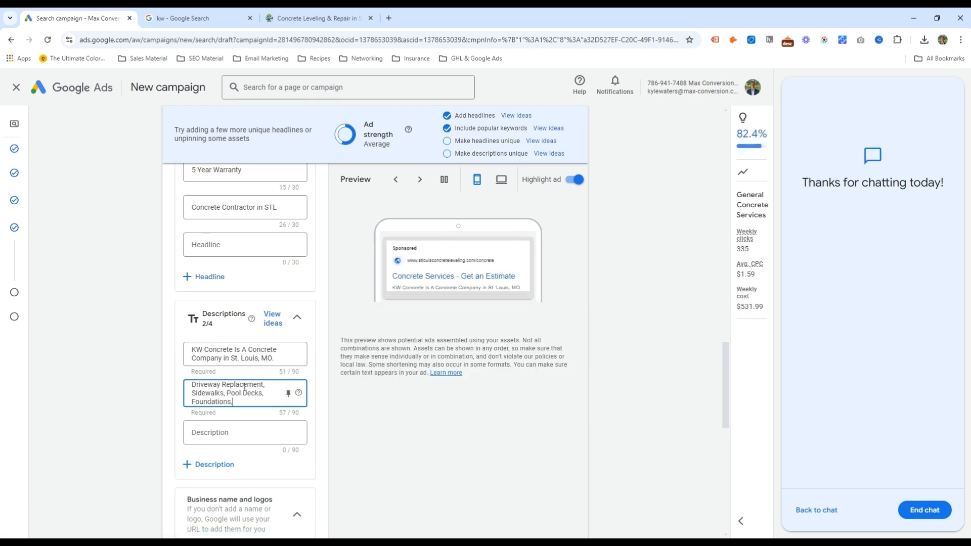
{"action": "type", "text": "Parking Lots, *"}
{"action": "type", "text": " More."}
Step: Extend the first description after "St. Louis, MO" with "Offering Five Star Service."
{"action": "left_click", "coordinate": [237, 373]}
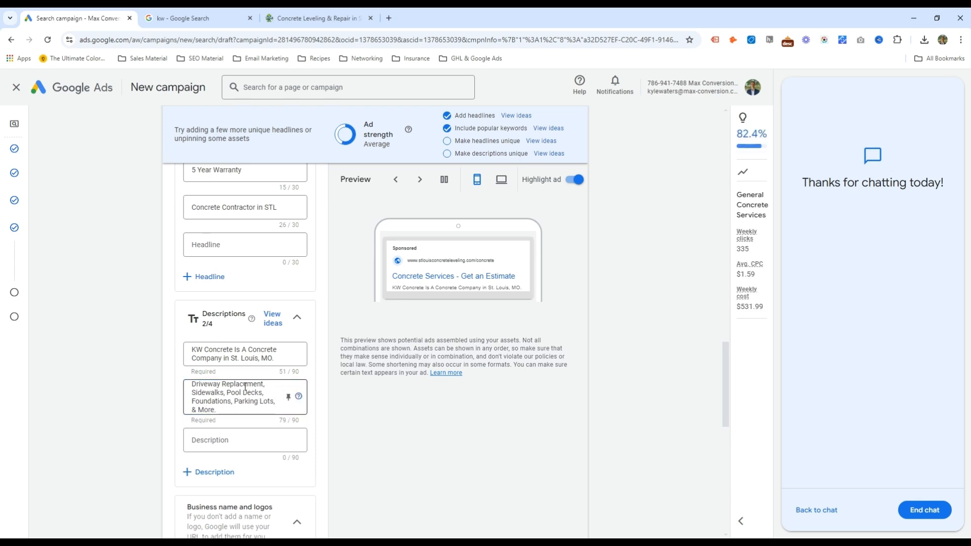
{"action": "triple_click", "coordinate": [229, 350]}
{"action": "left_click", "coordinate": [277, 359]}
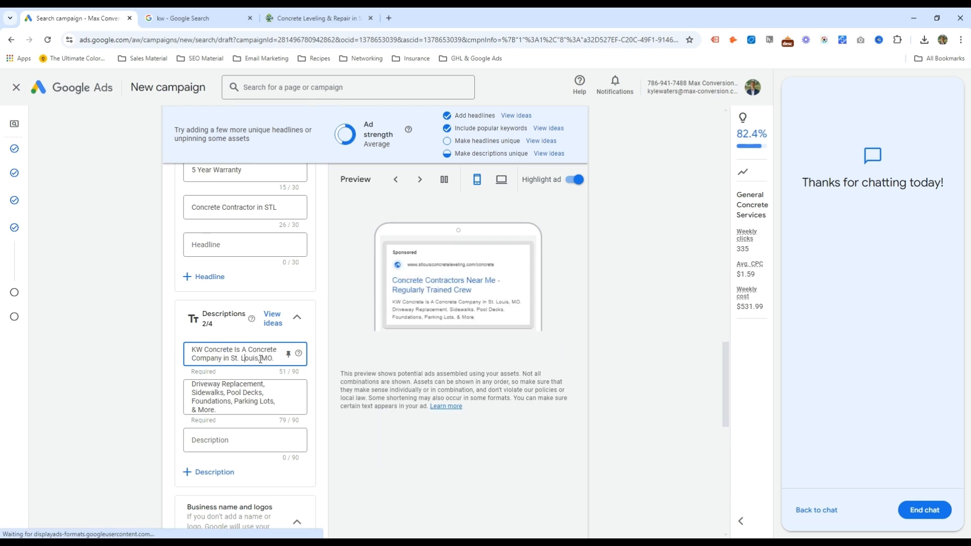
{"action": "key", "text": "BackSpace"}
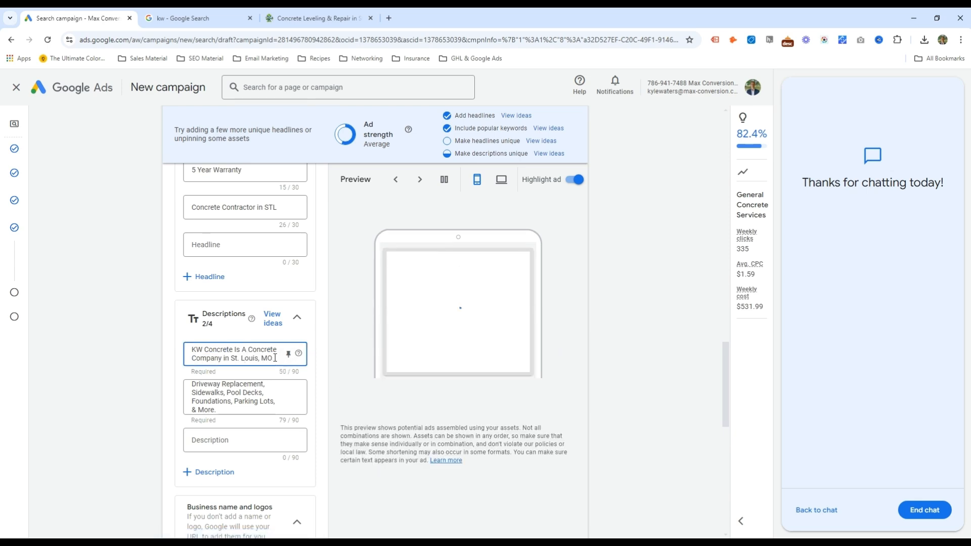
{"action": "type", "text": "Offering"}
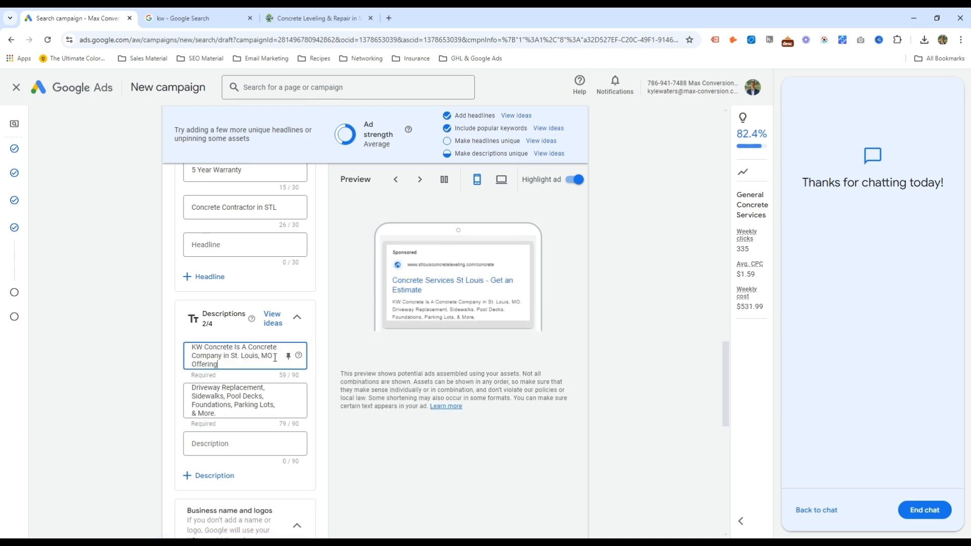
{"action": "type", "text": " Five Star Service"}
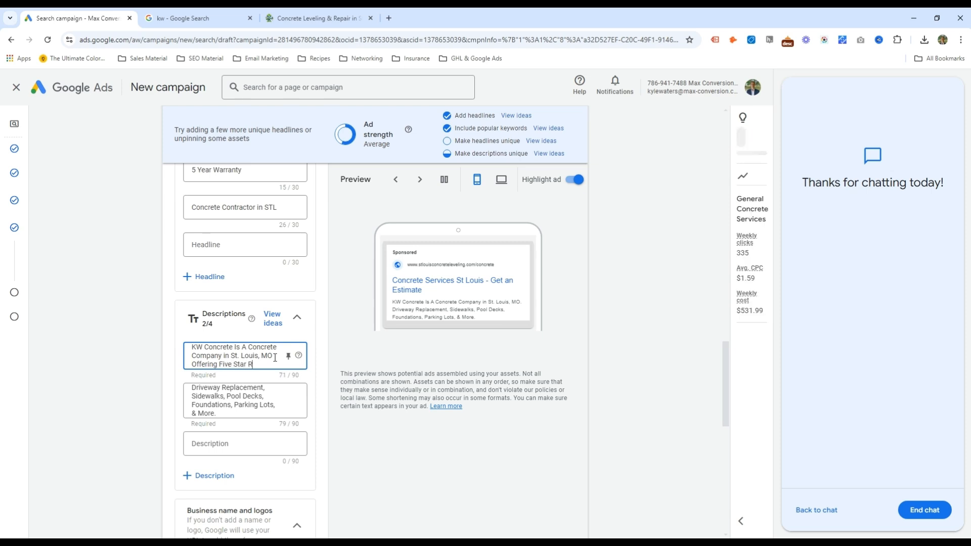
{"action": "type", "text": "."}
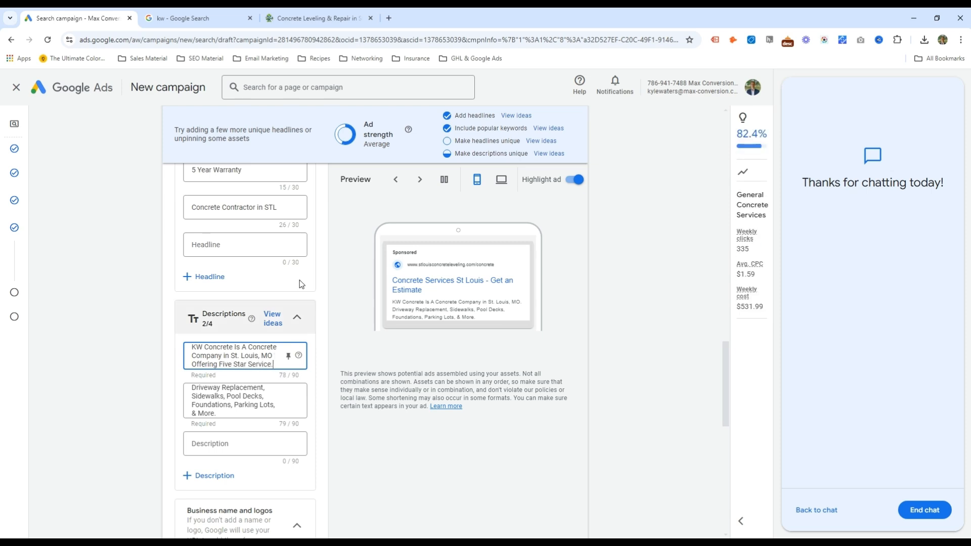
Step: Collapse the ad's Sitelinks and Callouts sections without adding any assets and finish the ad
{"action": "scroll", "coordinate": [226, 323], "scroll_direction": "down", "scroll_amount": 3}
{"action": "key", "text": "Tab"}
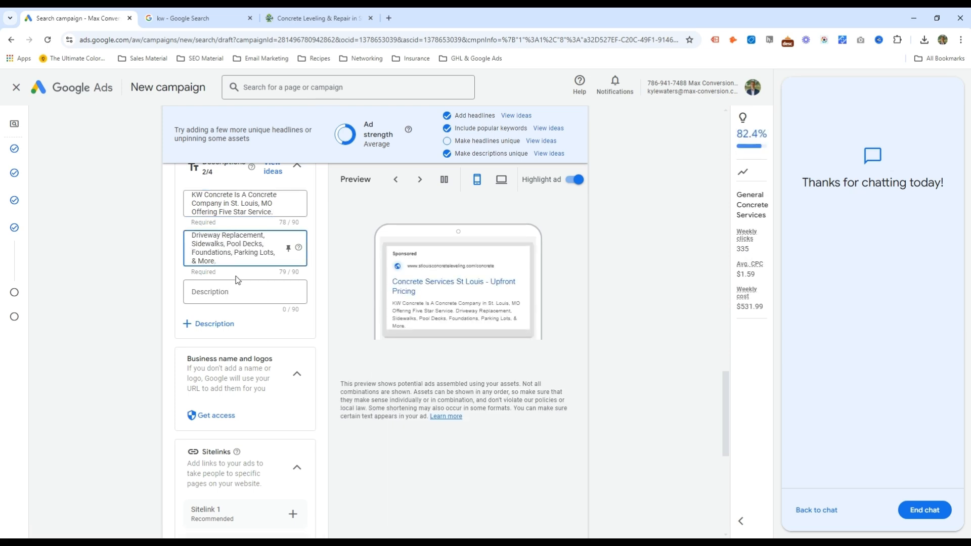
{"action": "scroll", "coordinate": [230, 292], "scroll_direction": "up", "scroll_amount": 1}
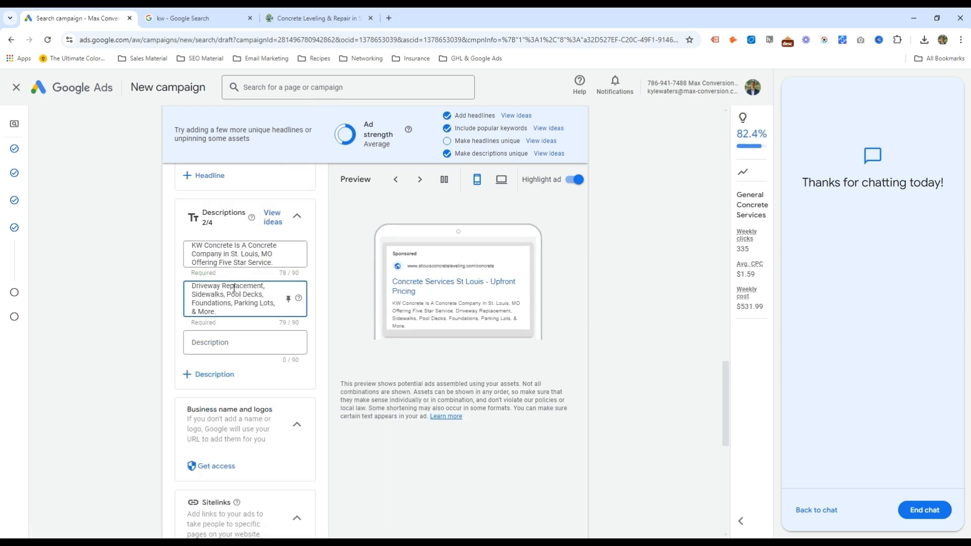
{"action": "scroll", "coordinate": [243, 294], "scroll_direction": "down", "scroll_amount": 3}
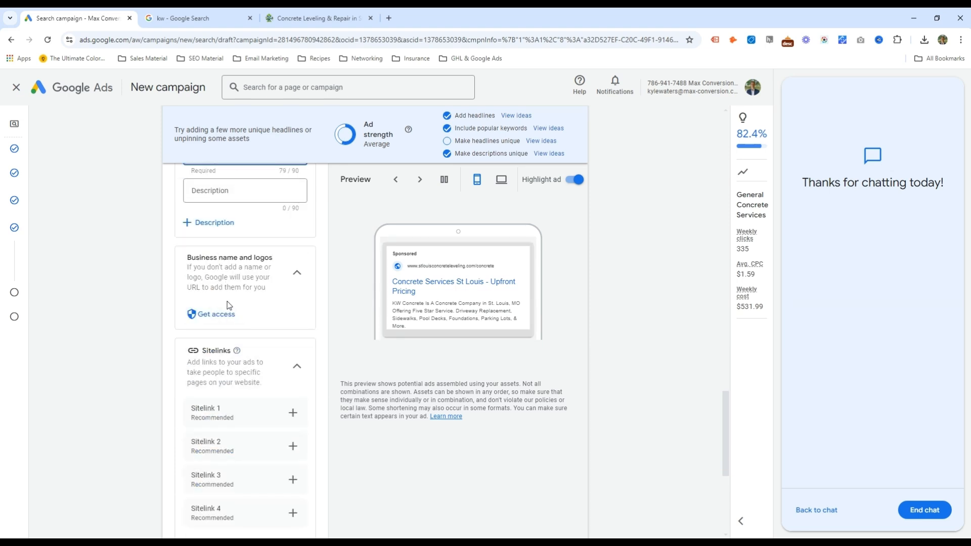
{"action": "scroll", "coordinate": [223, 286], "scroll_direction": "down", "scroll_amount": 3}
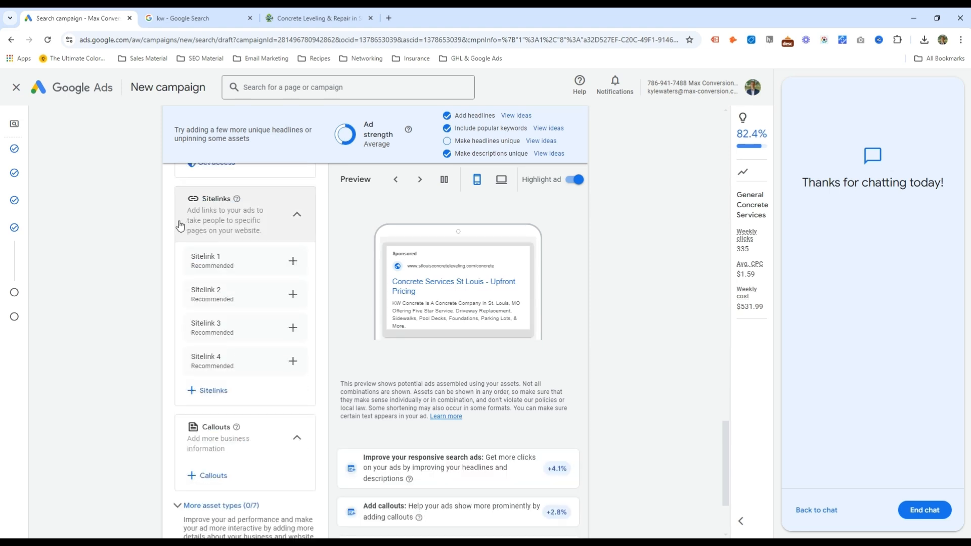
{"action": "left_click", "coordinate": [298, 213]}
{"action": "left_click", "coordinate": [306, 314]}
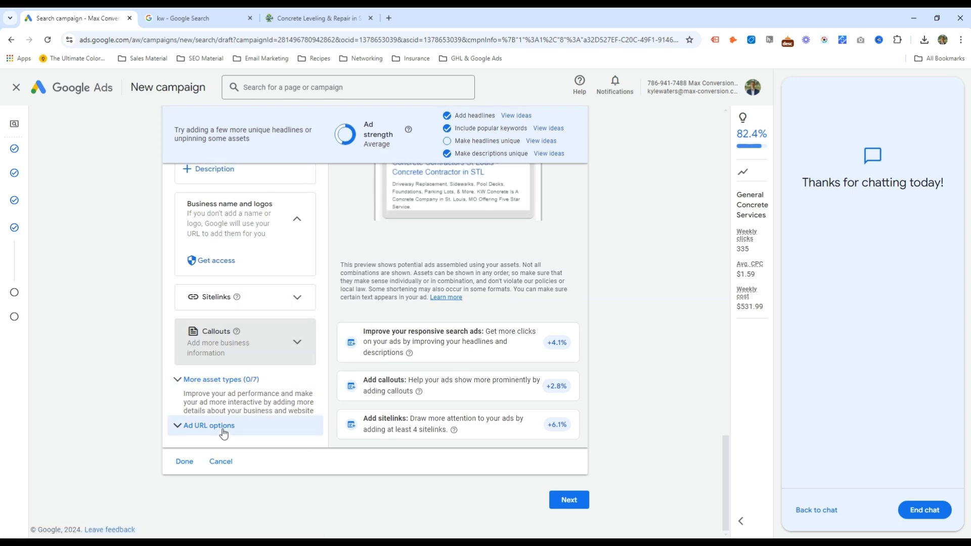
{"action": "left_click", "coordinate": [184, 461]}
Step: Continue from the keywords and ads stage to the campaign's budget stage
{"action": "scroll", "coordinate": [285, 351], "scroll_direction": "down", "scroll_amount": 4}
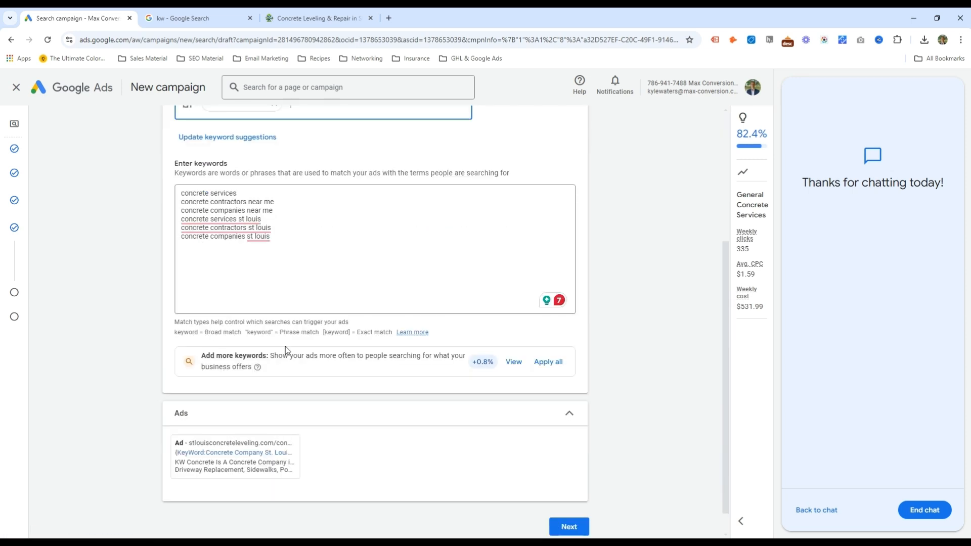
{"action": "scroll", "coordinate": [576, 455], "scroll_direction": "down", "scroll_amount": 1}
{"action": "left_click", "coordinate": [576, 502]}
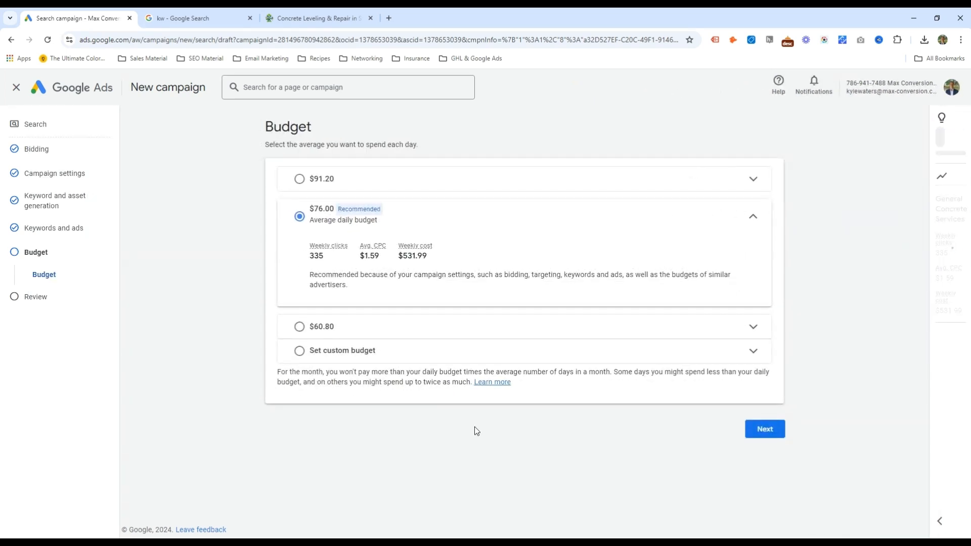
Step: Set a custom average daily budget of $5.00, confirming the account identity when asked, and continue to the campaign review
{"action": "left_click", "coordinate": [344, 351]}
{"action": "left_click", "coordinate": [355, 311]}
{"action": "double_click", "coordinate": [354, 310]}
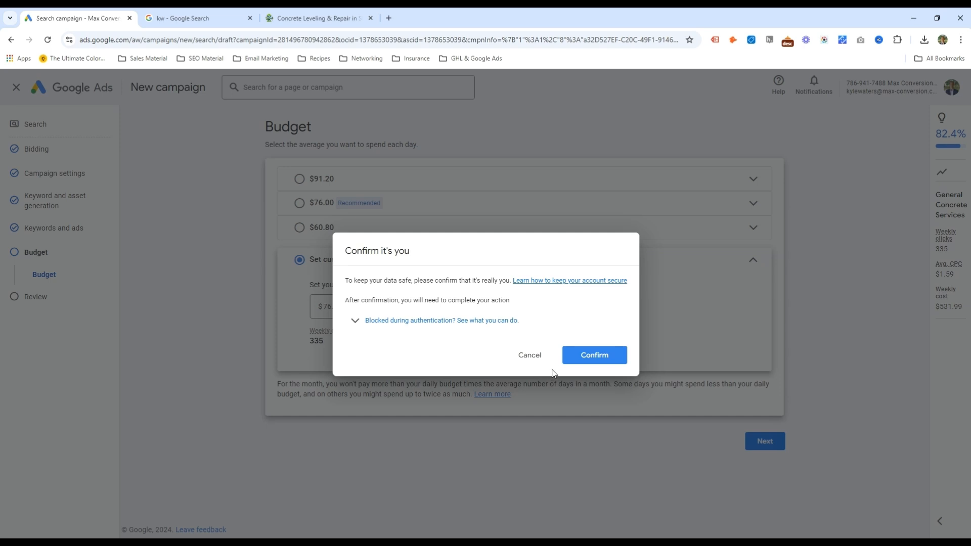
{"action": "left_click", "coordinate": [595, 360]}
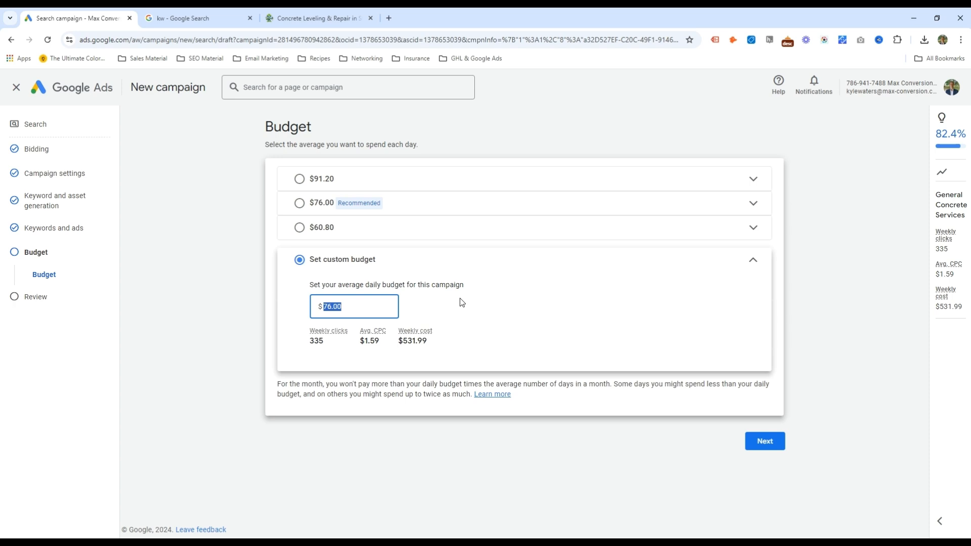
{"action": "type", "text": "5"}
{"action": "left_click", "coordinate": [765, 442]}
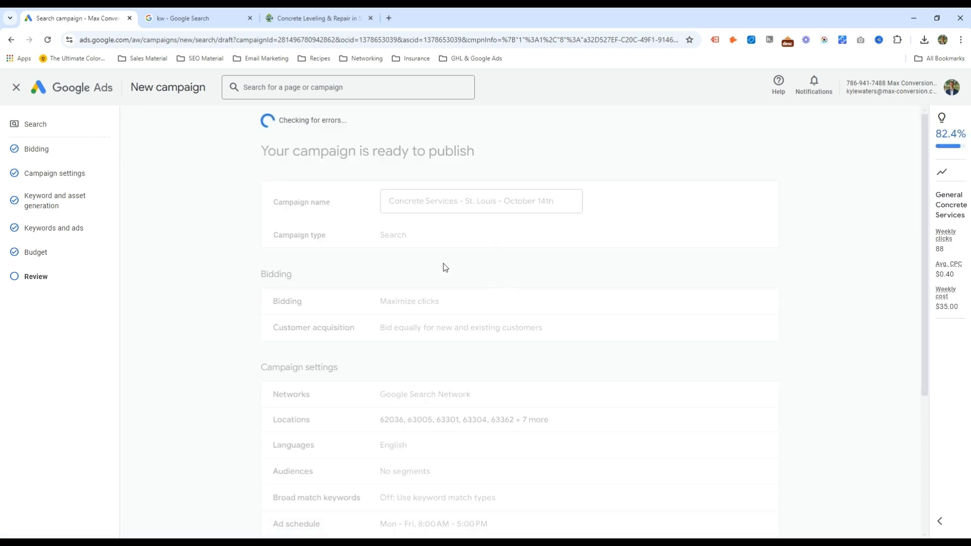
{"action": "scroll", "coordinate": [446, 263], "scroll_direction": "down", "scroll_amount": 4}
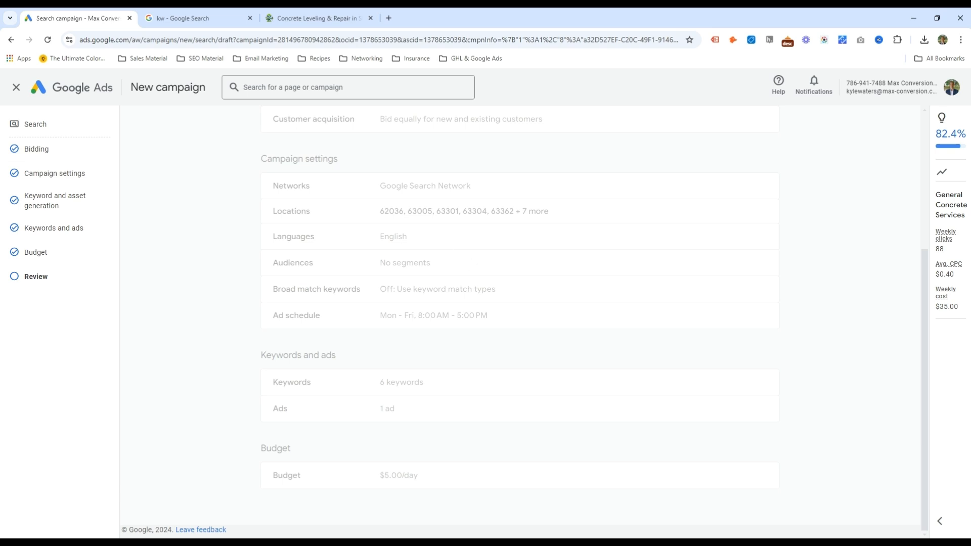
Step: Switch to Online Notepad and review the list of concrete services planned as ad groups, from General Concrete Services to Foundation
{"action": "left_click_drag", "start_coordinate": [0, 80], "coordinate": [531, 15]}
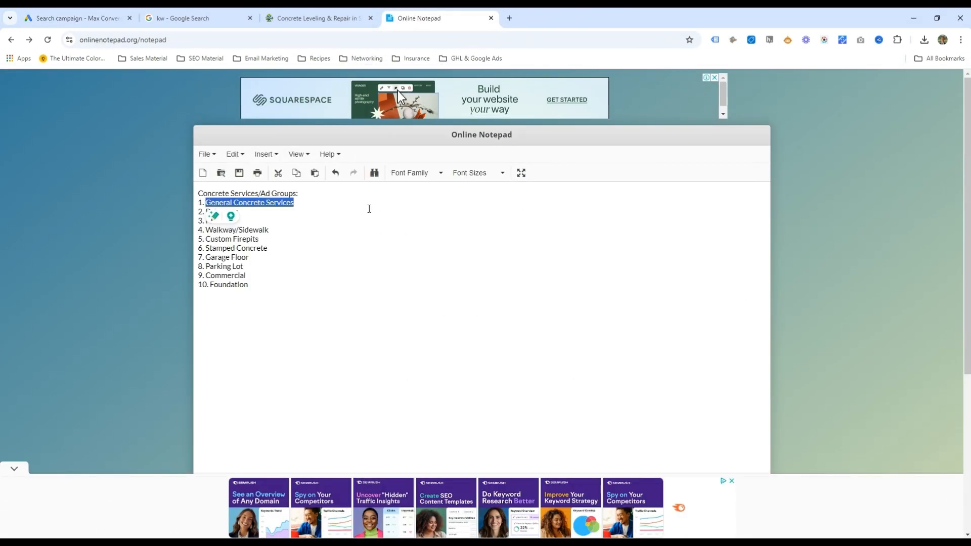
{"action": "left_click", "coordinate": [340, 313]}
{"action": "left_click_drag", "start_coordinate": [207, 205], "coordinate": [308, 204]}
{"action": "left_click", "coordinate": [311, 207]}
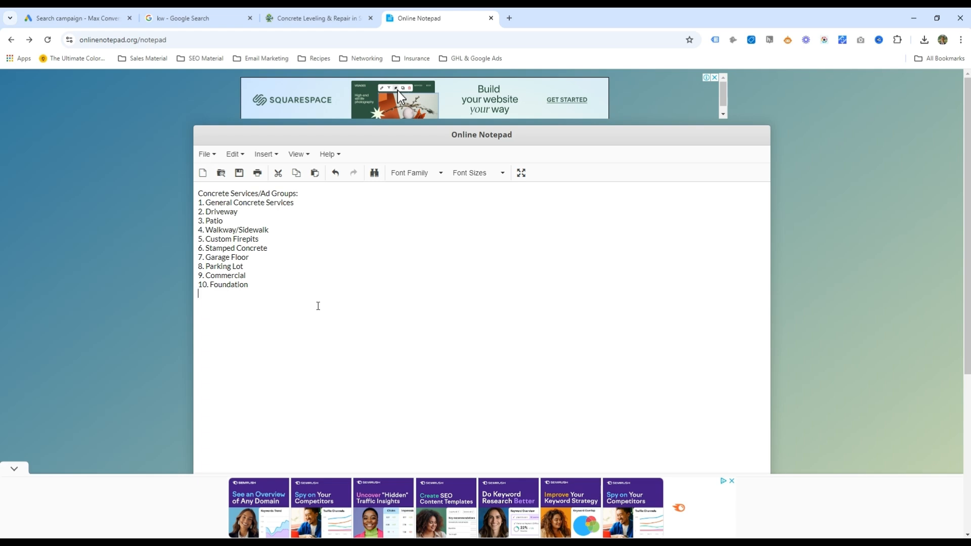
{"action": "mouse_move", "coordinate": [249, 276]}
{"action": "left_mouse_down"}
{"action": "mouse_move", "coordinate": [205, 276]}
{"action": "mouse_move", "coordinate": [254, 276]}
{"action": "mouse_move", "coordinate": [206, 276]}
{"action": "mouse_move", "coordinate": [249, 266]}
{"action": "left_mouse_up"}
{"action": "left_click", "coordinate": [284, 290]}
{"action": "left_click", "coordinate": [316, 270]}
{"action": "left_click_drag", "start_coordinate": [299, 204], "coordinate": [205, 212]}
{"action": "left_click", "coordinate": [208, 213]}
{"action": "left_click_drag", "start_coordinate": [273, 289], "coordinate": [196, 205]}
{"action": "left_click", "coordinate": [229, 201]}
{"action": "left_click_drag", "start_coordinate": [205, 203], "coordinate": [303, 205]}
{"action": "left_click", "coordinate": [305, 206]}
Step: Return to the Google Ads campaign review and publish the campaign
{"action": "left_click", "coordinate": [91, 18]}
{"action": "scroll", "coordinate": [438, 271], "scroll_direction": "down", "scroll_amount": 1}
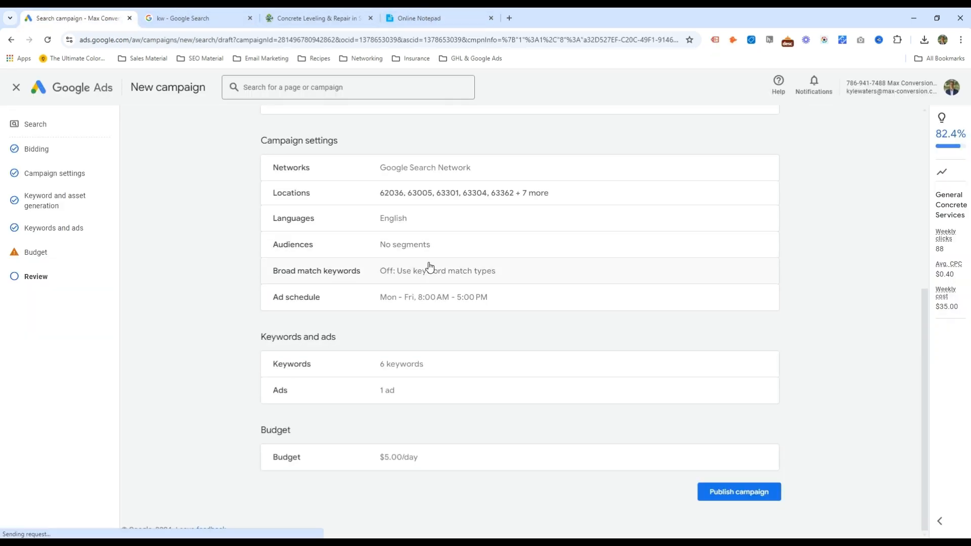
{"action": "left_click", "coordinate": [742, 492]}
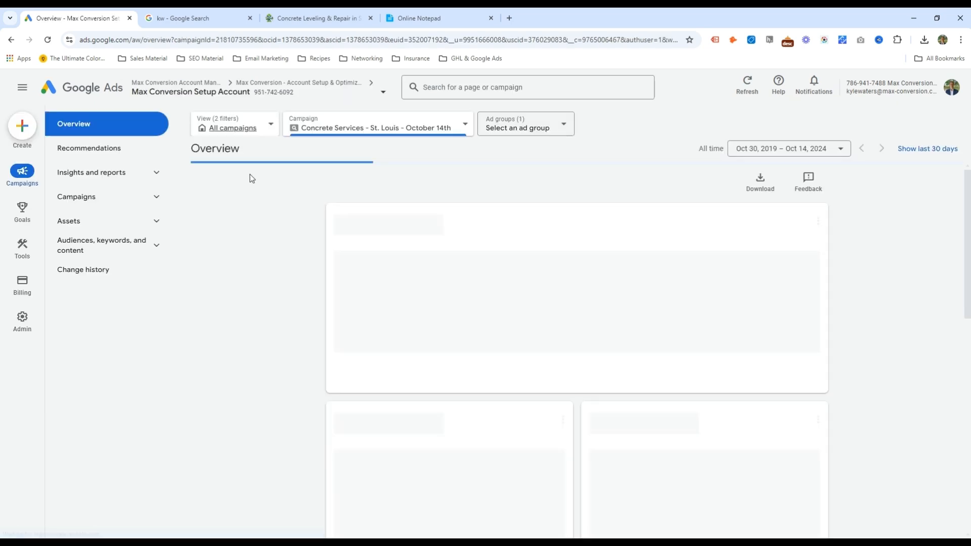
Step: Open the campaigns table for the "Concrete Services - St. Louis - October 14th" campaign
{"action": "left_click", "coordinate": [120, 202]}
{"action": "left_click", "coordinate": [137, 228]}
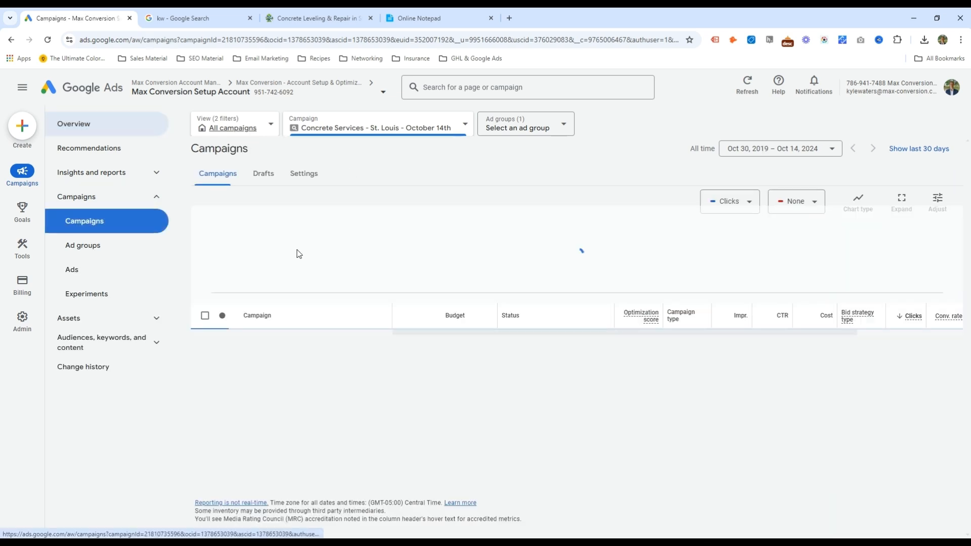
{"action": "left_click", "coordinate": [233, 187]}
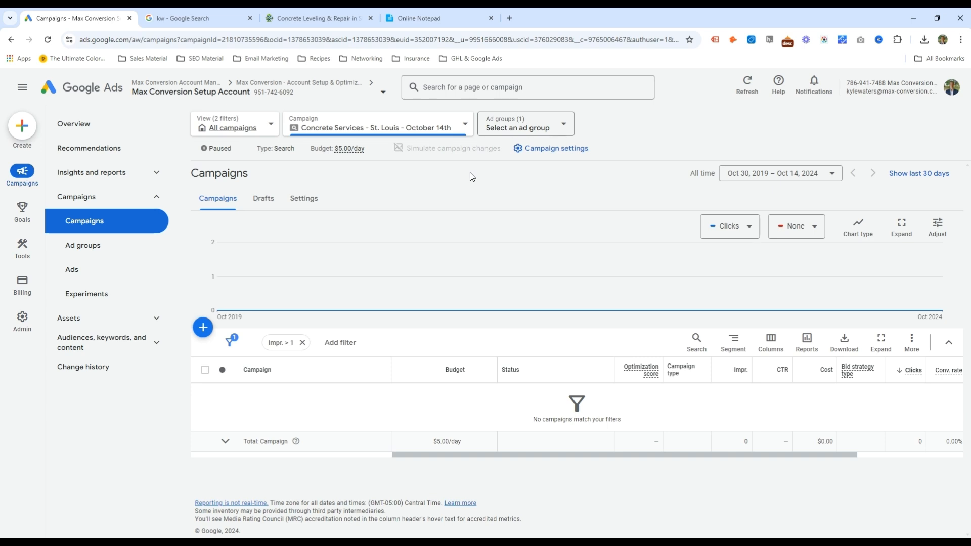
Step: Search Google Ads for "keyword" and open the Keyword Planner
{"action": "left_click", "coordinate": [529, 93]}
{"action": "type", "text": "keywor"}
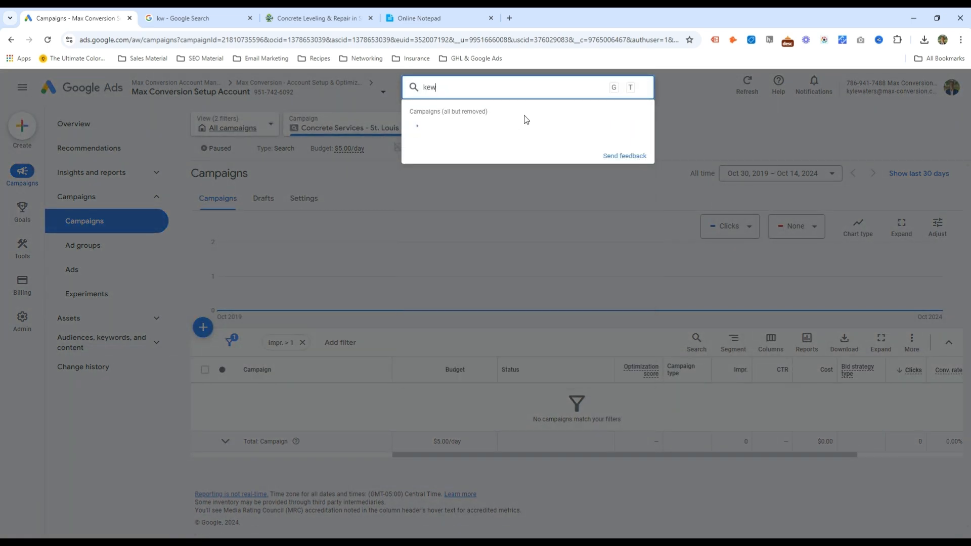
{"action": "type", "text": "d"}
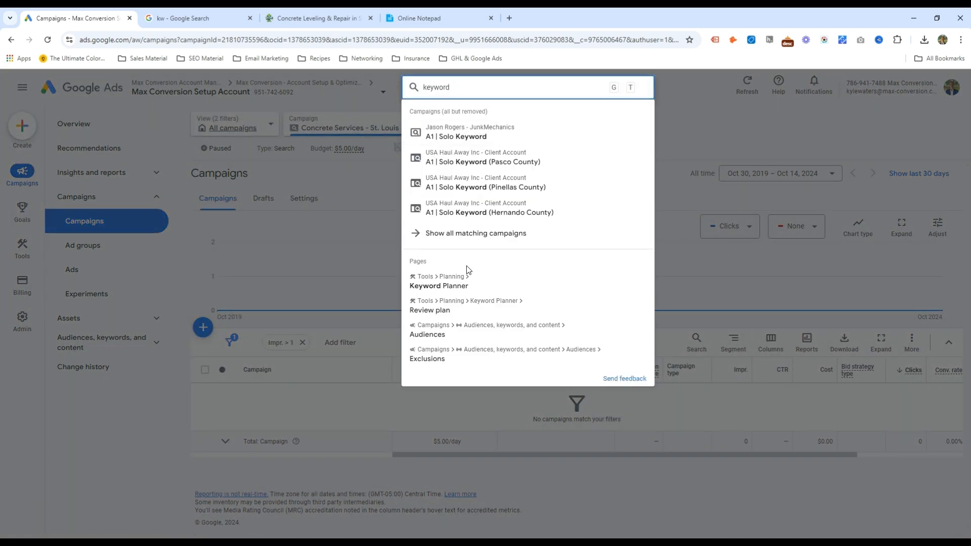
{"action": "left_click", "coordinate": [465, 278]}
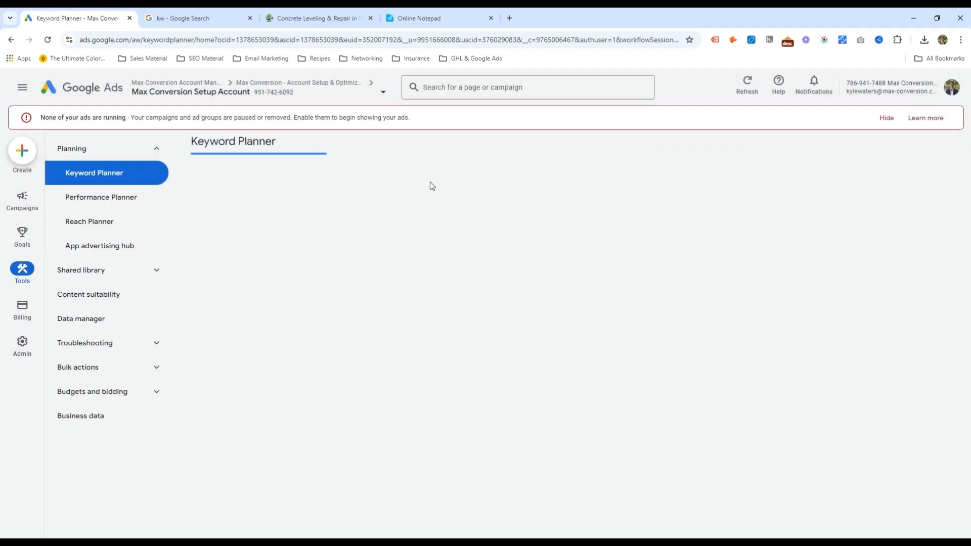
Step: Enter "concrete services st louis", "concrete company near me" and "concrete company" as the seed keywords for discovering new keywords
{"action": "type", "text": "cond"}
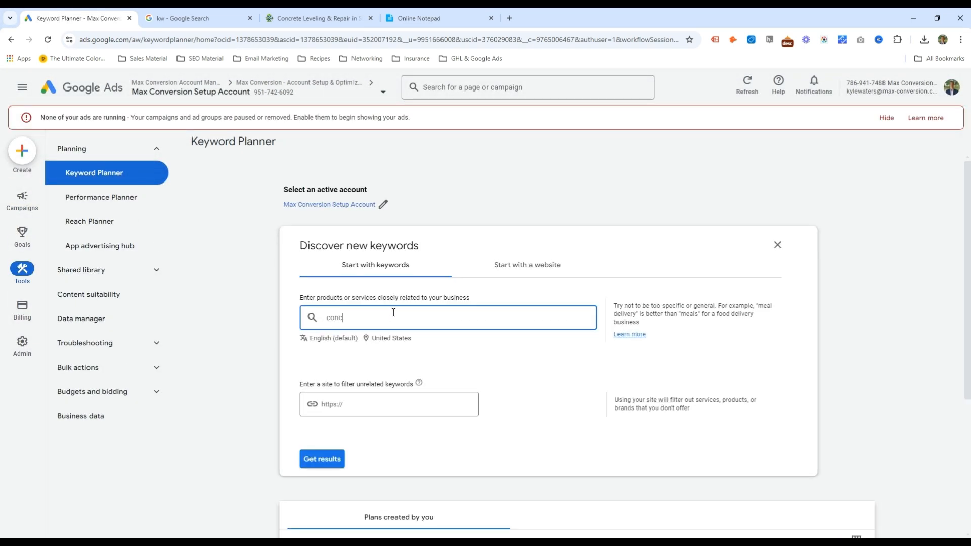
{"action": "key", "text": "BackSpace"}
{"action": "type", "text": "crete services st louis"}
{"action": "key", "text": "Return"}
{"action": "type", "text": "concrete co"}
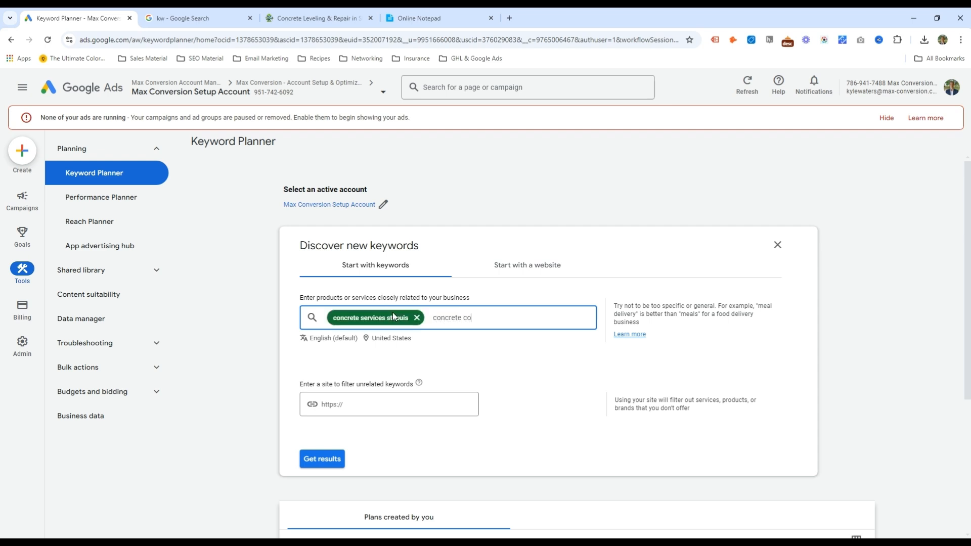
{"action": "type", "text": "mpany near me"}
{"action": "key", "text": "Return"}
{"action": "type", "text": "con"}
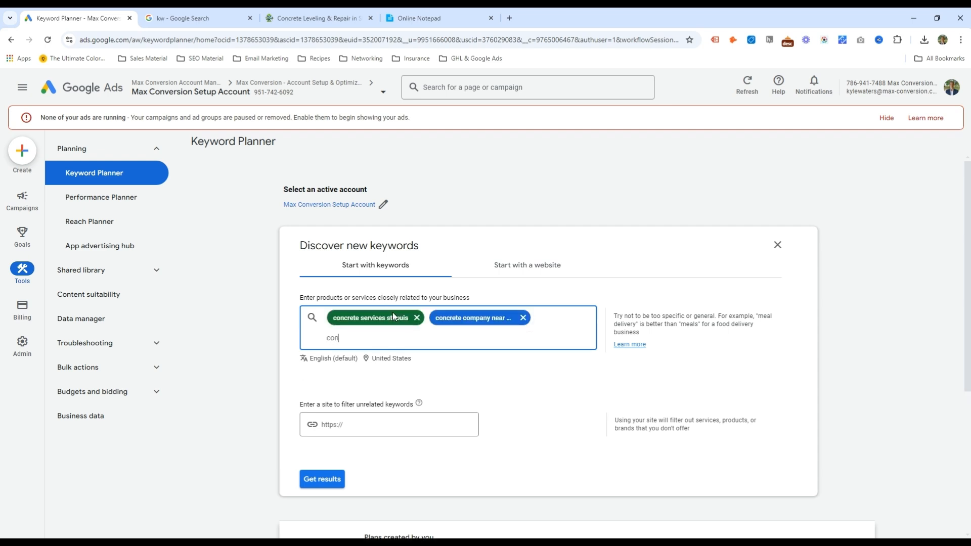
{"action": "type", "text": "crete company"}
{"action": "key", "text": "Return"}
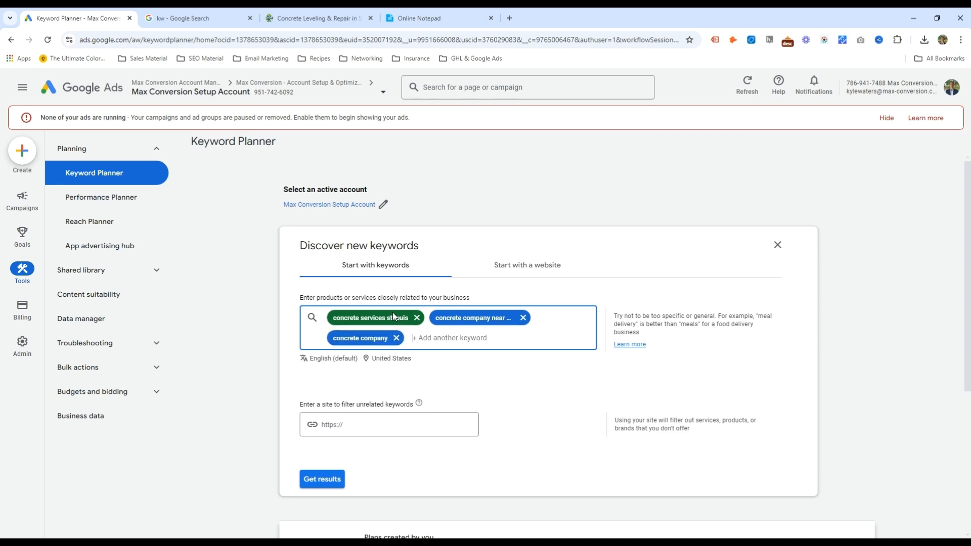
Step: Set the keyword search location to the St. Louis MO Nielsen DMA region and get the keyword ideas
{"action": "left_click", "coordinate": [399, 359]}
{"action": "left_click", "coordinate": [323, 212]}
{"action": "type", "text": "st louis"}
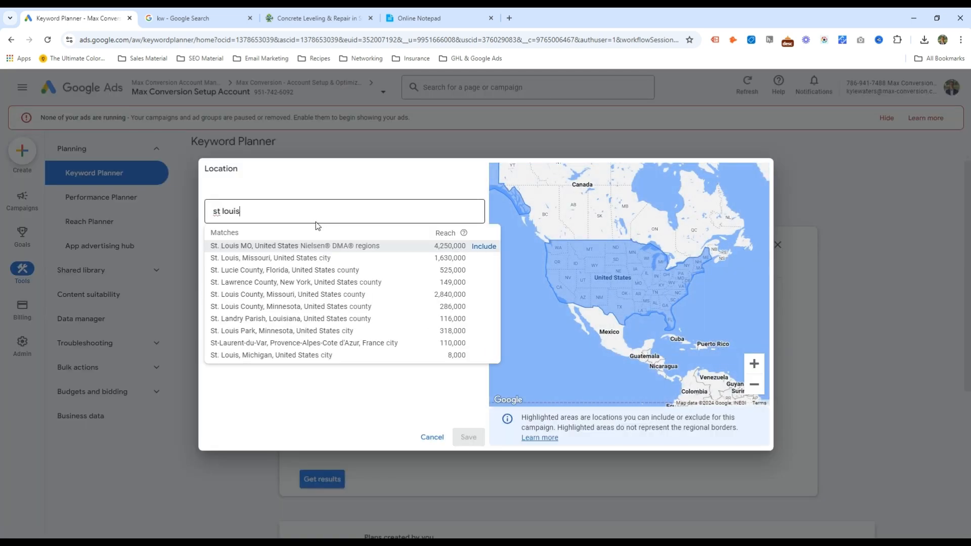
{"action": "left_click", "coordinate": [484, 246]}
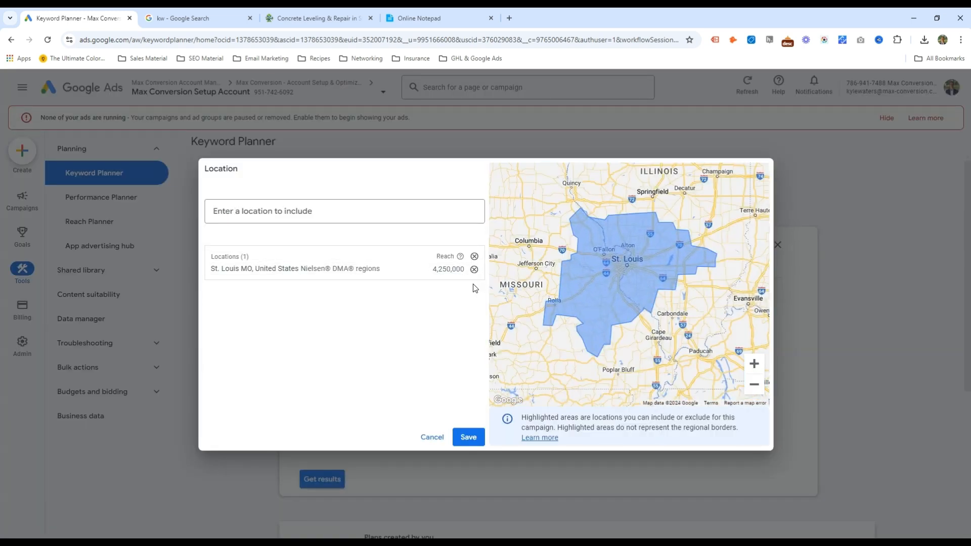
{"action": "left_click", "coordinate": [468, 436]}
{"action": "left_click", "coordinate": [322, 479]}
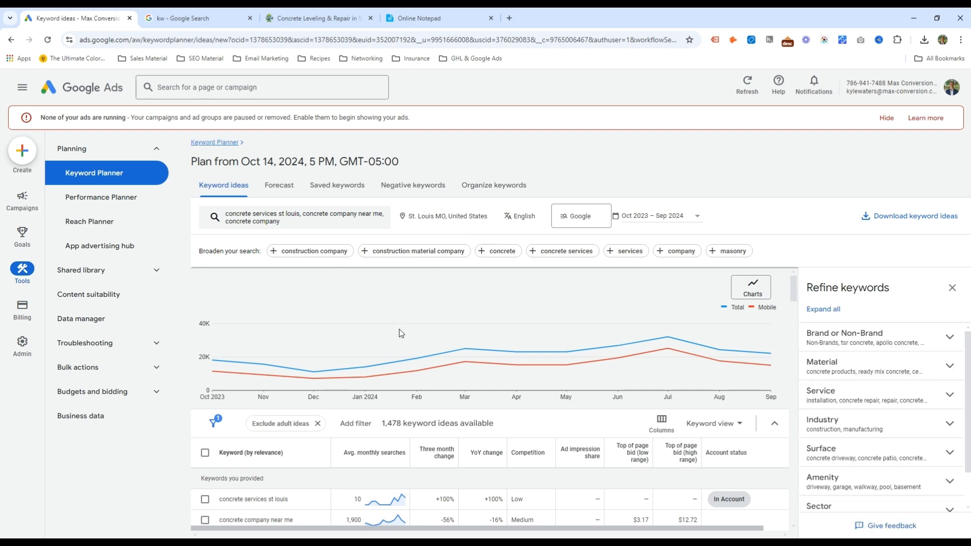
Step: Examine the monthly searches and top-of-page bid ranges of the provided keywords and the concrete contractor keyword ideas
{"action": "scroll", "coordinate": [416, 438], "scroll_direction": "down", "scroll_amount": 2}
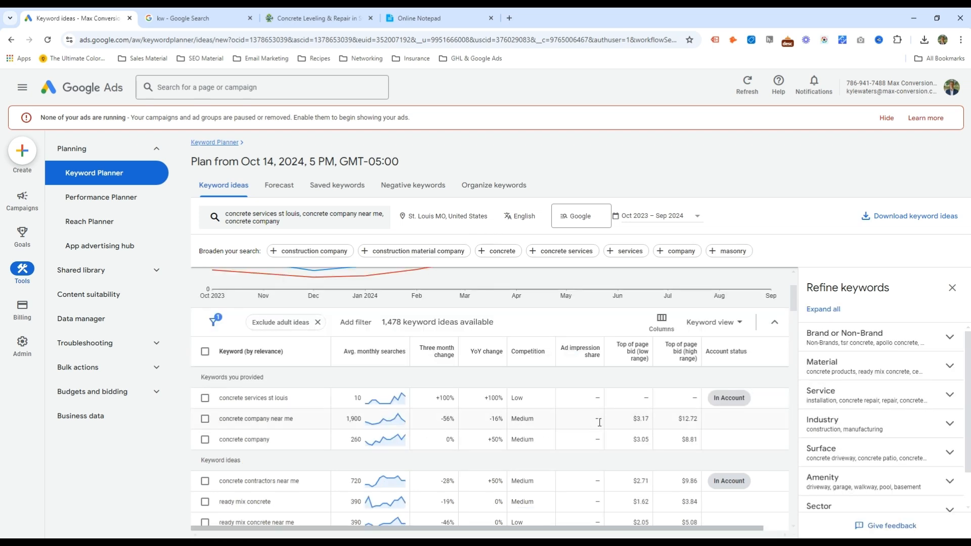
{"action": "left_click_drag", "start_coordinate": [323, 419], "coordinate": [689, 419]}
{"action": "left_click", "coordinate": [641, 419]}
{"action": "left_click", "coordinate": [690, 419]}
{"action": "scroll", "coordinate": [660, 428], "scroll_direction": "down", "scroll_amount": 1}
{"action": "left_click_drag", "start_coordinate": [635, 389], "coordinate": [699, 390]}
{"action": "left_click", "coordinate": [699, 390]}
{"action": "scroll", "coordinate": [699, 390], "scroll_direction": "down", "scroll_amount": 1}
{"action": "left_click_drag", "start_coordinate": [637, 379], "coordinate": [697, 378]}
{"action": "left_click", "coordinate": [697, 379]}
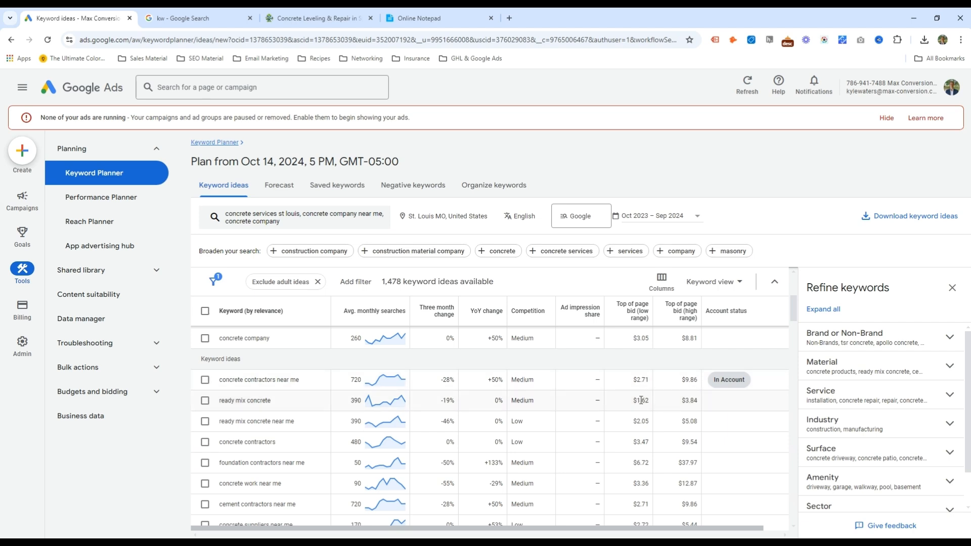
{"action": "left_click_drag", "start_coordinate": [255, 442], "coordinate": [688, 443]}
{"action": "left_click", "coordinate": [688, 442]}
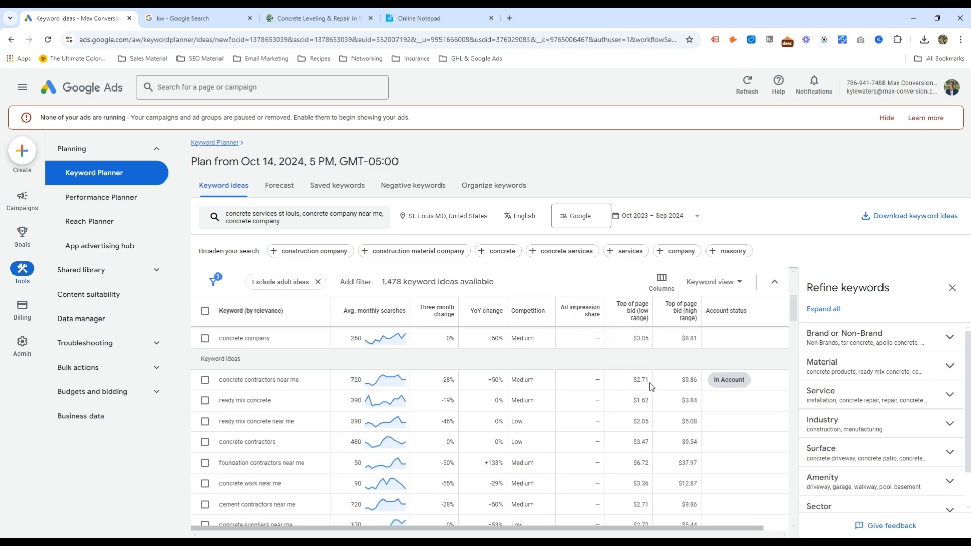
{"action": "scroll", "coordinate": [652, 387], "scroll_direction": "up", "scroll_amount": 1}
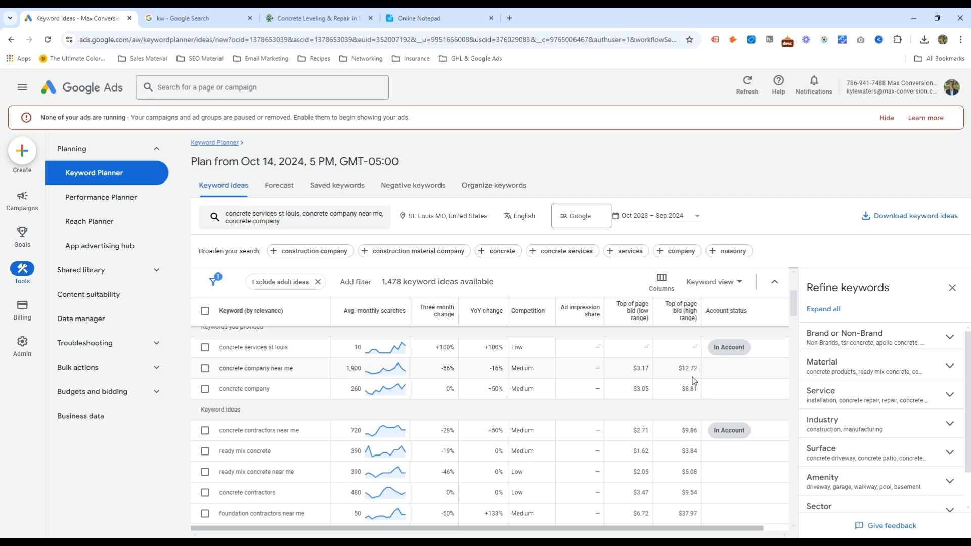
{"action": "left_click_drag", "start_coordinate": [607, 364], "coordinate": [666, 368]}
{"action": "left_click", "coordinate": [667, 368]}
{"action": "left_click_drag", "start_coordinate": [622, 372], "coordinate": [655, 369]}
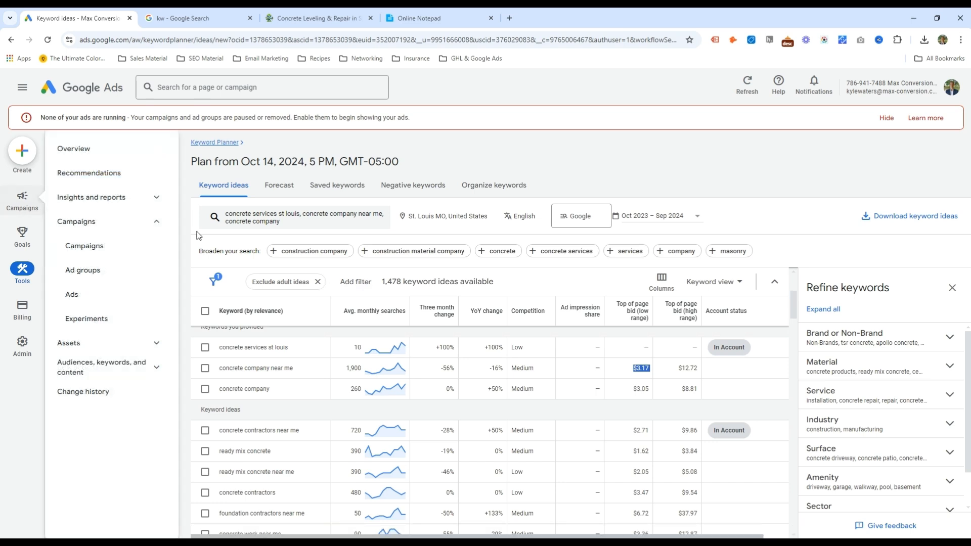
Step: Open the settings of the St. Louis campaign, show the additional settings and check the Bidding section without changing it
{"action": "left_click", "coordinate": [23, 199]}
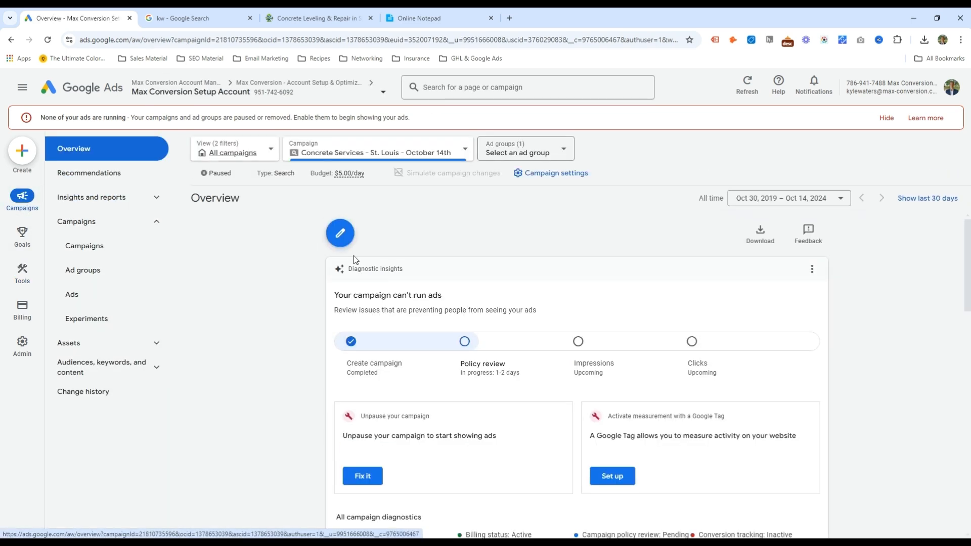
{"action": "left_click", "coordinate": [142, 249]}
{"action": "left_click", "coordinate": [568, 172]}
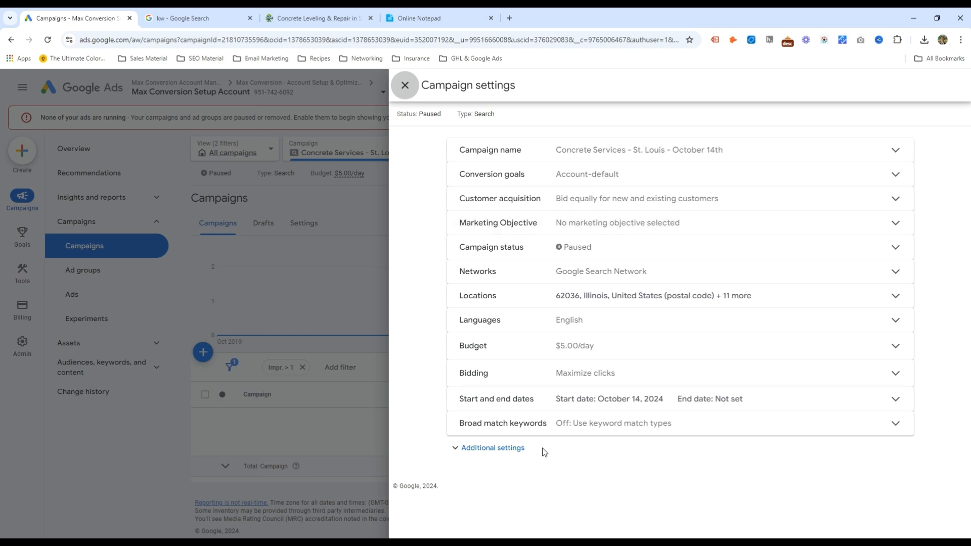
{"action": "left_click", "coordinate": [508, 449]}
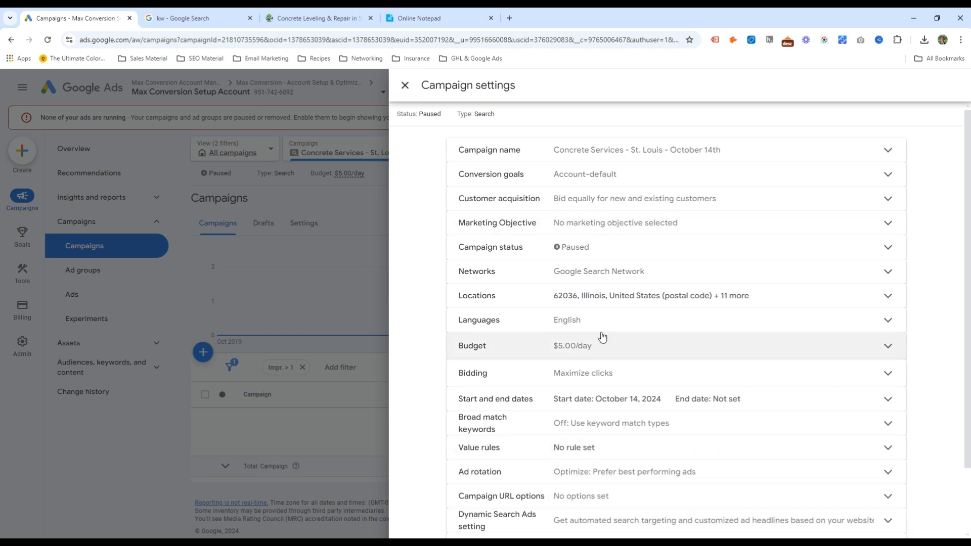
{"action": "left_click", "coordinate": [604, 373]}
{"action": "left_click", "coordinate": [850, 519]}
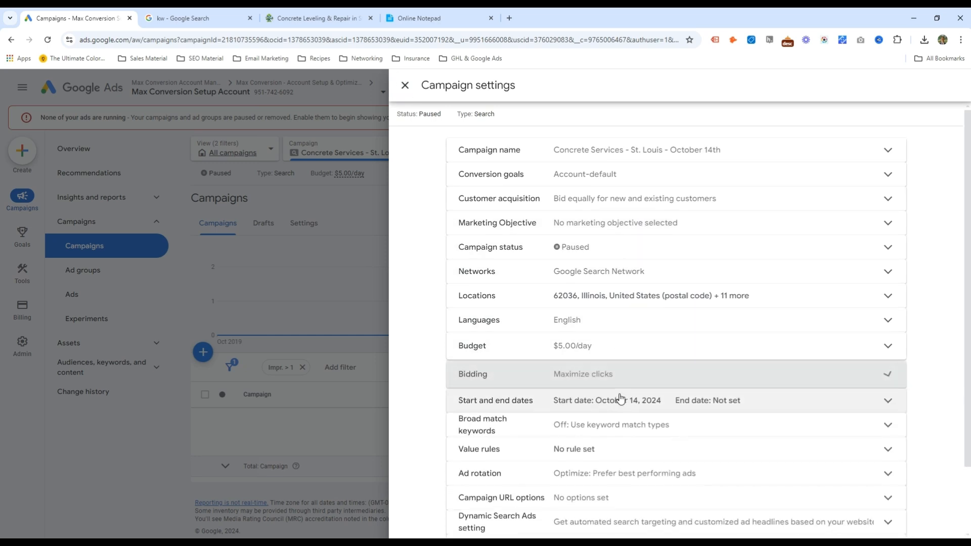
Step: Enter kwconcreteleveling.com as the website in the campaign's Dynamic Search Ads setting without saving it
{"action": "scroll", "coordinate": [642, 397], "scroll_direction": "down", "scroll_amount": 2}
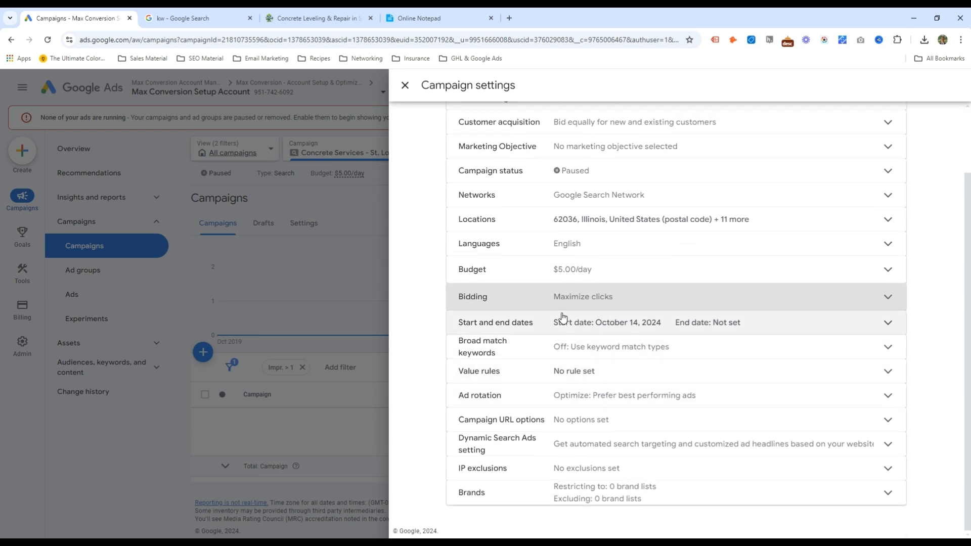
{"action": "left_click", "coordinate": [597, 442]}
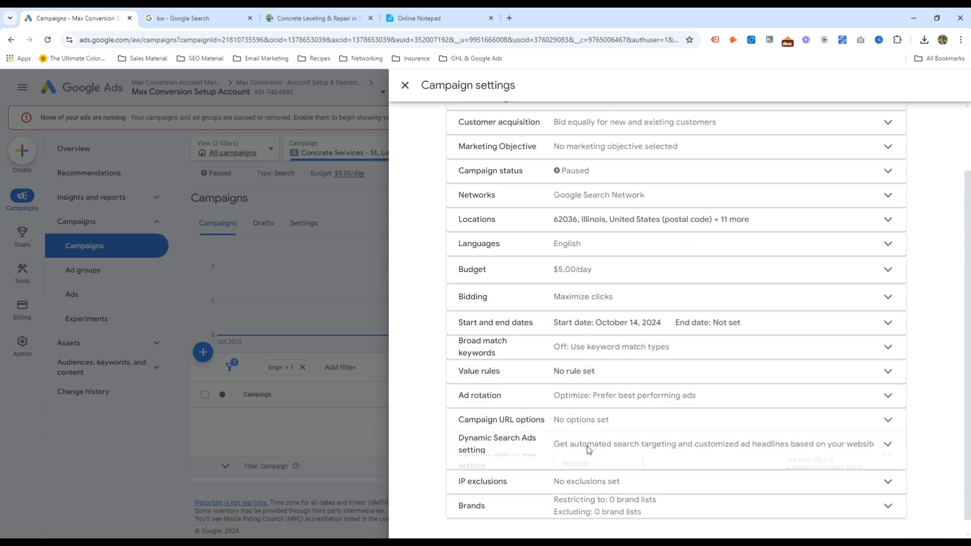
{"action": "left_click", "coordinate": [595, 413]}
{"action": "type", "text": "kwconcreteleveling.com"}
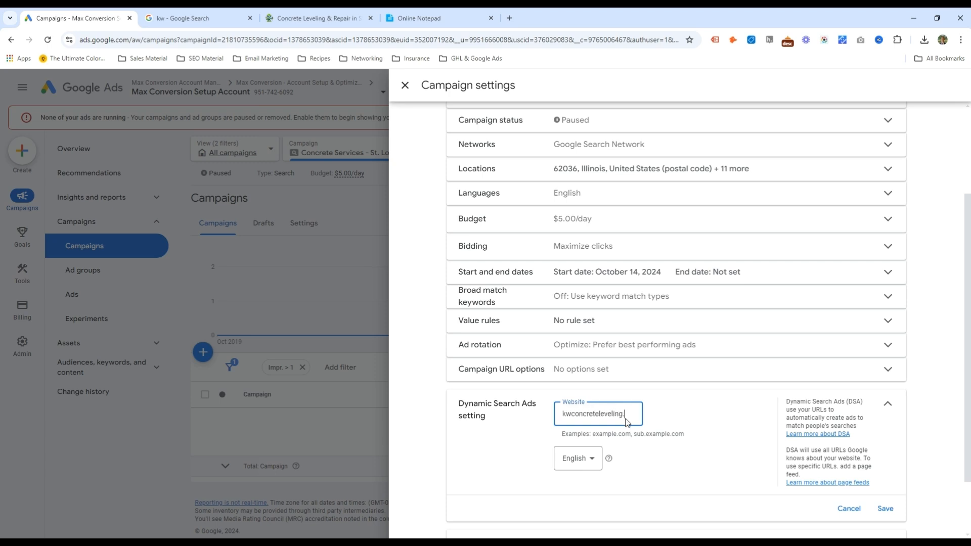
{"action": "left_click_drag", "start_coordinate": [622, 415], "coordinate": [683, 414]}
{"action": "left_click", "coordinate": [582, 415]}
{"action": "left_click_drag", "start_coordinate": [592, 415], "coordinate": [668, 418]}
{"action": "key", "text": "Right"}
Step: View the campaign's Ad rotation options, leave them unchanged and close the campaign settings
{"action": "left_click", "coordinate": [660, 374]}
{"action": "left_click", "coordinate": [564, 326]}
{"action": "left_click", "coordinate": [541, 349]}
{"action": "scroll", "coordinate": [601, 308], "scroll_direction": "up", "scroll_amount": 3}
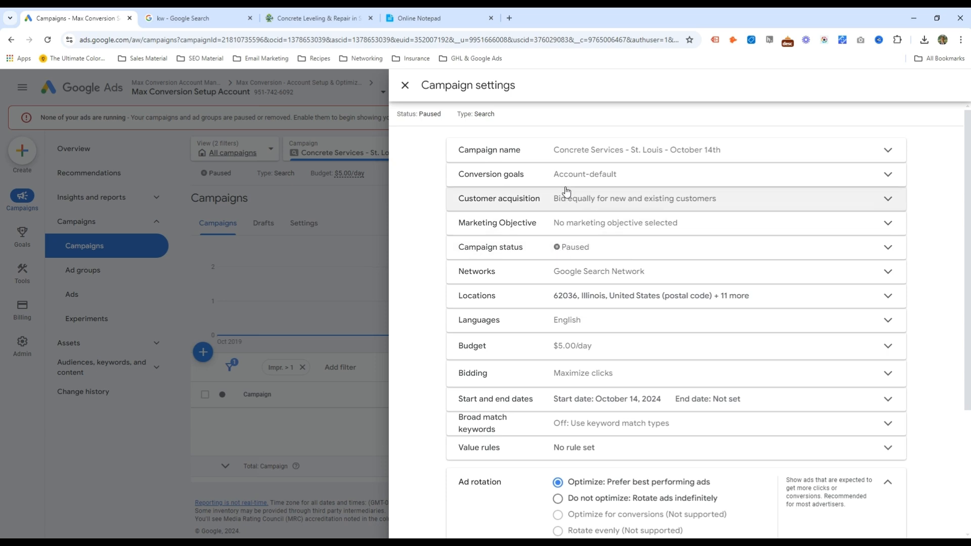
{"action": "left_click", "coordinate": [191, 365]}
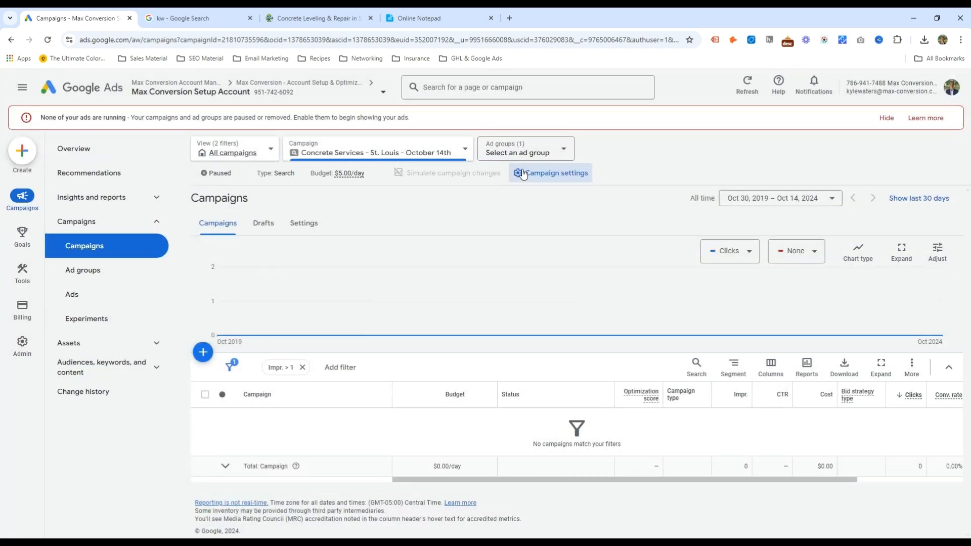
Step: Open the campaign's ad groups and check the Online Notepad service list for the next ad group, Driveway
{"action": "left_click", "coordinate": [114, 276]}
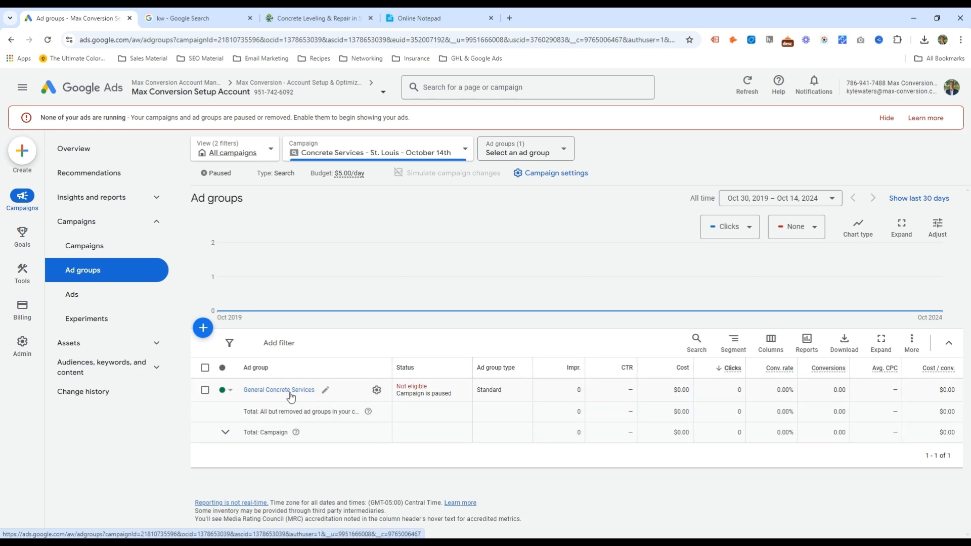
{"action": "left_click", "coordinate": [414, 19]}
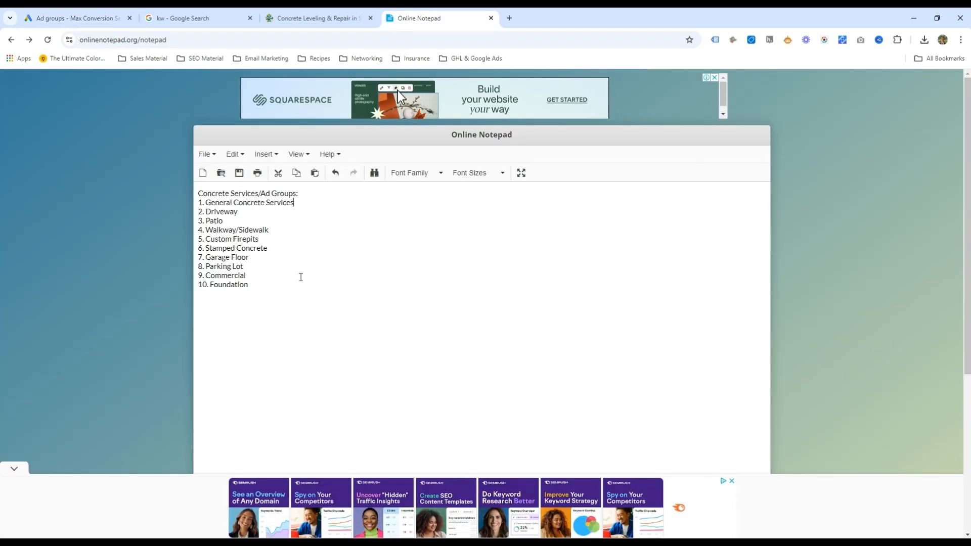
{"action": "left_click_drag", "start_coordinate": [220, 217], "coordinate": [199, 204]}
{"action": "left_click", "coordinate": [211, 213]}
{"action": "left_click", "coordinate": [96, 20]}
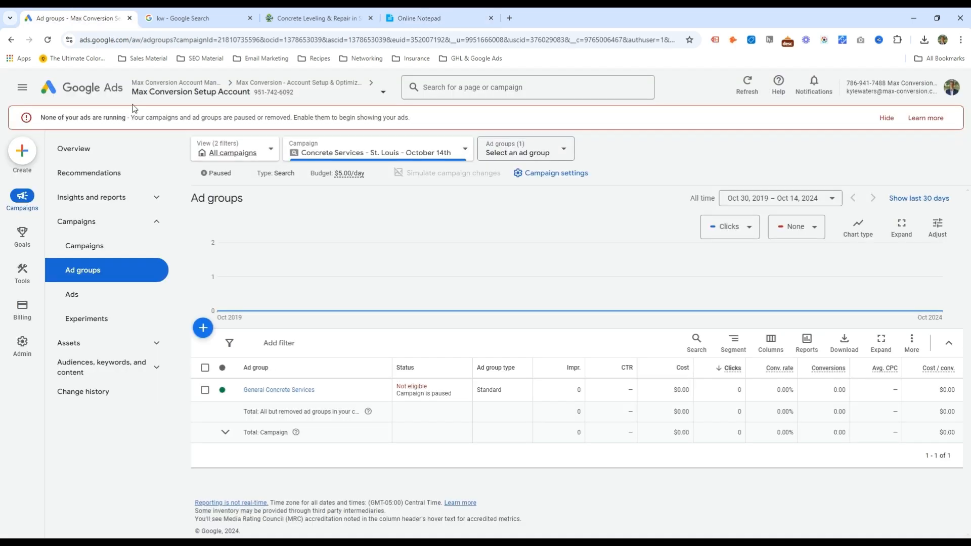
Step: Copy the General Concrete Services ad group in the St. Louis campaign
{"action": "left_click", "coordinate": [205, 390]}
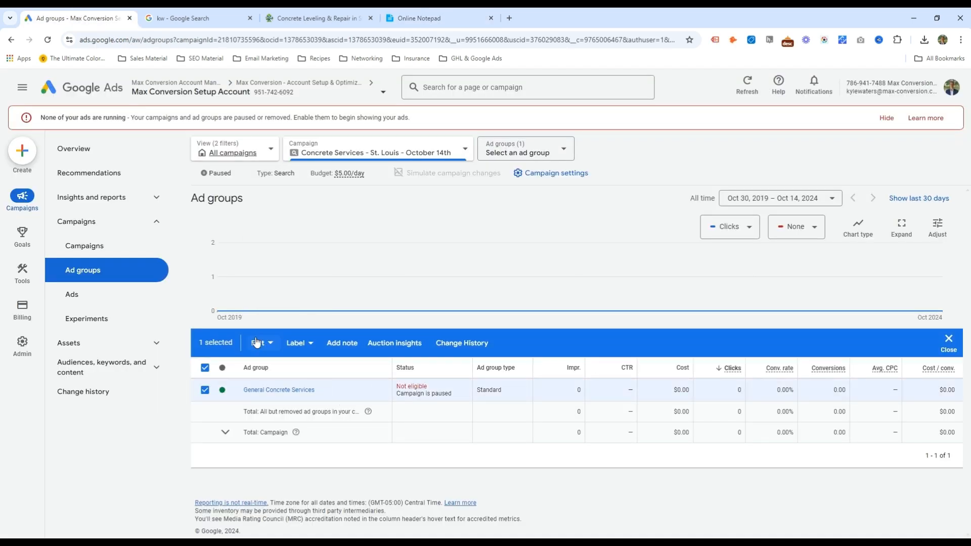
{"action": "left_click", "coordinate": [259, 343]}
{"action": "left_click", "coordinate": [155, 213]}
{"action": "left_click", "coordinate": [947, 344]}
{"action": "left_click", "coordinate": [679, 342]}
{"action": "left_click", "coordinate": [665, 339]}
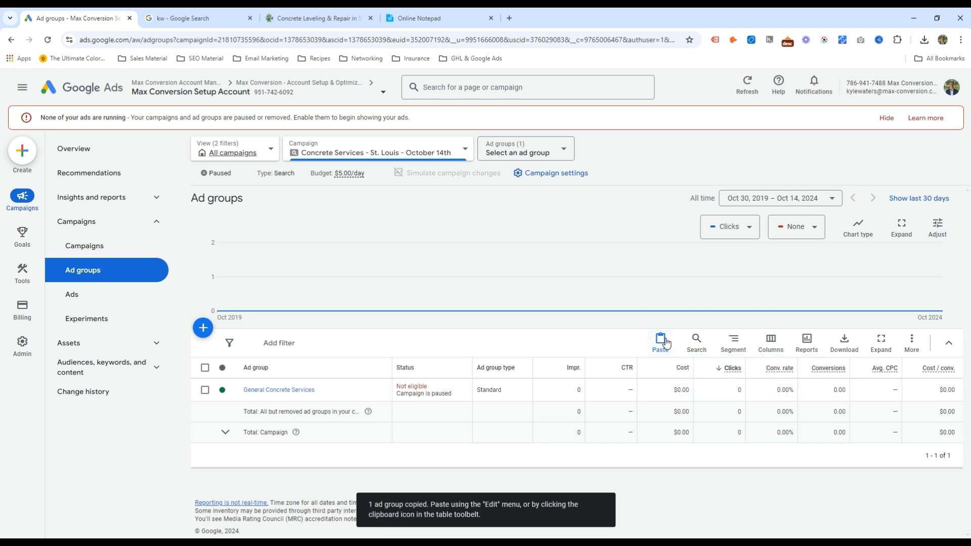
{"action": "left_click", "coordinate": [662, 340]}
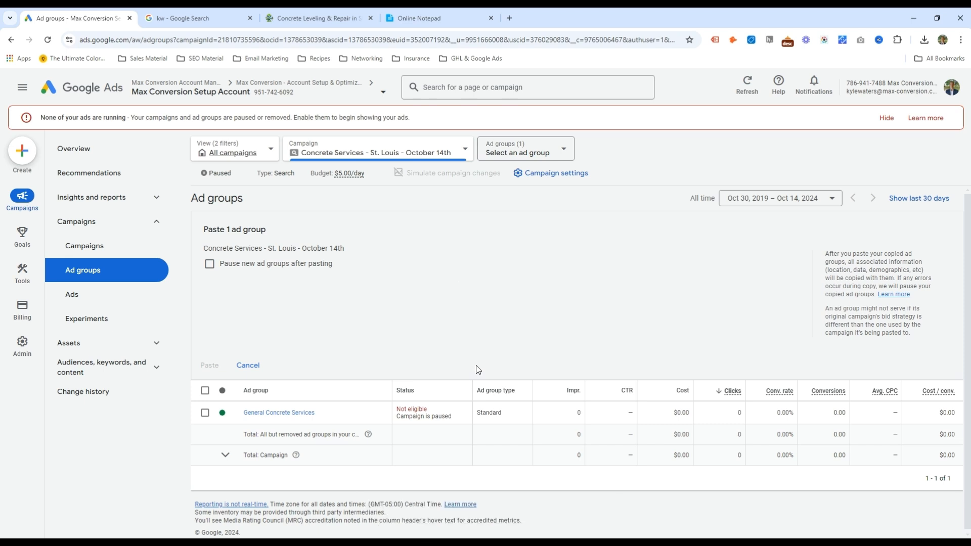
{"action": "left_click", "coordinate": [282, 265]}
{"action": "left_click", "coordinate": [250, 368]}
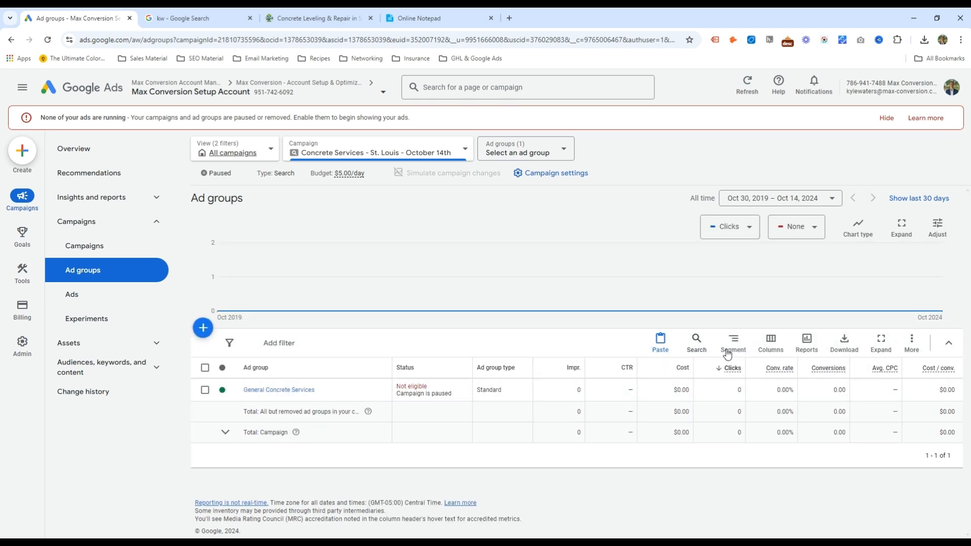
Step: Paste the copied ad group into the Concrete Services - St. Louis - October 14th campaign in the background and reload the page
{"action": "left_click", "coordinate": [661, 348]}
{"action": "left_click", "coordinate": [645, 415]}
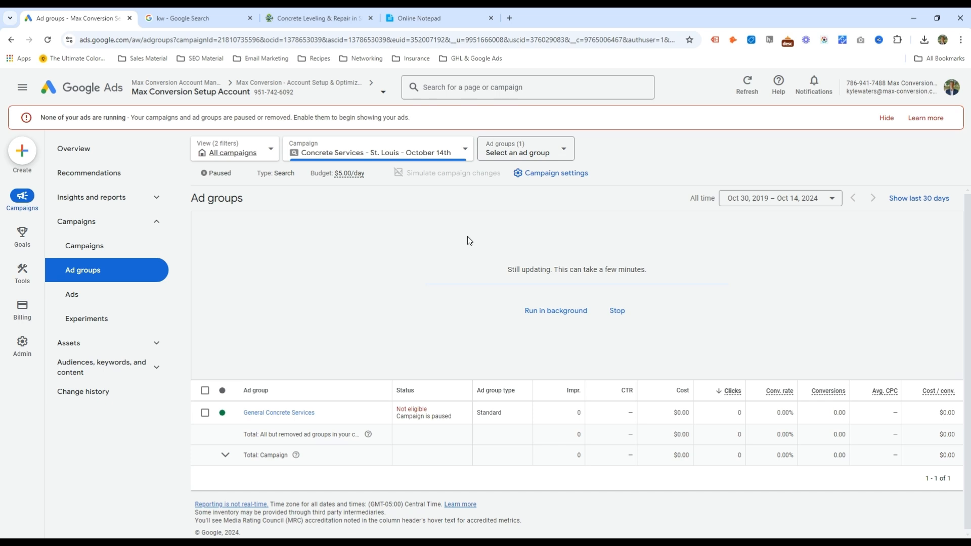
{"action": "left_click", "coordinate": [535, 319]}
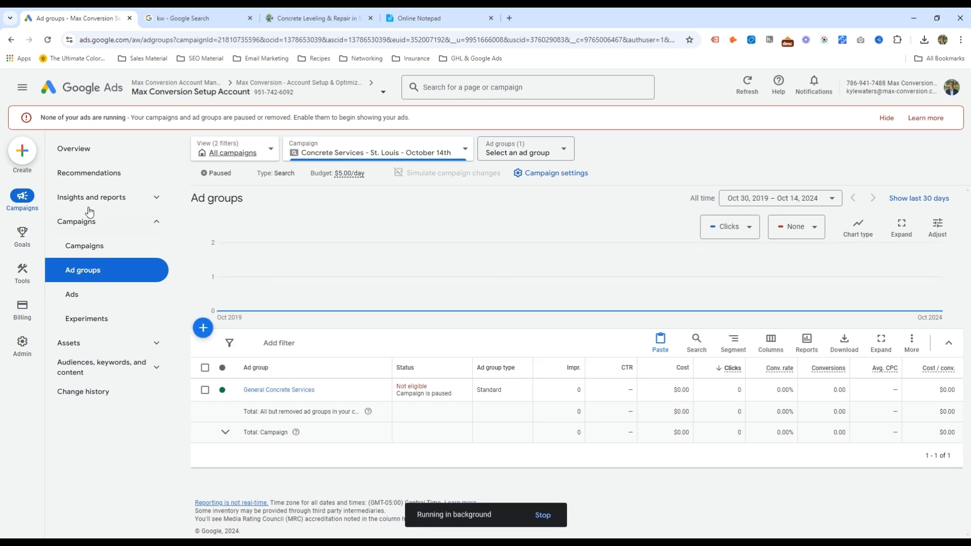
{"action": "left_click", "coordinate": [47, 40]}
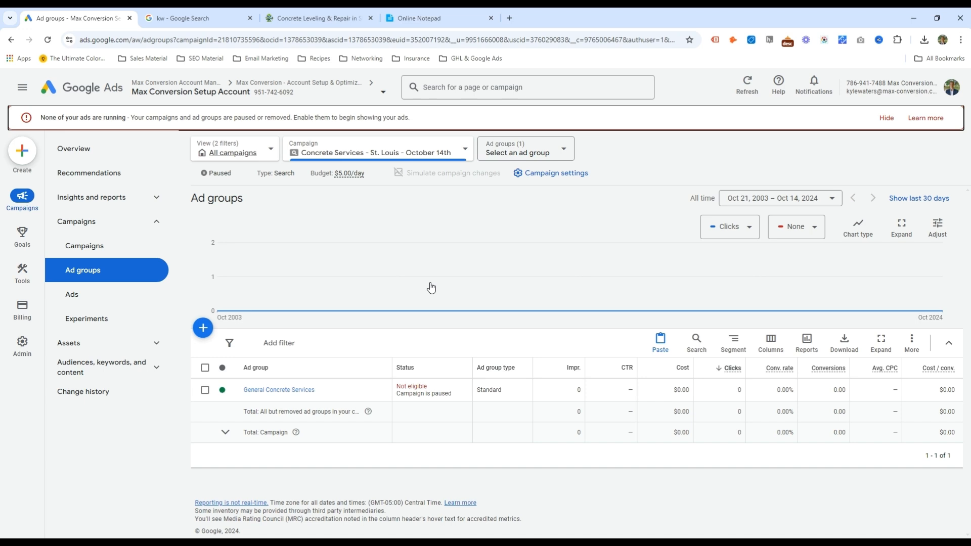
{"action": "left_click", "coordinate": [48, 40]}
{"action": "left_click", "coordinate": [47, 40]}
Step: Copy both General Concrete Services ad groups and paste them into the same campaign in the background
{"action": "left_click", "coordinate": [205, 368]}
{"action": "left_click", "coordinate": [272, 343]}
{"action": "left_click", "coordinate": [172, 210]}
{"action": "left_click", "coordinate": [663, 349]}
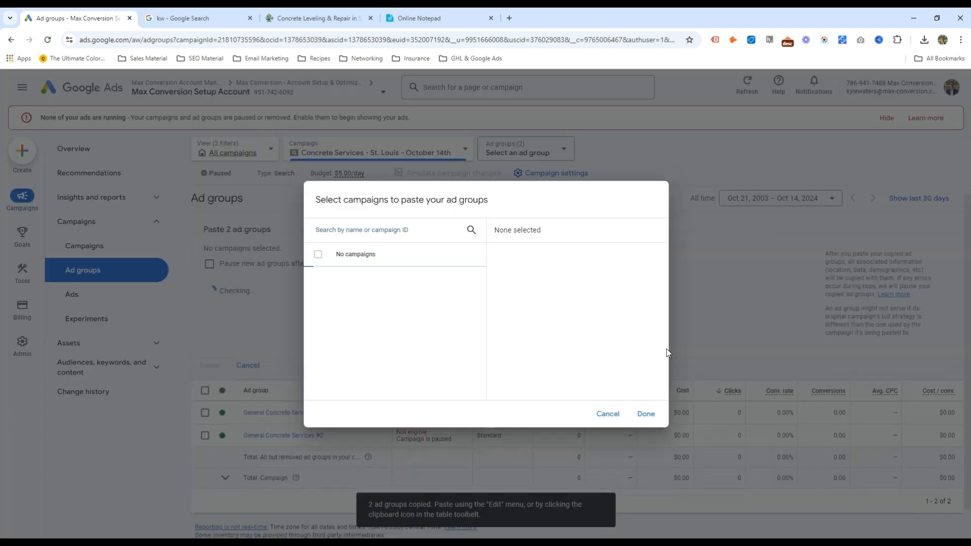
{"action": "left_click", "coordinate": [210, 366]}
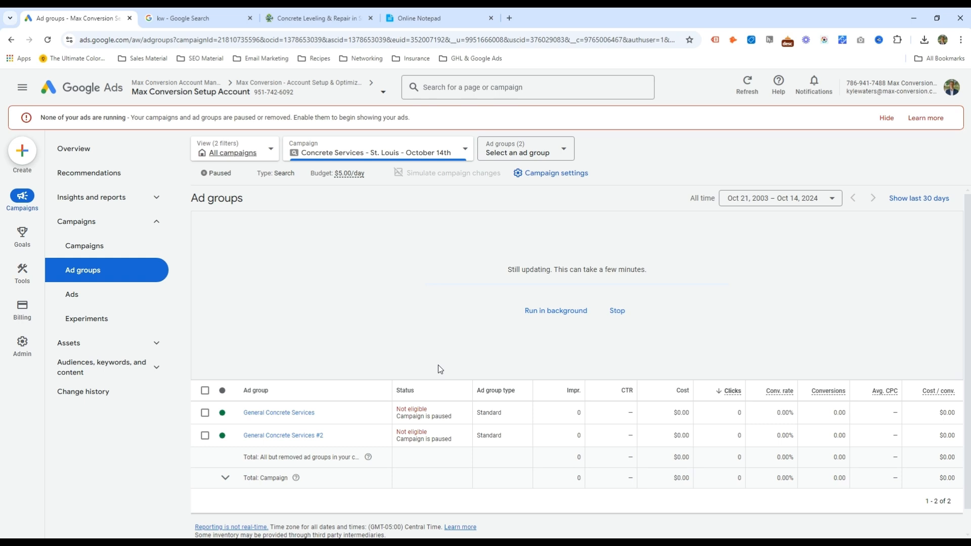
{"action": "left_click", "coordinate": [557, 310]}
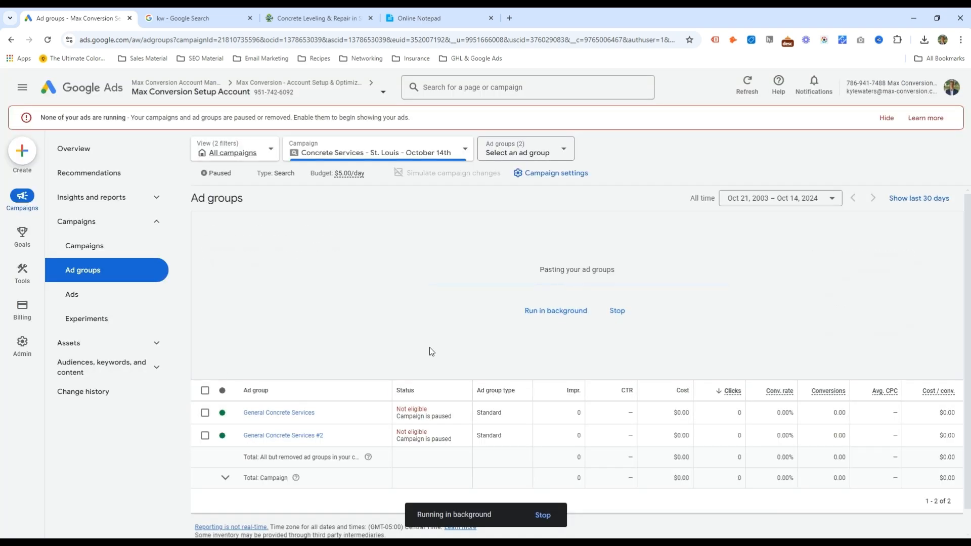
Step: Paste the two copied ad groups repeatedly until the campaign has ten ad groups, and reload the page
{"action": "left_click", "coordinate": [556, 311]}
{"action": "left_click", "coordinate": [660, 343]}
{"action": "left_click", "coordinate": [207, 367]}
{"action": "left_click", "coordinate": [542, 312]}
{"action": "left_click", "coordinate": [641, 412]}
{"action": "left_click", "coordinate": [544, 317]}
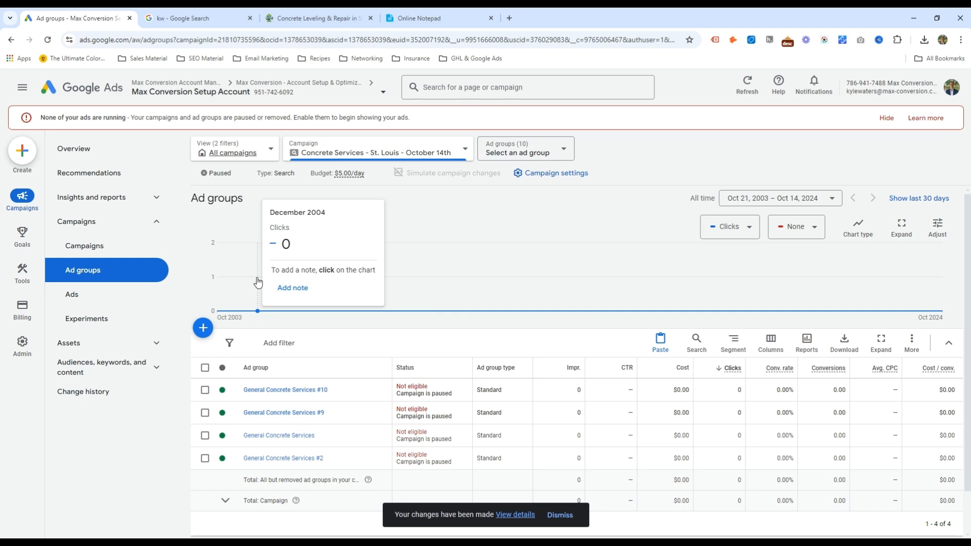
{"action": "left_click", "coordinate": [48, 39]}
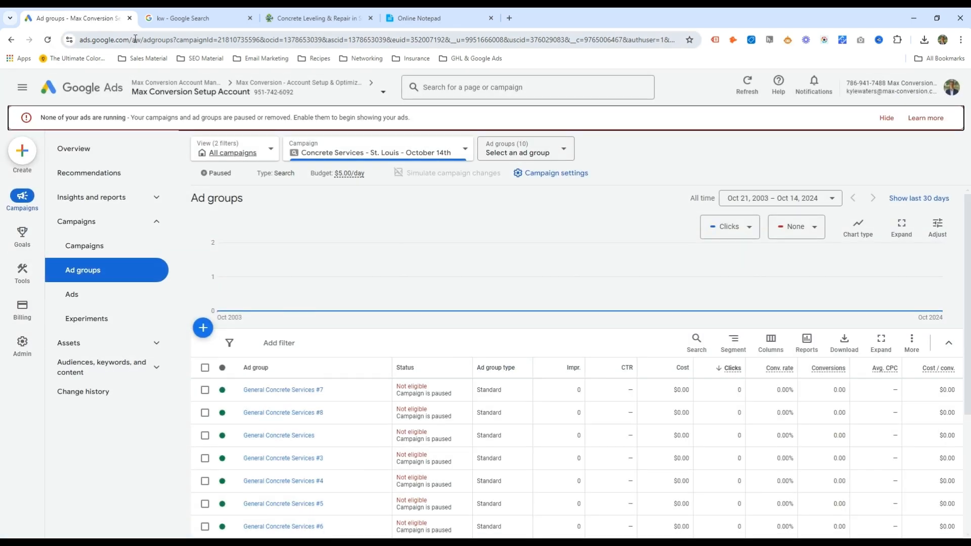
Step: Move the Online Notepad service list into its own window and rename the General Concrete Services #7 ad group as Driveway
{"action": "scroll", "coordinate": [420, 332], "scroll_direction": "down", "scroll_amount": 2}
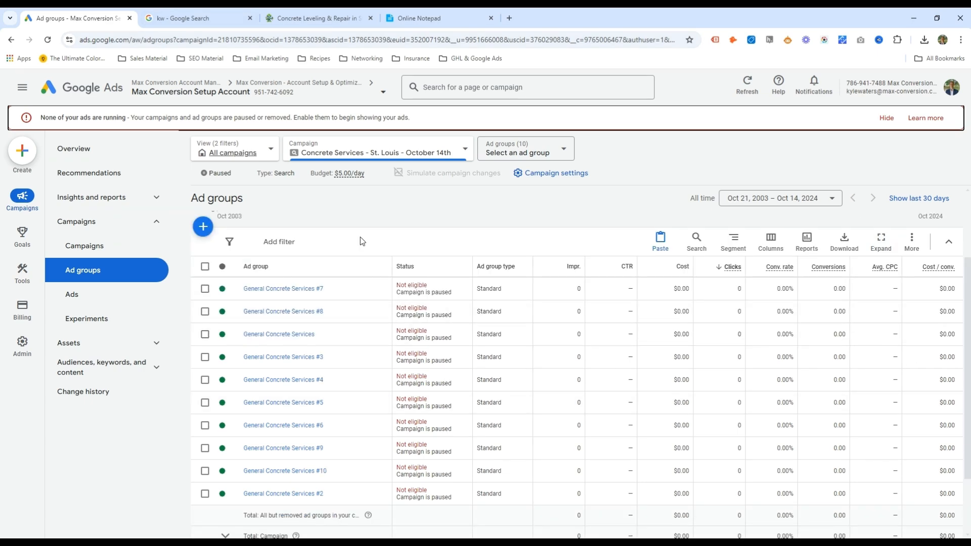
{"action": "left_click_drag", "start_coordinate": [420, 17], "coordinate": [944, 124]}
{"action": "double_click", "coordinate": [688, 318]}
{"action": "left_click", "coordinate": [344, 293]}
{"action": "double_click", "coordinate": [310, 312]}
{"action": "key", "text": "ctrl+a"}
{"action": "key", "text": "ctrl+v"}
{"action": "left_click", "coordinate": [331, 343]}
Step: Rename the General Concrete Services #8 ad group as Patio, using the name from the notepad list
{"action": "left_click", "coordinate": [674, 329]}
{"action": "double_click", "coordinate": [675, 328]}
{"action": "left_click", "coordinate": [326, 337]}
{"action": "left_click", "coordinate": [298, 388]}
{"action": "left_click", "coordinate": [335, 312]}
{"action": "key", "text": "ctrl+a"}
{"action": "key", "text": "ctrl+v"}
{"action": "left_click", "coordinate": [330, 364]}
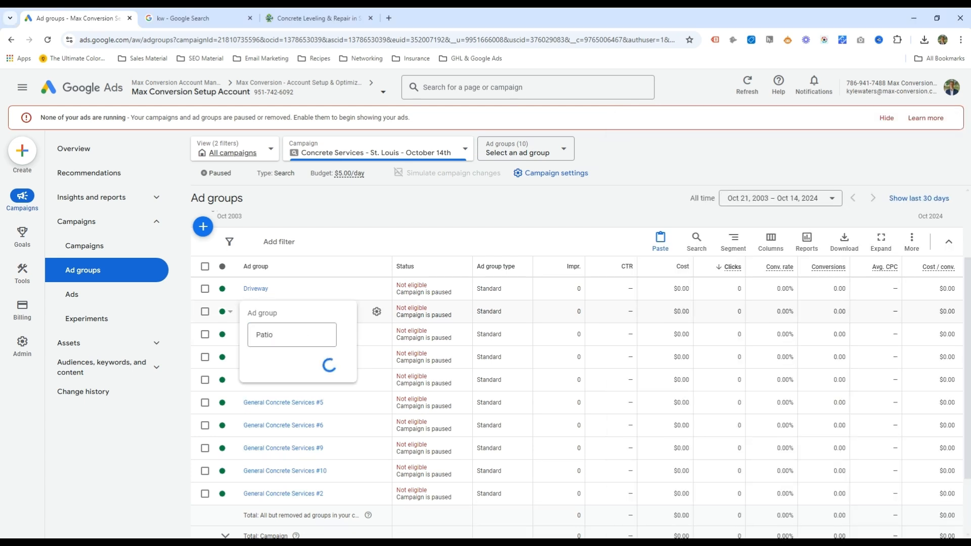
Step: Rename the General Concrete Services #3 ad group as Walkway/Sidewalk, copying the name from the notepad list
{"action": "key", "text": "alt+Tab"}
{"action": "double_click", "coordinate": [683, 334]}
{"action": "left_click", "coordinate": [663, 335]}
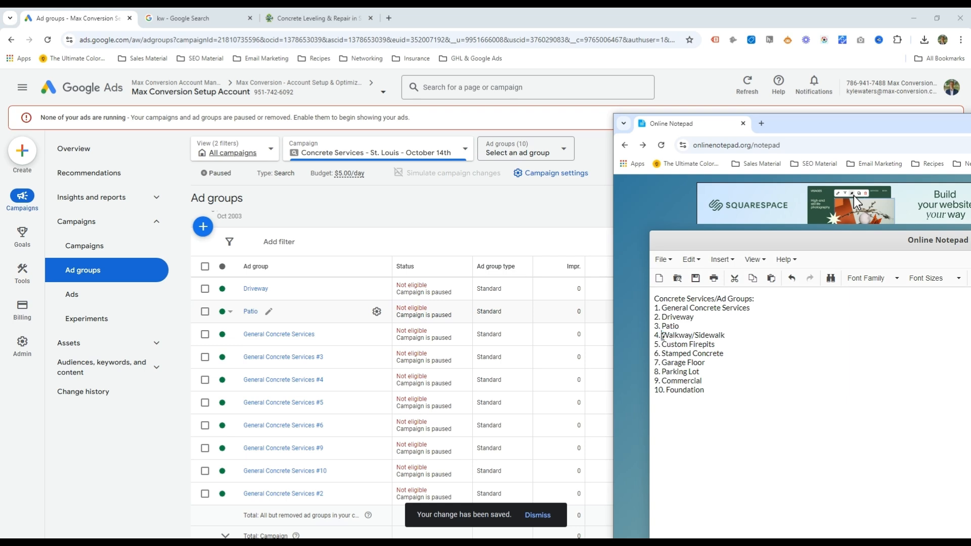
{"action": "left_click_drag", "start_coordinate": [663, 335], "coordinate": [726, 336]}
{"action": "key", "text": "ctrl+c"}
{"action": "left_click", "coordinate": [334, 357]}
{"action": "key", "text": "ctrl+a"}
{"action": "key", "text": "ctrl+v"}
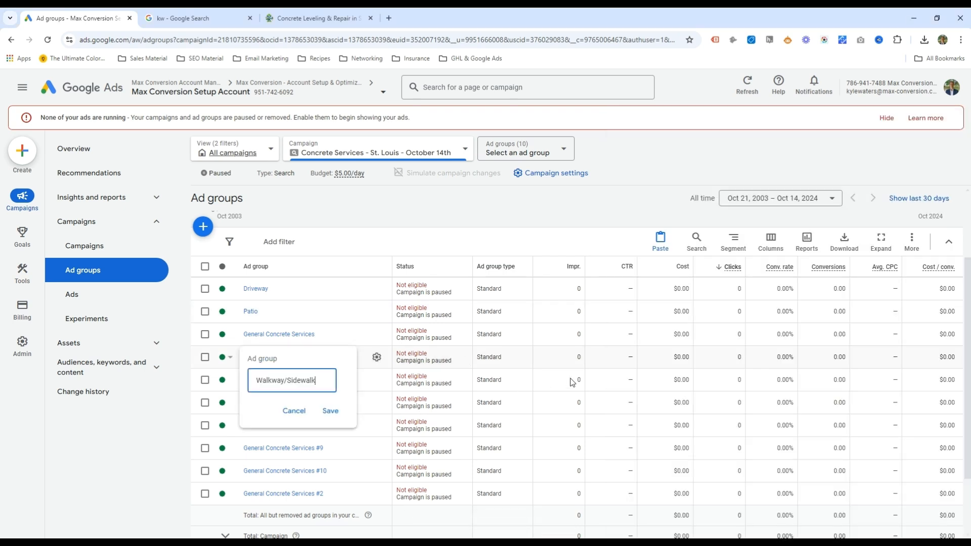
{"action": "left_click", "coordinate": [329, 411]}
Step: Rename the General Concrete Services #4 ad group as Custom Firepits, copying the name from the notepad list
{"action": "key", "text": "alt+Tab"}
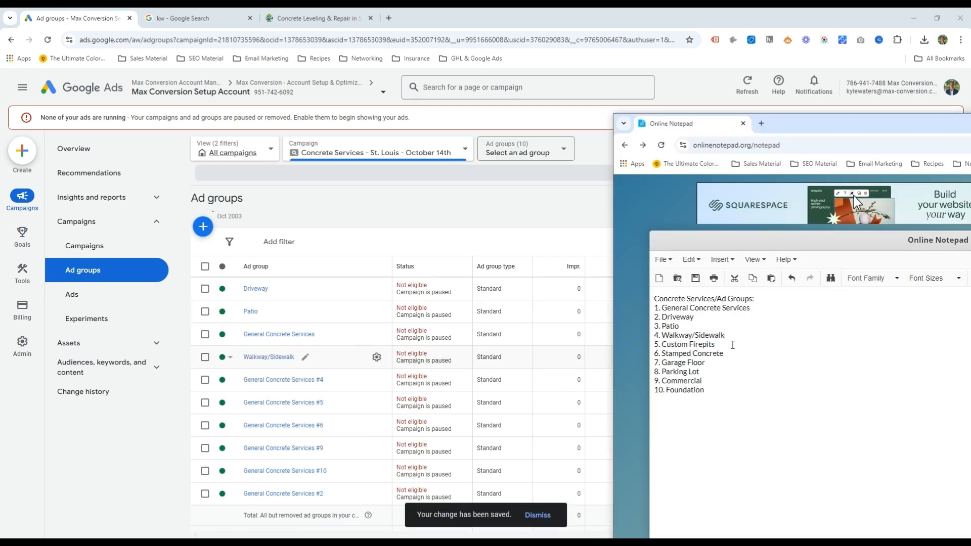
{"action": "left_click_drag", "start_coordinate": [733, 346], "coordinate": [661, 344]}
{"action": "key", "text": "ctrl+c"}
{"action": "left_click", "coordinate": [334, 380]}
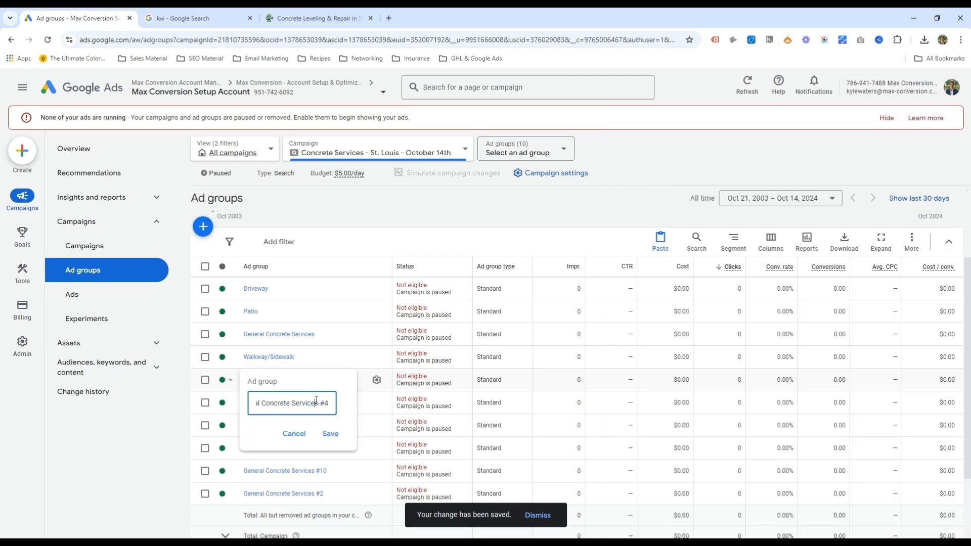
{"action": "key", "text": "ctrl+a"}
{"action": "key", "text": "ctrl+v"}
{"action": "left_click", "coordinate": [330, 433]}
Step: Rename the General Concrete Services #5 ad group as Stamped Concrete, copying the name from the notepad list
{"action": "key", "text": "alt+Tab"}
{"action": "left_click", "coordinate": [718, 356]}
{"action": "left_click_drag", "start_coordinate": [718, 356], "coordinate": [662, 354]}
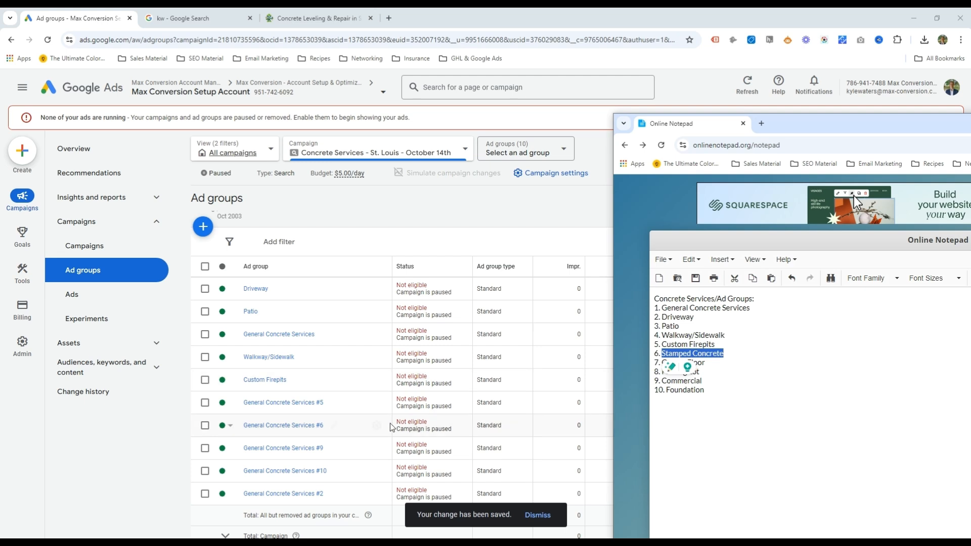
{"action": "key", "text": "ctrl+c"}
{"action": "left_click", "coordinate": [335, 402]}
{"action": "key", "text": "ctrl+a"}
{"action": "key", "text": "ctrl+v"}
{"action": "left_click", "coordinate": [328, 457]}
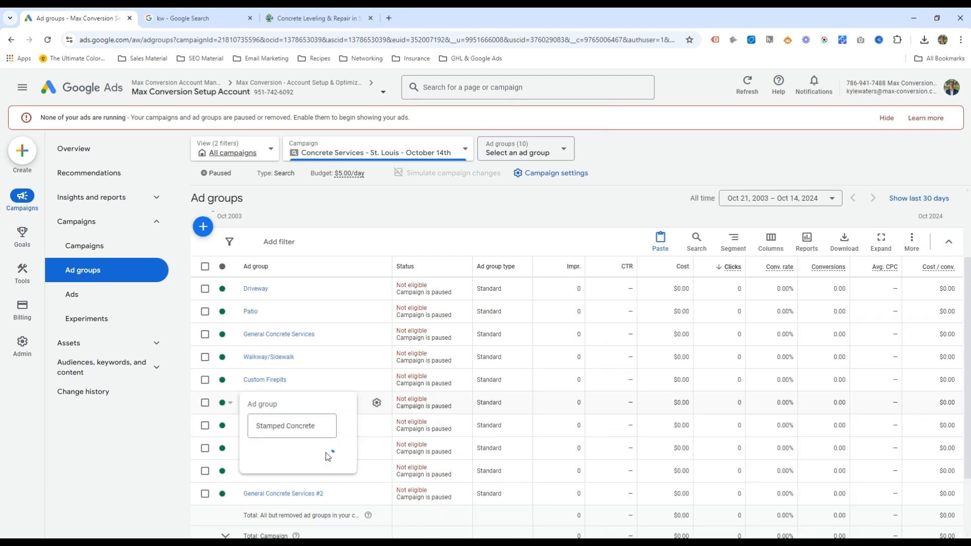
Step: Rename the General Concrete Services #6 ad group as Garage Floor, copying the name from the notepad list
{"action": "key", "text": "alt+Tab"}
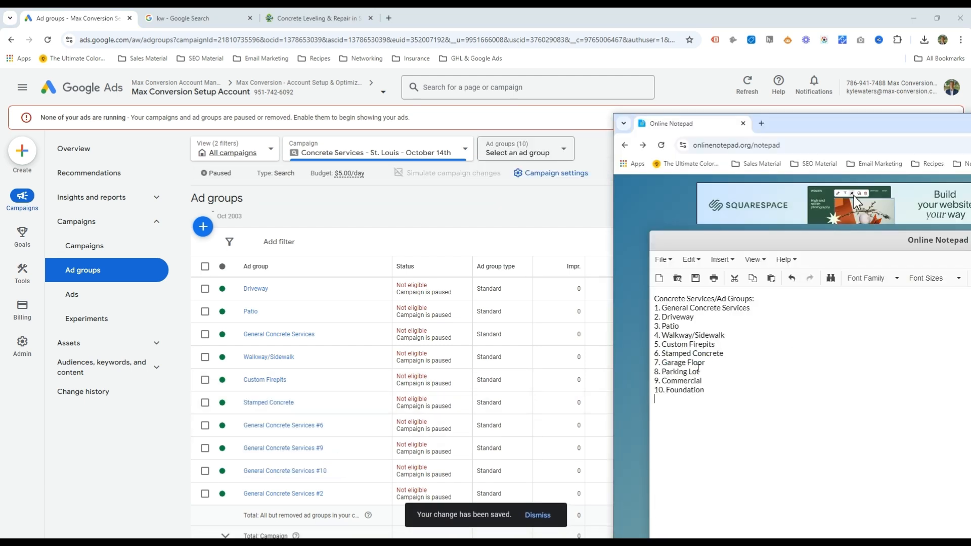
{"action": "left_click_drag", "start_coordinate": [705, 370], "coordinate": [729, 363]}
{"action": "key", "text": "ctrl+c"}
{"action": "left_click", "coordinate": [335, 426]}
{"action": "key", "text": "ctrl+a"}
{"action": "key", "text": "ctrl+v"}
{"action": "left_click", "coordinate": [330, 479]}
Step: Rename the General Concrete Services #9 ad group as Parking Lot, copying the name from the notepad list
{"action": "key", "text": "alt+Tab"}
{"action": "left_click_drag", "start_coordinate": [702, 372], "coordinate": [661, 372]}
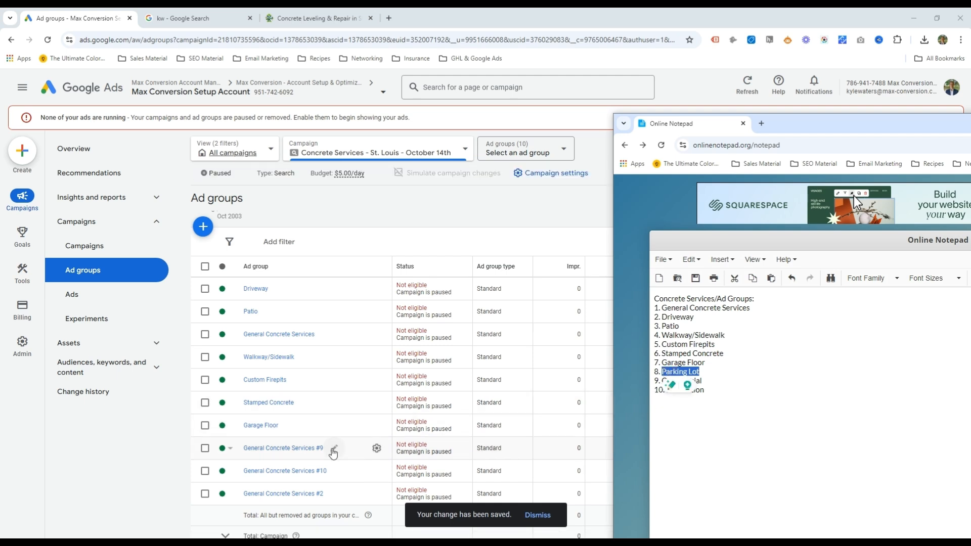
{"action": "key", "text": "ctrl+c"}
{"action": "left_click", "coordinate": [334, 451]}
{"action": "key", "text": "ctrl+a"}
{"action": "key", "text": "ctrl+v"}
{"action": "left_click", "coordinate": [329, 502]}
Step: Rename the General Concrete Services #10 ad group as Commercial, copying the name from the notepad list
{"action": "key", "text": "alt+Tab"}
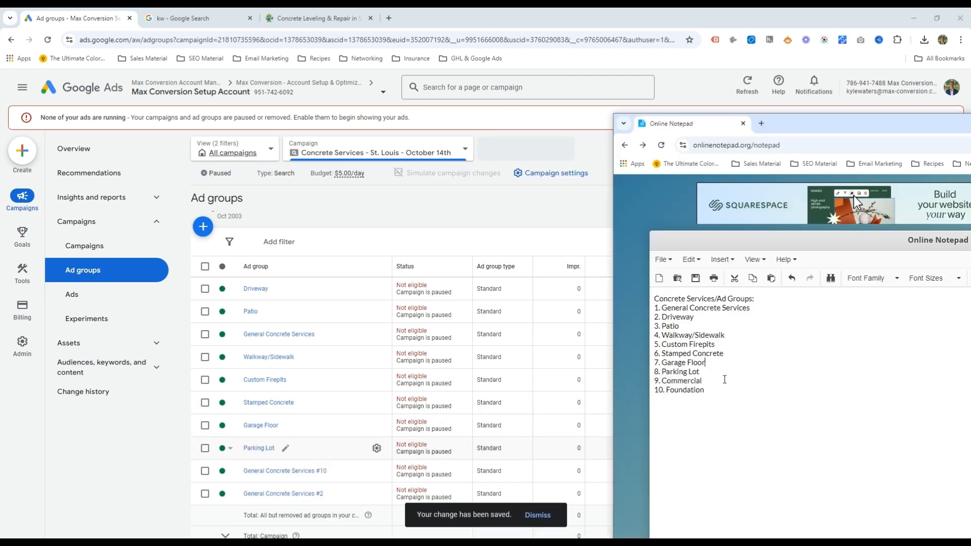
{"action": "left_click_drag", "start_coordinate": [703, 380], "coordinate": [663, 381]}
{"action": "key", "text": "ctrl+c"}
{"action": "left_click", "coordinate": [337, 471]}
{"action": "key", "text": "ctrl+a"}
{"action": "key", "text": "ctrl+v"}
{"action": "left_click", "coordinate": [330, 522]}
Step: Rename the General Concrete Services #2 ad group as Foundation, copying the name from the notepad list
{"action": "key", "text": "alt+Tab"}
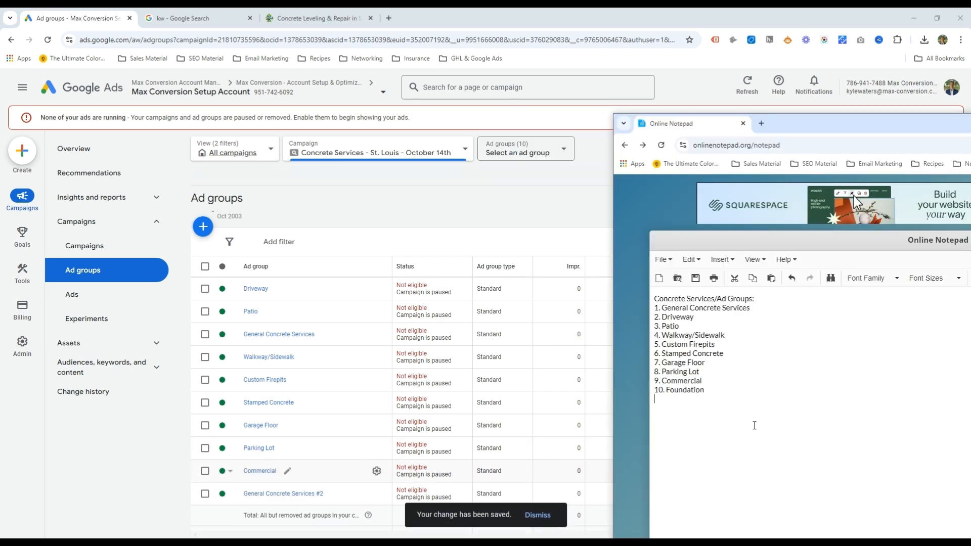
{"action": "left_click_drag", "start_coordinate": [706, 391], "coordinate": [729, 392]}
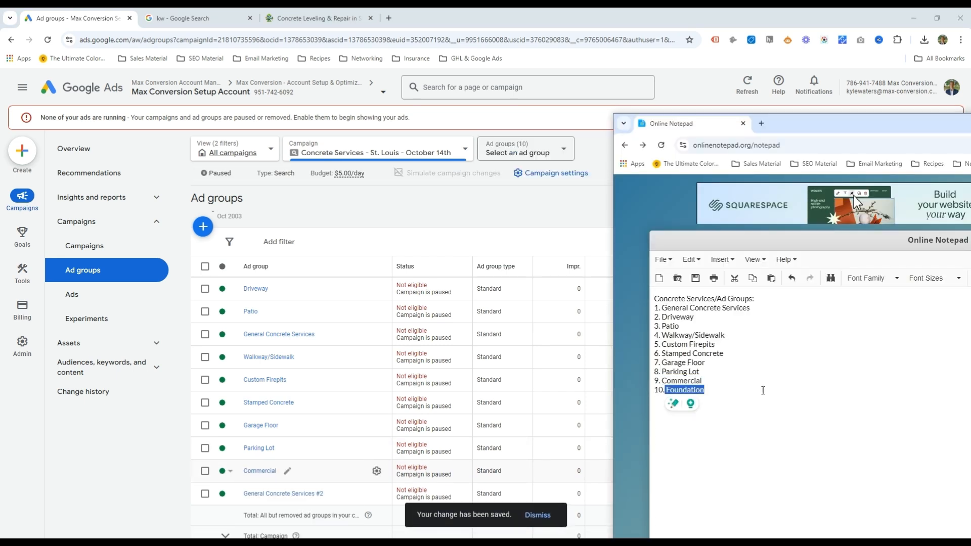
{"action": "key", "text": "ctrl+c"}
{"action": "left_click", "coordinate": [334, 494]}
{"action": "key", "text": "ctrl+a"}
{"action": "key", "text": "ctrl+v"}
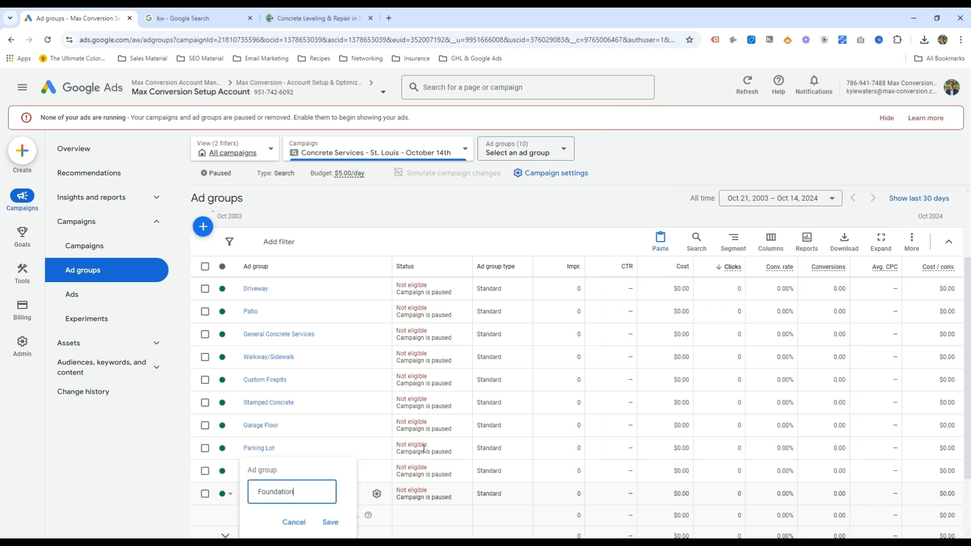
{"action": "key", "text": "Return"}
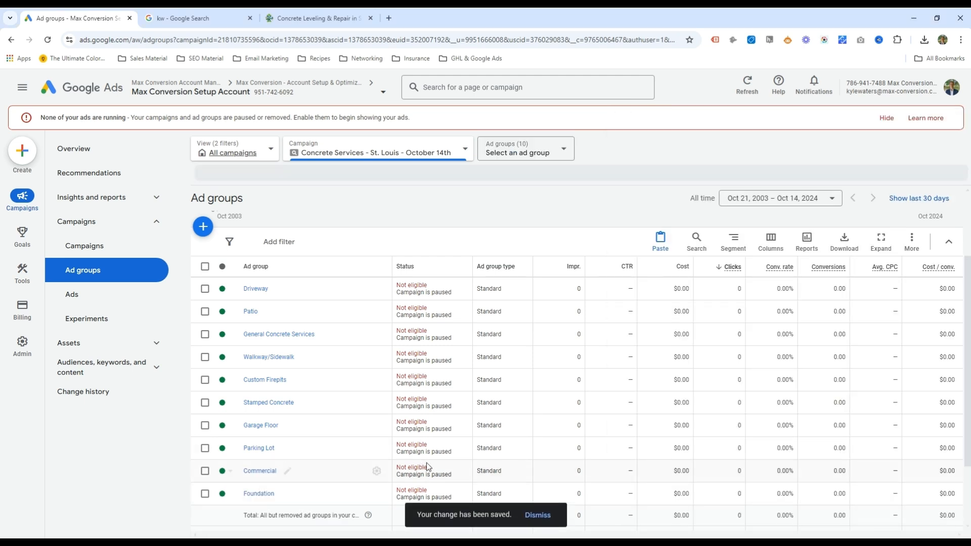
Step: Check the notepad list for Driveway, open the Driveway ad group and permanently remove all its copied search keywords
{"action": "key", "text": "alt+Tab"}
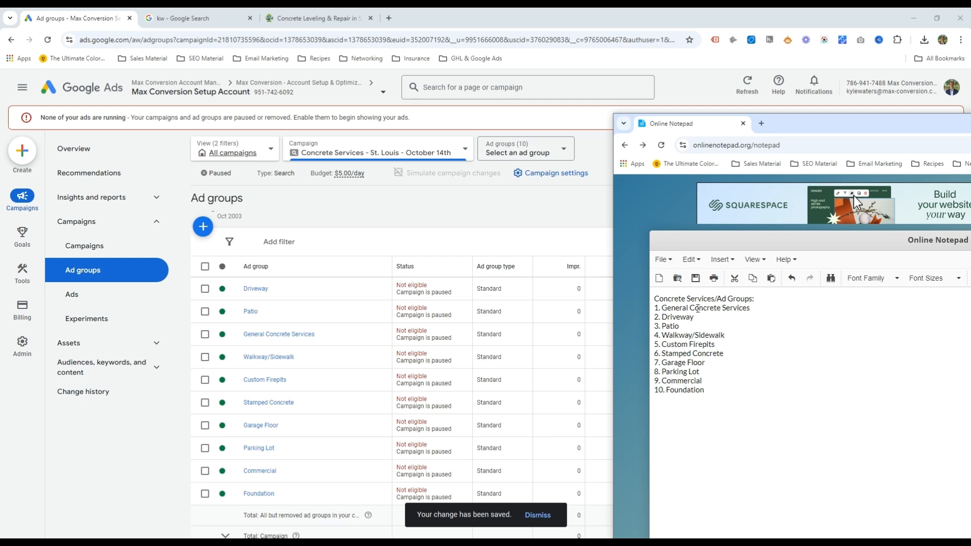
{"action": "left_click_drag", "start_coordinate": [694, 317], "coordinate": [648, 317]}
{"action": "key", "text": "alt+Tab"}
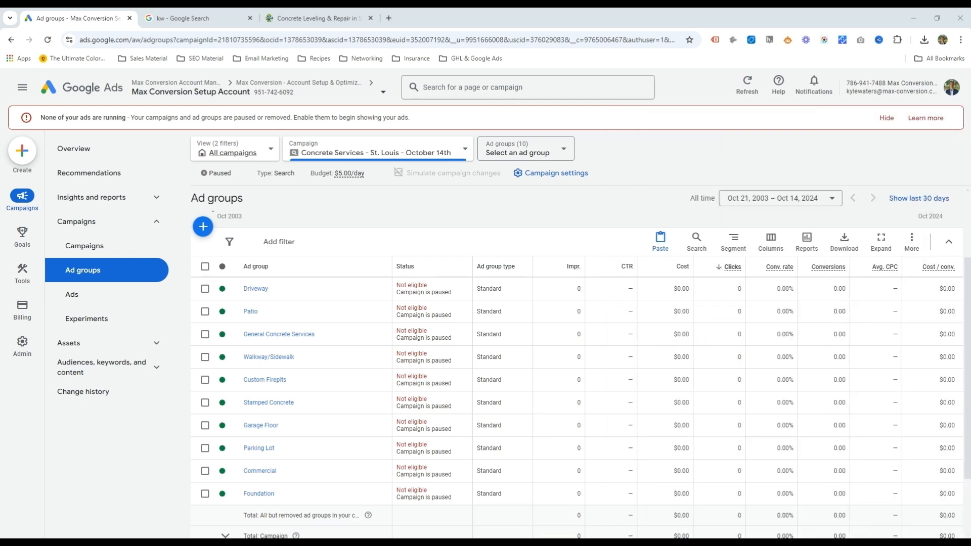
{"action": "left_click", "coordinate": [256, 289]}
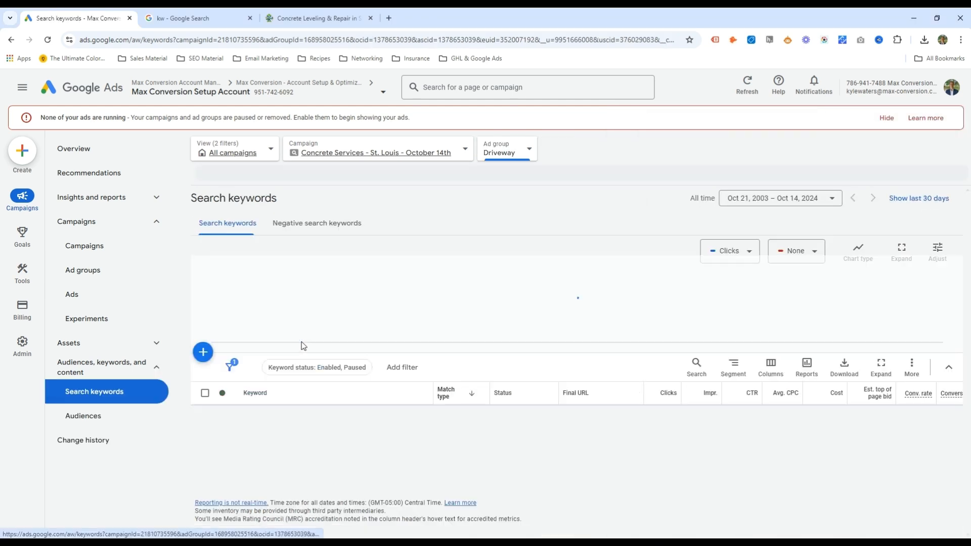
{"action": "left_click", "coordinate": [206, 394]}
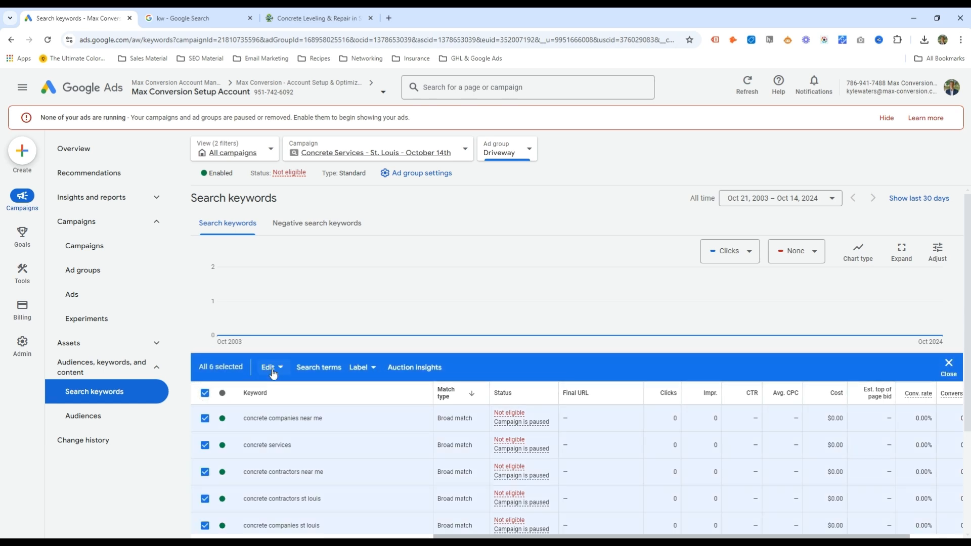
{"action": "left_click", "coordinate": [274, 374]}
{"action": "left_click", "coordinate": [192, 349]}
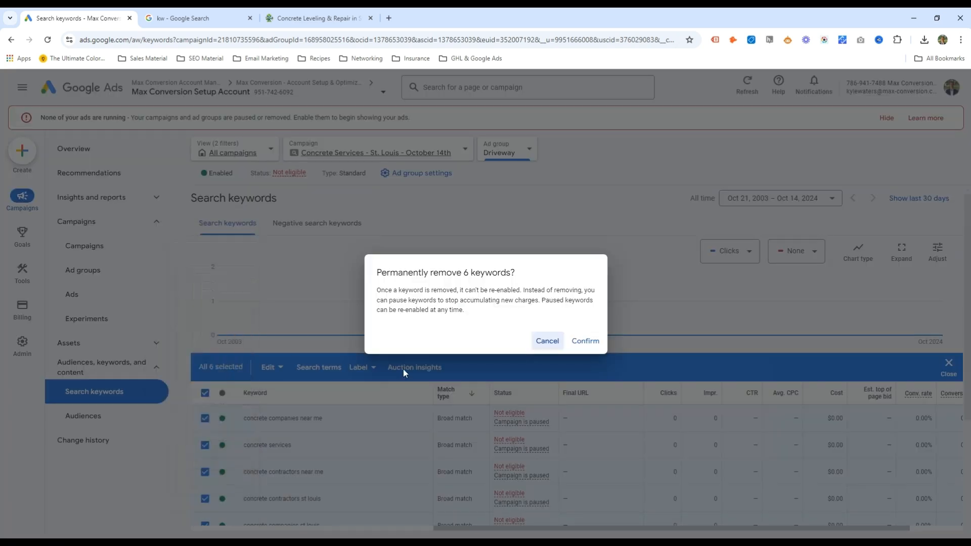
{"action": "left_click", "coordinate": [585, 342]}
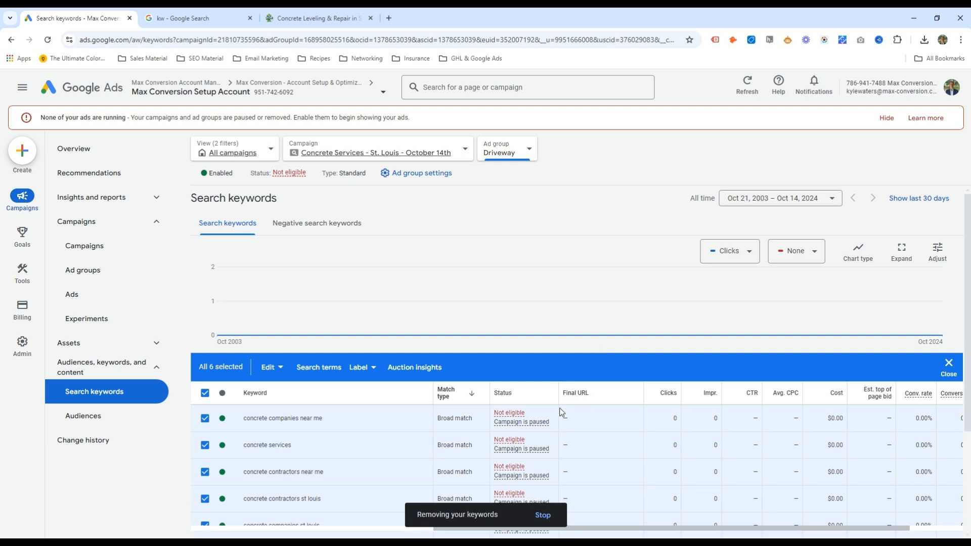
{"action": "scroll", "coordinate": [528, 434], "scroll_direction": "down", "scroll_amount": 2}
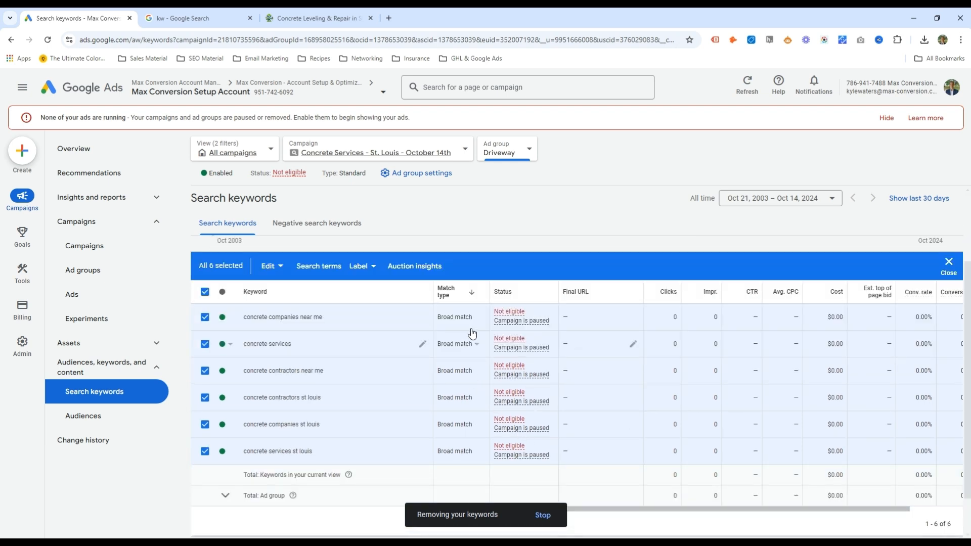
{"action": "left_click", "coordinate": [472, 290]}
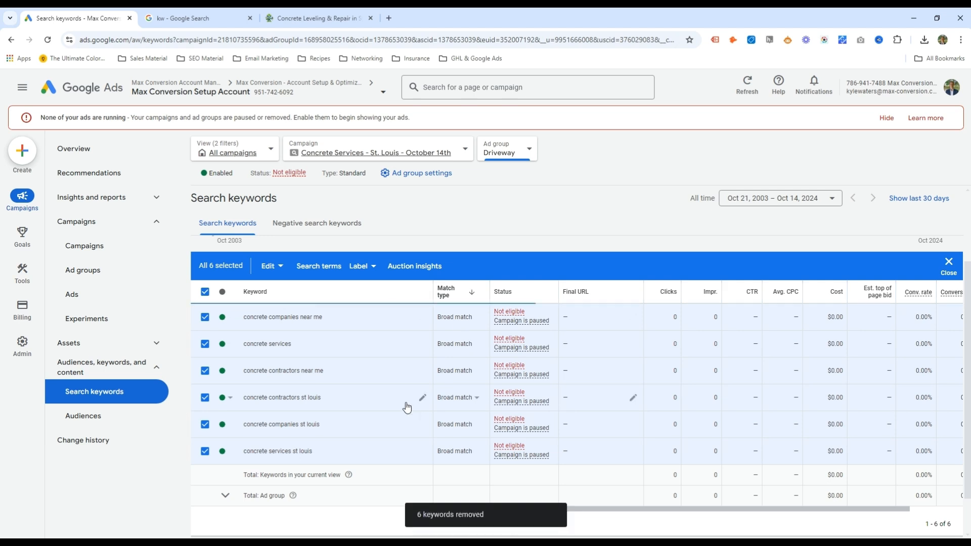
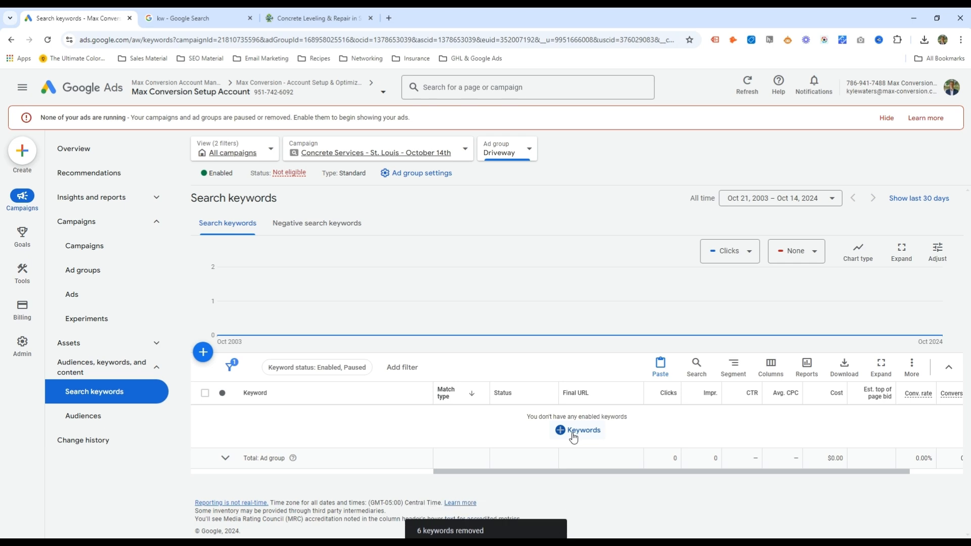
Step: Start adding keywords to the Driveway ad group: get ideas for driveway replacement and list driveway replacement, driveway replacement near me and driveway replacement st louis
{"action": "left_click", "coordinate": [203, 353]}
{"action": "left_click", "coordinate": [508, 348]}
{"action": "type", "text": "driveway replacement"}
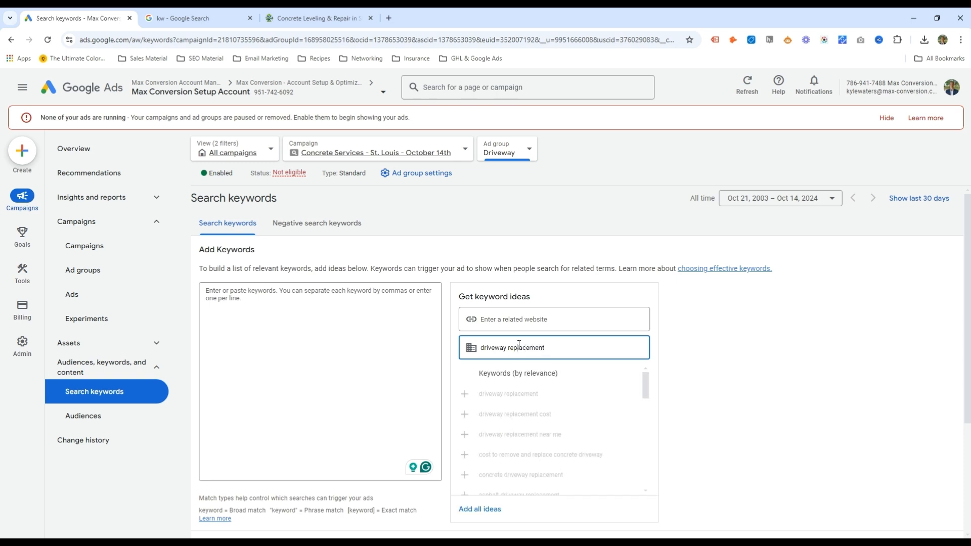
{"action": "triple_click", "coordinate": [510, 348]}
{"action": "key", "text": "ctrl+c"}
{"action": "left_click", "coordinate": [256, 351]}
{"action": "key", "text": "ctrl+v"}
{"action": "left_click", "coordinate": [537, 434]}
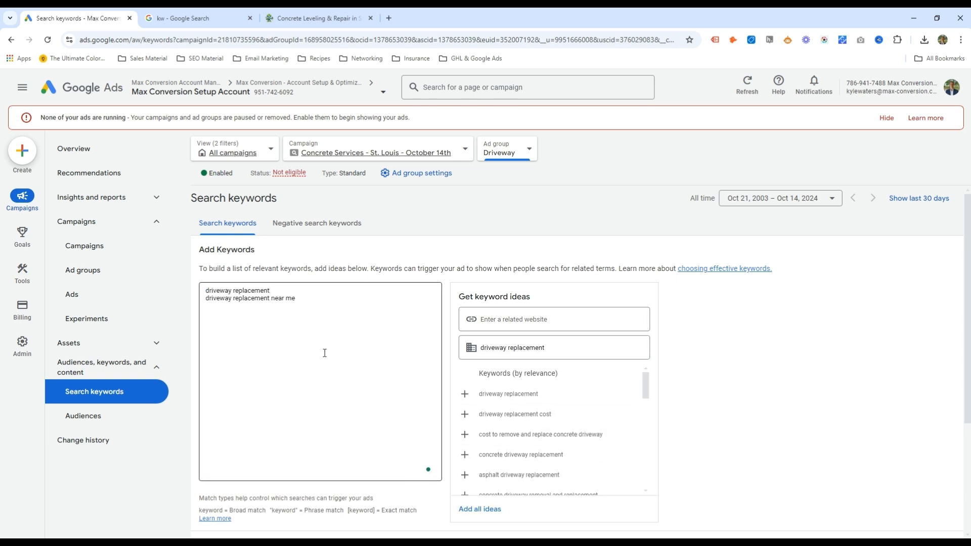
{"action": "left_click", "coordinate": [317, 300]}
{"action": "key", "text": "Return"}
{"action": "key", "text": "ctrl+v"}
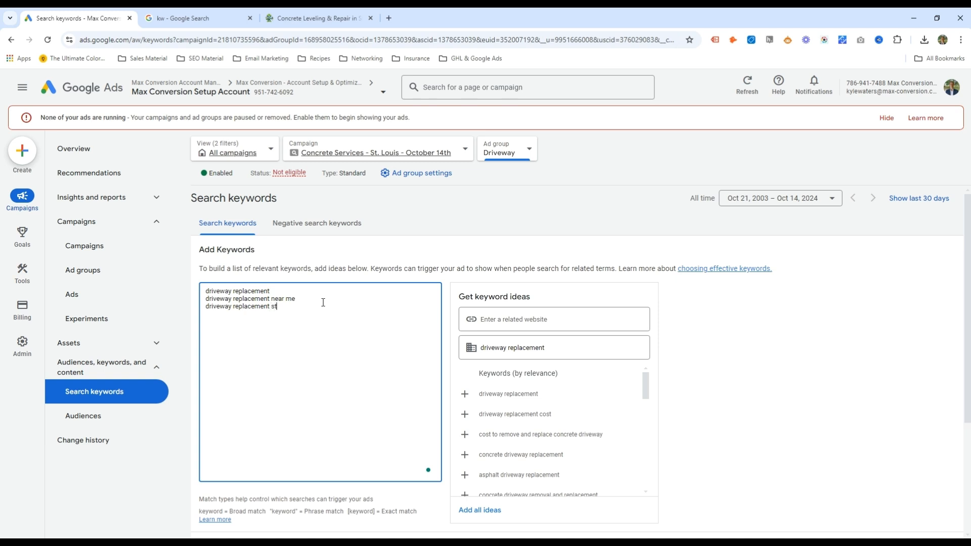
Step: Get keyword ideas for driveway installation and add driveway contractors near me and driveway companies near me to the keyword list
{"action": "double_click", "coordinate": [520, 348]}
{"action": "type", "text": "installation"}
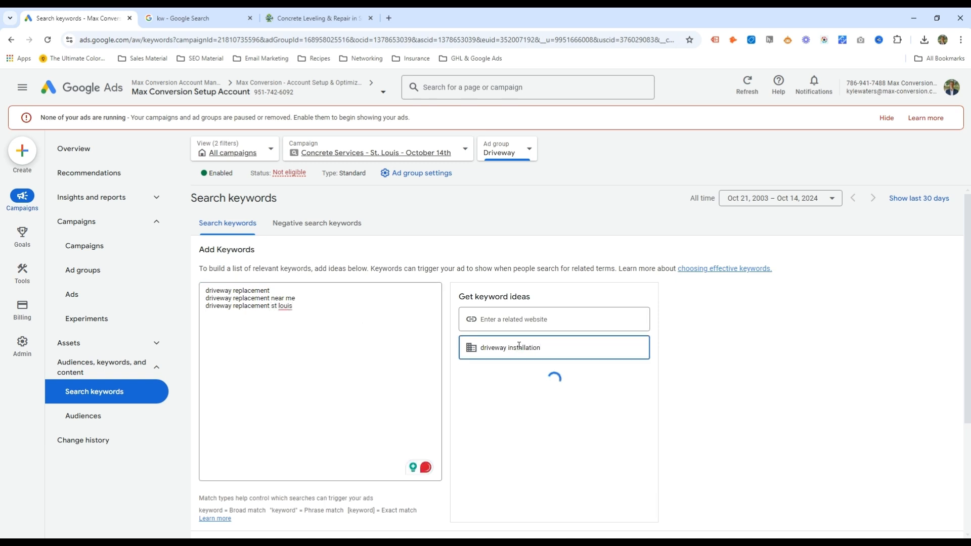
{"action": "left_click", "coordinate": [544, 398]}
{"action": "key", "text": "Return"}
{"action": "key", "text": "ctrl+v"}
{"action": "key", "text": "ctrl+Left"}
{"action": "key", "text": "ctrl+Left"}
{"action": "key", "text": "ctrl+BackSpace"}
{"action": "type", "text": "companies"}
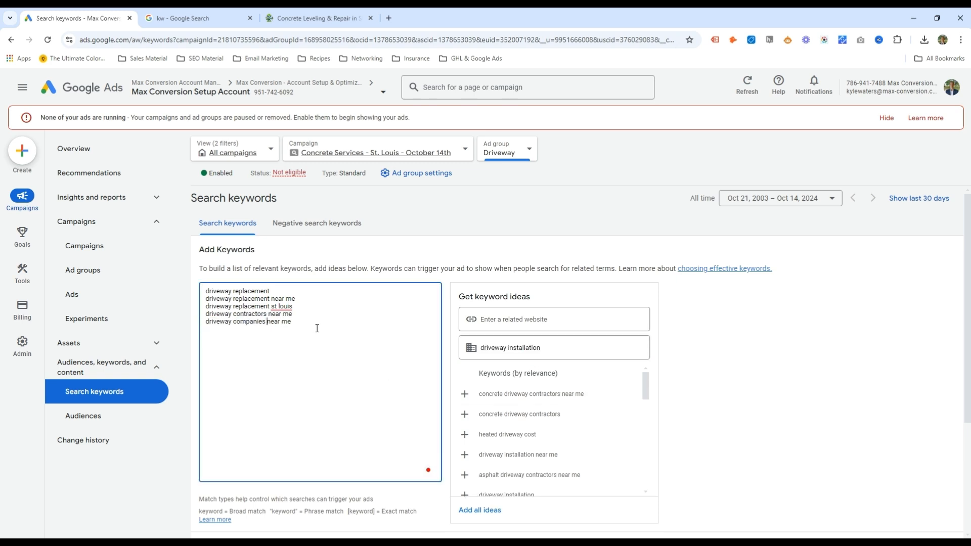
Step: Add driveway installation to the keyword list, save the keywords and check them in the Driveway ad group's table
{"action": "scroll", "coordinate": [542, 458], "scroll_direction": "down", "scroll_amount": 1}
{"action": "left_click", "coordinate": [535, 450]}
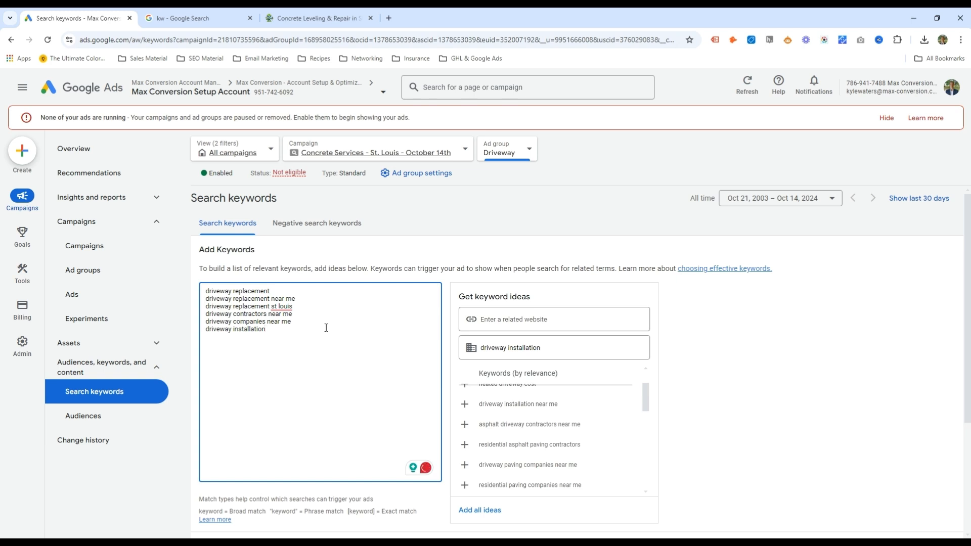
{"action": "scroll", "coordinate": [327, 328], "scroll_direction": "down", "scroll_amount": 3}
{"action": "left_click", "coordinate": [208, 380]}
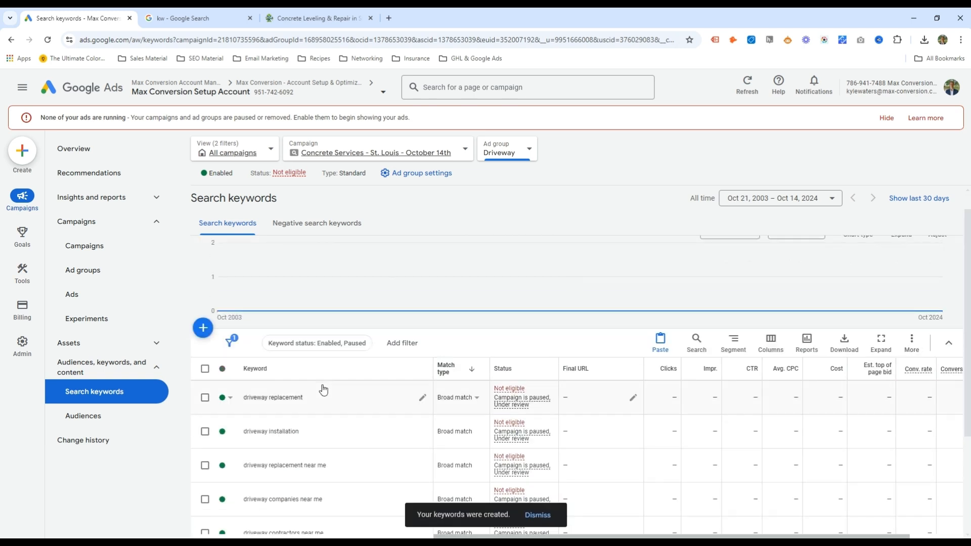
{"action": "scroll", "coordinate": [318, 385], "scroll_direction": "down", "scroll_amount": 3}
{"action": "scroll", "coordinate": [336, 450], "scroll_direction": "up", "scroll_amount": 1}
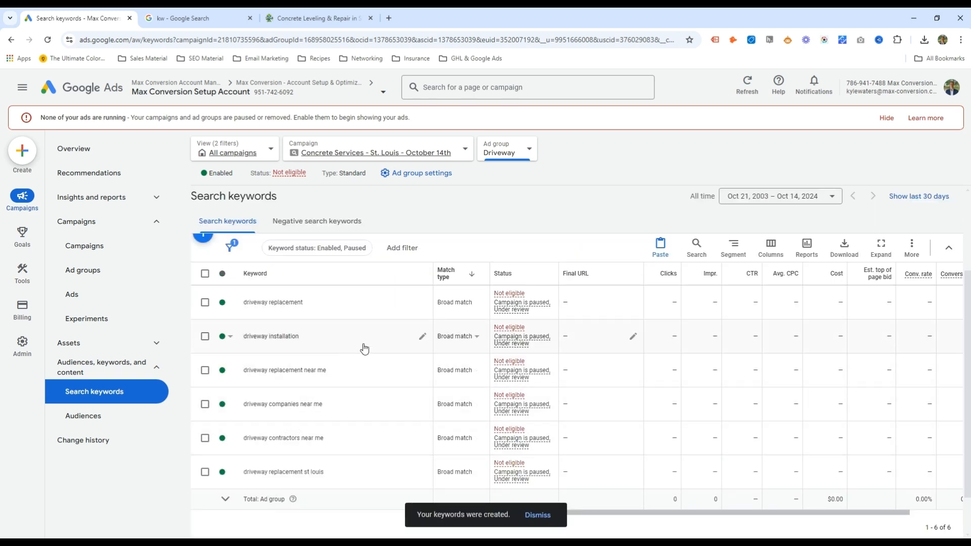
Step: Enter driveway installation st louis plus the suggested driveway contractors near me as further Driveway keywords and save them
{"action": "left_click", "coordinate": [204, 239]}
{"action": "left_click", "coordinate": [277, 311]}
{"action": "type", "text": "driveway s"}
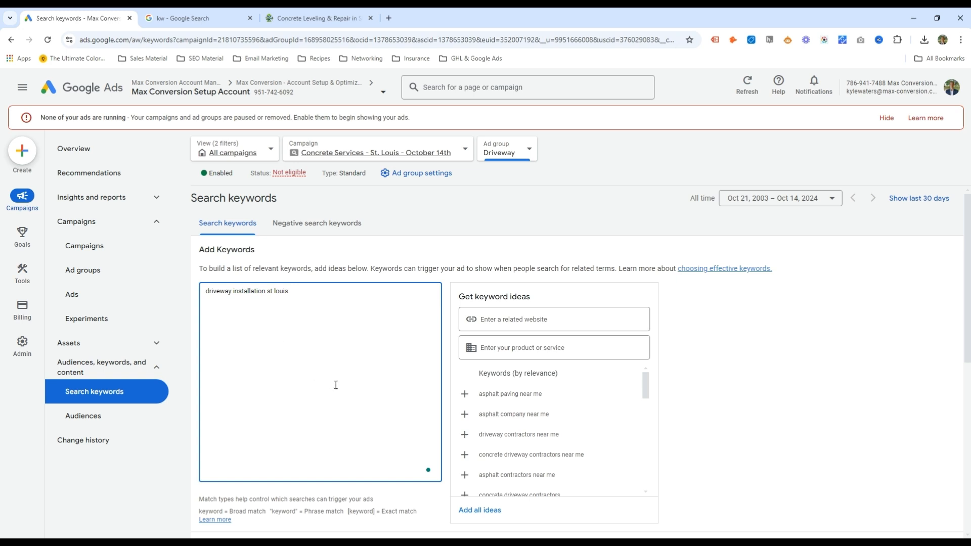
{"action": "scroll", "coordinate": [532, 479], "scroll_direction": "down", "scroll_amount": 1}
{"action": "scroll", "coordinate": [532, 480], "scroll_direction": "up", "scroll_amount": 1}
{"action": "left_click", "coordinate": [527, 437]}
{"action": "scroll", "coordinate": [289, 455], "scroll_direction": "down", "scroll_amount": 3}
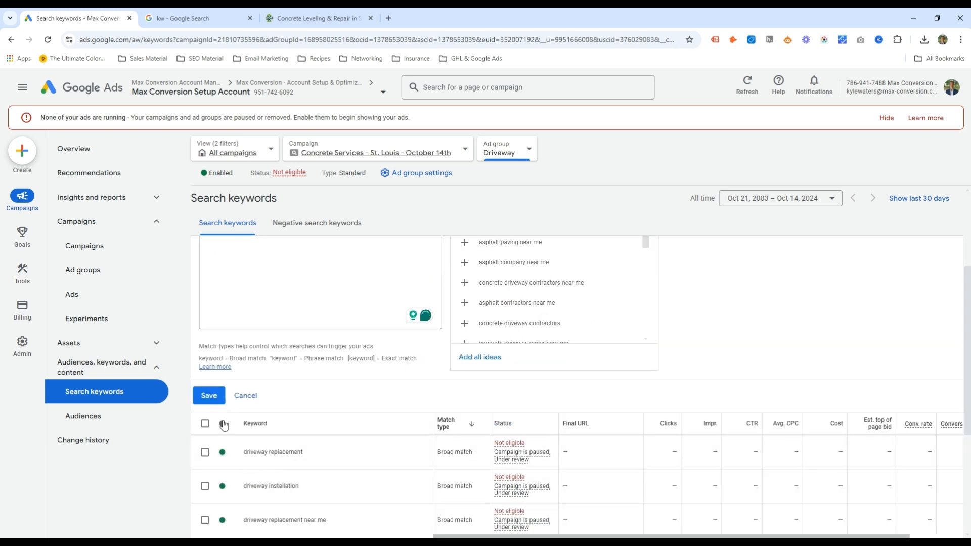
{"action": "left_click", "coordinate": [209, 395]}
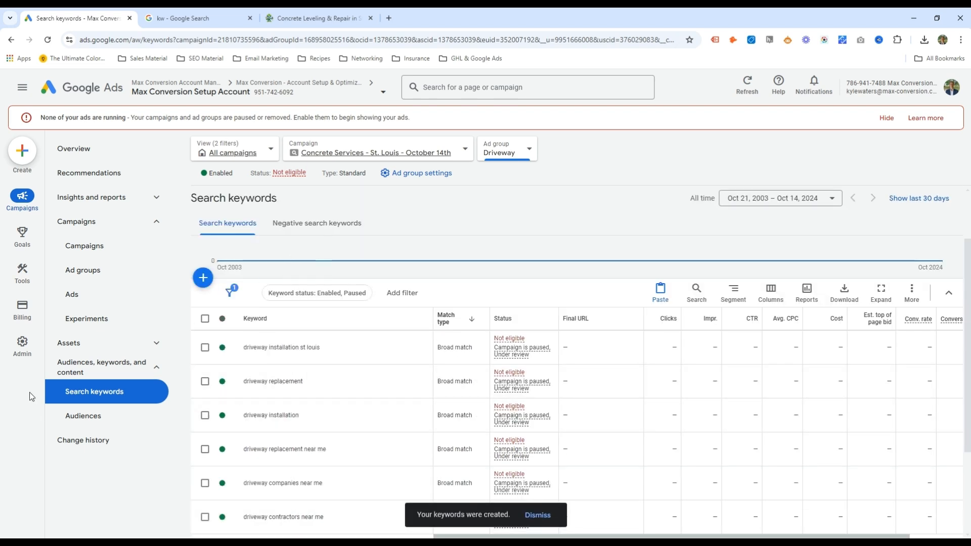
Step: Open the Driveway ad group's responsive search ad for editing and set its display path to Driveway / Contractors
{"action": "left_click", "coordinate": [77, 296]}
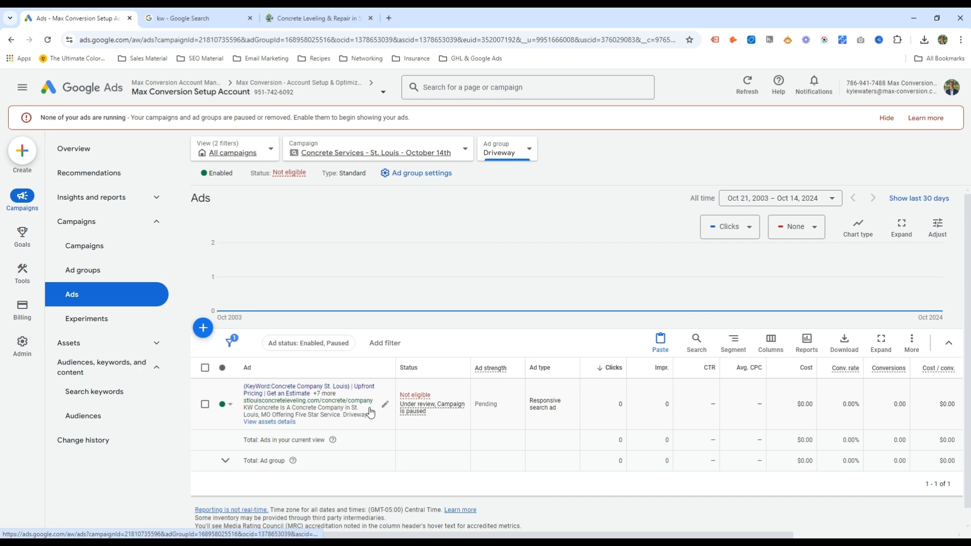
{"action": "left_click", "coordinate": [383, 404]}
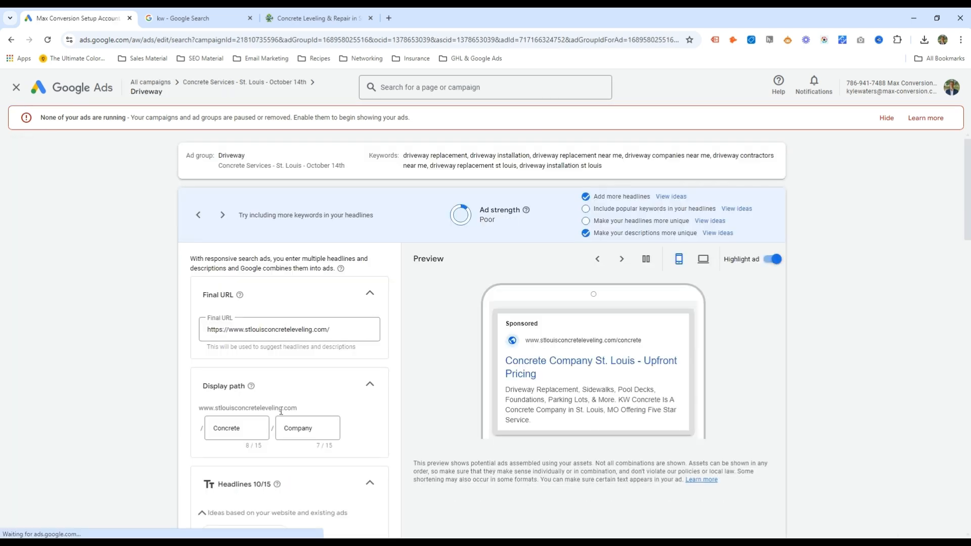
{"action": "left_click_drag", "start_coordinate": [258, 428], "coordinate": [208, 427]}
{"action": "type", "text": "Driveway-Concrete"}
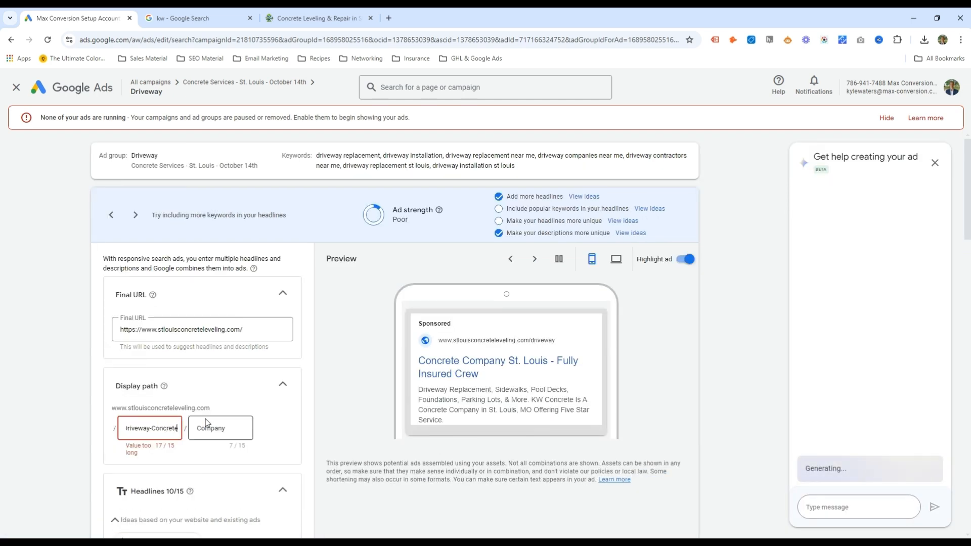
{"action": "key", "text": "BackSpace"}
{"action": "key", "text": "BackSpace"}
{"action": "key", "text": "BackSpace"}
{"action": "key", "text": "BackSpace"}
{"action": "key", "text": "BackSpace"}
{"action": "key", "text": "BackSpace"}
{"action": "key", "text": "BackSpace"}
{"action": "key", "text": "BackSpace"}
{"action": "key", "text": "BackSpace"}
{"action": "key", "text": "Tab"}
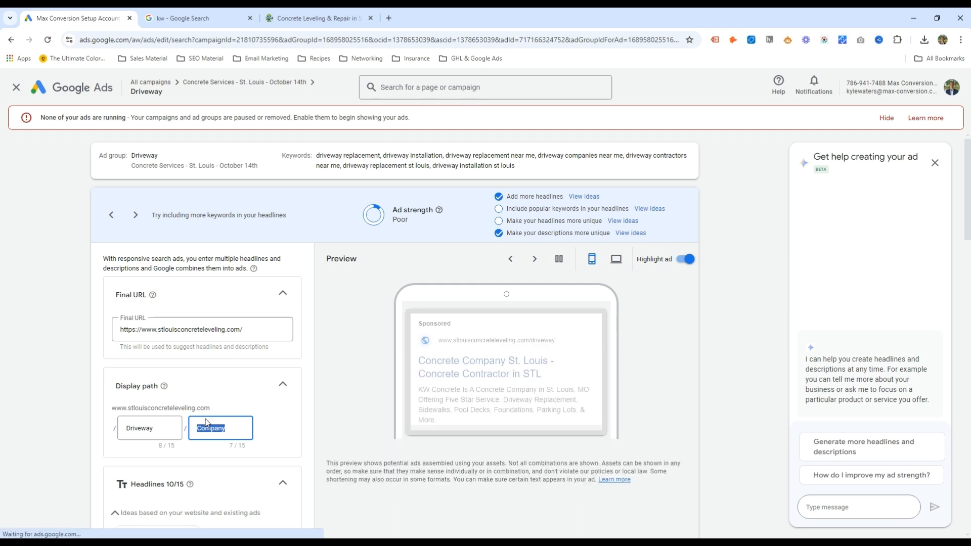
{"action": "type", "text": "Contractors"}
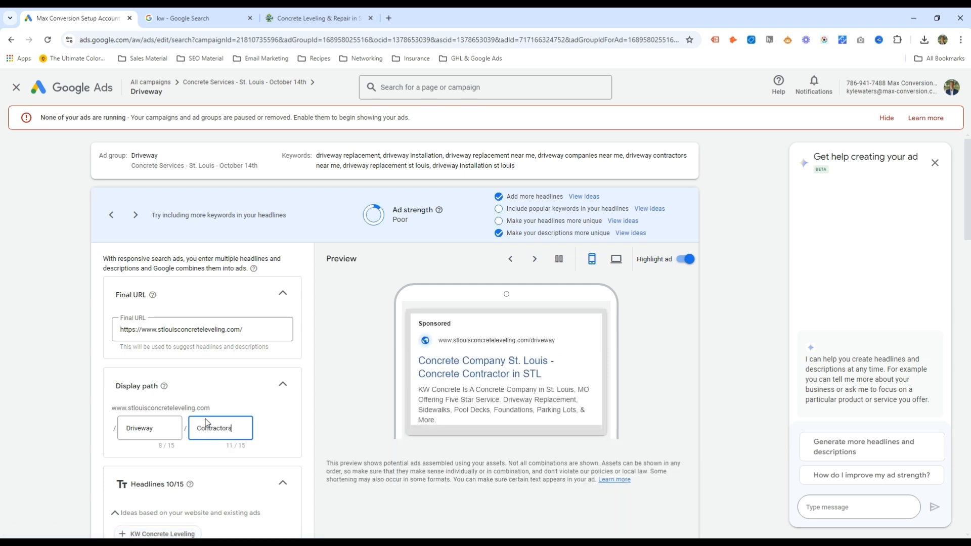
Step: Change the first headline's keyword insertion default text to Driveway Replacement St. Louis and apply it
{"action": "scroll", "coordinate": [206, 422], "scroll_direction": "down", "scroll_amount": 5}
{"action": "left_click", "coordinate": [191, 350]}
{"action": "double_click", "coordinate": [131, 436]}
{"action": "type", "text": "Driveway Repla"}
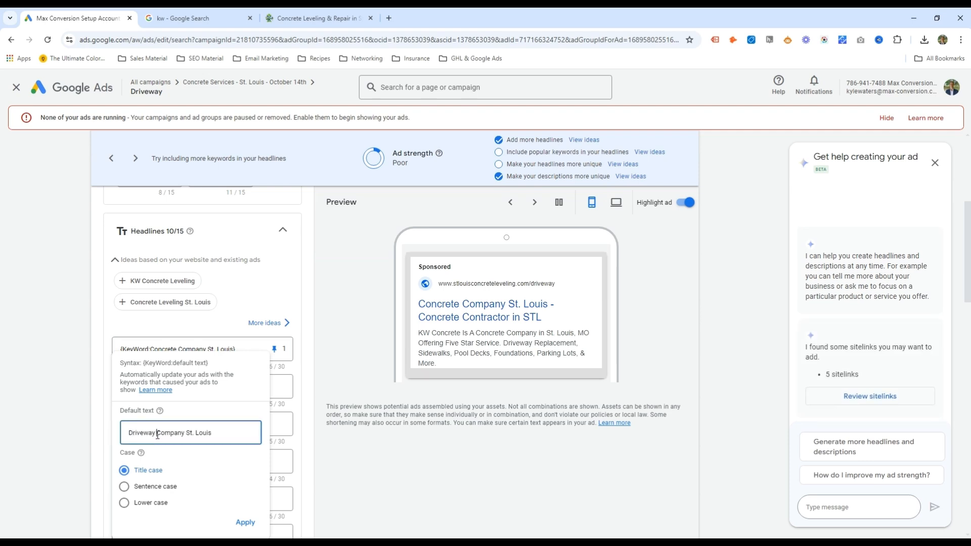
{"action": "type", "text": "cement"}
{"action": "key", "text": "ctrl+shift+Right"}
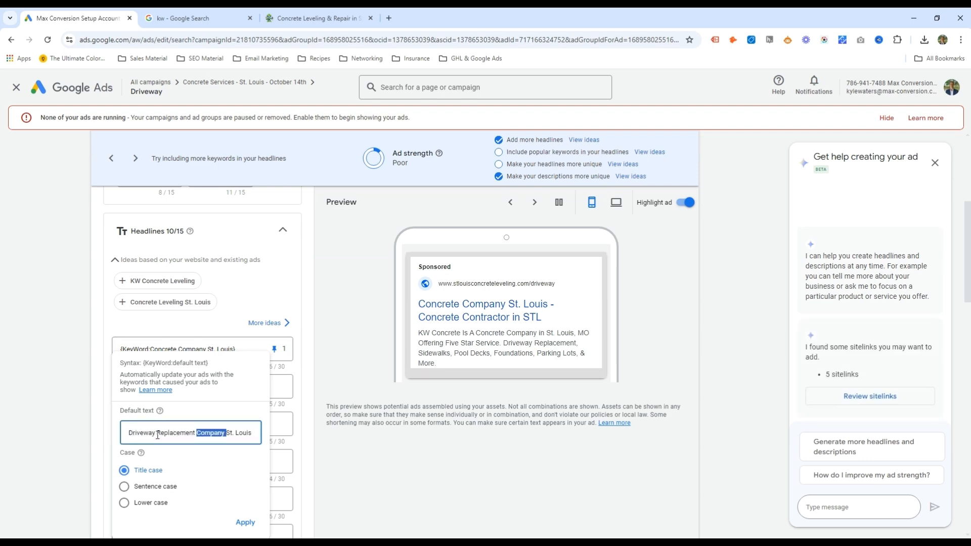
{"action": "key", "text": "BackSpace"}
{"action": "key", "text": "Return"}
{"action": "left_click", "coordinate": [180, 350]}
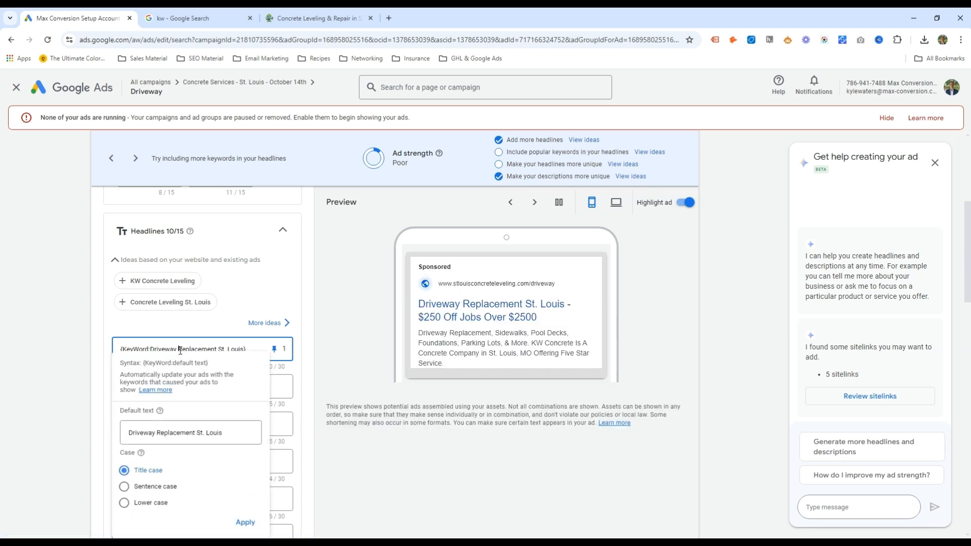
{"action": "left_click", "coordinate": [347, 406]}
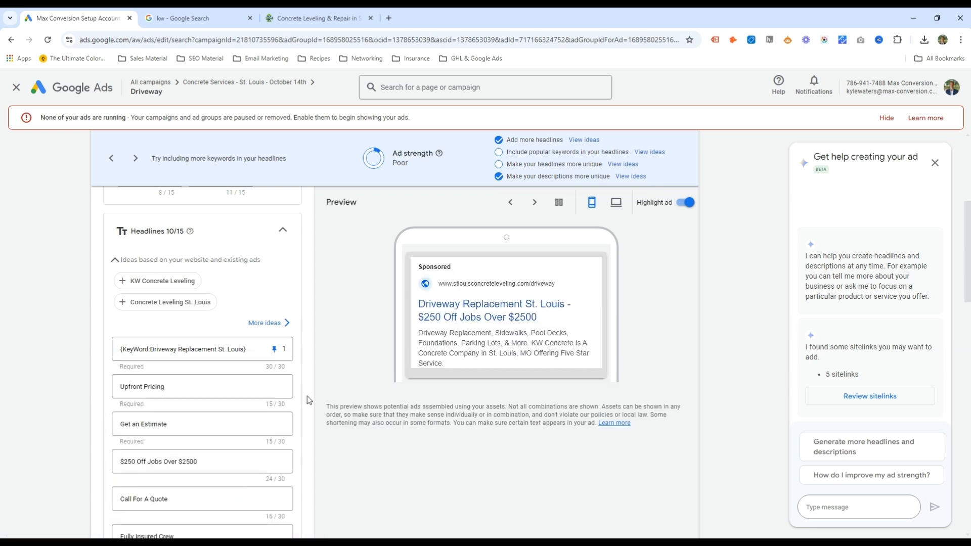
Step: Review the ad's remaining headlines through the empty headline fields to judge whether they suit driveway services
{"action": "scroll", "coordinate": [199, 380], "scroll_direction": "down", "scroll_amount": 3}
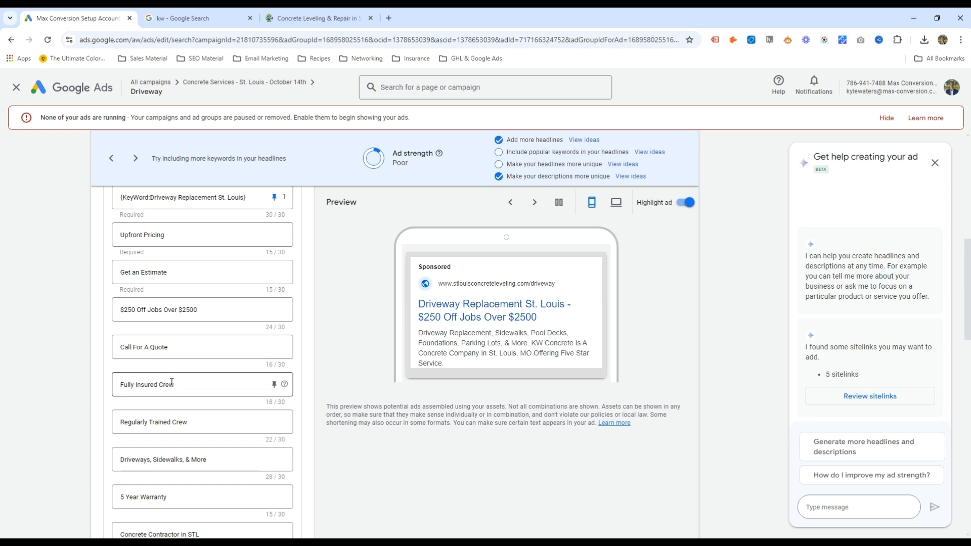
{"action": "scroll", "coordinate": [174, 384], "scroll_direction": "down", "scroll_amount": 2}
{"action": "scroll", "coordinate": [161, 405], "scroll_direction": "down", "scroll_amount": 2}
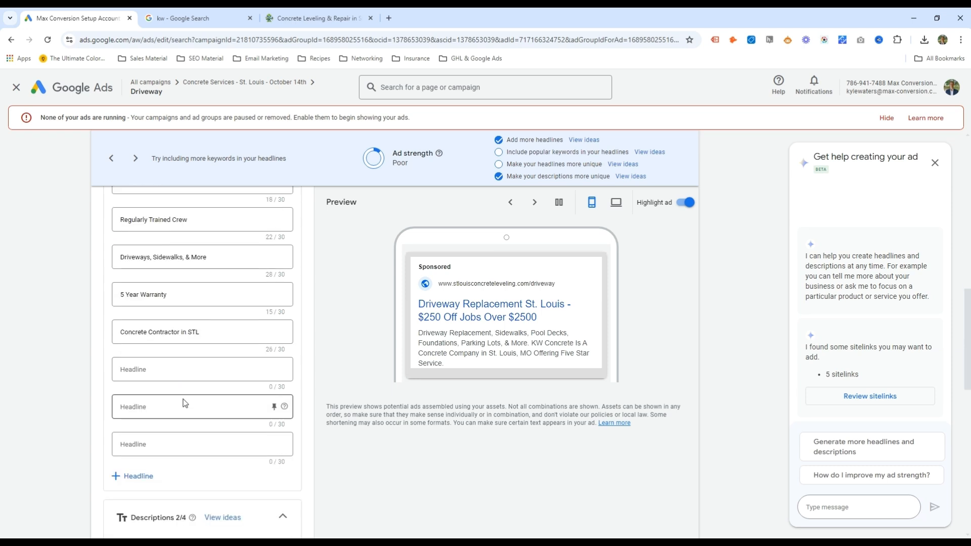
{"action": "left_click", "coordinate": [145, 369]}
{"action": "left_click", "coordinate": [189, 333]}
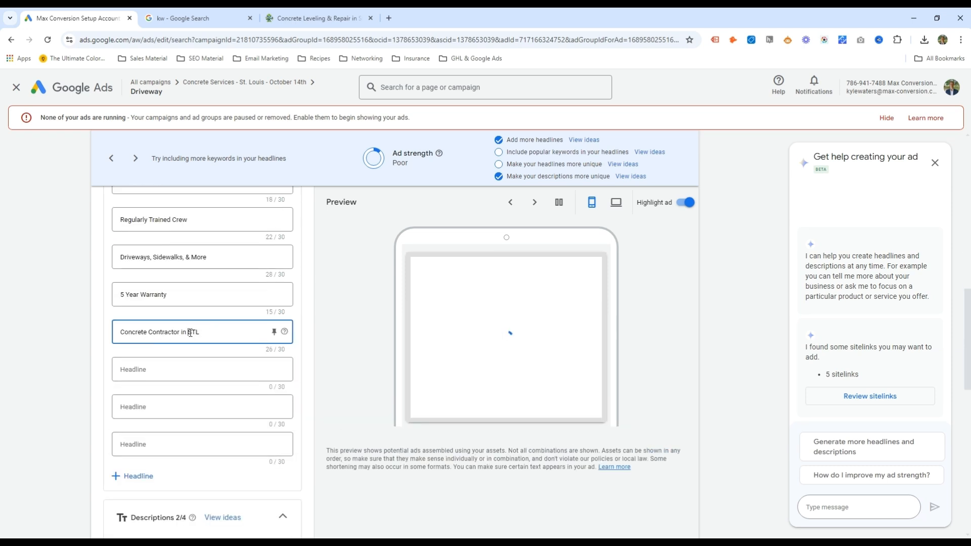
{"action": "left_click", "coordinate": [157, 370]}
{"action": "left_click", "coordinate": [333, 373]}
Step: Insert the word Driveway before Concrete Company in the ad's first description
{"action": "scroll", "coordinate": [237, 392], "scroll_direction": "down", "scroll_amount": 2}
{"action": "scroll", "coordinate": [84, 457], "scroll_direction": "down", "scroll_amount": 1}
{"action": "left_click", "coordinate": [122, 400]}
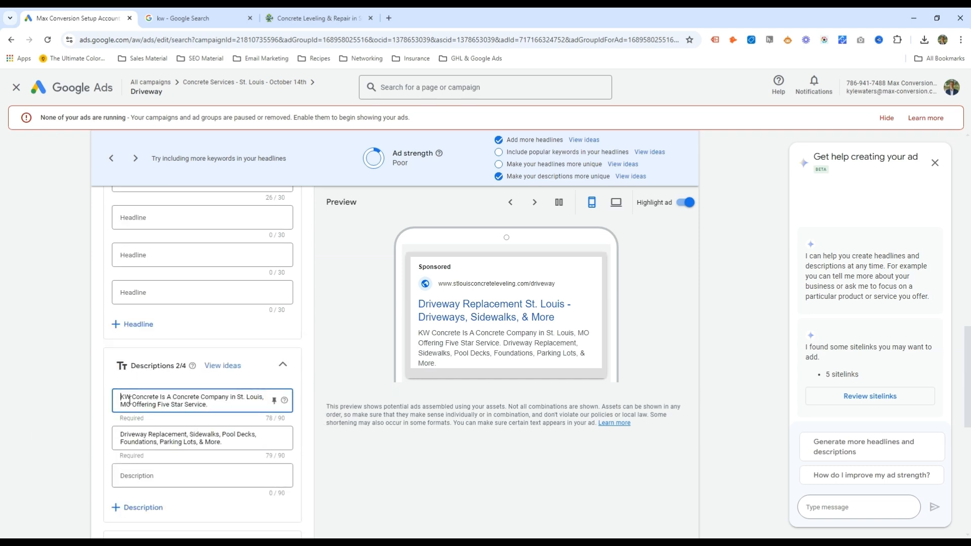
{"action": "left_click_drag", "start_coordinate": [126, 399], "coordinate": [157, 400]}
{"action": "left_click", "coordinate": [177, 397]}
{"action": "type", "text": "Driveway"}
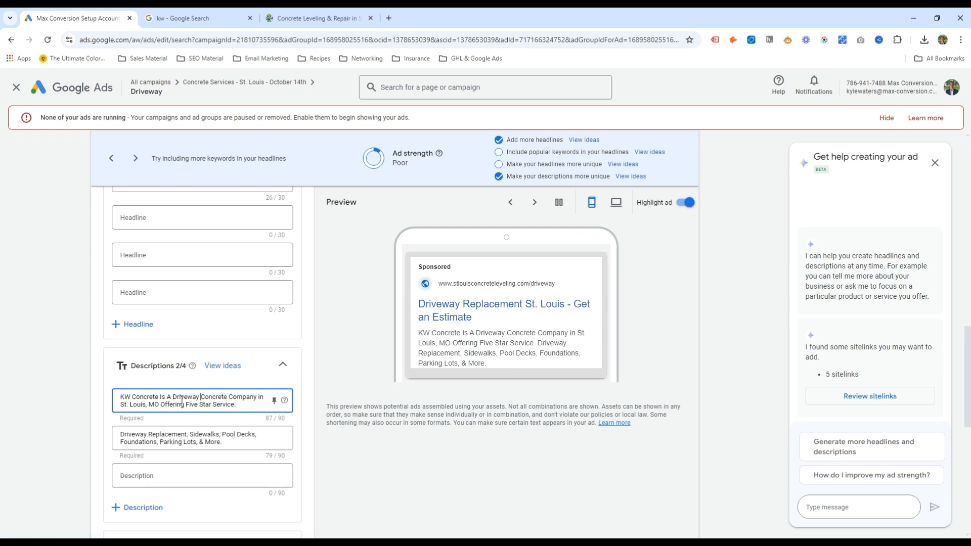
Step: Review the two descriptions of the Driveway ad and save the ad
{"action": "left_click_drag", "start_coordinate": [160, 405], "coordinate": [253, 404]}
{"action": "left_click", "coordinate": [254, 405]}
{"action": "left_click", "coordinate": [225, 439]}
{"action": "triple_click", "coordinate": [191, 442]}
{"action": "left_click", "coordinate": [190, 441]}
{"action": "scroll", "coordinate": [182, 428], "scroll_direction": "down", "scroll_amount": 8}
{"action": "left_click", "coordinate": [118, 495]}
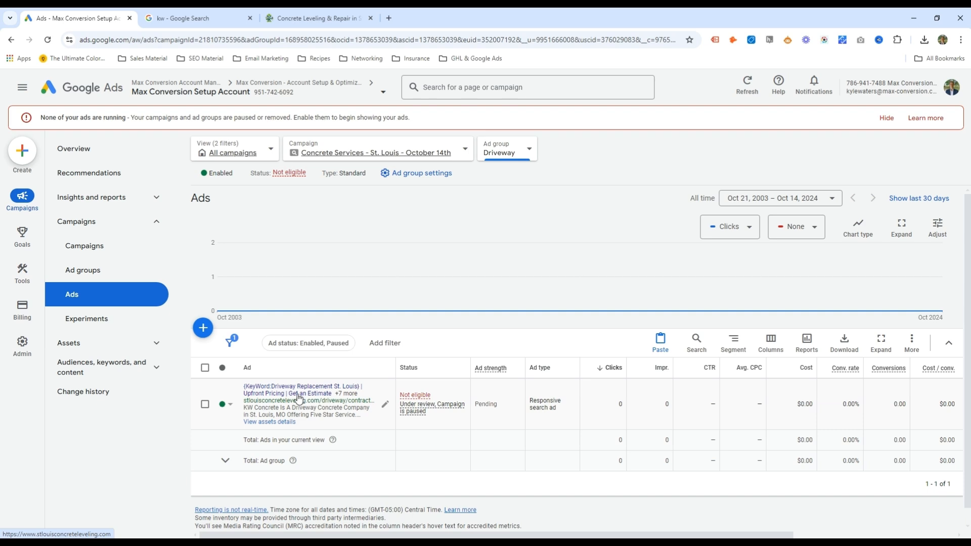
Step: Switch to the Patio ad group and open its responsive search ad for editing
{"action": "left_click", "coordinate": [153, 225]}
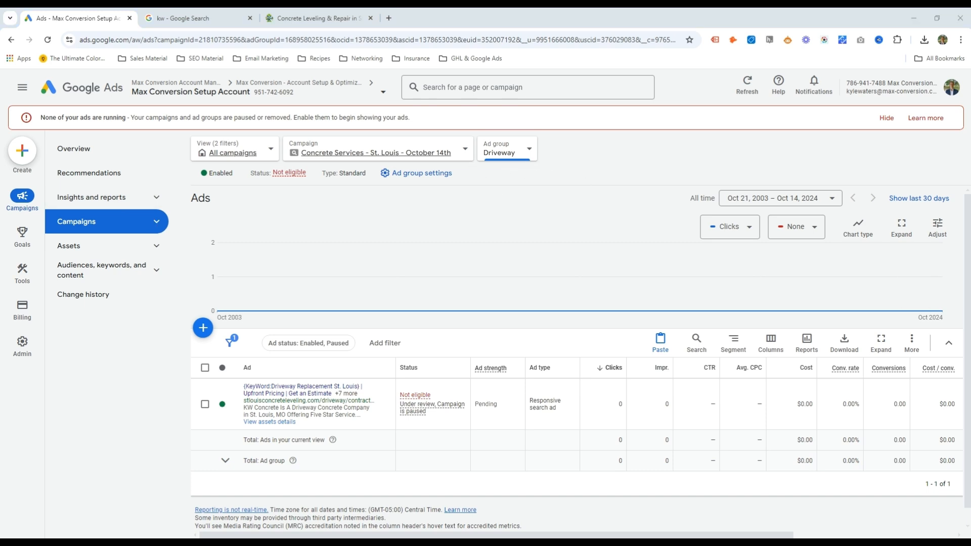
{"action": "left_click", "coordinate": [529, 147]}
{"action": "scroll", "coordinate": [529, 380], "scroll_direction": "down", "scroll_amount": 1}
{"action": "left_click", "coordinate": [528, 404]}
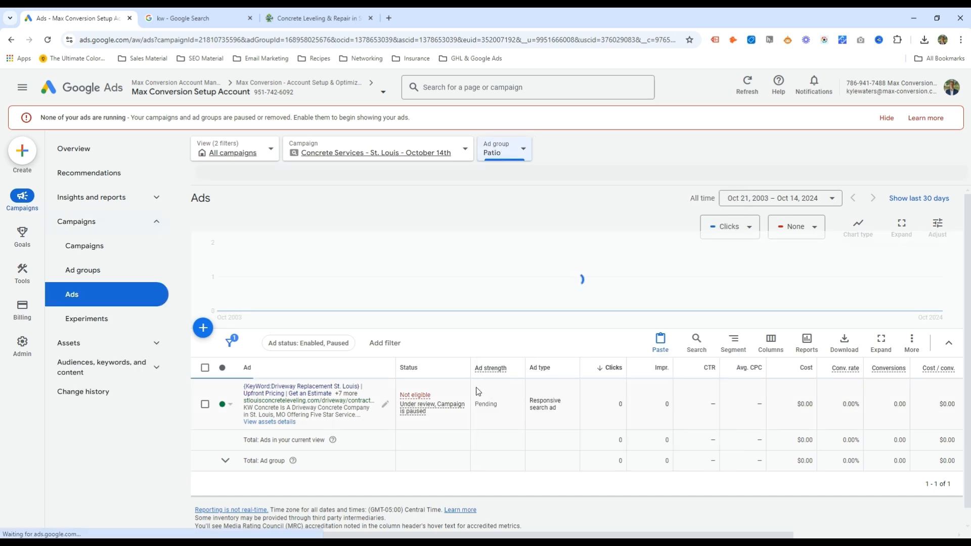
{"action": "left_click", "coordinate": [386, 404]}
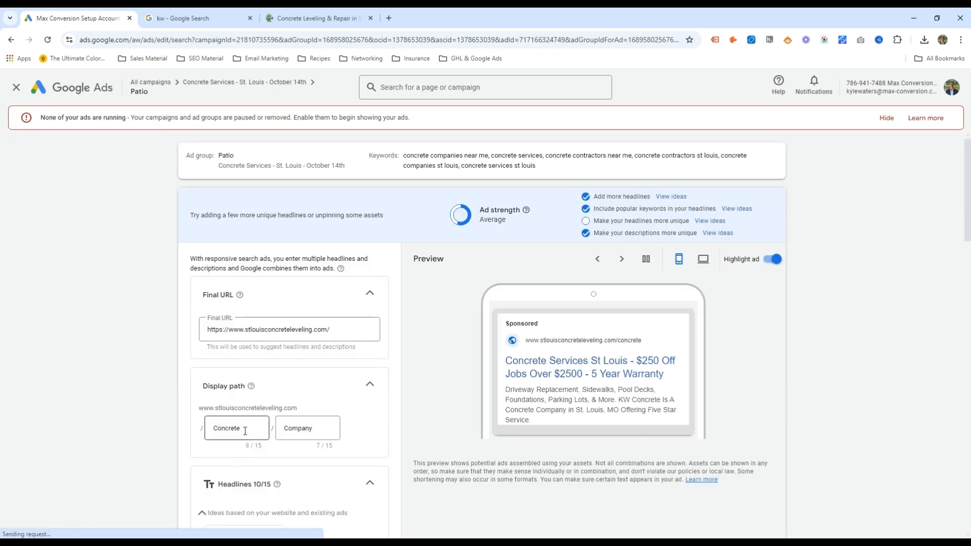
Step: Change the first display path field of the Patio ad to Patio-Concrete
{"action": "double_click", "coordinate": [241, 431]}
{"action": "type", "text": "Patio-Concrette"}
{"action": "scroll", "coordinate": [216, 406], "scroll_direction": "down", "scroll_amount": 3}
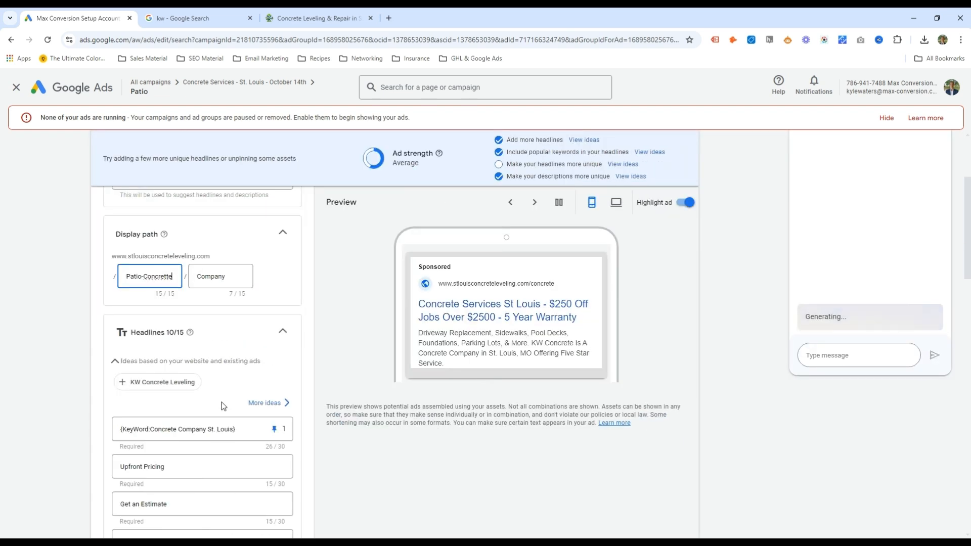
Step: Set the default text of the first headline's keyword insertion to "Patio Concrete Company STL" and apply it
{"action": "scroll", "coordinate": [238, 395], "scroll_direction": "down", "scroll_amount": 2}
{"action": "left_click", "coordinate": [164, 328]}
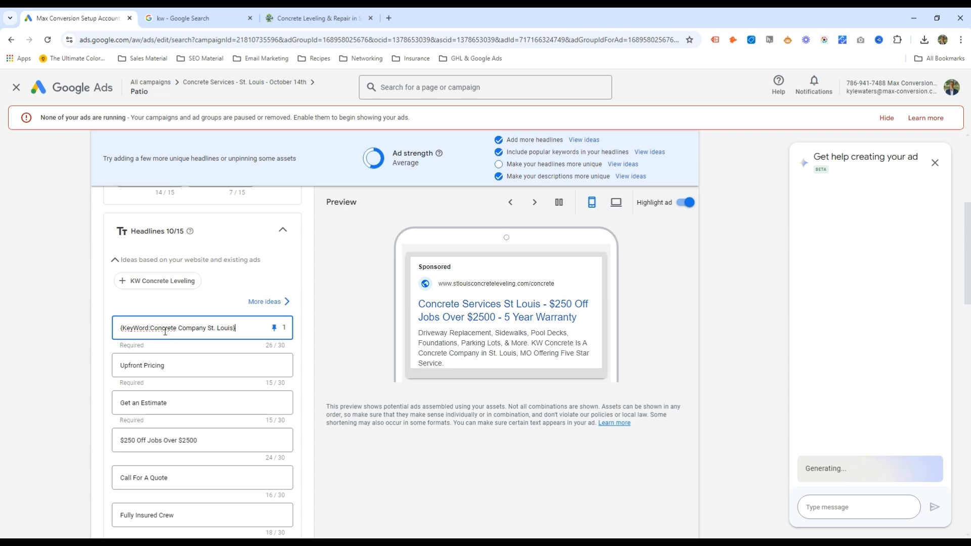
{"action": "double_click", "coordinate": [144, 423]}
{"action": "type", "text": "Patio Concrete"}
{"action": "key", "text": "ctrl+shift+Right"}
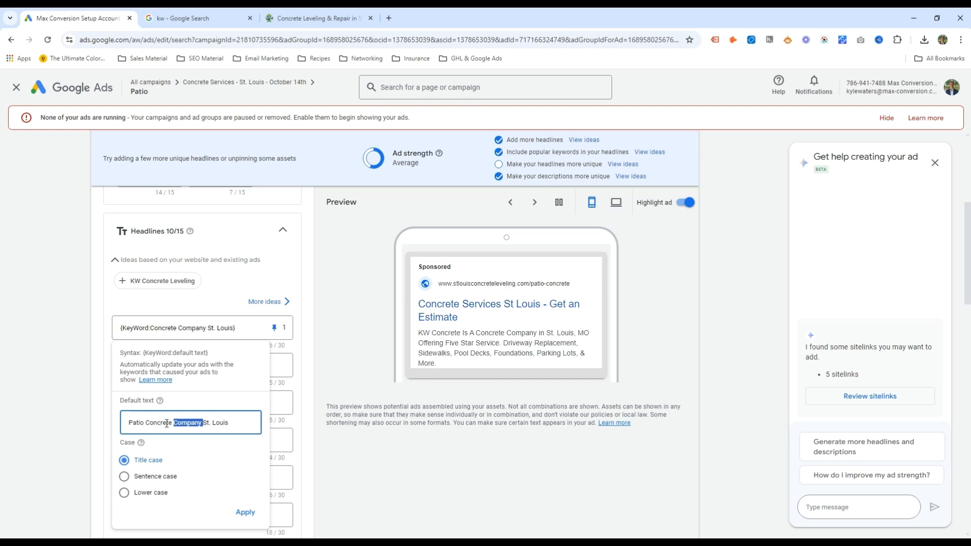
{"action": "key", "text": "Return"}
{"action": "left_click", "coordinate": [216, 334]}
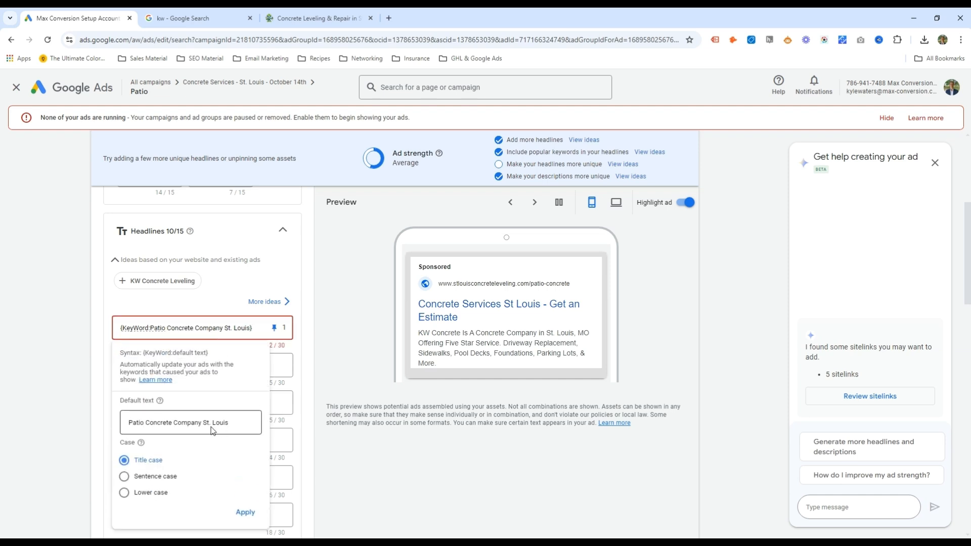
{"action": "left_click_drag", "start_coordinate": [202, 425], "coordinate": [369, 425]}
{"action": "type", "text": "ST"}
{"action": "left_click", "coordinate": [245, 512]}
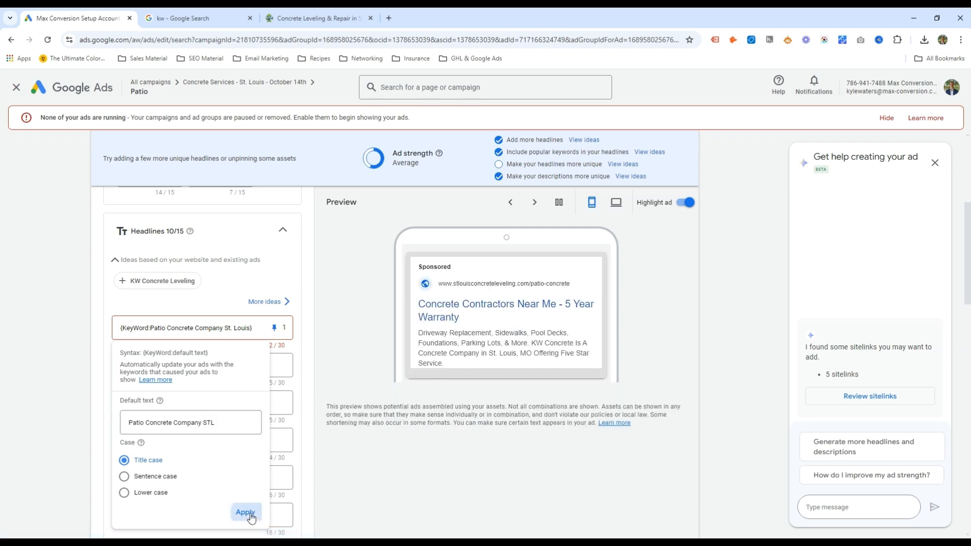
Step: Add the headline "Patio Replacement & Install" in the first empty headline field
{"action": "scroll", "coordinate": [168, 375], "scroll_direction": "down", "scroll_amount": 2}
{"action": "scroll", "coordinate": [169, 375], "scroll_direction": "down", "scroll_amount": 5}
{"action": "left_click", "coordinate": [151, 354]}
{"action": "type", "text": "Patio Replac"}
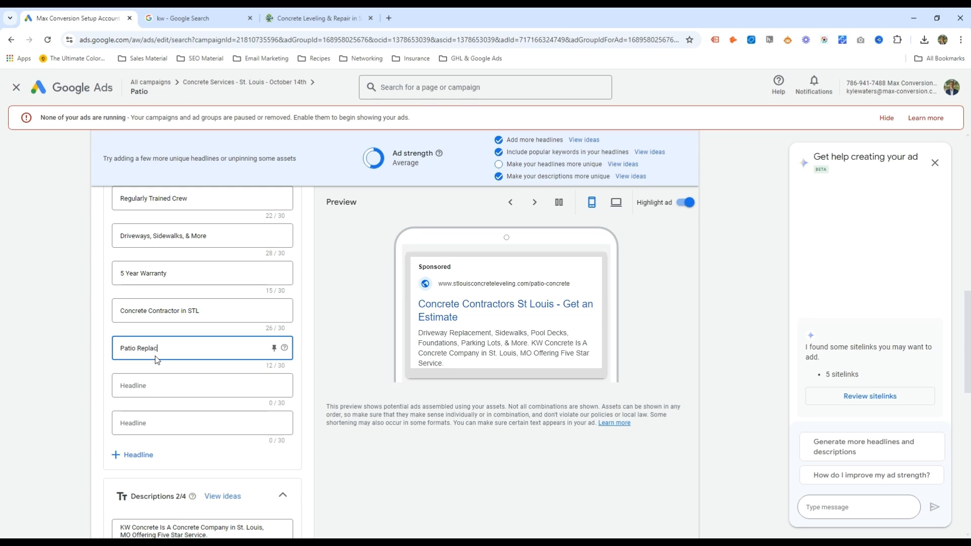
{"action": "type", "text": "ement & Installation"}
{"action": "key", "text": "ctrl+shift+Left"}
{"action": "type", "text": "Install"}
Step: Insert "Patio" before "Concrete Company" in the first description and save the Patio ad
{"action": "scroll", "coordinate": [197, 334], "scroll_direction": "down", "scroll_amount": 3}
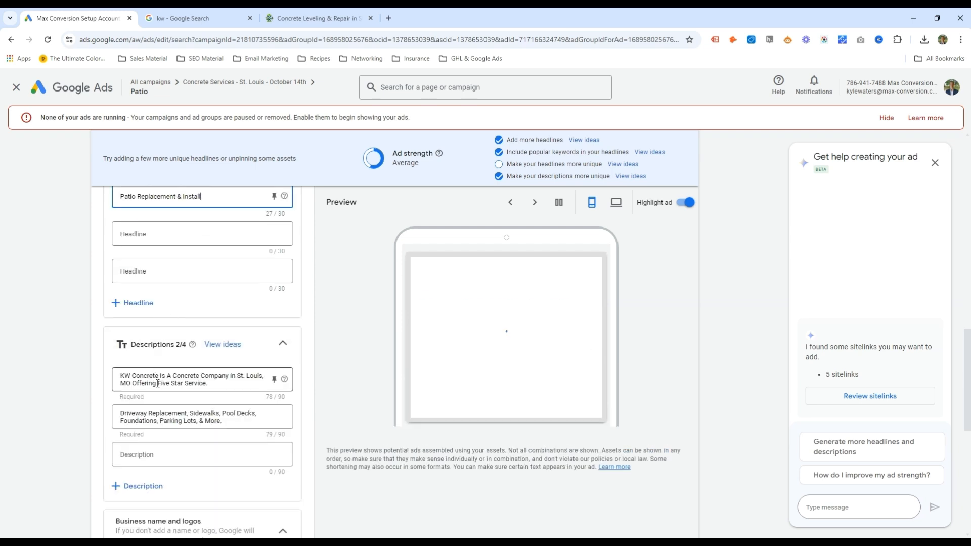
{"action": "left_click", "coordinate": [174, 377]}
{"action": "type", "text": "Patio"}
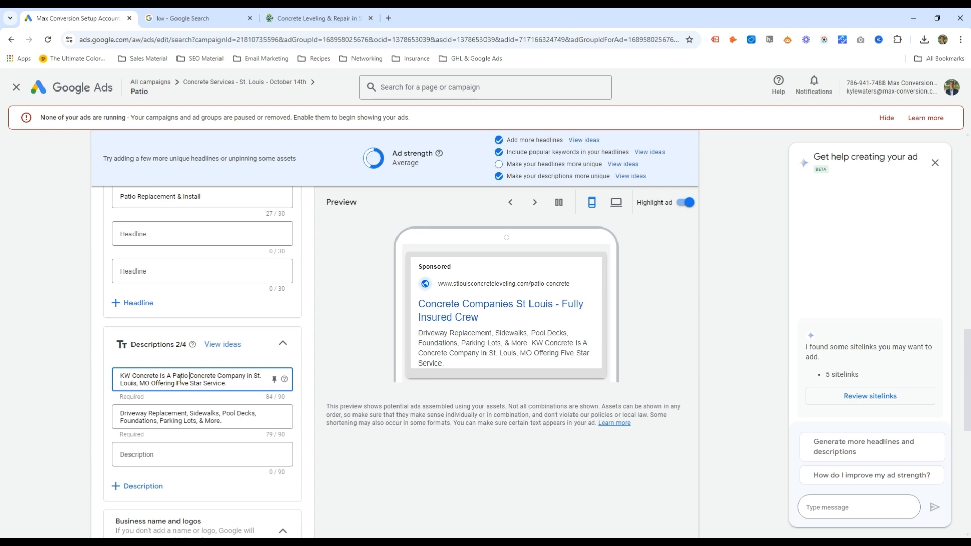
{"action": "scroll", "coordinate": [217, 393], "scroll_direction": "down", "scroll_amount": 5}
{"action": "left_click", "coordinate": [107, 494]}
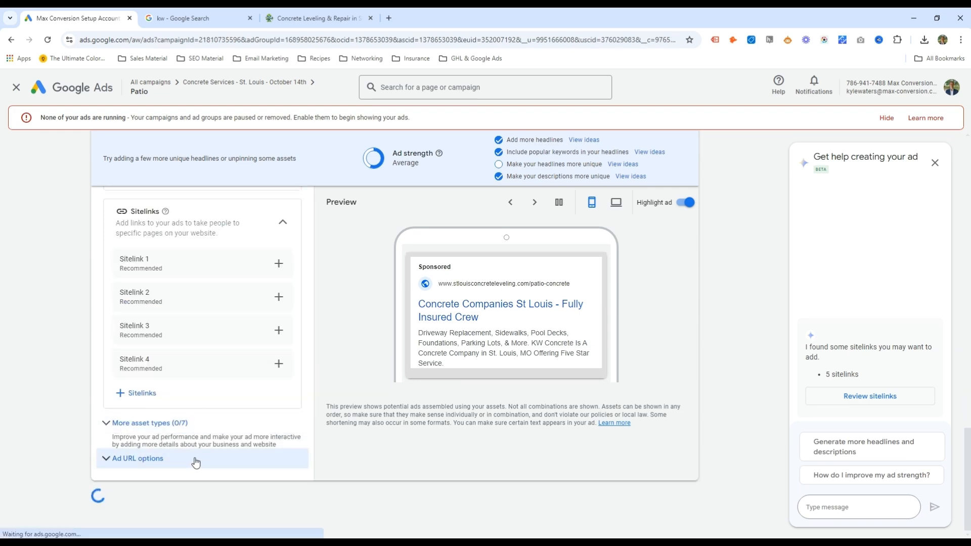
Step: Open the Patio ad group's search keywords and remove all existing keywords
{"action": "left_click", "coordinate": [101, 368]}
{"action": "left_click", "coordinate": [120, 390]}
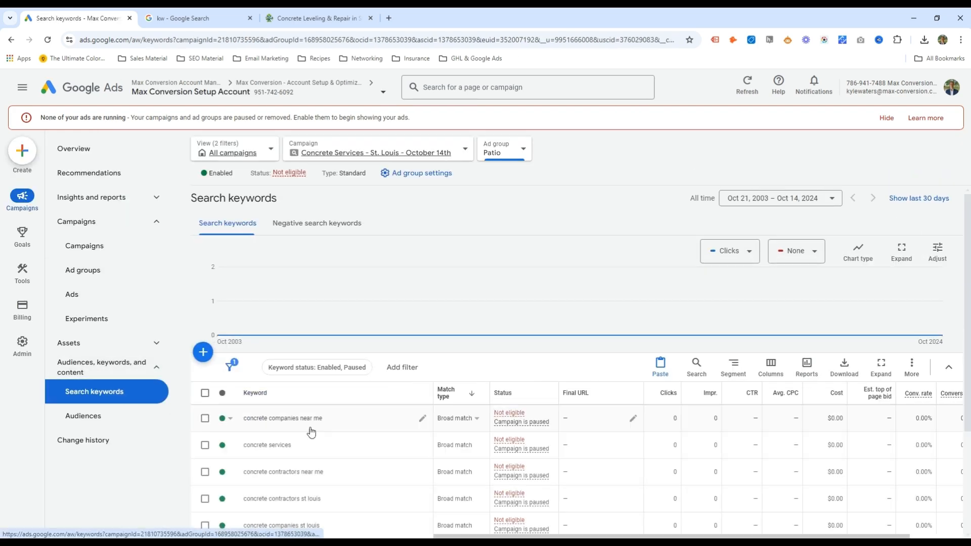
{"action": "left_click", "coordinate": [205, 246]}
{"action": "left_click", "coordinate": [272, 218]}
{"action": "left_click", "coordinate": [190, 348]}
{"action": "left_click", "coordinate": [586, 341]}
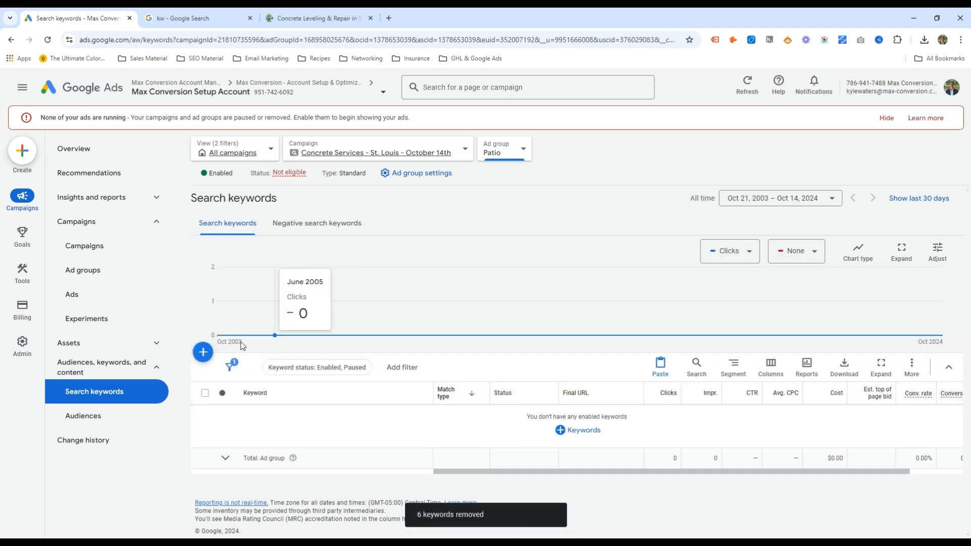
Step: Start adding keywords with "patio concrete company" and get keyword ideas for the same phrase
{"action": "left_click", "coordinate": [203, 353]}
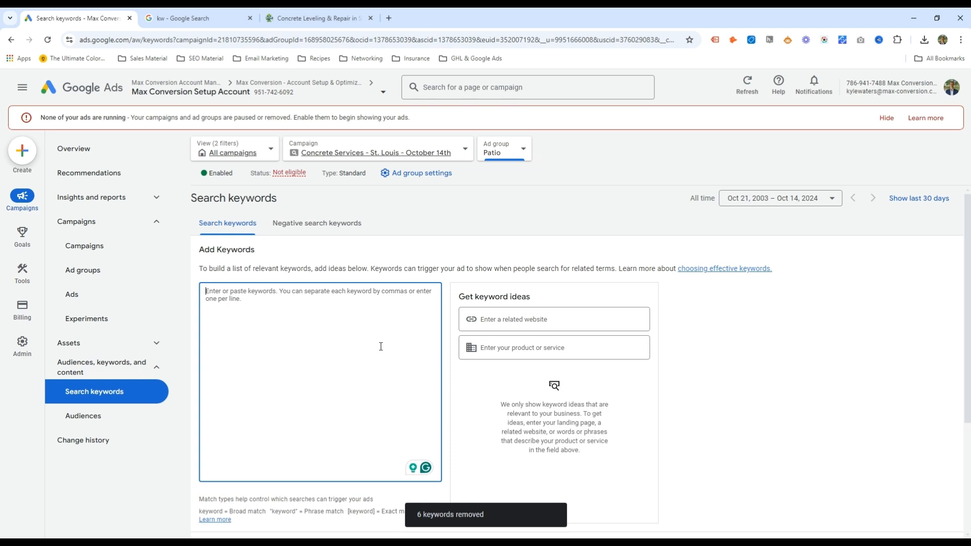
{"action": "type", "text": "pat"}
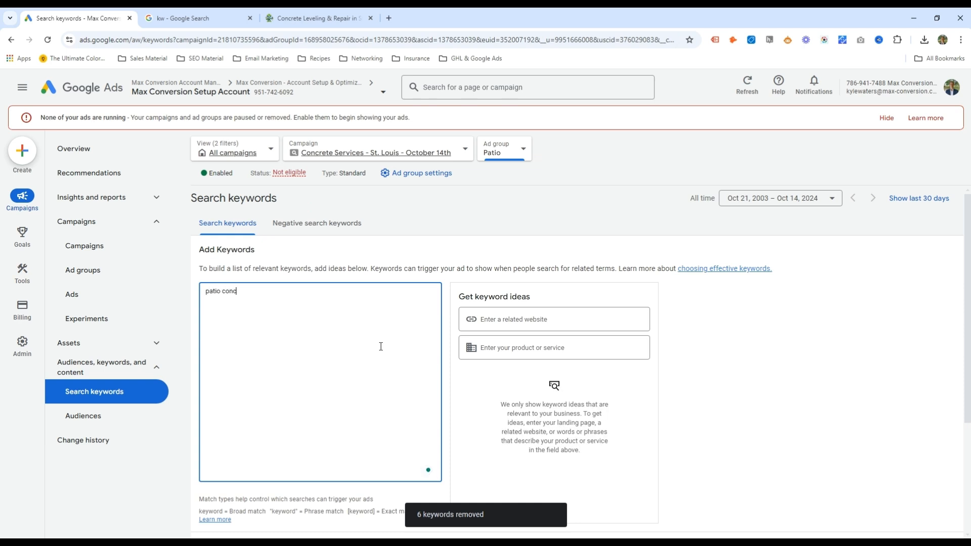
{"action": "type", "text": "io concrete company"}
{"action": "key", "text": "ctrl+a"}
{"action": "key", "text": "ctrl+c"}
{"action": "left_click", "coordinate": [536, 354]}
{"action": "key", "text": "ctrl+v"}
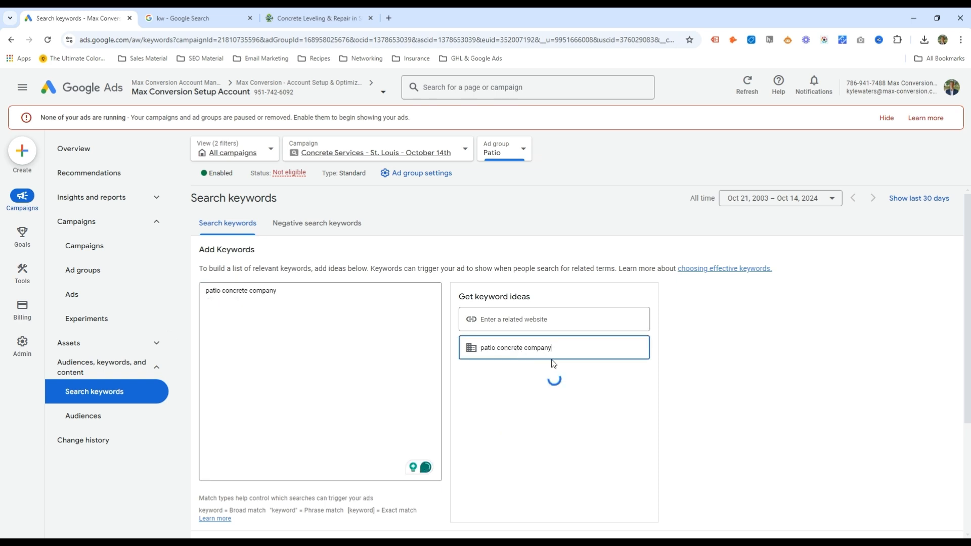
Step: Add the ideas concrete patio contractors near me, concrete patio companies near me, concrete patio contractors and concrete patio installers near me
{"action": "left_click", "coordinate": [563, 403]}
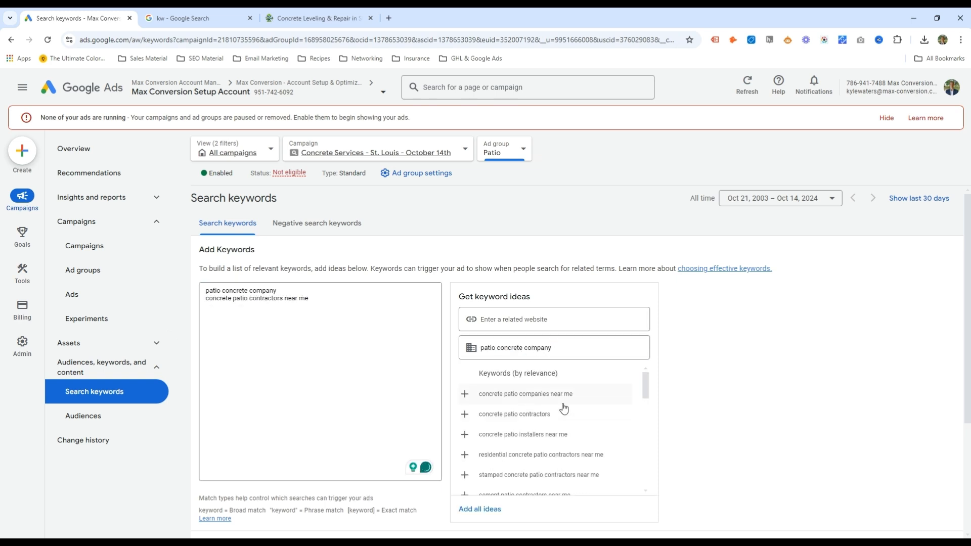
{"action": "left_click", "coordinate": [563, 402]}
{"action": "left_click", "coordinate": [562, 403]}
{"action": "left_click", "coordinate": [566, 403]}
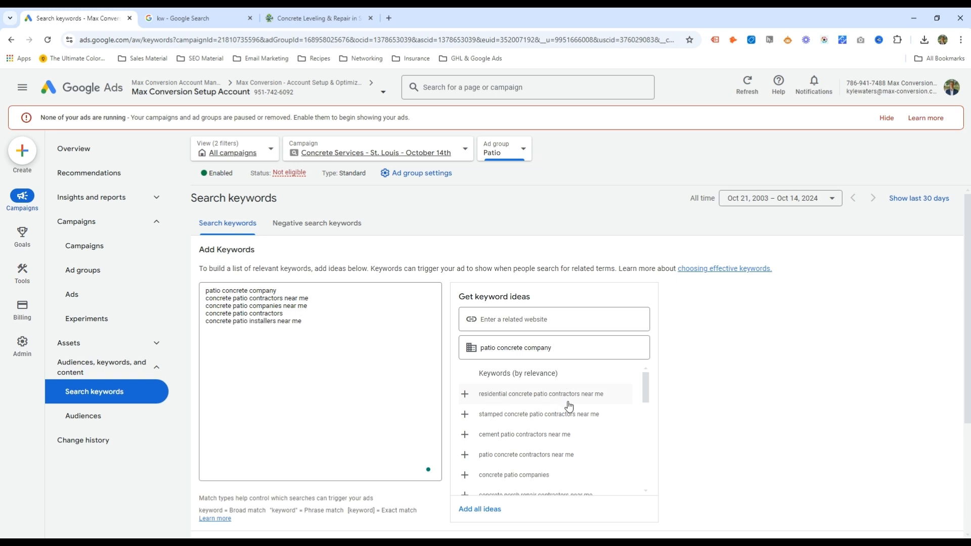
Step: Add the ideas residential concrete patio contractors near me, concrete patio companies and patio concrete companies near me
{"action": "left_click", "coordinate": [582, 399]}
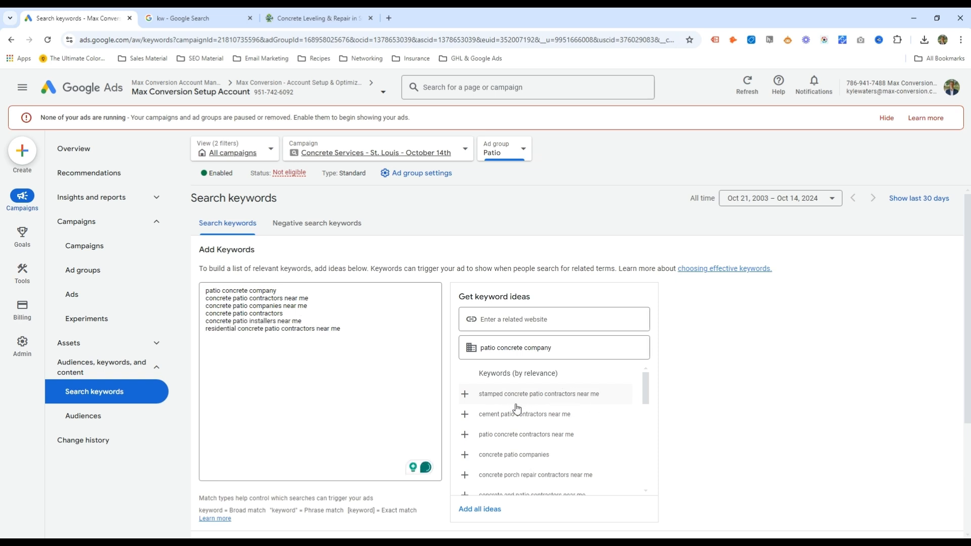
{"action": "left_click", "coordinate": [536, 460]}
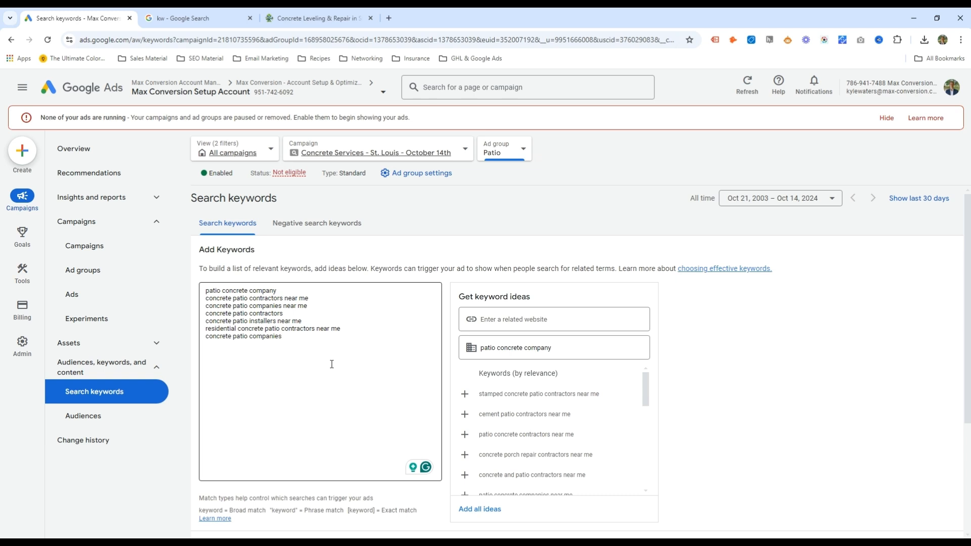
{"action": "left_click", "coordinate": [355, 388]}
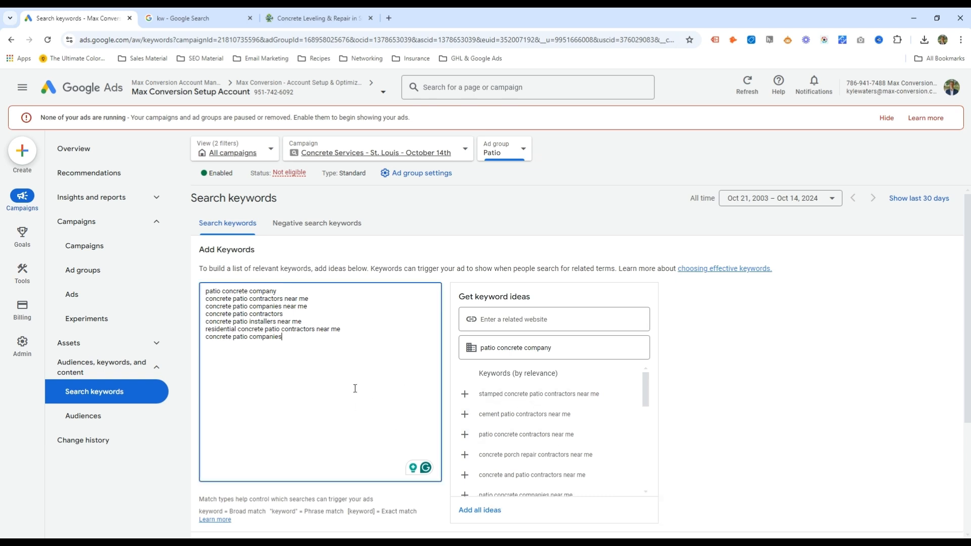
{"action": "scroll", "coordinate": [536, 464], "scroll_direction": "down", "scroll_amount": 1}
{"action": "left_click", "coordinate": [556, 446]}
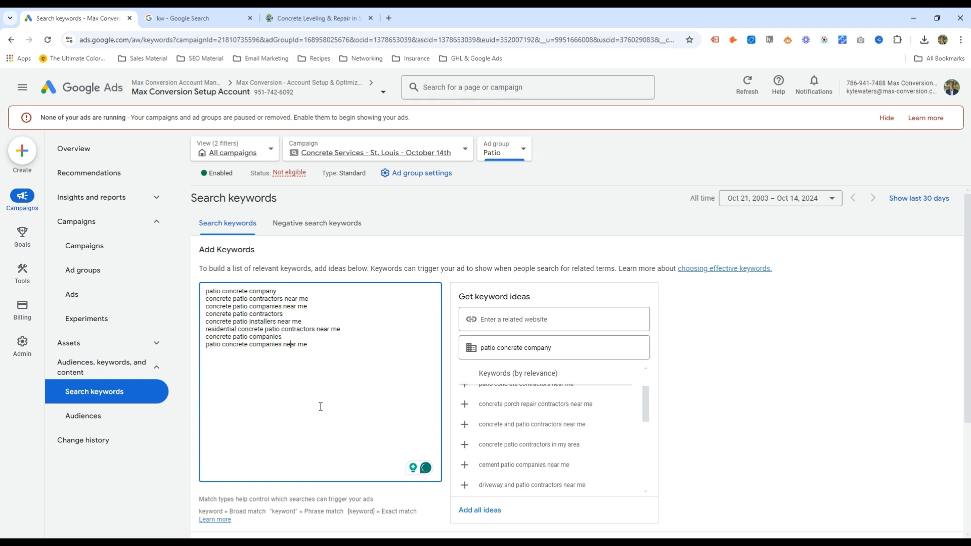
Step: Add "st louis" keywords for concrete patio contractors, concrete patio company and concrete patio services, and save the Patio keywords
{"action": "key", "text": "ctrl+a"}
{"action": "left_click", "coordinate": [304, 307]}
{"action": "left_click_drag", "start_coordinate": [277, 292], "coordinate": [200, 290]}
{"action": "left_click_drag", "start_coordinate": [283, 299], "coordinate": [191, 303]}
{"action": "left_click", "coordinate": [334, 384]}
{"action": "key", "text": "ctrl+v"}
{"action": "left_click_drag", "start_coordinate": [283, 300], "coordinate": [198, 301]}
{"action": "left_click", "coordinate": [309, 352]}
{"action": "key", "text": "Return"}
{"action": "key", "text": "ctrl+v"}
{"action": "key", "text": "ctrl+v"}
{"action": "key", "text": "ctrl+shift+Left"}
{"action": "type", "text": "services st"}
{"action": "scroll", "coordinate": [305, 351], "scroll_direction": "down", "scroll_amount": 3}
{"action": "left_click", "coordinate": [208, 382]}
Step: Check the ad group list in Online Notepad and switch Google Ads to the Walkway/Sidewalk ad group
{"action": "key", "text": "alt+Tab"}
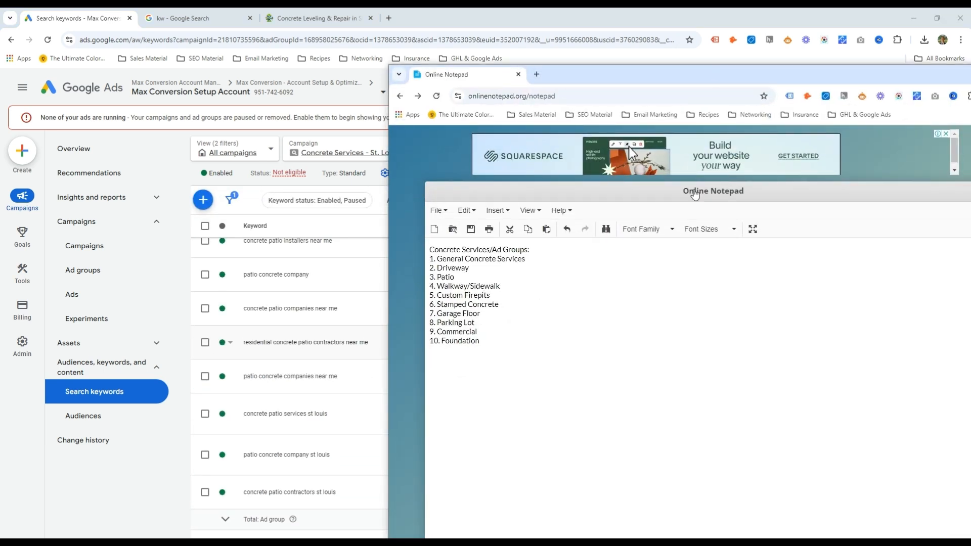
{"action": "left_click_drag", "start_coordinate": [500, 286], "coordinate": [439, 288]}
{"action": "left_click", "coordinate": [726, 57]}
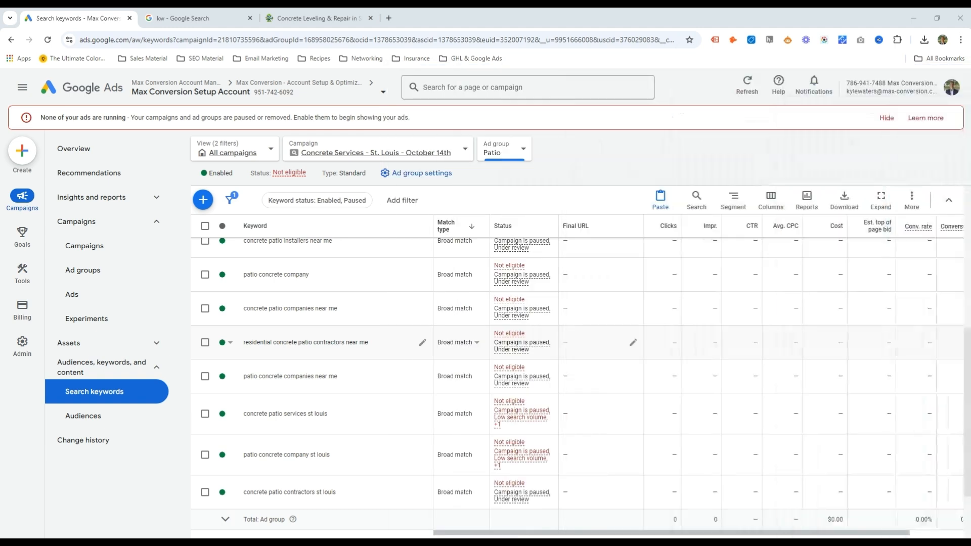
{"action": "left_click", "coordinate": [501, 152]}
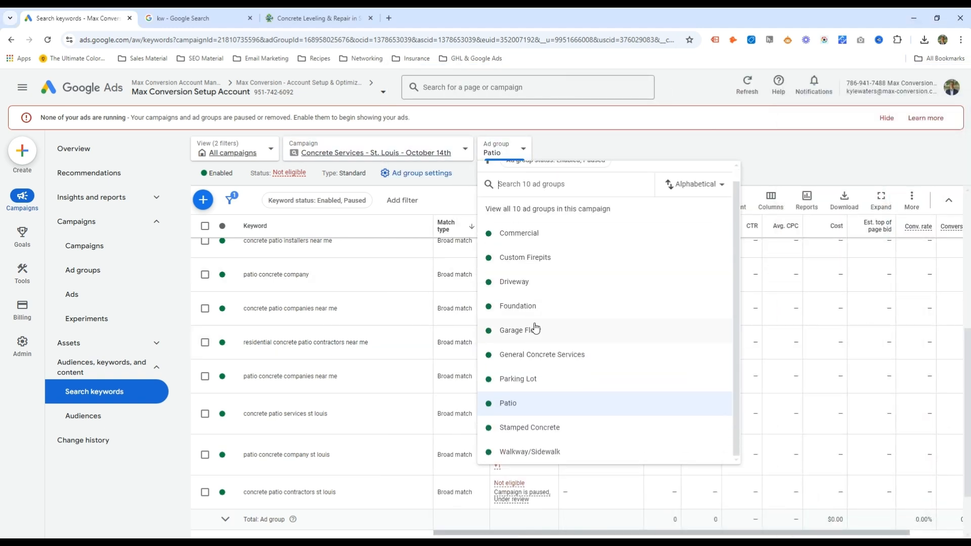
{"action": "left_click", "coordinate": [542, 456]}
Step: Remove all existing keywords from the Walkway/Sidewalk ad group
{"action": "left_click", "coordinate": [205, 393]}
{"action": "left_click", "coordinate": [268, 367]}
{"action": "left_click", "coordinate": [200, 346]}
{"action": "left_click", "coordinate": [583, 343]}
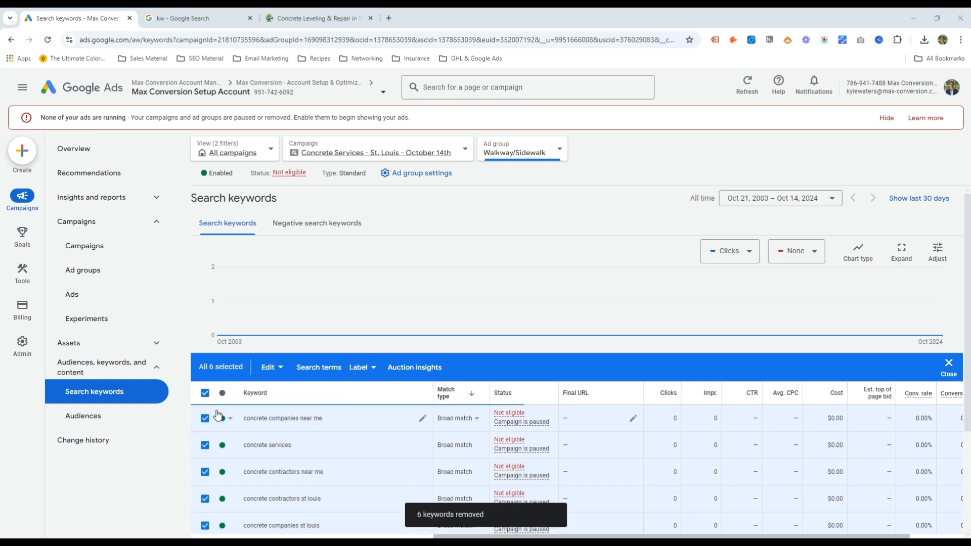
Step: Get keyword ideas for "walkway concrete company" and add that phrase to the new keyword list
{"action": "type", "text": "walkway concrete co"}
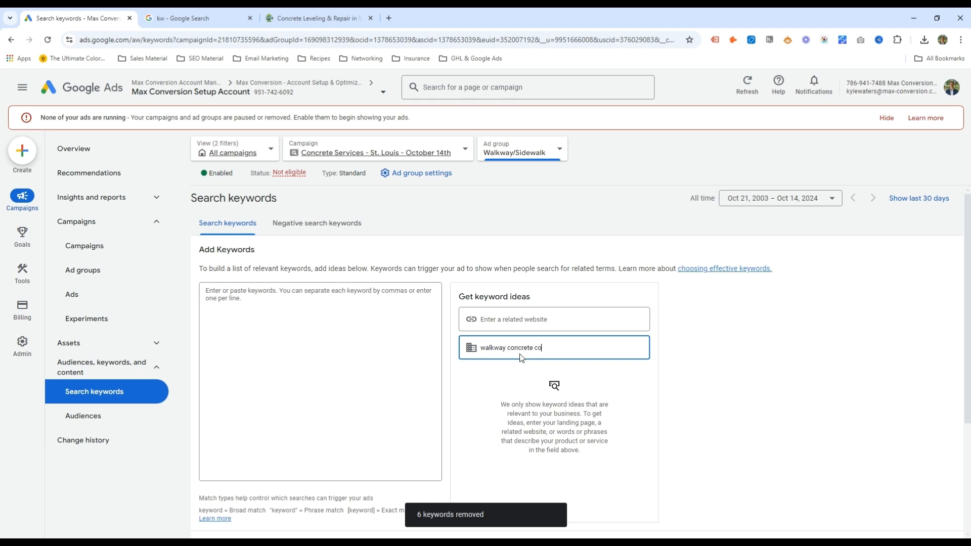
{"action": "left_click", "coordinate": [325, 346]}
{"action": "key", "text": "ctrl+v"}
Step: Change the keyword ideas phrase to "sidewalk concrete company" and add it to the keyword list
{"action": "double_click", "coordinate": [500, 346]}
{"action": "type", "text": "siedw"}
{"action": "key", "text": "BackSpace"}
{"action": "key", "text": "BackSpace"}
{"action": "key", "text": "BackSpace"}
{"action": "type", "text": "dewalk"}
{"action": "triple_click", "coordinate": [501, 345]}
{"action": "key", "text": "ctrl+c"}
{"action": "left_click", "coordinate": [321, 340]}
{"action": "key", "text": "Return"}
{"action": "key", "text": "ctrl+v"}
Step: Add the keywords sidewalk replacement and sidewalk installation, plus a "st louis" version of each
{"action": "key", "text": "ctrl+v"}
{"action": "key", "text": "ctrl+shift+Left"}
{"action": "key", "text": "ctrl+shift+Left"}
{"action": "type", "text": "replacement"}
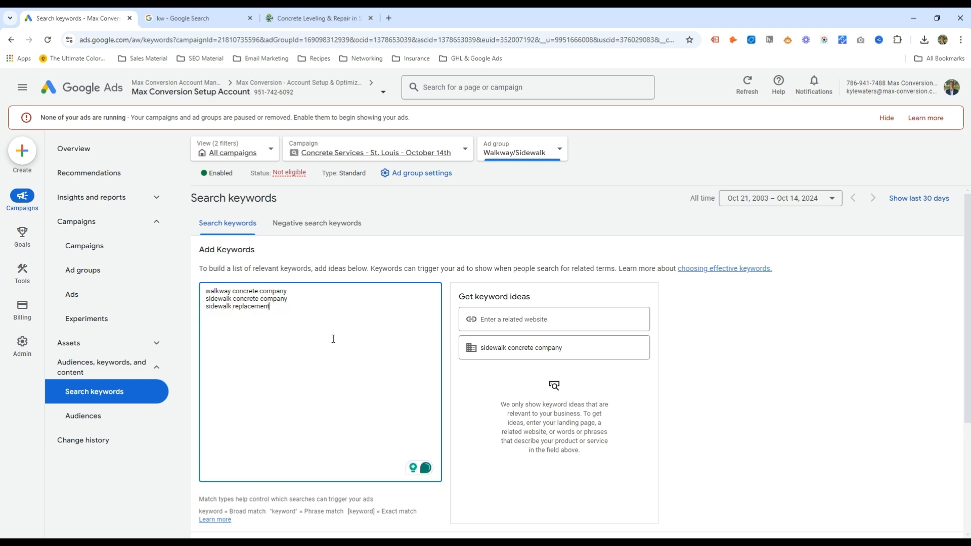
{"action": "key", "text": "ctrl+v"}
{"action": "key", "text": "ctrl+shift+Left"}
{"action": "type", "text": "inst"}
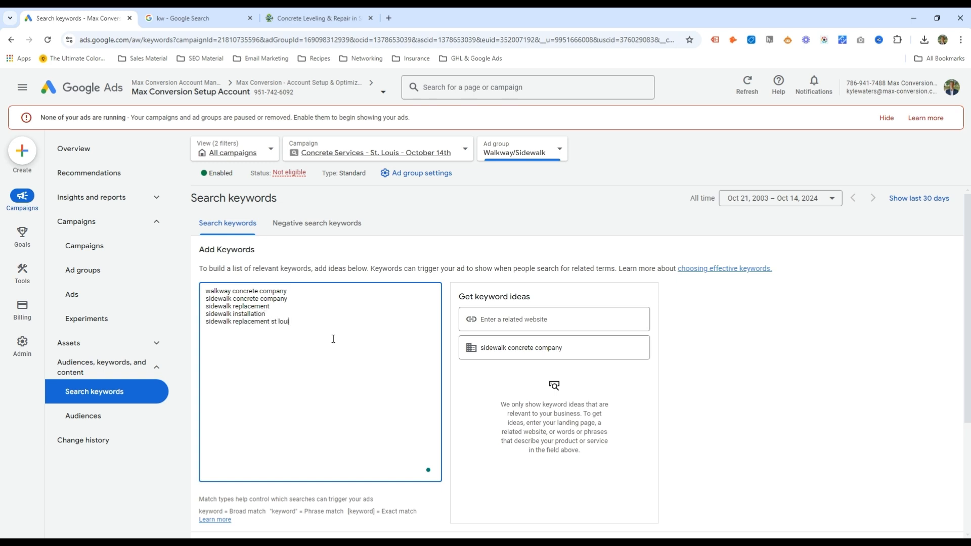
{"action": "key", "text": "ctrl+v"}
{"action": "key", "text": "ctrl+shift+Left"}
{"action": "type", "text": "i"}
Step: Add the keywords sidewalk contractors near me and sidewalk companies near me to the list
{"action": "key", "text": "Return"}
{"action": "key", "text": "ctrl+v"}
{"action": "key", "text": "ctrl+shift+Left"}
{"action": "type", "text": "conc"}
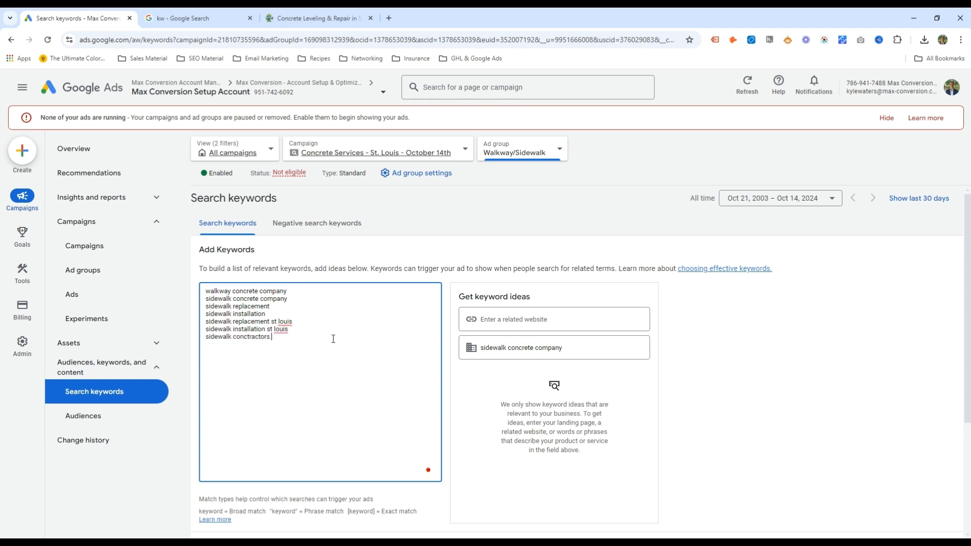
{"action": "key", "text": "shift+Home"}
{"action": "key", "text": "ctrl+c"}
{"action": "key", "text": "End"}
{"action": "key", "text": "Return"}
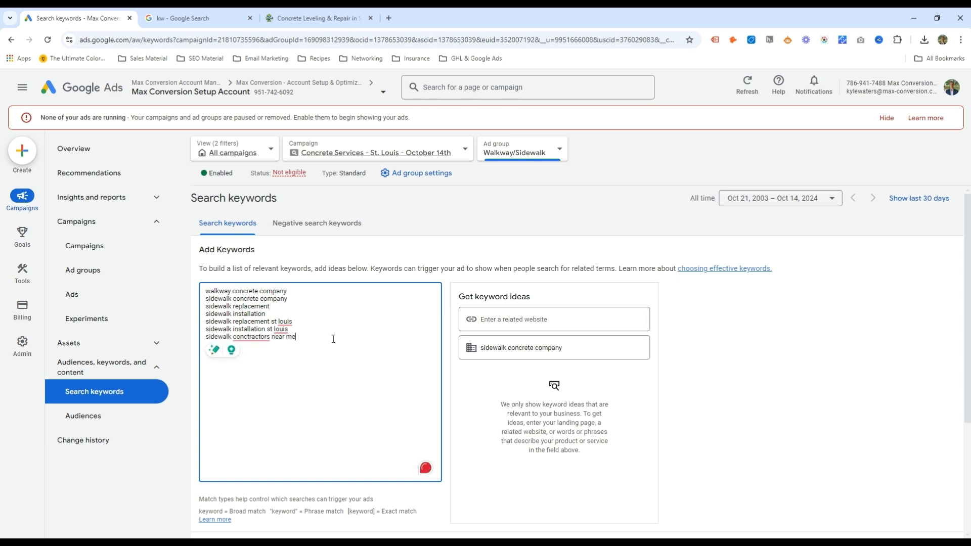
{"action": "key", "text": "ctrl+v"}
{"action": "key", "text": "ctrl+Left"}
{"action": "key", "text": "ctrl+Left"}
{"action": "key", "text": "ctrl+shift+Left"}
{"action": "type", "text": "comp"}
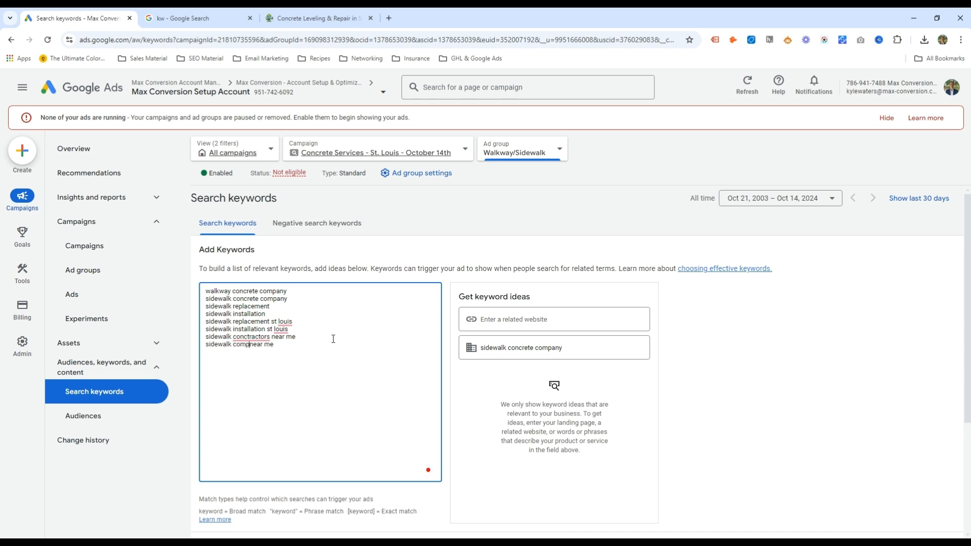
Step: Correct the misspelled "contractors" keyword and save the Walkway/Sidewalk keywords
{"action": "mouse_move", "coordinate": [263, 339]}
{"action": "left_click", "coordinate": [273, 361]}
{"action": "scroll", "coordinate": [280, 407], "scroll_direction": "down", "scroll_amount": 4}
{"action": "left_click", "coordinate": [208, 382]}
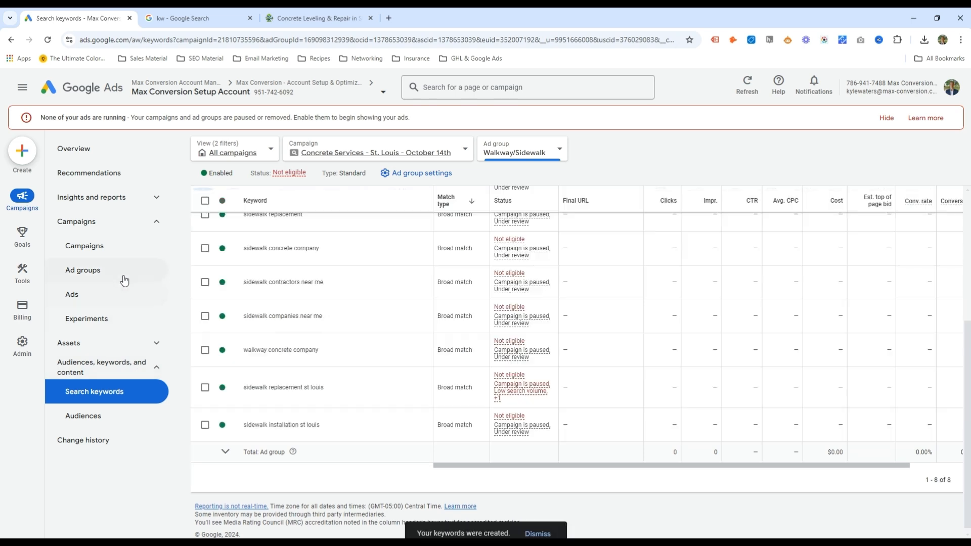
Step: Open the Walkway/Sidewalk ad for editing and set the first part of its display path to "Sidewalk"
{"action": "left_click", "coordinate": [122, 294]}
{"action": "left_click", "coordinate": [381, 407]}
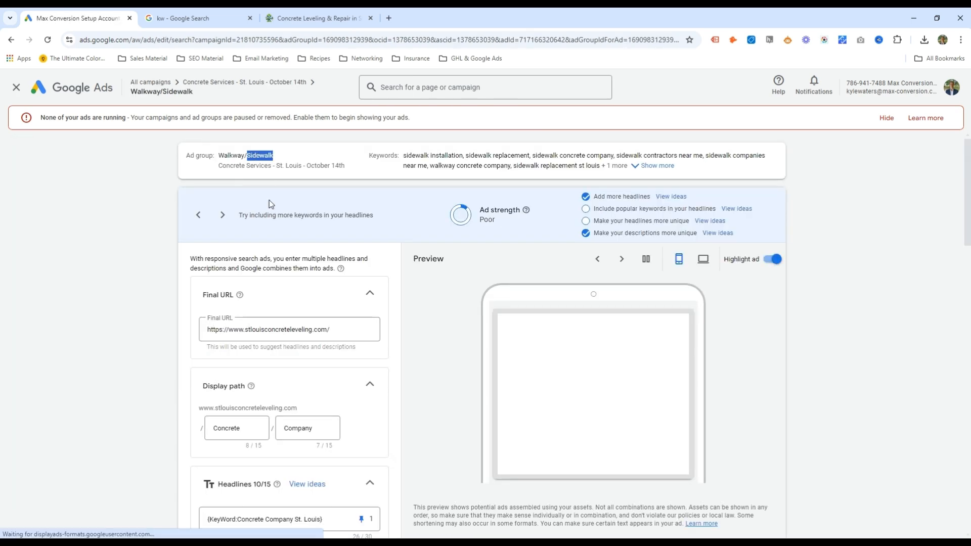
{"action": "double_click", "coordinate": [248, 434]}
{"action": "type", "text": "Sidewalk-Concrete"}
{"action": "key", "text": "ctrl+a"}
{"action": "key", "text": "Right"}
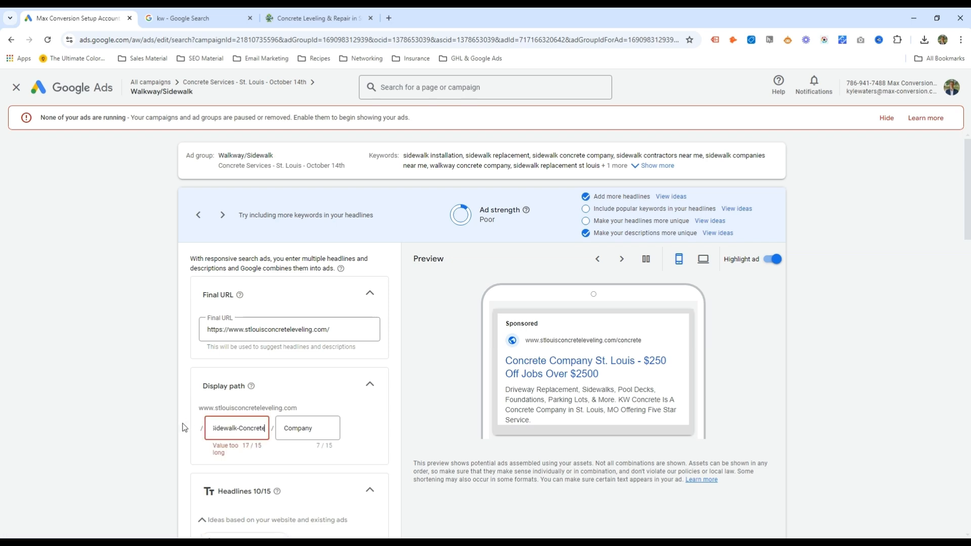
{"action": "key", "text": "ctrl+shift+Left"}
{"action": "key", "text": "BackSpace"}
{"action": "key", "text": "BackSpace"}
{"action": "scroll", "coordinate": [183, 428], "scroll_direction": "down", "scroll_amount": 3}
{"action": "key", "text": "Tab"}
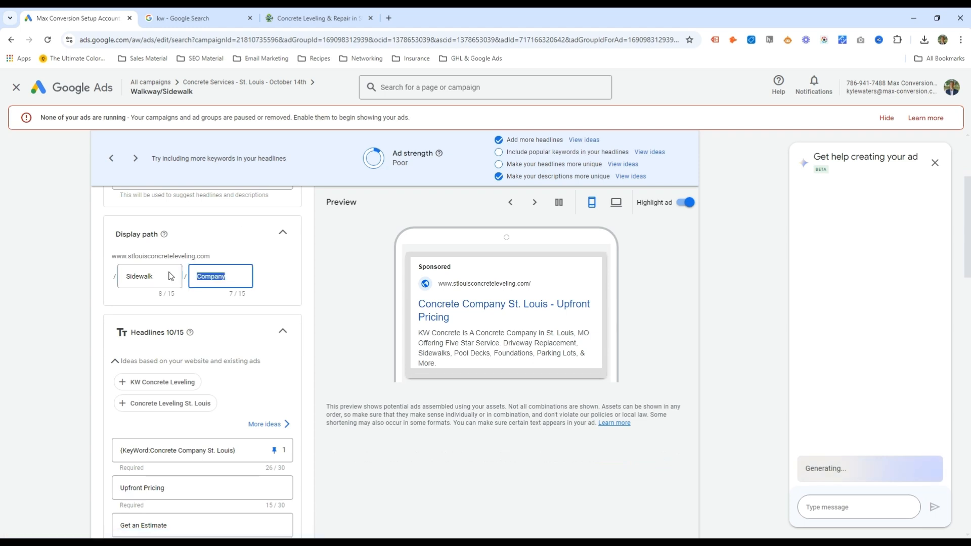
{"action": "scroll", "coordinate": [161, 276], "scroll_direction": "down", "scroll_amount": 4}
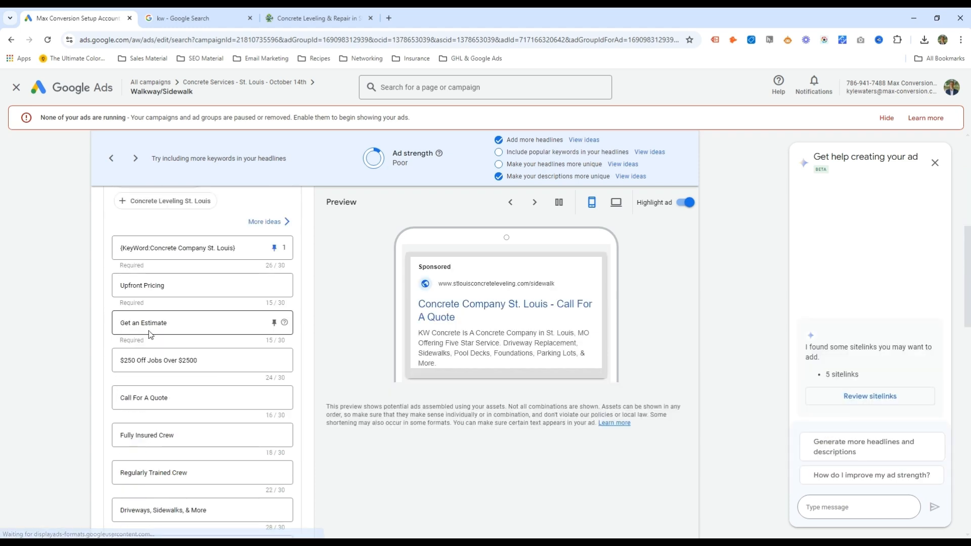
Step: Change the keyword insertion headline's default text to "Sidewalk Replacement St. Louis", keeping it within the 30-character limit
{"action": "left_click", "coordinate": [168, 247]}
{"action": "double_click", "coordinate": [141, 343]}
{"action": "type", "text": "Sidewalk Replacement in"}
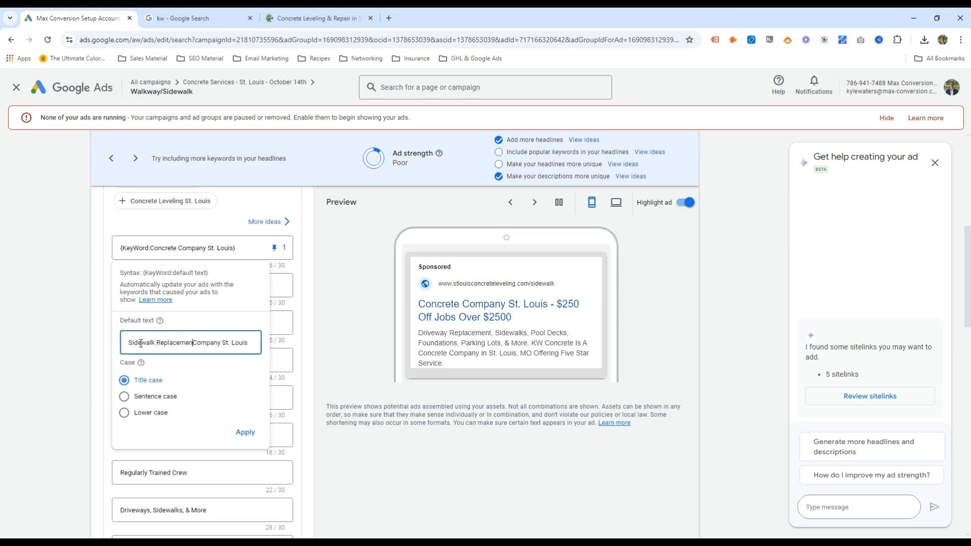
{"action": "key", "text": "ctrl+shift+Right"}
{"action": "key", "text": "BackSpace"}
{"action": "key", "text": "Return"}
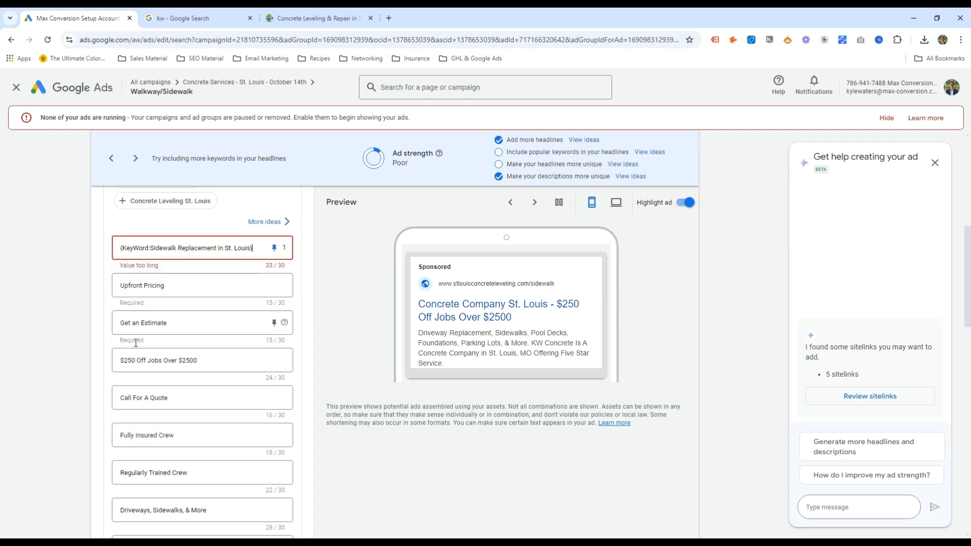
{"action": "left_click", "coordinate": [214, 249]}
{"action": "double_click", "coordinate": [200, 343]}
{"action": "key", "text": "BackSpace"}
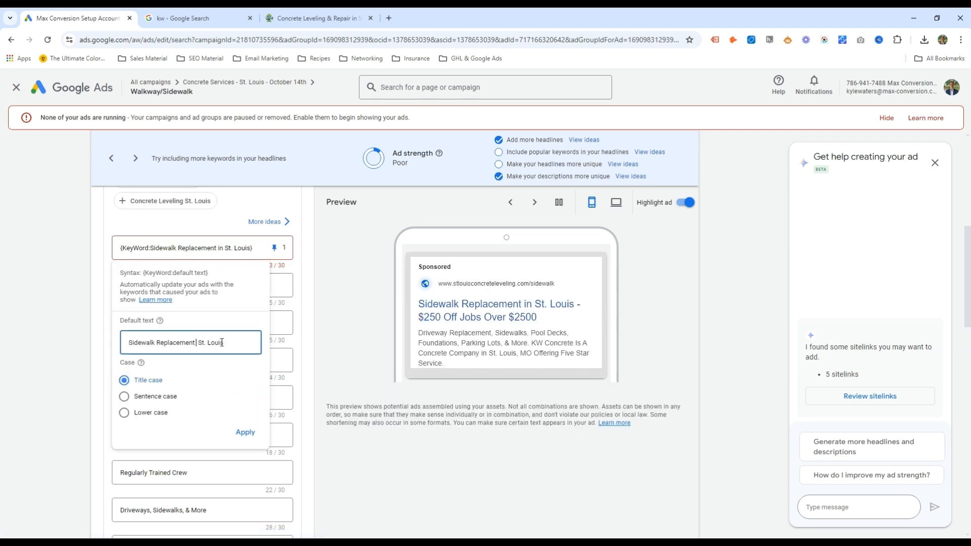
{"action": "key", "text": "Return"}
Step: Add the headline "Sidewalk Contractor In STL" to the ad
{"action": "scroll", "coordinate": [184, 358], "scroll_direction": "down", "scroll_amount": 4}
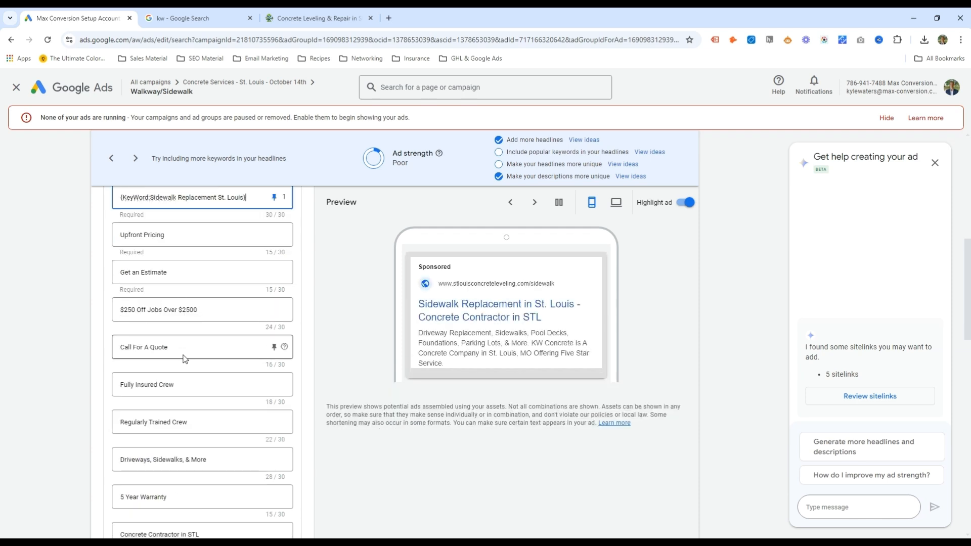
{"action": "left_click", "coordinate": [159, 422]}
{"action": "type", "text": "Sidewalk Contract"}
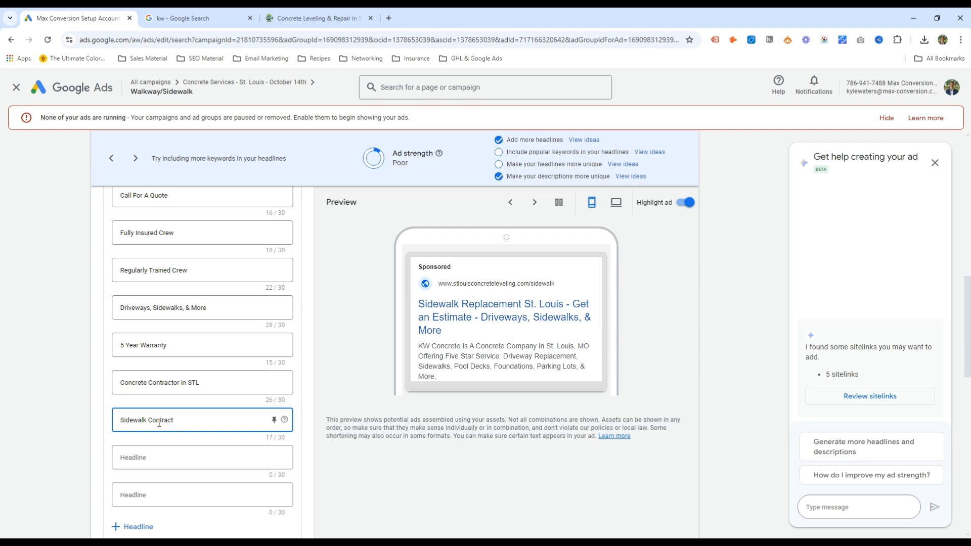
{"action": "scroll", "coordinate": [159, 423], "scroll_direction": "down", "scroll_amount": 6}
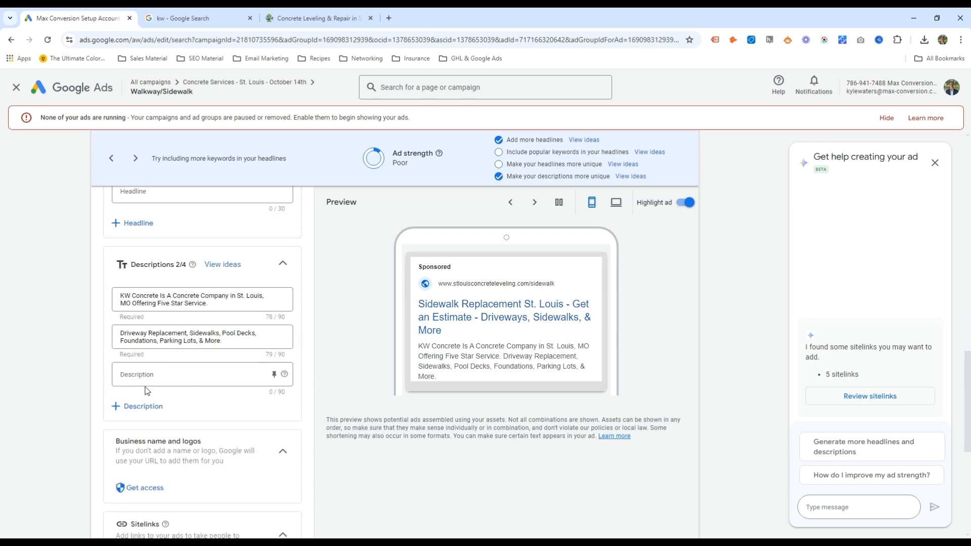
{"action": "scroll", "coordinate": [163, 319], "scroll_direction": "up", "scroll_amount": 4}
{"action": "double_click", "coordinate": [161, 318]}
{"action": "type", "text": "Contractor In STL"}
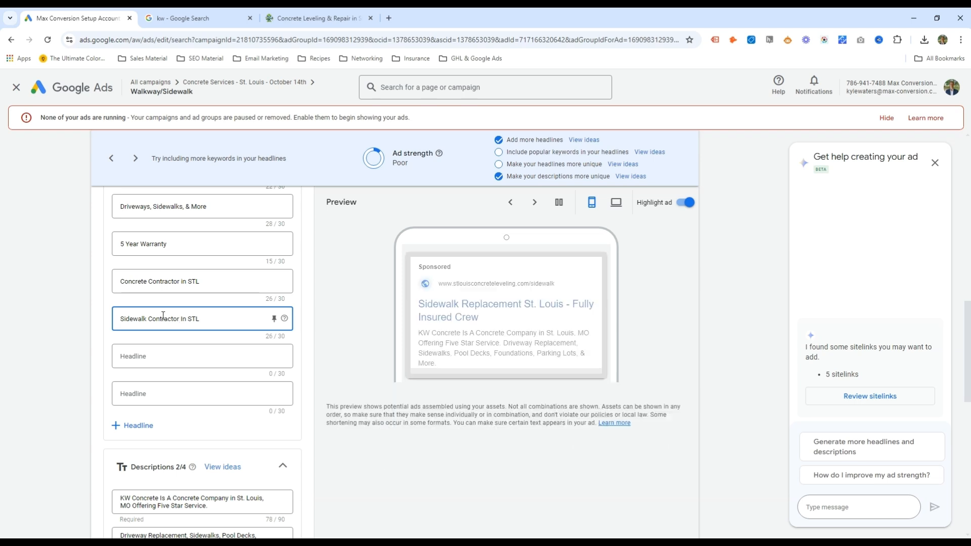
Step: Reword the first description to say "KW Concrete Is A Sidewalk Concrete Company" and save the ad
{"action": "scroll", "coordinate": [162, 316], "scroll_direction": "down", "scroll_amount": 4}
{"action": "left_click", "coordinate": [174, 293]}
{"action": "left_click", "coordinate": [173, 295]}
{"action": "type", "text": "Sidea"}
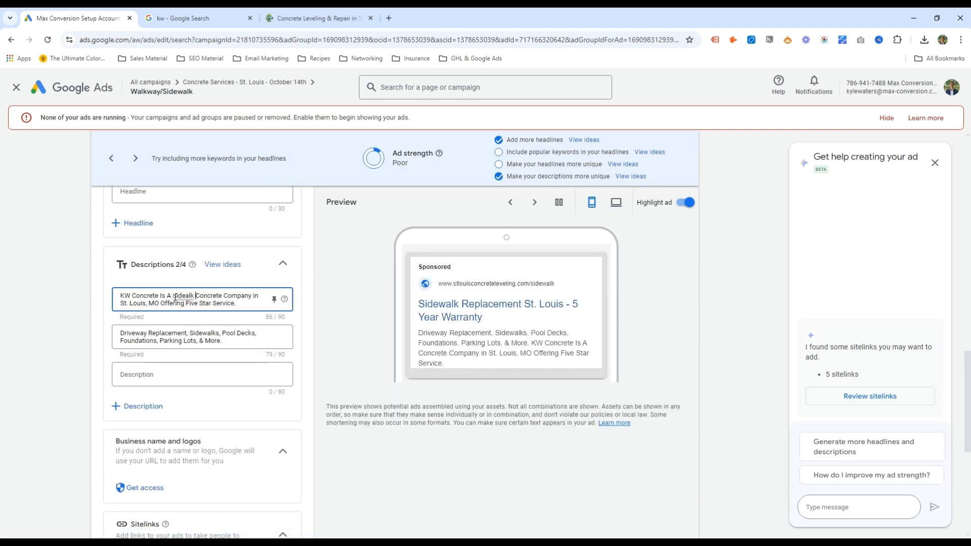
{"action": "key", "text": "BackSpace"}
{"action": "type", "text": "walk"}
{"action": "scroll", "coordinate": [154, 301], "scroll_direction": "down", "scroll_amount": 6}
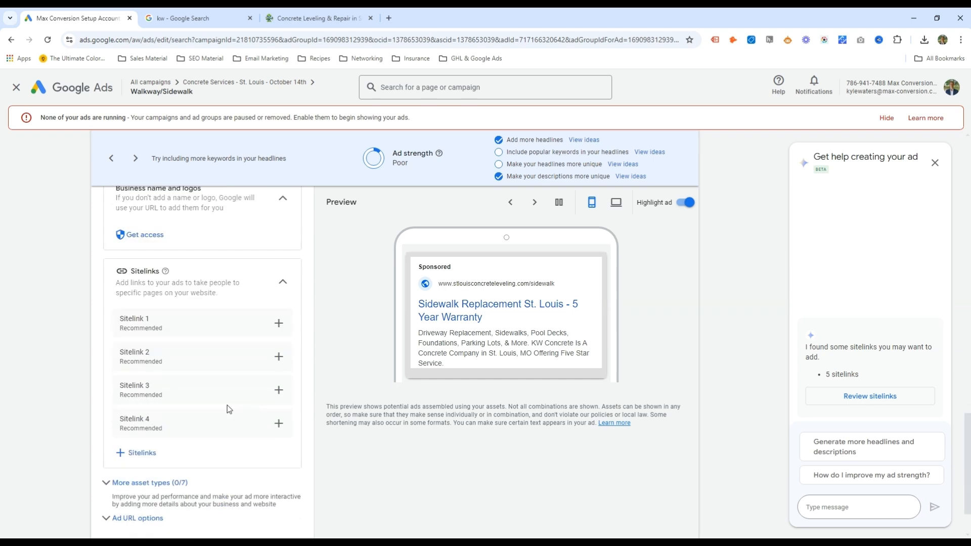
{"action": "left_click", "coordinate": [112, 496]}
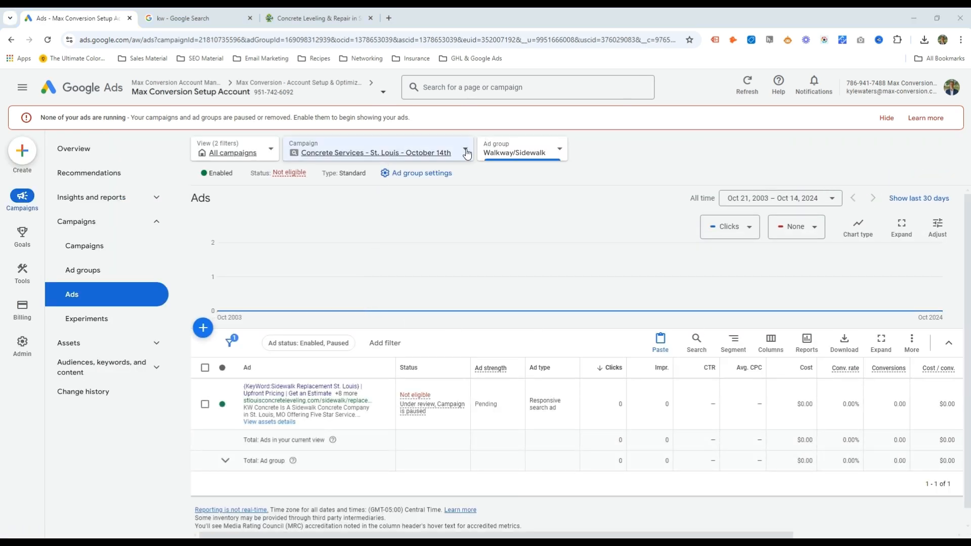
Step: Switch to the Custom Firepits ad group and open its responsive search ad for editing
{"action": "left_click", "coordinate": [521, 151]}
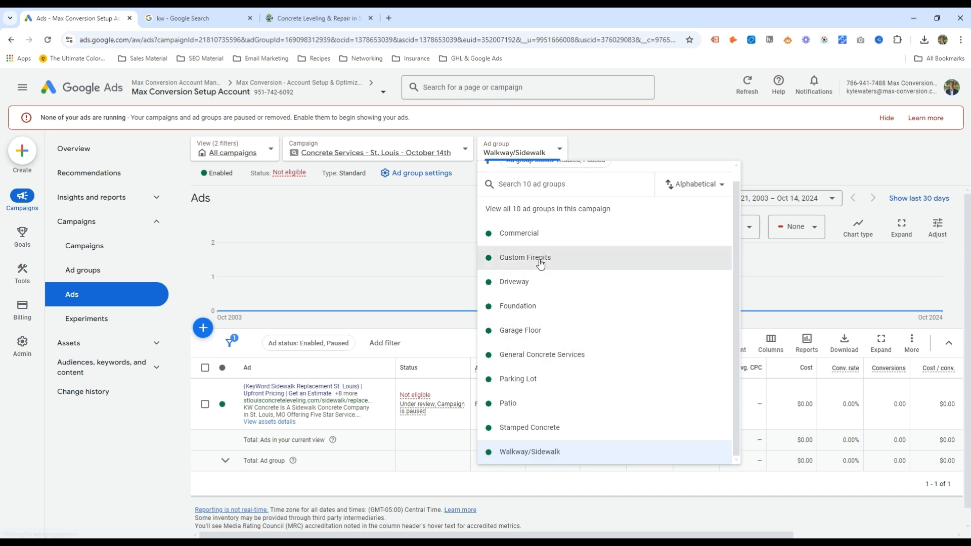
{"action": "left_click", "coordinate": [521, 258]}
{"action": "left_click", "coordinate": [384, 412]}
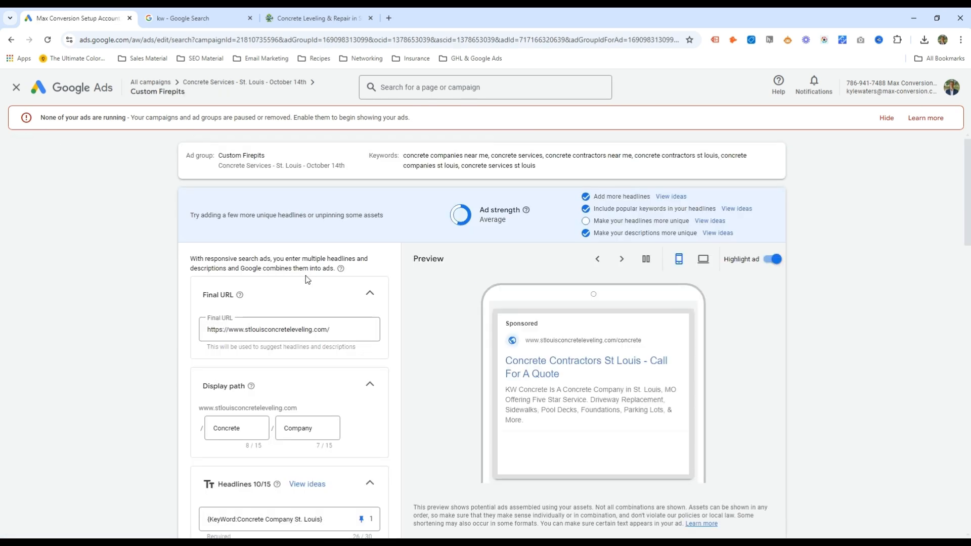
{"action": "scroll", "coordinate": [340, 331], "scroll_direction": "down", "scroll_amount": 4}
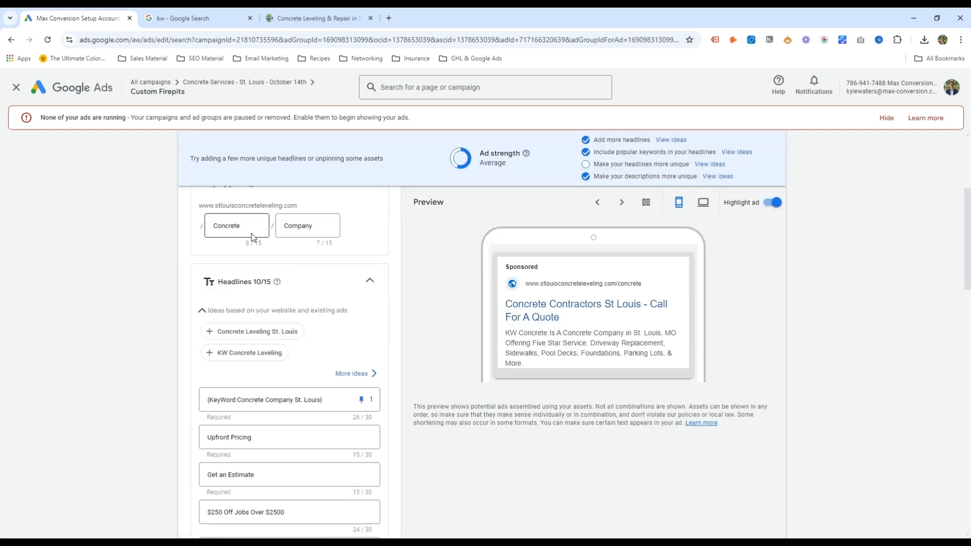
{"action": "left_click", "coordinate": [297, 226]}
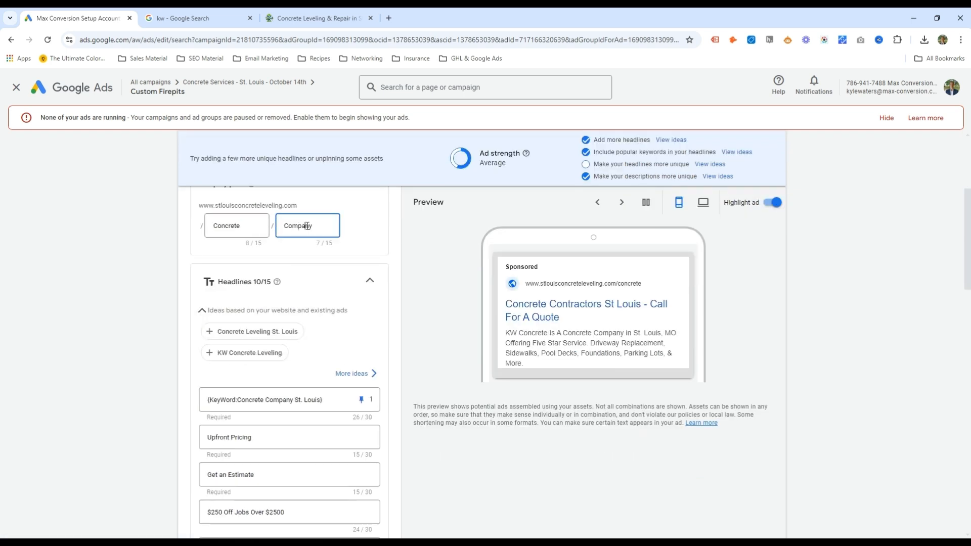
{"action": "double_click", "coordinate": [307, 226]}
{"action": "left_click", "coordinate": [266, 256]}
{"action": "scroll", "coordinate": [301, 282], "scroll_direction": "up", "scroll_amount": 3}
{"action": "left_click_drag", "start_coordinate": [234, 380], "coordinate": [184, 377]}
{"action": "left_click", "coordinate": [299, 384]}
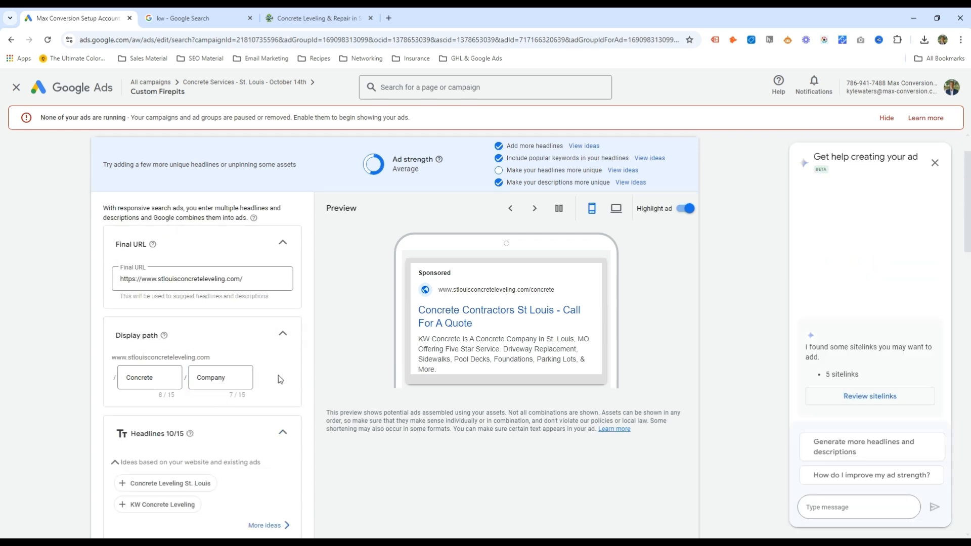
{"action": "scroll", "coordinate": [306, 323], "scroll_direction": "down", "scroll_amount": 2}
{"action": "scroll", "coordinate": [210, 362], "scroll_direction": "up", "scroll_amount": 3}
{"action": "scroll", "coordinate": [228, 314], "scroll_direction": "down", "scroll_amount": 3}
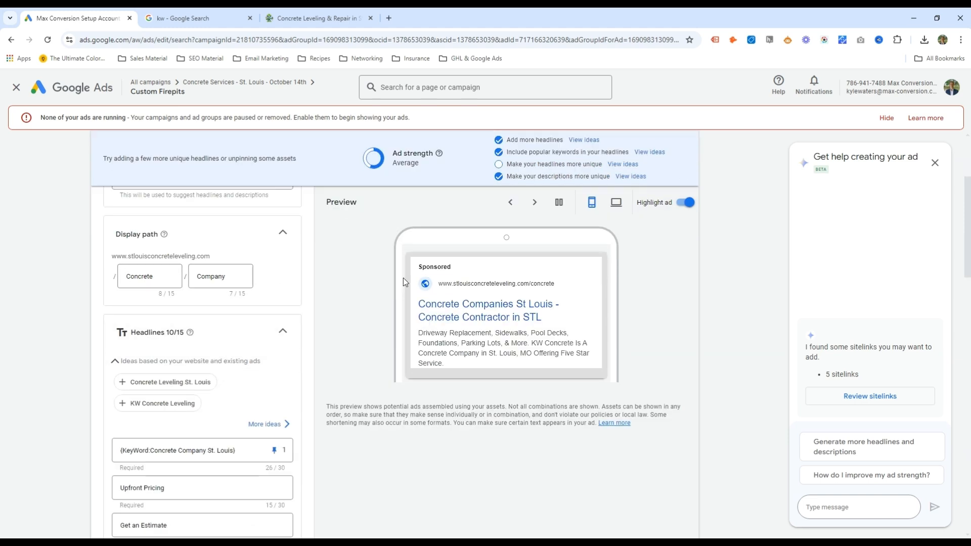
Step: Set the Custom Firepits ad's display path to "Fireplace" and "Concrete"
{"action": "left_click_drag", "start_coordinate": [150, 278], "coordinate": [132, 277]}
{"action": "double_click", "coordinate": [132, 277]}
{"action": "type", "text": "Custom-Fi"}
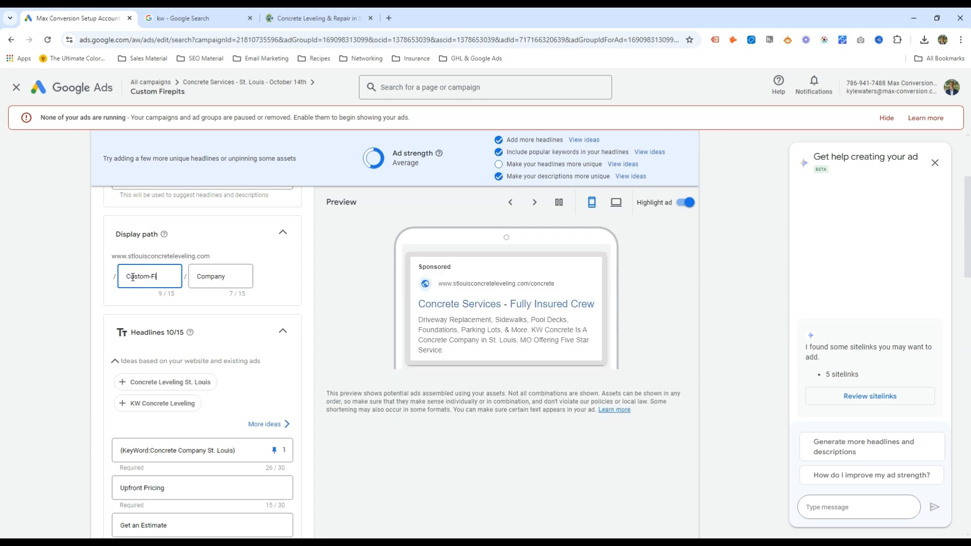
{"action": "type", "text": "replace"}
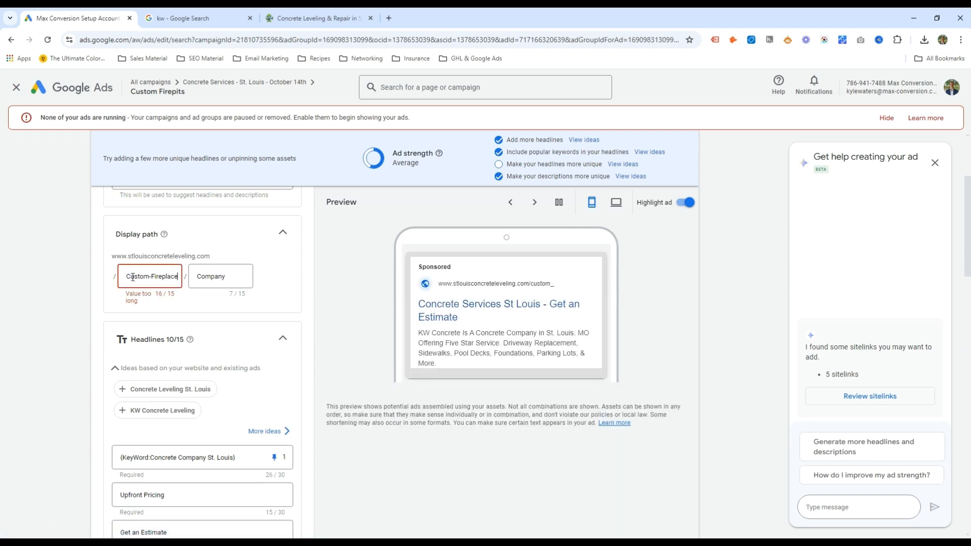
{"action": "double_click", "coordinate": [133, 277]}
{"action": "key", "text": "BackSpace"}
{"action": "key", "text": "Delete"}
{"action": "key", "text": "Tab"}
{"action": "type", "text": "Concrete"}
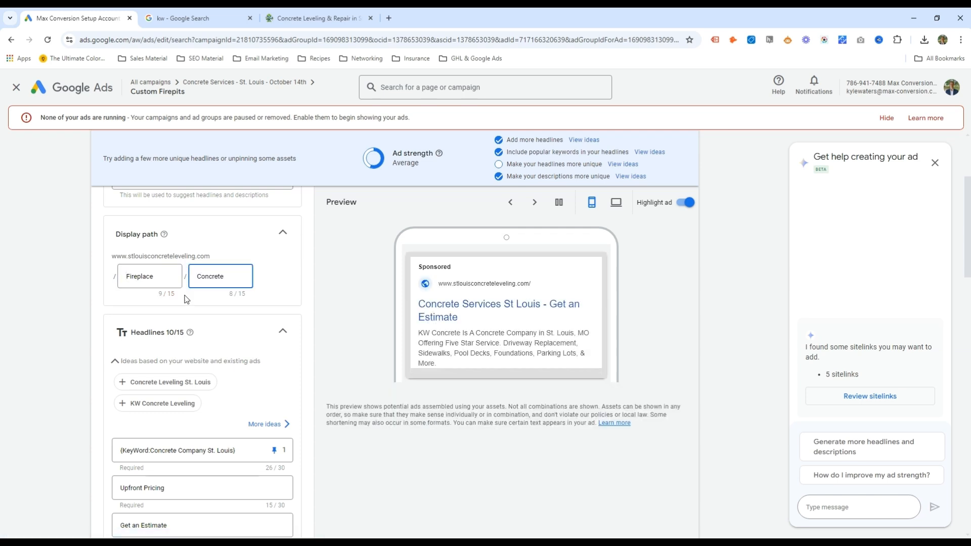
Step: Change the keyword insertion headline's default text to "Concrete Fireplaces St. Louis", keeping it within the character limit
{"action": "left_click", "coordinate": [185, 452]}
{"action": "double_click", "coordinate": [146, 433]}
{"action": "key", "text": "BackSpace"}
{"action": "key", "text": "Delete"}
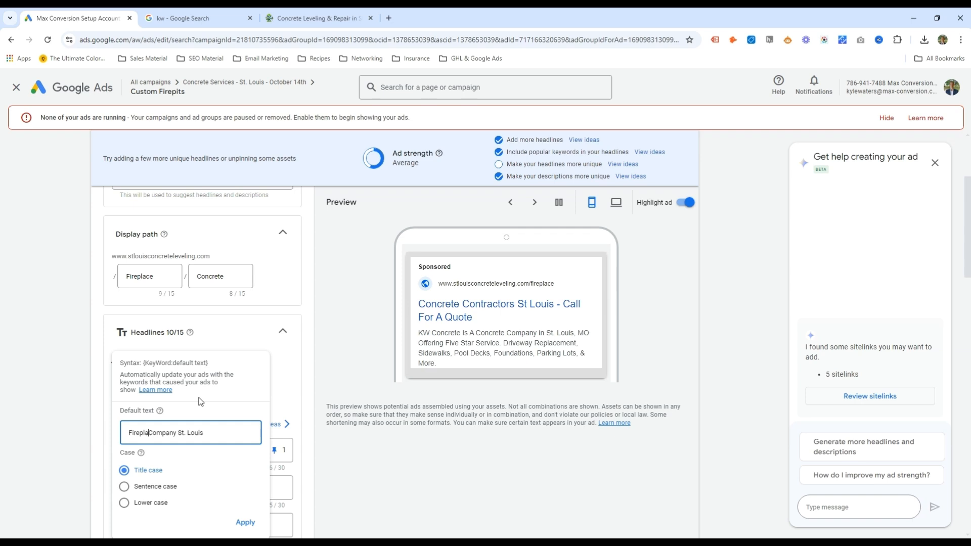
{"action": "type", "text": "Concrete F"}
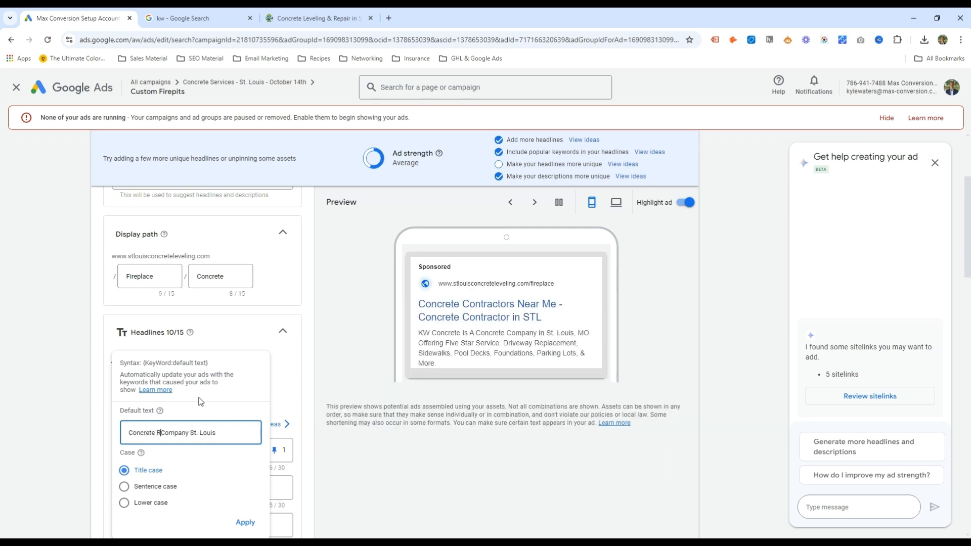
{"action": "type", "text": "ireplaces in"}
{"action": "key", "text": "ctrl+shift+Right"}
{"action": "key", "text": "Delete"}
{"action": "key", "text": "Return"}
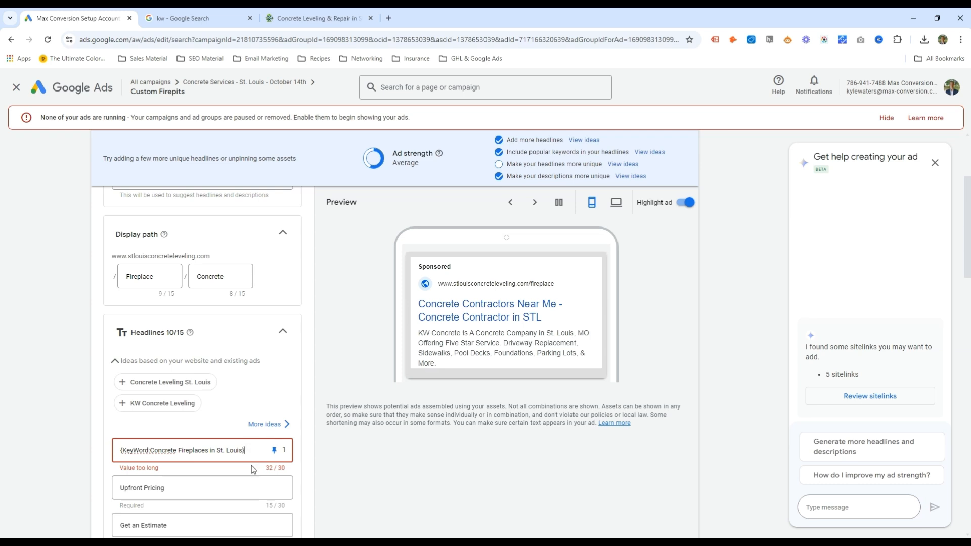
{"action": "left_click", "coordinate": [215, 452]}
{"action": "left_click", "coordinate": [195, 432]}
{"action": "key", "text": "BackSpace"}
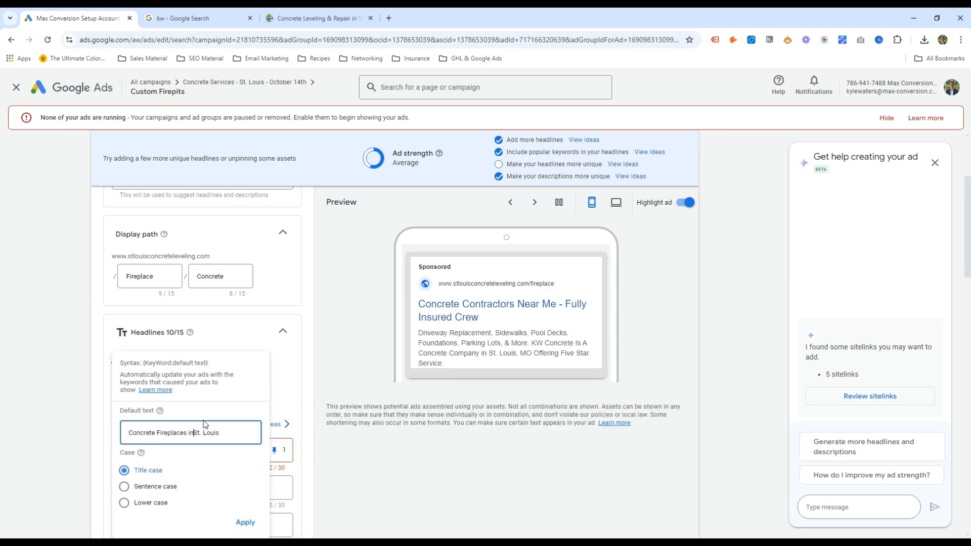
{"action": "key", "text": "Return"}
Step: Add the headline "We Setup Custom Fireplaces" to the ad
{"action": "scroll", "coordinate": [152, 412], "scroll_direction": "down", "scroll_amount": 5}
{"action": "left_click", "coordinate": [146, 378]}
{"action": "type", "text": "We Install "}
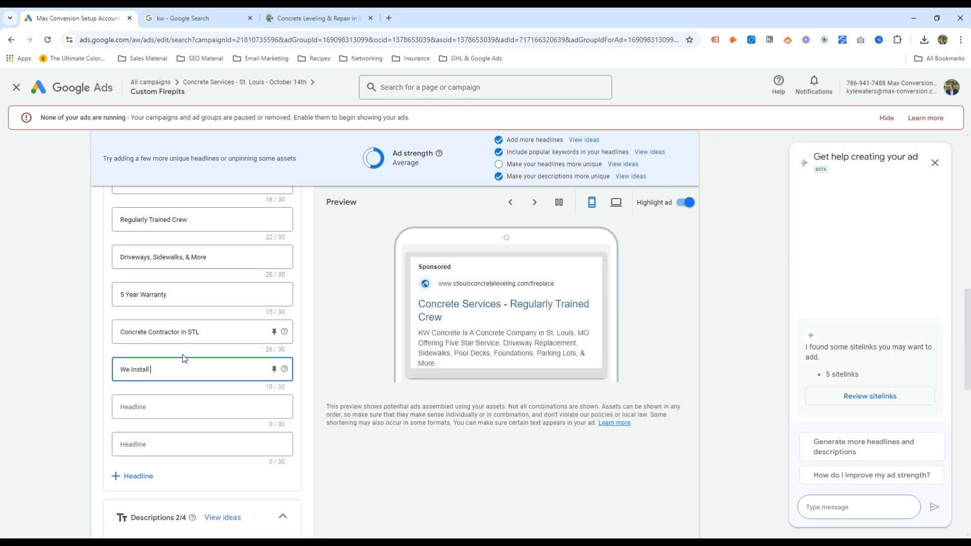
{"action": "key", "text": "BackSpace"}
{"action": "key", "text": "BackSpace"}
{"action": "key", "text": "BackSpace"}
{"action": "key", "text": "BackSpace"}
{"action": "key", "text": "BackSpace"}
{"action": "key", "text": "BackSpace"}
{"action": "key", "text": "BackSpace"}
{"action": "key", "text": "BackSpace"}
{"action": "type", "text": "Setup Fireplaces"}
{"action": "key", "text": "ctrl+Left"}
{"action": "type", "text": "Cus"}
Step: Add another headline that begins with "Concrete Fireplace In"
{"action": "left_click", "coordinate": [166, 407]}
{"action": "type", "text": "Concre"}
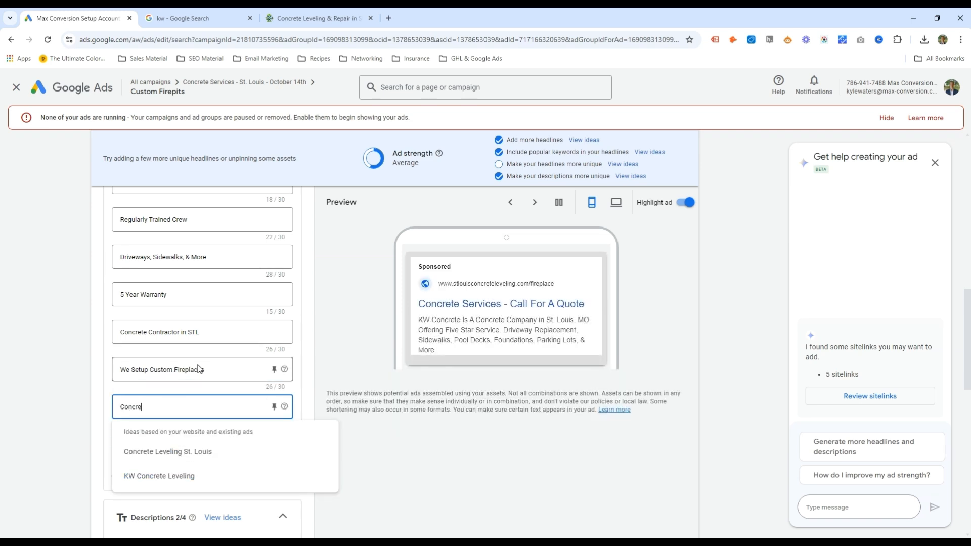
{"action": "type", "text": "te Fireplace Installatio"}
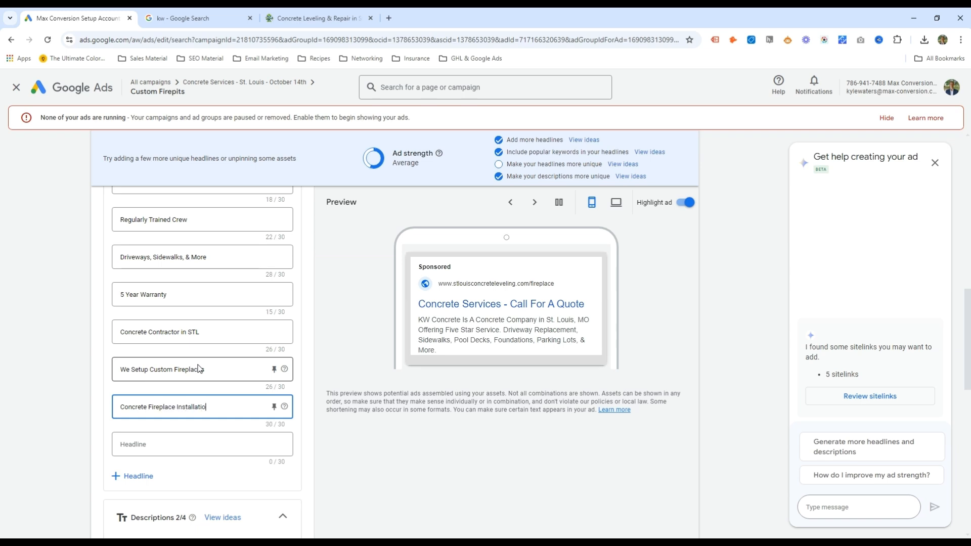
{"action": "key", "text": "ctrl+shift+Left"}
{"action": "type", "text": "In"}
Step: Reword the first description to say "KW Concrete Is A Fireplace Concrete Company" and save the ad
{"action": "scroll", "coordinate": [198, 369], "scroll_direction": "down", "scroll_amount": 5}
{"action": "left_click", "coordinate": [159, 298]}
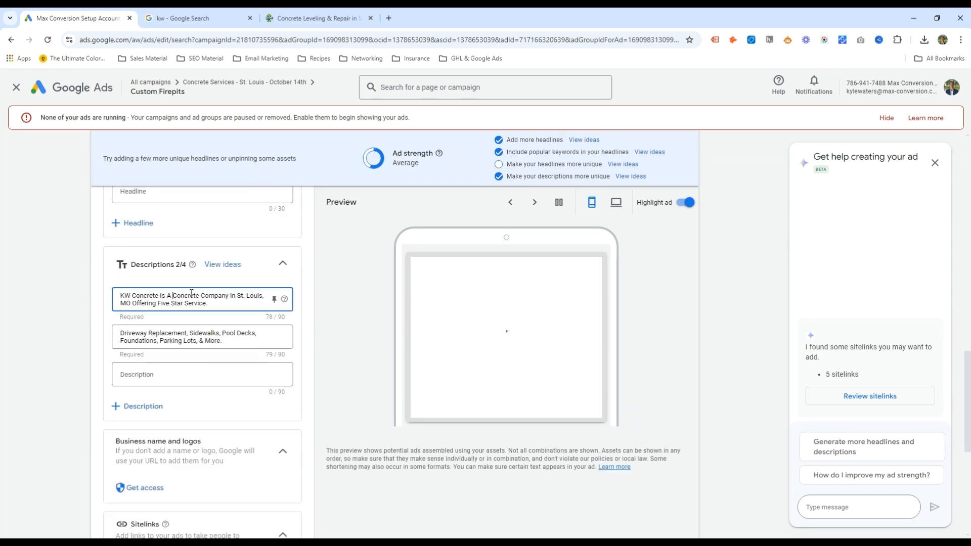
{"action": "scroll", "coordinate": [214, 297], "scroll_direction": "down", "scroll_amount": 4}
{"action": "scroll", "coordinate": [214, 297], "scroll_direction": "down", "scroll_amount": 3}
{"action": "left_click", "coordinate": [115, 494]}
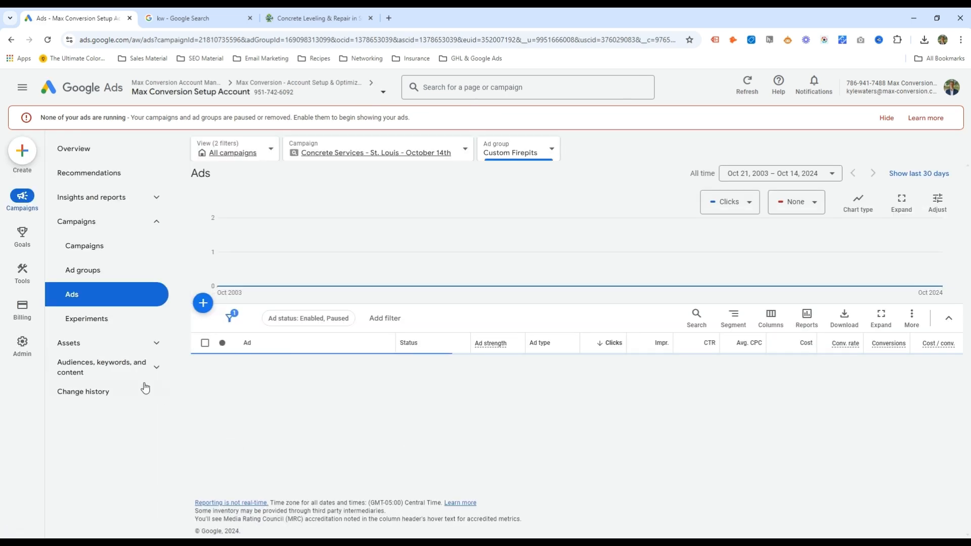
Step: Remove all existing search keywords from the Custom Firepits ad group
{"action": "left_click", "coordinate": [146, 369]}
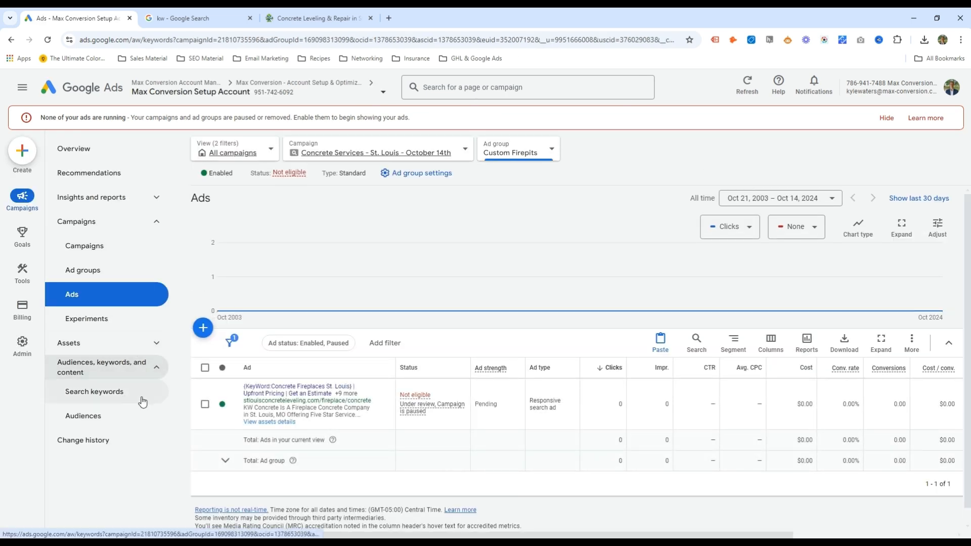
{"action": "left_click", "coordinate": [123, 393]}
{"action": "left_click", "coordinate": [205, 393]}
{"action": "right_click", "coordinate": [226, 368]}
{"action": "left_click", "coordinate": [201, 350]}
{"action": "left_click", "coordinate": [586, 342]}
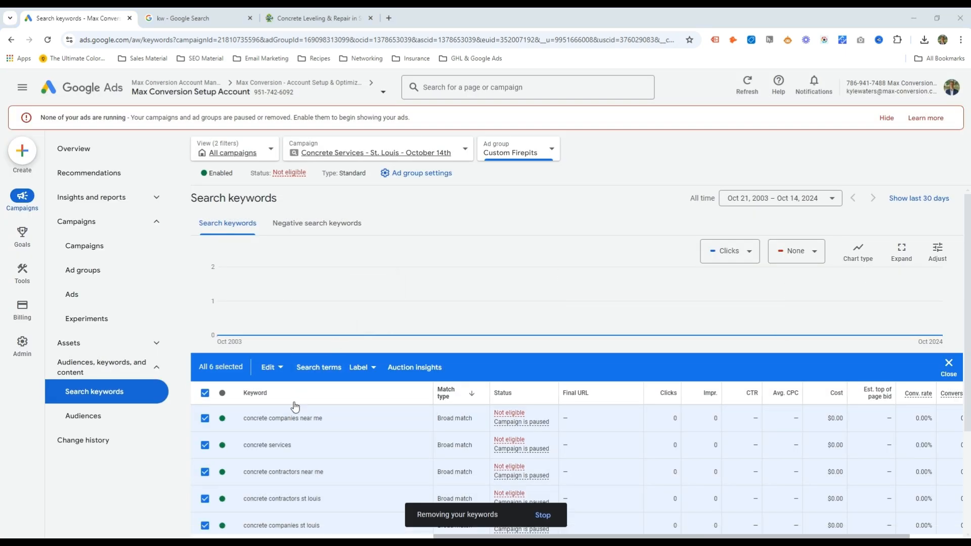
{"action": "scroll", "coordinate": [296, 395], "scroll_direction": "down", "scroll_amount": 3}
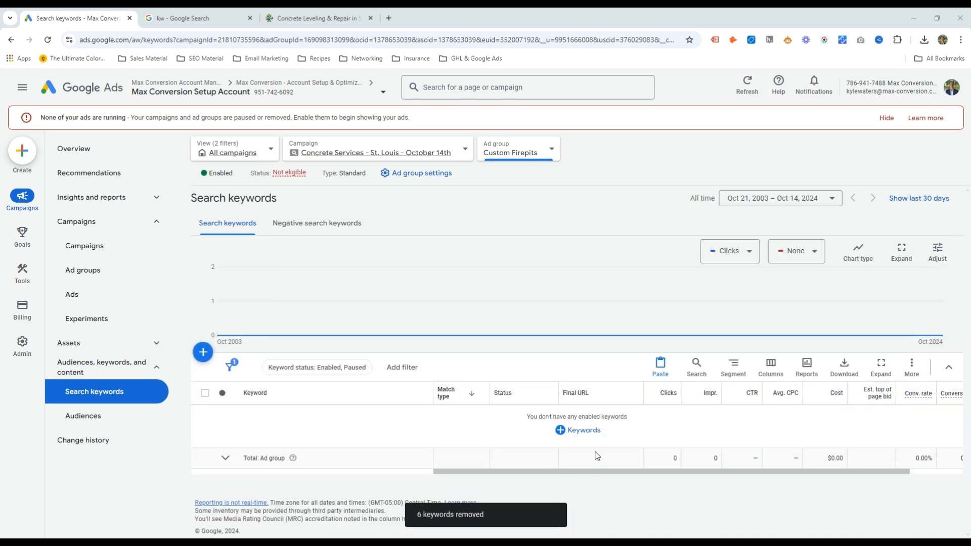
Step: Start adding keywords to the Custom Firepits ad group and enter "fireplace concrete company" as the first one
{"action": "left_click", "coordinate": [582, 430]}
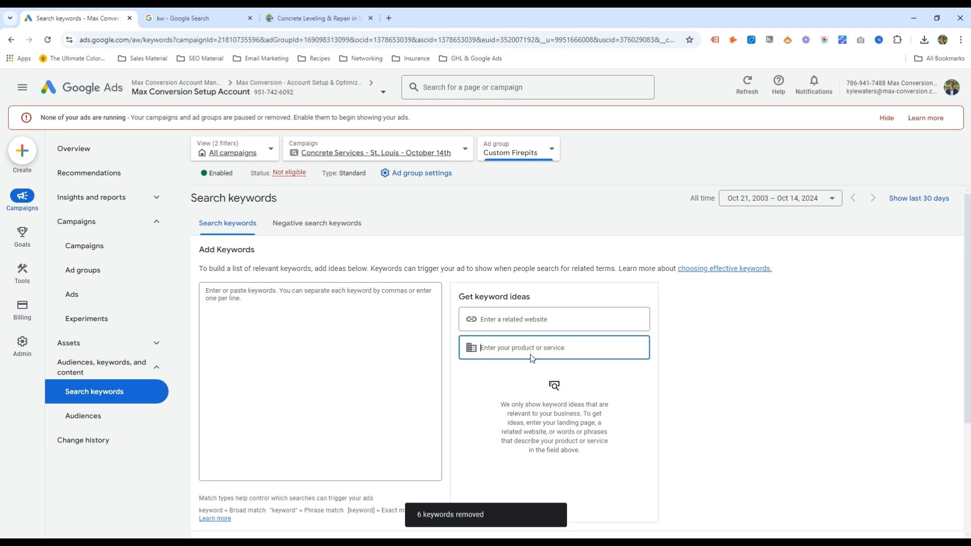
{"action": "type", "text": "fireplace concree"}
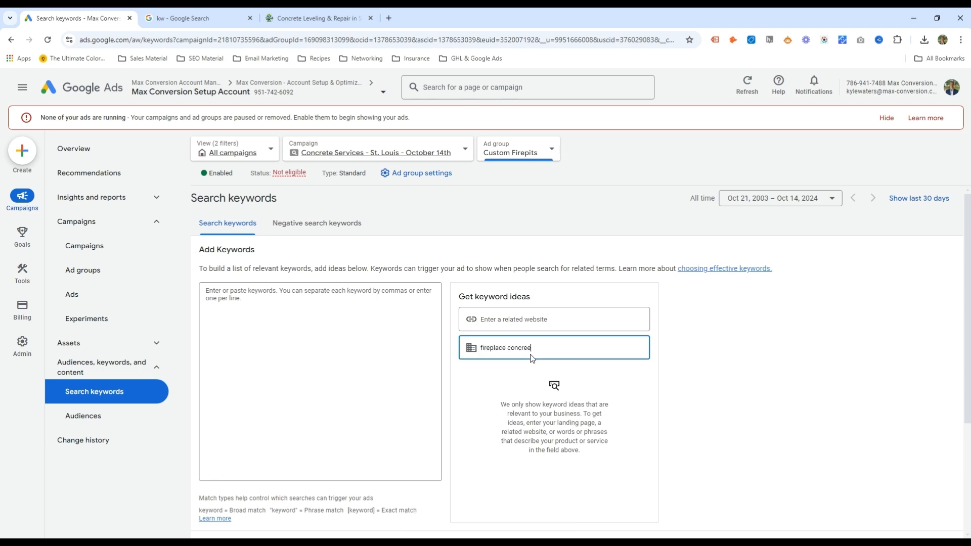
{"action": "triple_click", "coordinate": [527, 349]}
{"action": "key", "text": "ctrl+c"}
{"action": "left_click", "coordinate": [307, 346]}
{"action": "key", "text": "ctrl+v"}
Step: Get keyword ideas for "fireplace installation company", add "fireplace contractors near me" and look through the other suggestions
{"action": "double_click", "coordinate": [515, 349]}
{"action": "type", "text": "installation"}
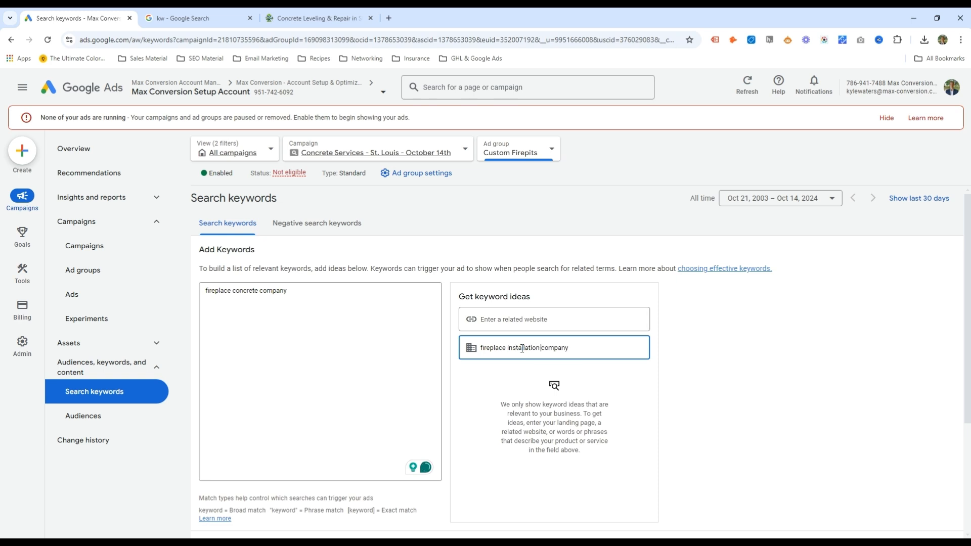
{"action": "left_click", "coordinate": [577, 396]}
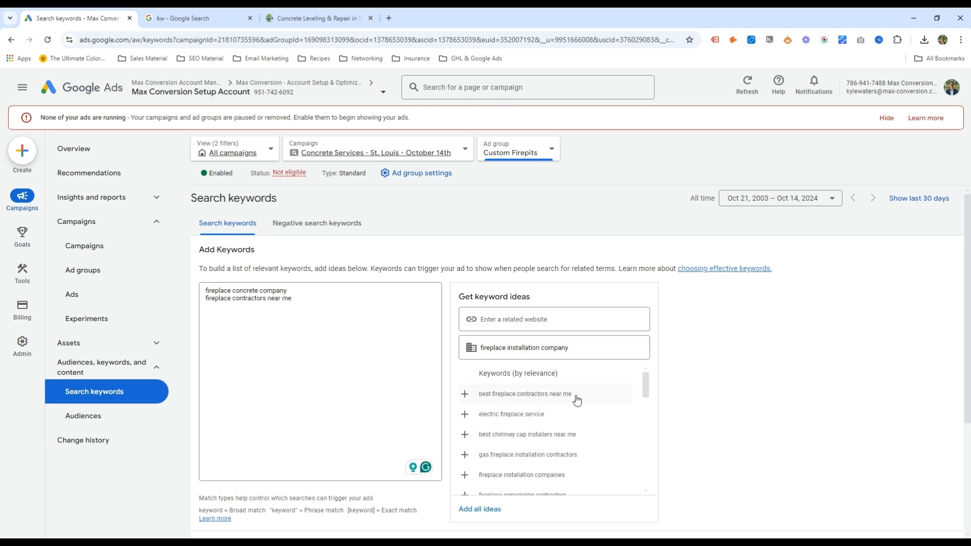
{"action": "triple_click", "coordinate": [338, 317]}
{"action": "scroll", "coordinate": [531, 423], "scroll_direction": "down", "scroll_amount": 2}
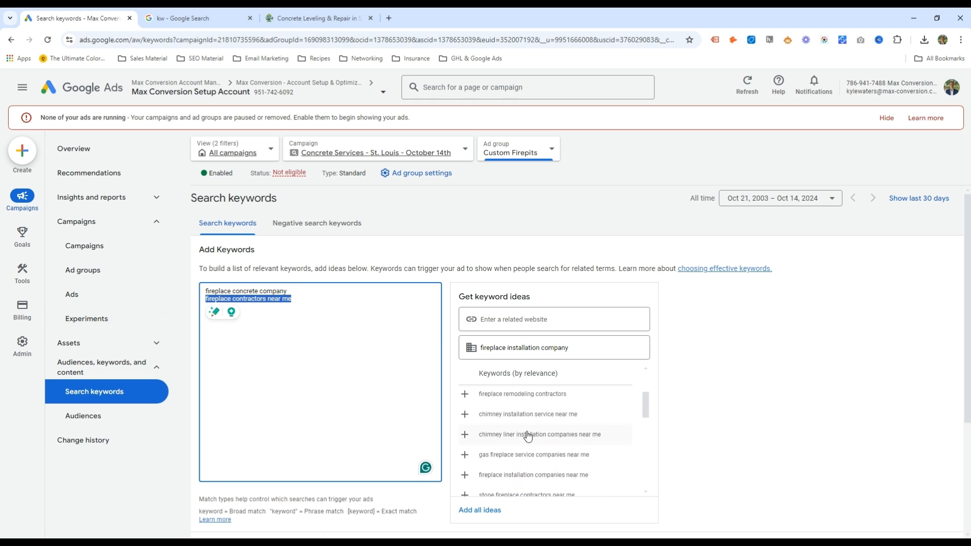
{"action": "scroll", "coordinate": [526, 455], "scroll_direction": "down", "scroll_amount": 5}
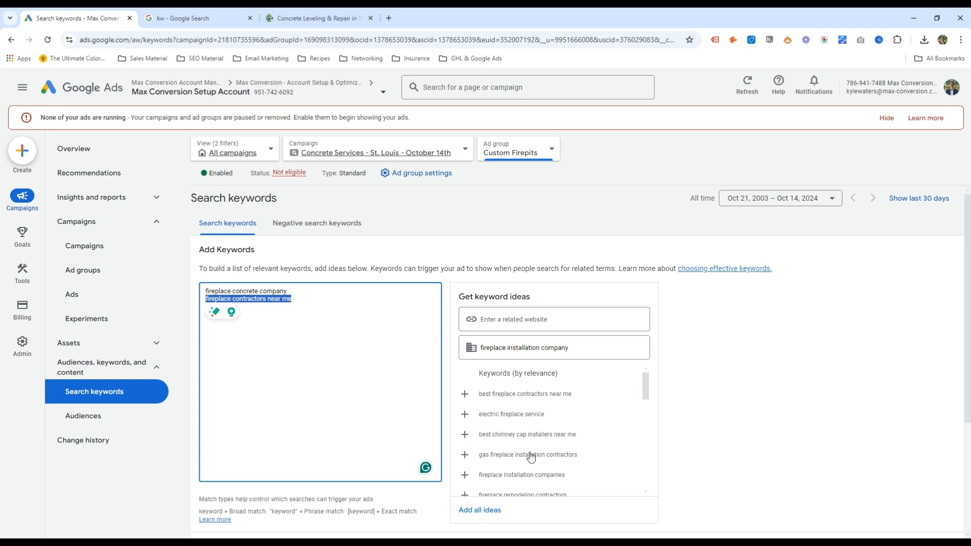
{"action": "scroll", "coordinate": [526, 441], "scroll_direction": "up", "scroll_amount": 7}
Step: Get keyword ideas for "outdoor fireplace contractor" and add "outdoor fireplace builders near me" and "outdoor fireplace contractor" to the list
{"action": "left_click_drag", "start_coordinate": [582, 347], "coordinate": [502, 345]}
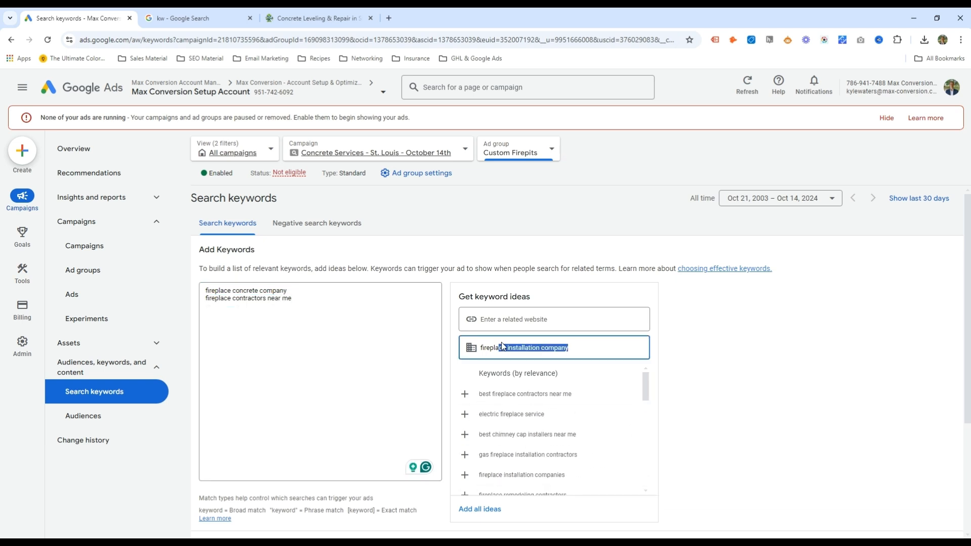
{"action": "type", "text": "outdoo"}
{"action": "type", "text": "r fireplace contractor"}
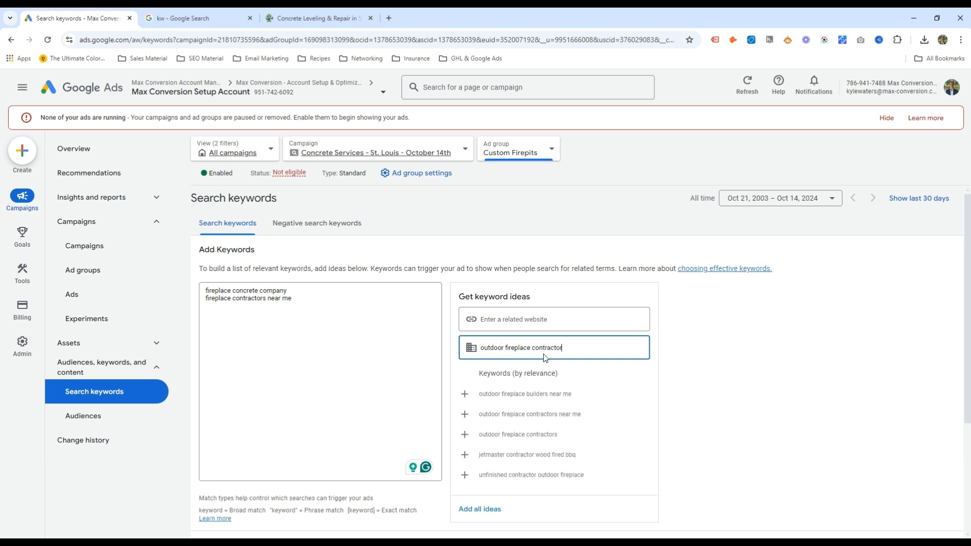
{"action": "left_click", "coordinate": [548, 396]}
{"action": "triple_click", "coordinate": [548, 347]}
{"action": "left_click", "coordinate": [346, 313]}
{"action": "key", "text": "ctrl+v"}
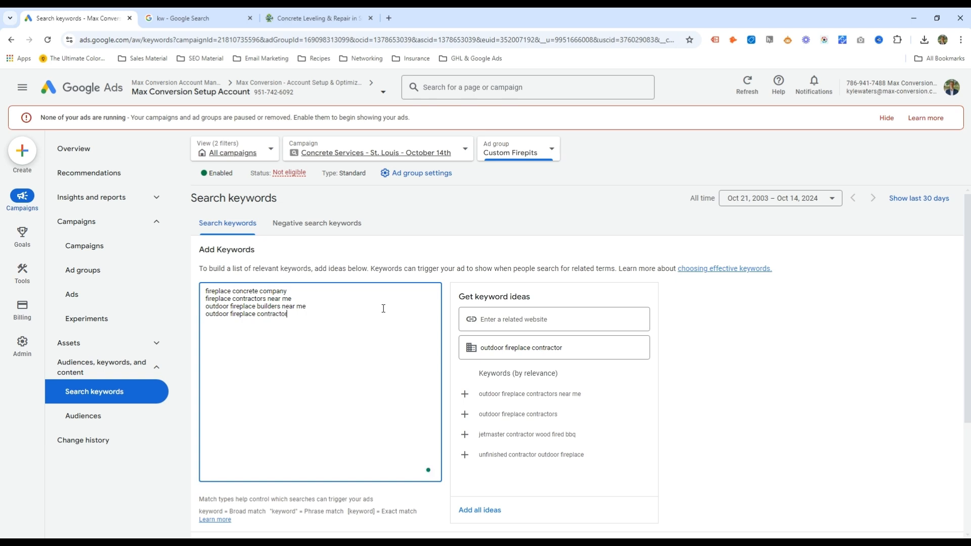
Step: Remove "fireplace contractors near me" from the keyword list
{"action": "left_click_drag", "start_coordinate": [289, 292], "coordinate": [202, 303]}
{"action": "key", "text": "BackSpace"}
{"action": "key", "text": "BackSpace"}
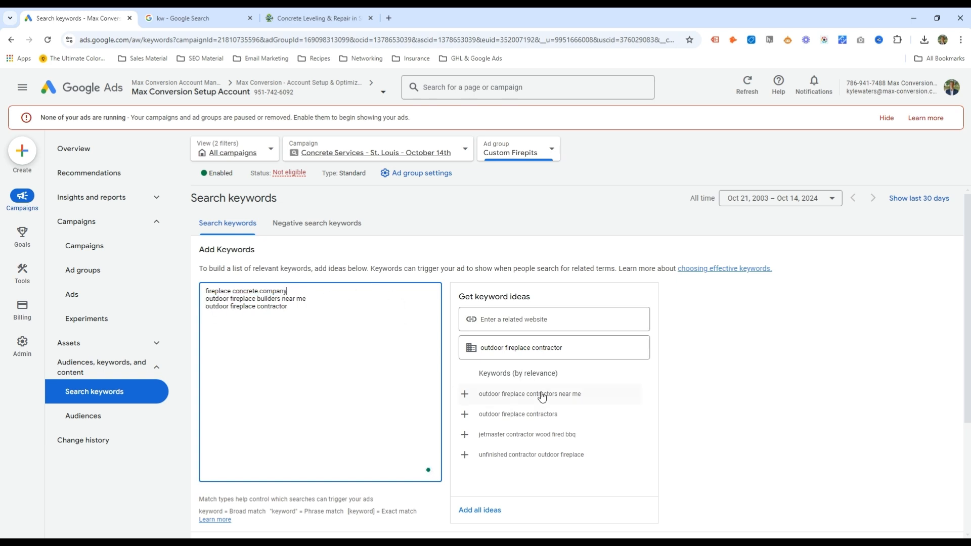
Step: Add the keywords "outdoor fireplace contractors", "outdoor fireplace contractors near me", "outdoor fireplace companies st louis" and "outdoor fireplace contractors st louis"
{"action": "left_click", "coordinate": [581, 426]}
{"action": "left_click", "coordinate": [571, 398]}
{"action": "left_click", "coordinate": [317, 348]}
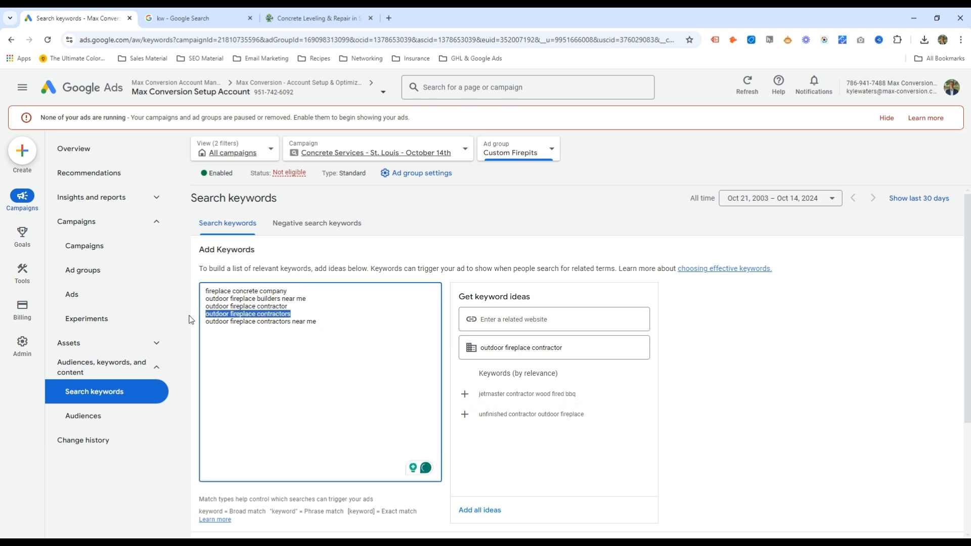
{"action": "type", "text": "outdoor fireplace companies"}
{"action": "key", "text": "Return"}
{"action": "type", "text": "outdoor fireplace contractors"}
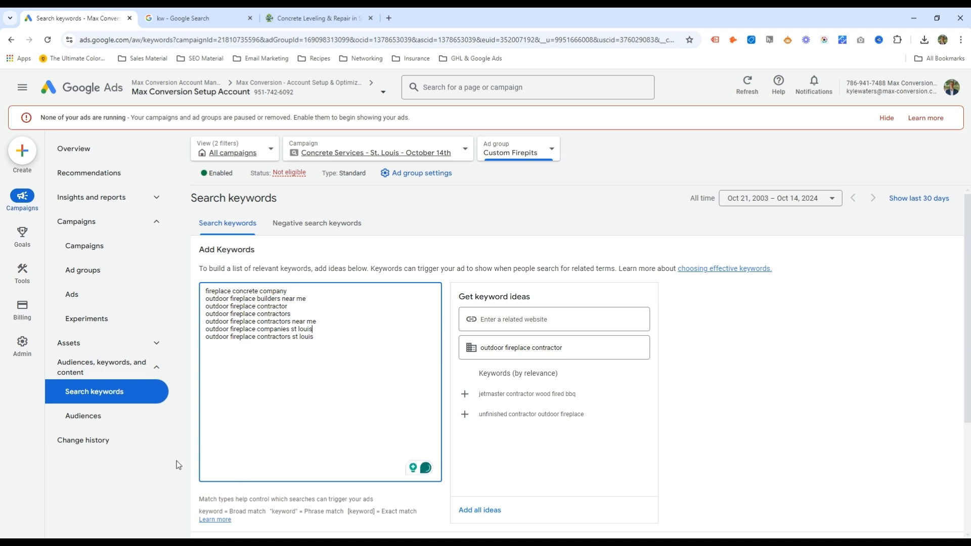
Step: Remove the singular "outdoor fireplace contractor" from the list and save the Custom Firepits keywords
{"action": "left_click_drag", "start_coordinate": [291, 306], "coordinate": [205, 307]}
{"action": "key", "text": "BackSpace"}
{"action": "key", "text": "BackSpace"}
{"action": "scroll", "coordinate": [287, 314], "scroll_direction": "down", "scroll_amount": 4}
{"action": "left_click", "coordinate": [208, 380]}
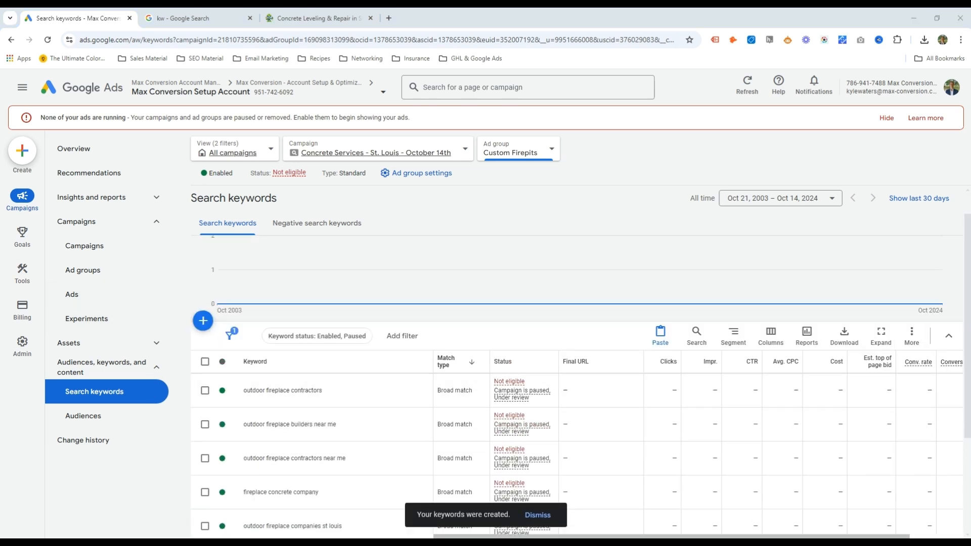
{"action": "left_click_drag", "start_coordinate": [1, 50], "coordinate": [765, 48]}
{"action": "left_click_drag", "start_coordinate": [554, 280], "coordinate": [495, 289]}
{"action": "left_click", "coordinate": [561, 300]}
{"action": "left_click", "coordinate": [547, 314]}
{"action": "left_click_drag", "start_coordinate": [694, 50], "coordinate": [970, 62]}
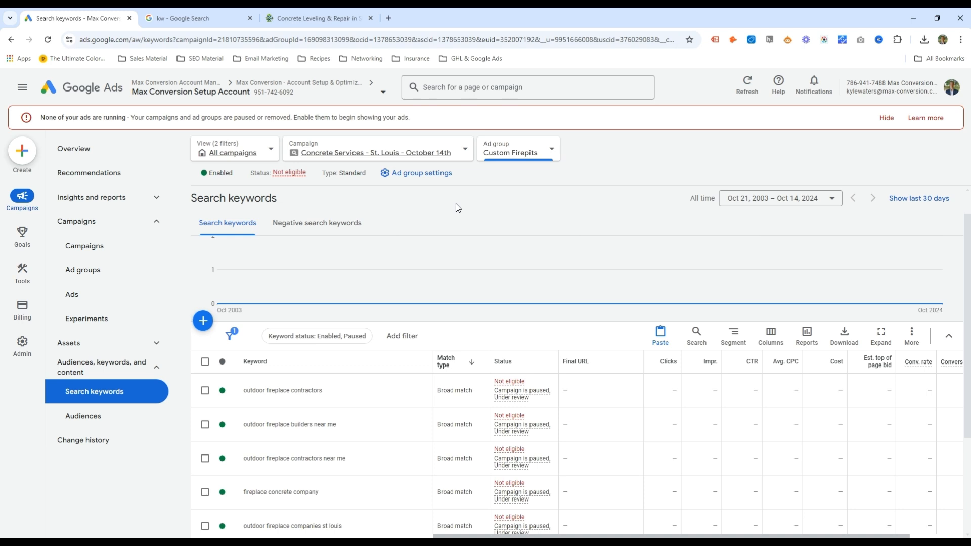
Step: Switch to the Stamped Concrete ad group and remove all of its existing search keywords
{"action": "left_click", "coordinate": [518, 152]}
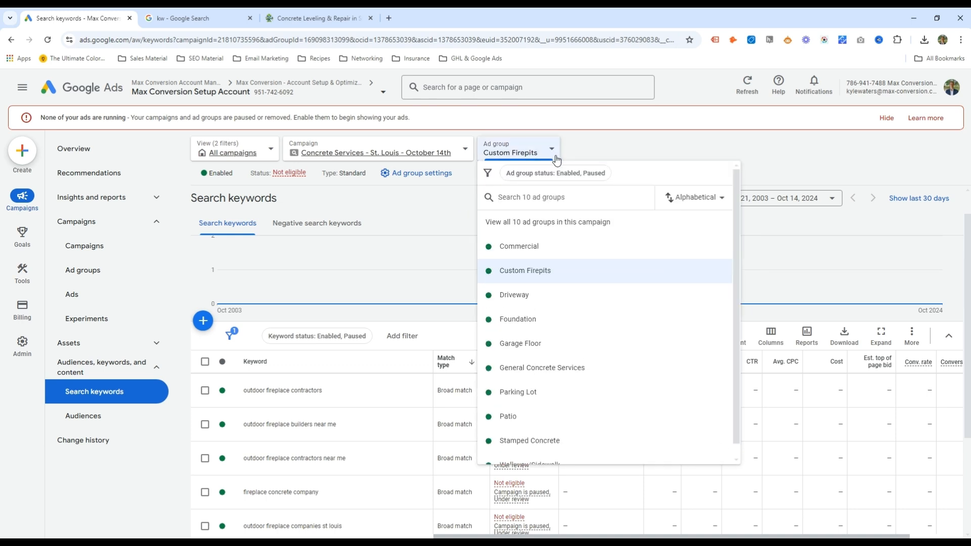
{"action": "scroll", "coordinate": [524, 427], "scroll_direction": "down", "scroll_amount": 1}
{"action": "left_click", "coordinate": [525, 427]}
{"action": "left_click", "coordinate": [205, 394]}
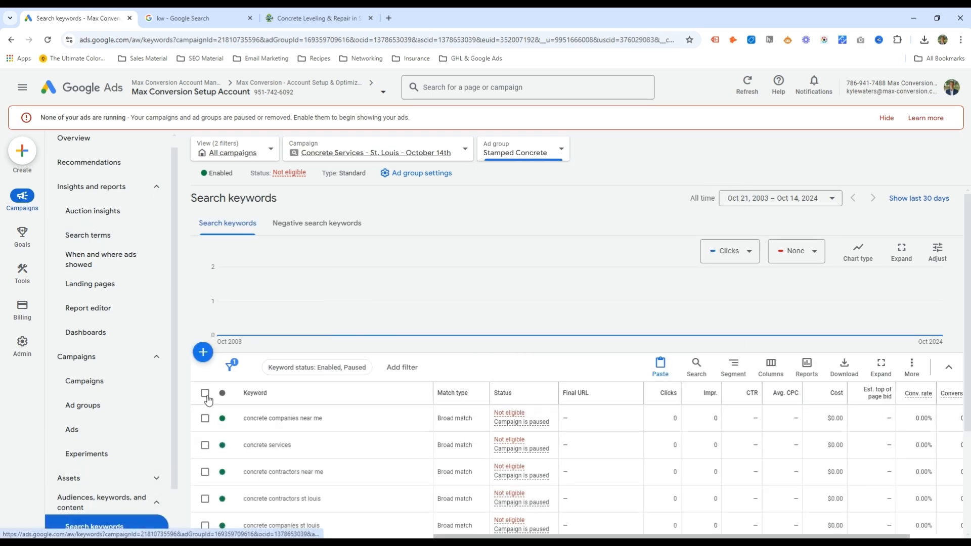
{"action": "left_click", "coordinate": [205, 393]}
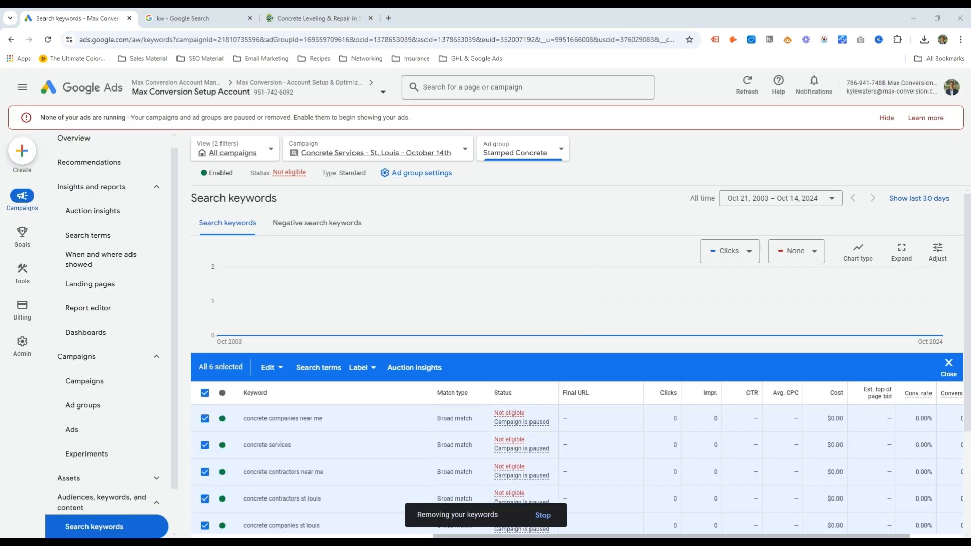
Step: Get keyword ideas for "Stamped Concrete companies" and add the contractor and company suggestions, including "stamped concrete contractors near me" and "stamped concrete companies"
{"action": "left_click", "coordinate": [204, 353]}
{"action": "left_click", "coordinate": [605, 349]}
{"action": "type", "text": "Stamped Concrete companies"}
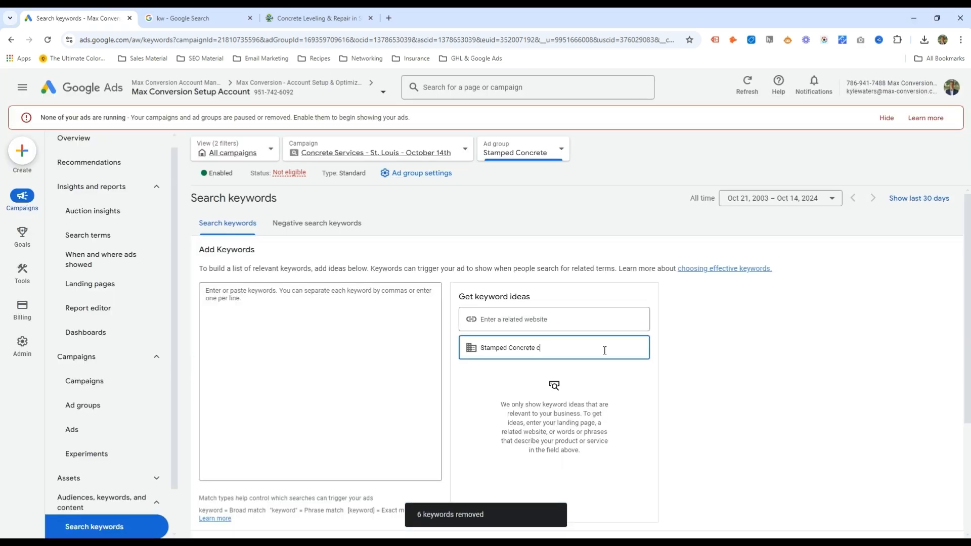
{"action": "left_click", "coordinate": [596, 399]}
{"action": "left_click", "coordinate": [596, 398]}
{"action": "left_click", "coordinate": [577, 396]}
{"action": "left_click", "coordinate": [577, 397]}
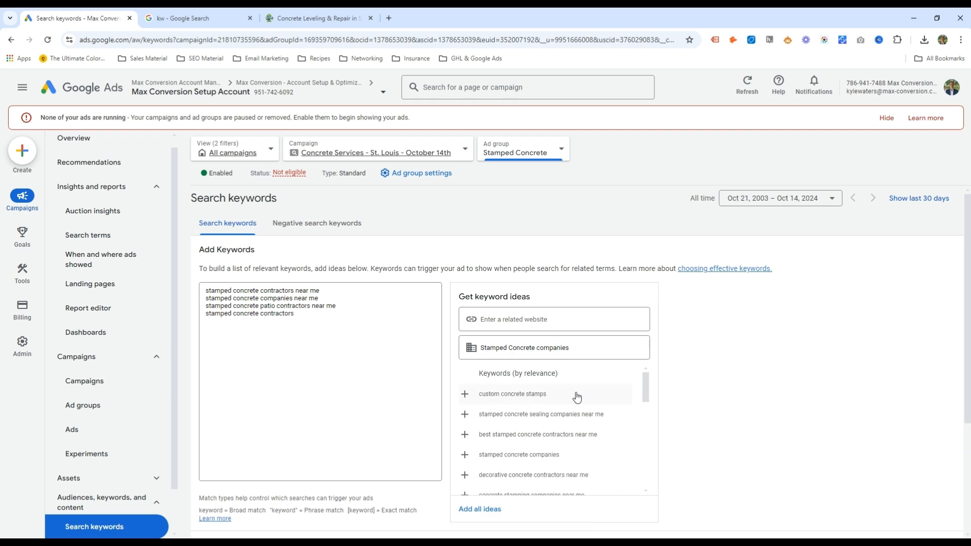
{"action": "left_click_drag", "start_coordinate": [570, 418], "coordinate": [589, 439]}
{"action": "left_click", "coordinate": [553, 457]}
{"action": "left_click", "coordinate": [552, 457]}
Step: Duplicate two of the stamped concrete keywords with "st louis" appended and save the keyword list
{"action": "left_click_drag", "start_coordinate": [298, 323], "coordinate": [204, 323]}
{"action": "key", "text": "ctrl+c"}
{"action": "left_click", "coordinate": [341, 333]}
{"action": "key", "text": "Return"}
{"action": "key", "text": "ctrl+v"}
{"action": "key", "text": "Up"}
{"action": "key", "text": "shift+Home"}
{"action": "key", "text": "shift+Home"}
{"action": "key", "text": "ctrl+c"}
{"action": "left_click", "coordinate": [341, 333]}
{"action": "key", "text": "Return"}
{"action": "key", "text": "ctrl+v"}
{"action": "type", "text": "st louis"}
{"action": "left_click", "coordinate": [343, 336]}
{"action": "type", "text": "st louis"}
{"action": "scroll", "coordinate": [343, 336], "scroll_direction": "down", "scroll_amount": 3}
{"action": "left_click", "coordinate": [208, 396]}
Step: Open the Stamped Concrete group's ad for editing and set its display path to "Stamped" and "Concrete"
{"action": "left_click", "coordinate": [72, 429]}
{"action": "left_click", "coordinate": [157, 187]}
{"action": "left_click", "coordinate": [386, 416]}
{"action": "type", "text": "Stamped"}
{"action": "key", "text": "Tab"}
{"action": "type", "text": "Concrete"}
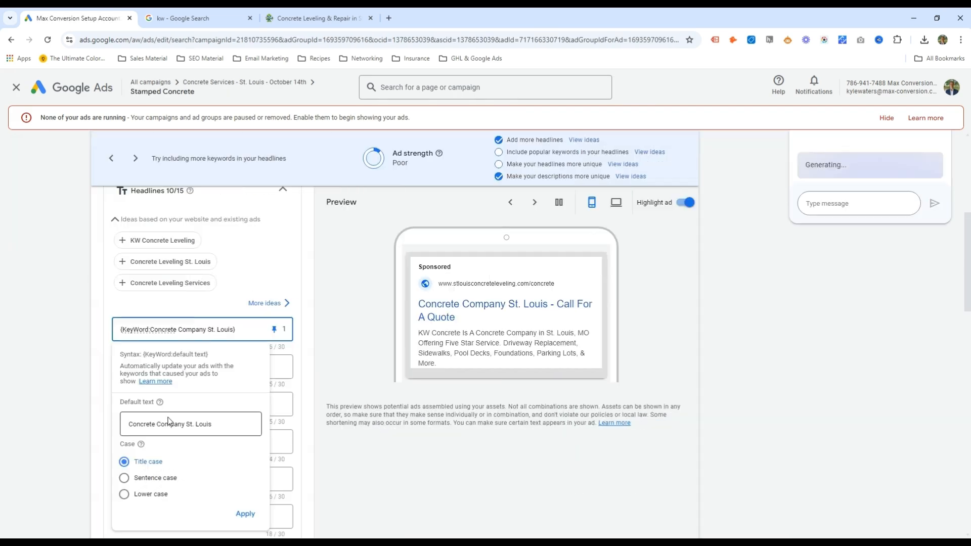
Step: Change the default text of the first headline's keyword insertion to "Stamped Concrete in St. Louis"
{"action": "left_click", "coordinate": [129, 424]}
{"action": "type", "text": "Stamped"}
{"action": "double_click", "coordinate": [202, 424]}
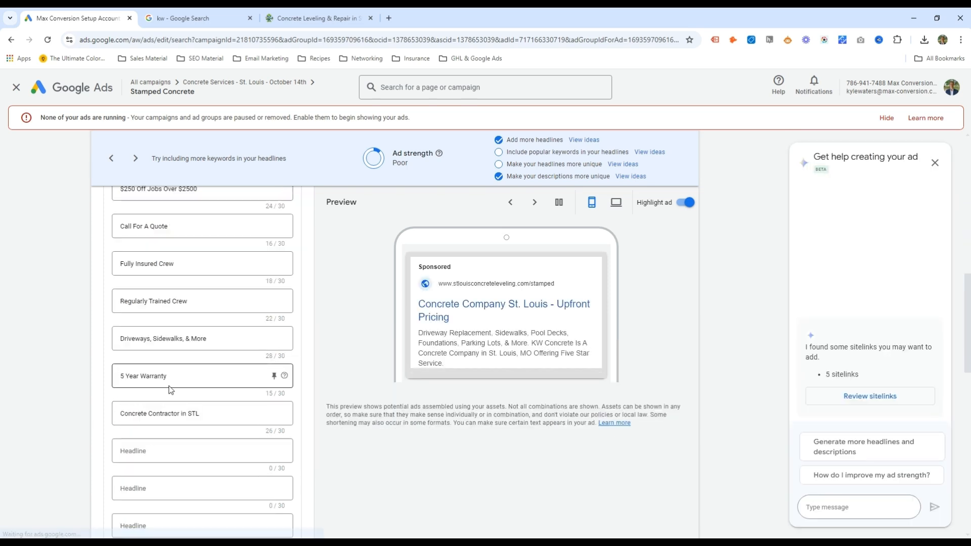
Step: Add the headline "We Install & Stamp Concrete" to the ad
{"action": "type", "text": "We Install & Stamp Your Concrete"}
{"action": "key", "text": "BackSpace"}
{"action": "key", "text": "BackSpace"}
{"action": "key", "text": "BackSpace"}
{"action": "key", "text": "BackSpace"}
{"action": "key", "text": "BackSpace"}
{"action": "key", "text": "BackSpace"}
{"action": "key", "text": "BackSpace"}
{"action": "key", "text": "BackSpace"}
{"action": "key", "text": "BackSpace"}
{"action": "key", "text": "BackSpace"}
{"action": "key", "text": "BackSpace"}
{"action": "key", "text": "BackSpace"}
{"action": "key", "text": "BackSpace"}
{"action": "type", "text": "Concrete"}
Step: Reword the first description to say "KW Concrete Is A Stamped Concrete Company in St. Louis, MO" and save the ad
{"action": "scroll", "coordinate": [164, 284], "scroll_direction": "down", "scroll_amount": 4}
{"action": "left_click", "coordinate": [173, 276]}
{"action": "type", "text": "Stamped Concrete Company in"}
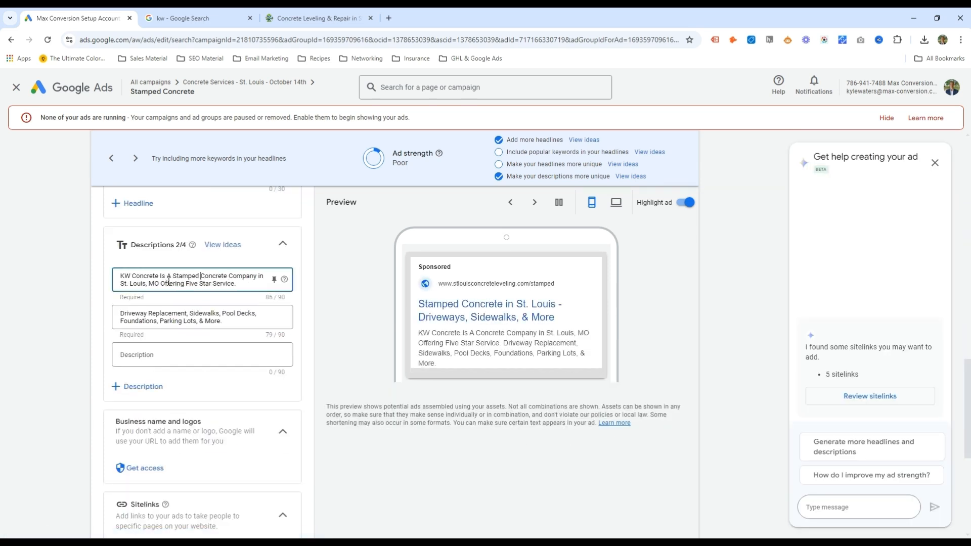
{"action": "scroll", "coordinate": [162, 443], "scroll_direction": "down", "scroll_amount": 1}
{"action": "scroll", "coordinate": [217, 453], "scroll_direction": "down", "scroll_amount": 5}
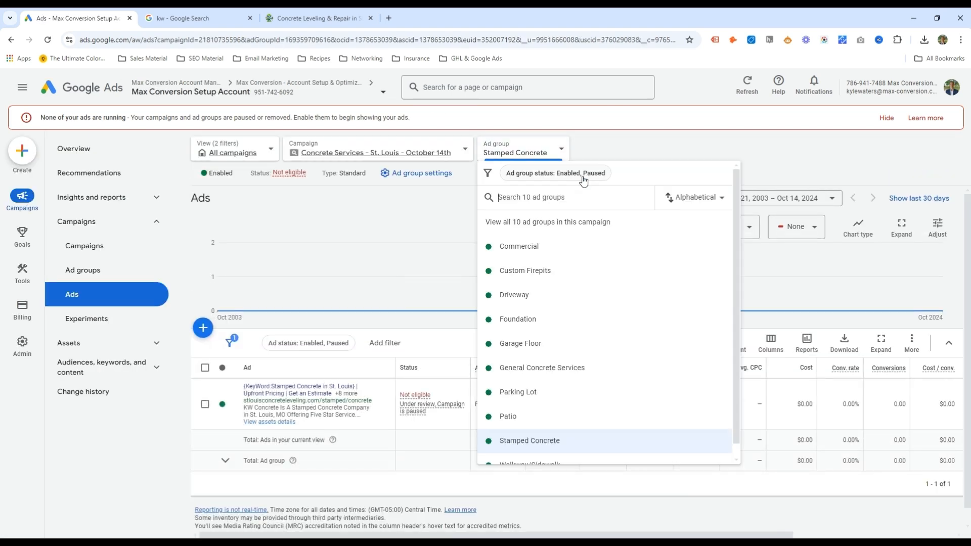
Step: Open the Garage Floor ad group's ad for editing and set its display path to "Garage Floor" and "Concrete"
{"action": "scroll", "coordinate": [575, 362], "scroll_direction": "down", "scroll_amount": 1}
{"action": "left_click", "coordinate": [509, 331]}
{"action": "left_click", "coordinate": [385, 409]}
{"action": "scroll", "coordinate": [234, 306], "scroll_direction": "down", "scroll_amount": 2}
{"action": "left_click_drag", "start_coordinate": [243, 327], "coordinate": [201, 325]}
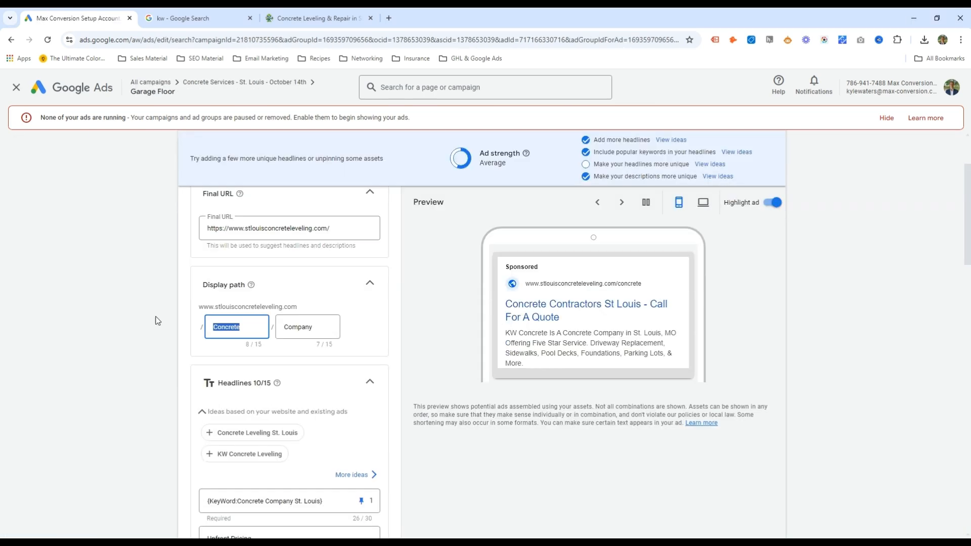
{"action": "type", "text": "oor"}
{"action": "key", "text": "Tab"}
{"action": "type", "text": "Concrete"}
Step: Set the default text of the first headline's keyword insertion to "We Pour Concrete Garage Floors"
{"action": "scroll", "coordinate": [212, 292], "scroll_direction": "down", "scroll_amount": 3}
{"action": "left_click", "coordinate": [170, 349]}
{"action": "left_click_drag", "start_coordinate": [158, 433], "coordinate": [122, 433]}
{"action": "type", "text": "We Pour Garage"}
{"action": "key", "text": "ctrl+shift+Left"}
{"action": "type", "text": "Concrete Garage Floors"}
{"action": "key", "text": "shift+End"}
{"action": "key", "text": "BackSpace"}
{"action": "key", "text": "Return"}
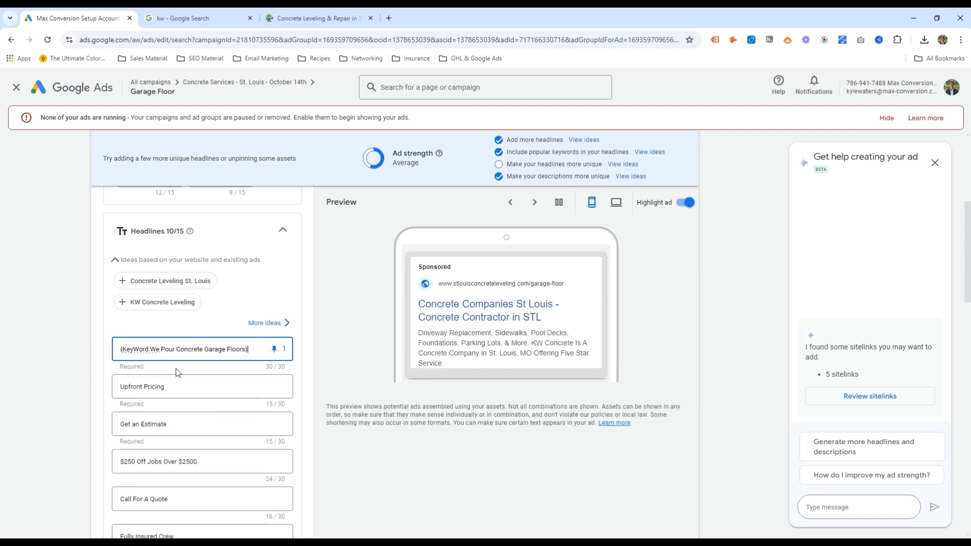
Step: Add the headline "Concrete Garage Floor Service" to the ad
{"action": "scroll", "coordinate": [178, 372], "scroll_direction": "down", "scroll_amount": 8}
{"action": "left_click", "coordinate": [170, 325]}
{"action": "type", "text": "Concrete Garage Floor Installs"}
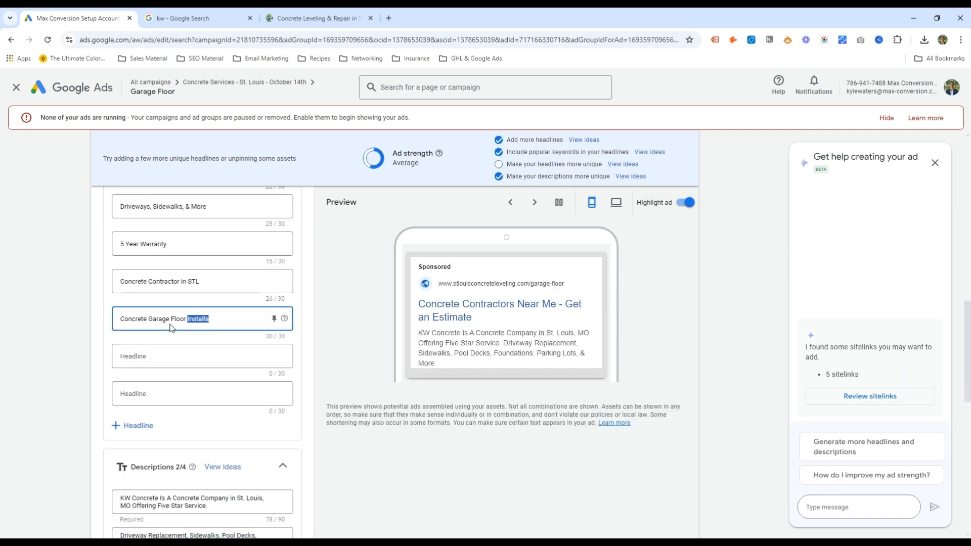
{"action": "type", "text": "Service"}
{"action": "scroll", "coordinate": [255, 335], "scroll_direction": "up", "scroll_amount": 8}
{"action": "left_click", "coordinate": [243, 350]}
{"action": "left_click", "coordinate": [340, 372]}
Step: Change the ending of the first description to "Garage Floor Pours" and save the ad
{"action": "scroll", "coordinate": [174, 248], "scroll_direction": "down", "scroll_amount": 13}
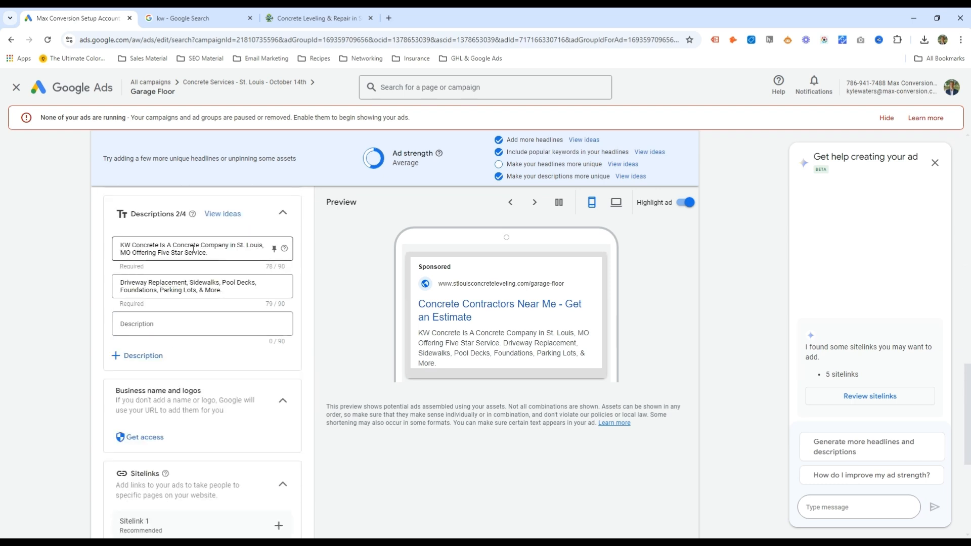
{"action": "left_click_drag", "start_coordinate": [205, 253], "coordinate": [159, 252]}
{"action": "type", "text": "Garage Floor Ins"}
{"action": "key", "text": "BackSpace"}
{"action": "key", "text": "BackSpace"}
{"action": "key", "text": "BackSpace"}
{"action": "type", "text": "Pours"}
{"action": "scroll", "coordinate": [231, 246], "scroll_direction": "down", "scroll_amount": 5}
{"action": "left_click", "coordinate": [111, 492]}
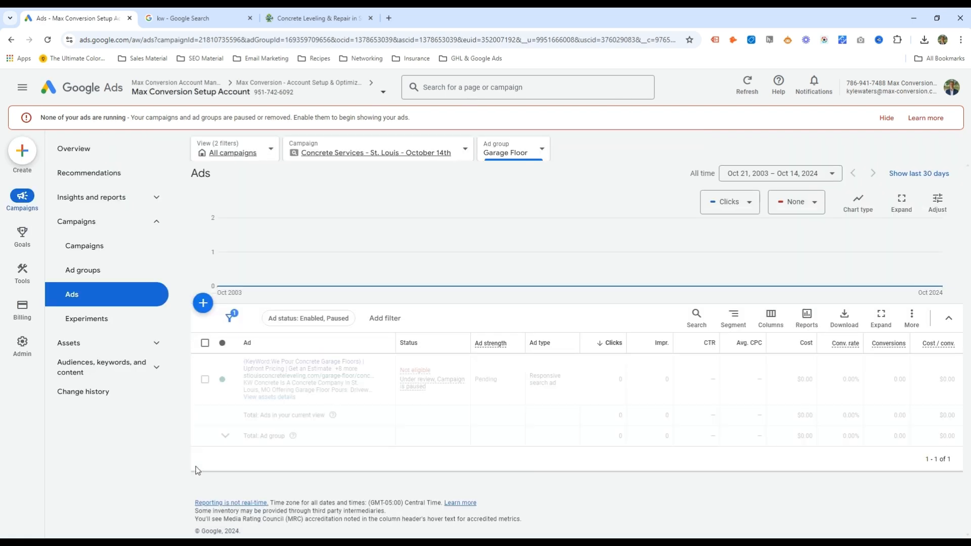
Step: Remove all existing search keywords from the Garage Floor ad group
{"action": "left_click", "coordinate": [106, 367]}
{"action": "left_click", "coordinate": [94, 391]}
{"action": "left_click", "coordinate": [205, 393]}
{"action": "left_click", "coordinate": [272, 368]}
{"action": "left_click", "coordinate": [279, 415]}
{"action": "left_click", "coordinate": [586, 341]}
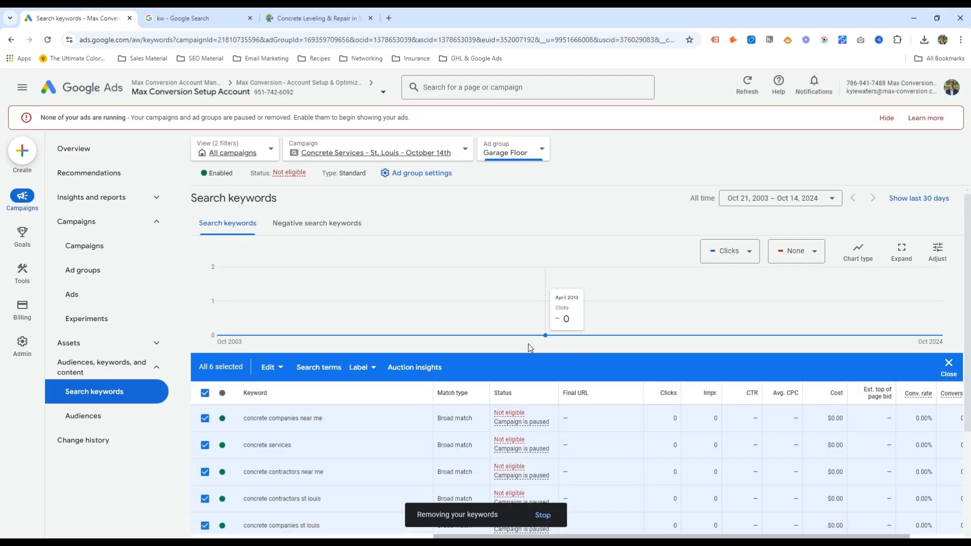
Step: Start adding keywords to the Garage Floor ad group and look up keyword ideas for "Parking Lot concrete"
{"action": "left_click", "coordinate": [203, 352]}
{"action": "left_click", "coordinate": [597, 349]}
{"action": "type", "text": "Parking Lot concrete"}
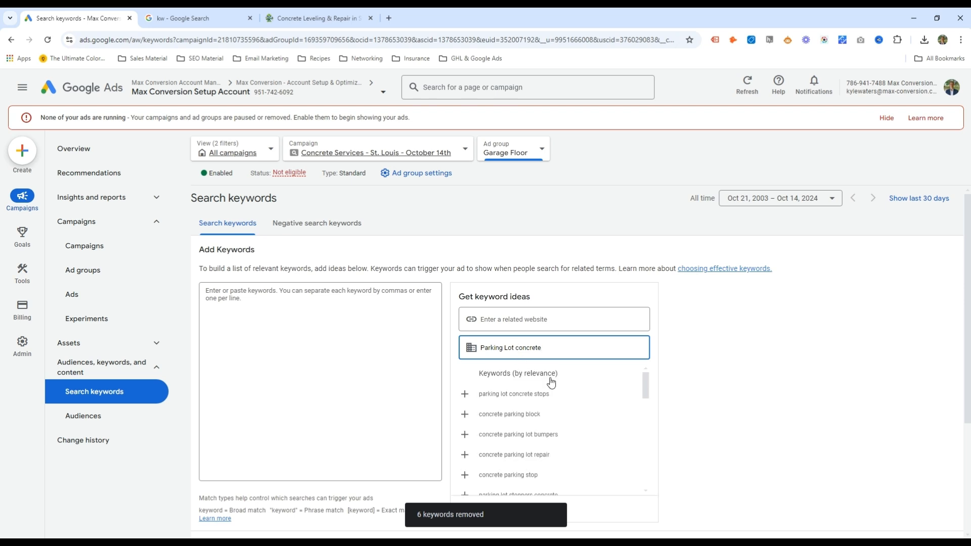
{"action": "scroll", "coordinate": [568, 395], "scroll_direction": "down", "scroll_amount": 3}
Step: Enter the keywords "parking lot concrete company", "parking lot concrete contractors" and "parking lot concrete services" for the Garage Floor ad group
{"action": "left_click", "coordinate": [269, 312]}
{"action": "type", "text": "parking lot concrete company"}
{"action": "key", "text": "ctrl+a"}
{"action": "key", "text": "ctrl+c"}
{"action": "key", "text": "Right"}
{"action": "key", "text": "Return"}
{"action": "key", "text": "ctrl+v"}
{"action": "type", "text": "ors"}
{"action": "key", "text": "Return"}
{"action": "key", "text": "ctrl+v"}
{"action": "key", "text": "ctrl+shift+Left"}
{"action": "type", "text": "services"}
{"action": "key", "text": "Return"}
Step: Add "st louis" versions of the three parking lot keywords to the list and save the keywords
{"action": "key", "text": "ctrl+v"}
{"action": "double_click", "coordinate": [270, 312]}
{"action": "left_click_drag", "start_coordinate": [291, 307], "coordinate": [205, 298]}
{"action": "key", "text": "ctrl+c"}
{"action": "left_click", "coordinate": [332, 312]}
{"action": "key", "text": "Return"}
{"action": "key", "text": "ctrl+v"}
{"action": "key", "text": "ctrl+shift+Right"}
{"action": "scroll", "coordinate": [332, 309], "scroll_direction": "down", "scroll_amount": 3}
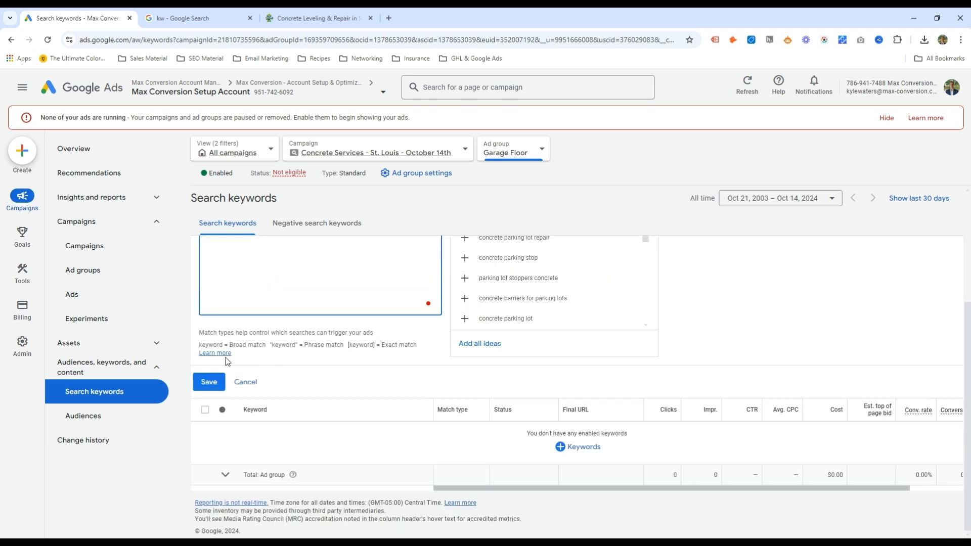
{"action": "left_click", "coordinate": [208, 379]}
Step: Remove all existing search keywords from the Parking Lot ad group
{"action": "left_click", "coordinate": [531, 151]}
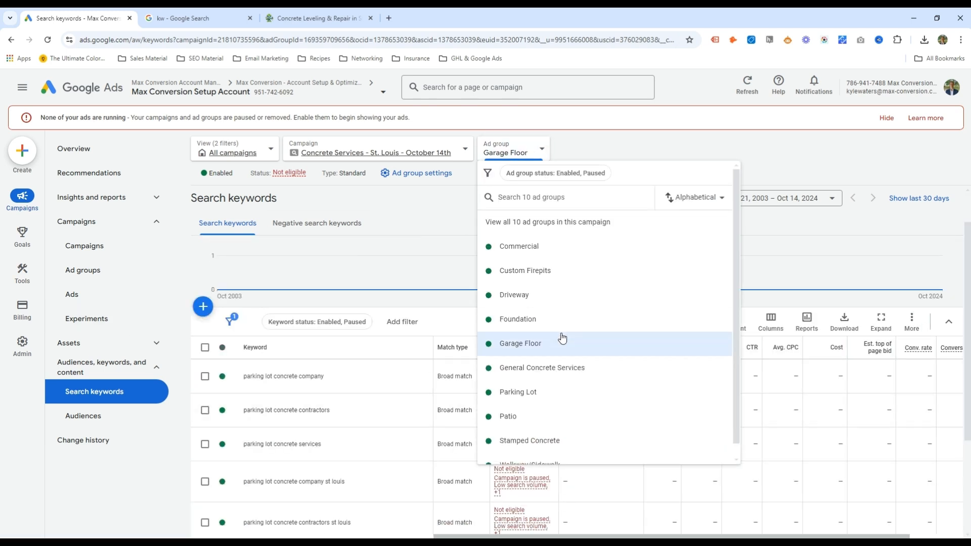
{"action": "left_click", "coordinate": [557, 393]}
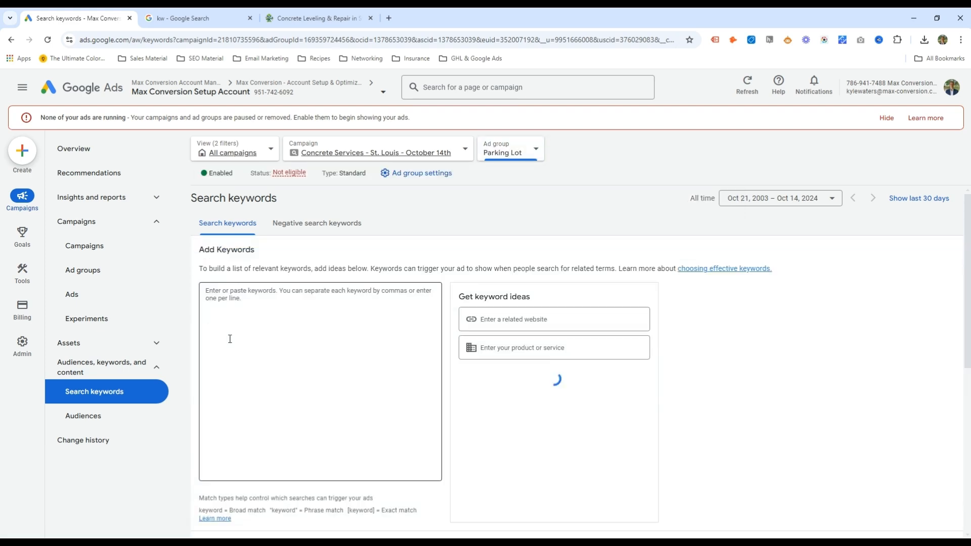
{"action": "left_click", "coordinate": [205, 391]}
{"action": "left_click", "coordinate": [271, 365]}
{"action": "left_click", "coordinate": [177, 343]}
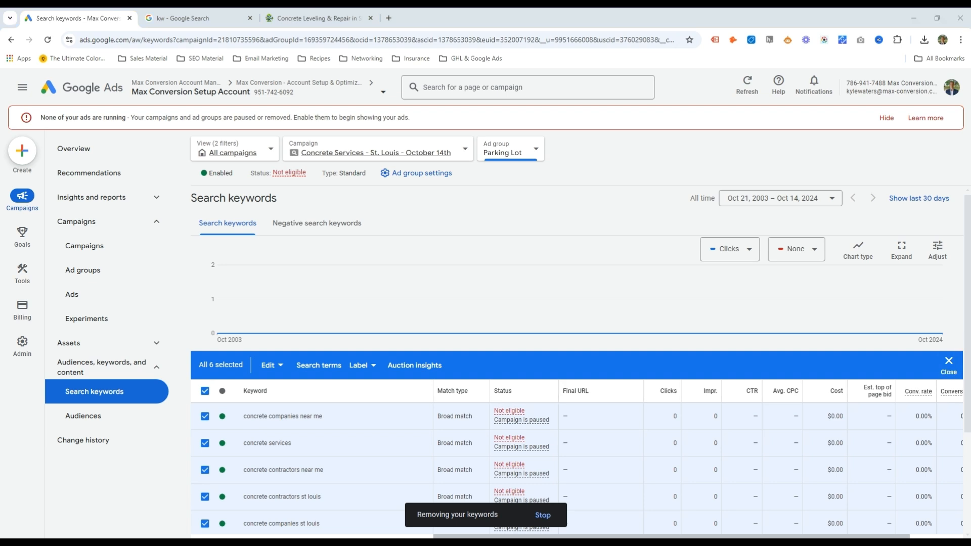
Step: Cut all the parking lot keywords from the Garage Floor ad group and return to the Parking Lot ad group
{"action": "left_click", "coordinate": [512, 151]}
{"action": "left_click", "coordinate": [538, 345]}
{"action": "left_click", "coordinate": [205, 393]}
{"action": "left_click", "coordinate": [272, 367]}
{"action": "left_click", "coordinate": [197, 245]}
{"action": "left_click", "coordinate": [512, 151]}
{"action": "left_click", "coordinate": [511, 380]}
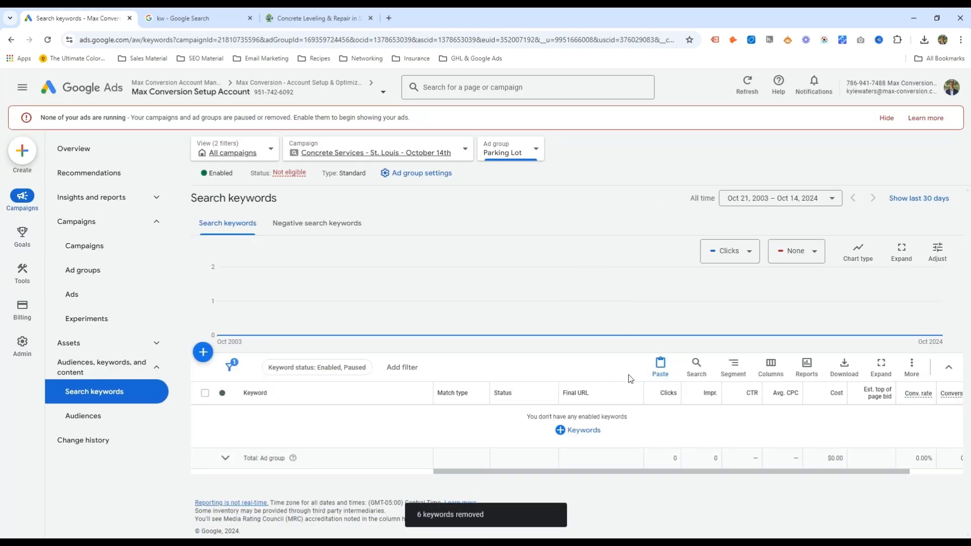
{"action": "left_click", "coordinate": [203, 352]}
{"action": "scroll", "coordinate": [278, 459], "scroll_direction": "down", "scroll_amount": 5}
{"action": "left_click", "coordinate": [247, 397]}
{"action": "left_click", "coordinate": [512, 150]}
{"action": "left_click", "coordinate": [521, 344]}
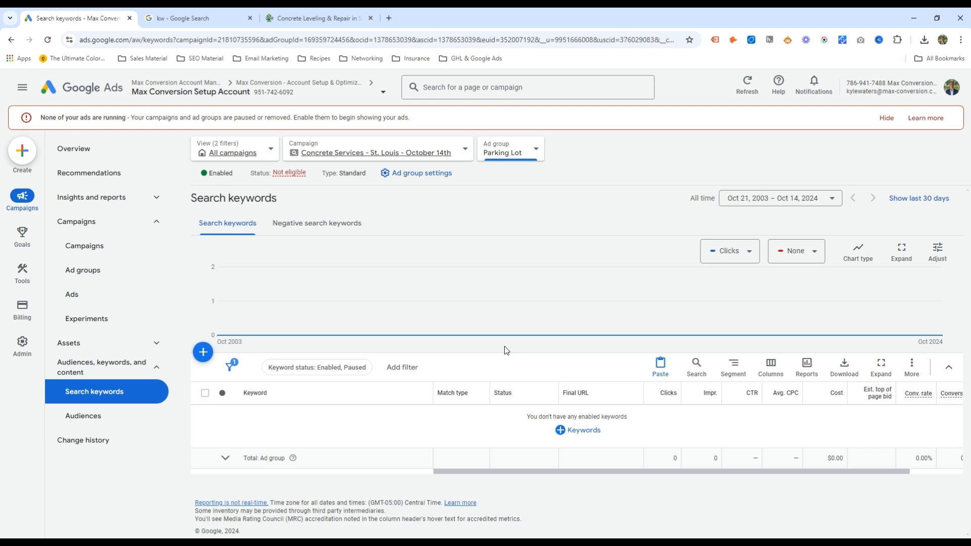
Step: Paste the cut keywords into the Parking Lot ad group
{"action": "left_click", "coordinate": [660, 367]}
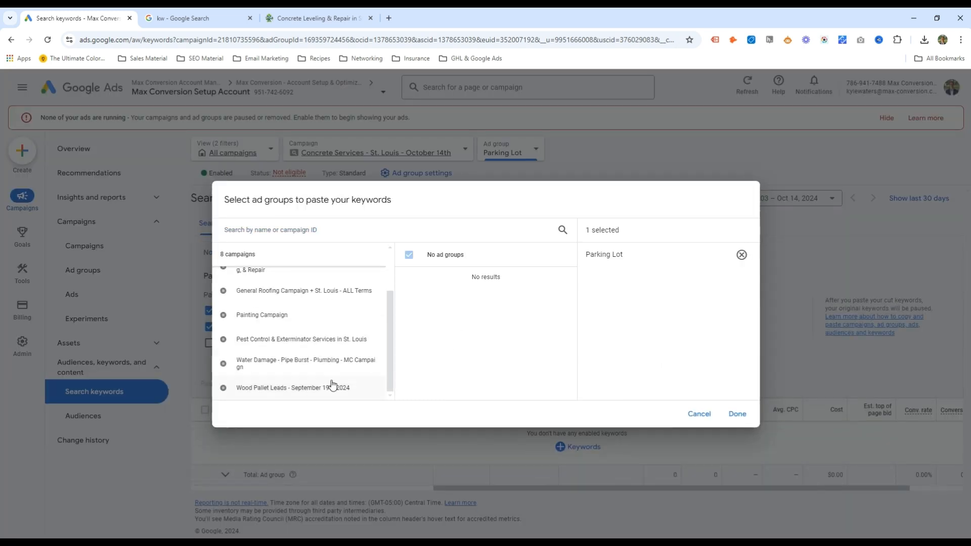
{"action": "left_click", "coordinate": [737, 414]}
Step: In the Garage Floor ad group, look up ideas for "garage floor concrete contractors" and enter that phrase as the first keyword
{"action": "left_click", "coordinate": [508, 151]}
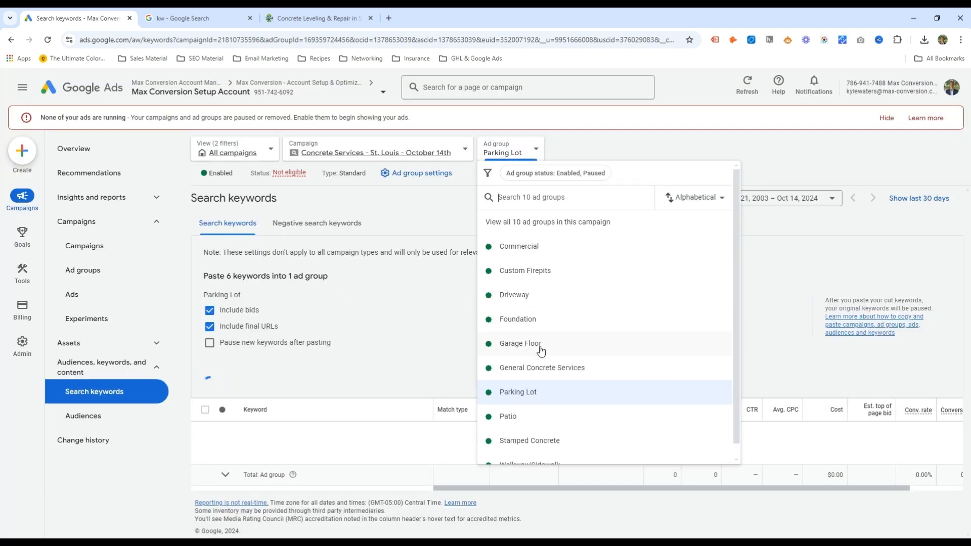
{"action": "left_click", "coordinate": [570, 345]}
{"action": "left_click", "coordinate": [477, 347]}
{"action": "type", "text": "garage floor c"}
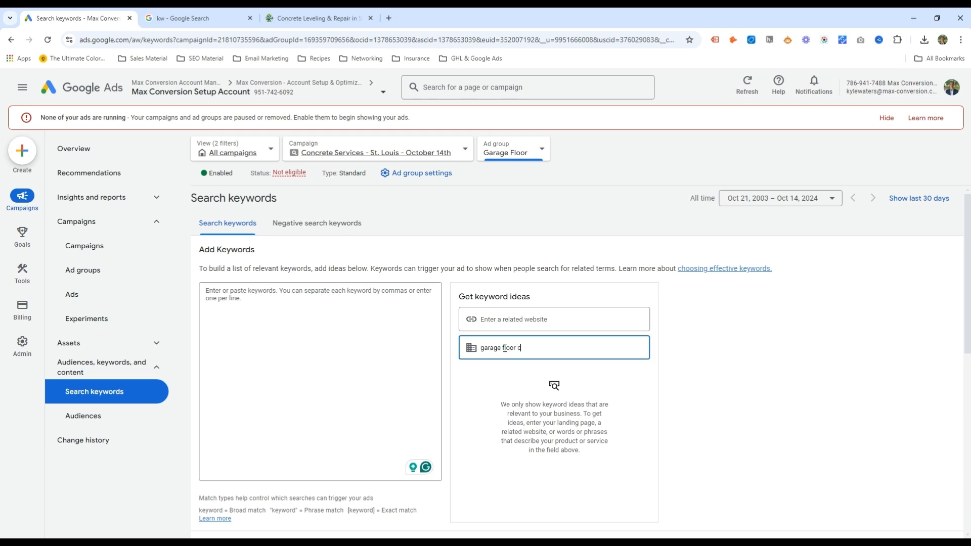
{"action": "type", "text": "oncrete contractors"}
{"action": "triple_click", "coordinate": [505, 348]}
{"action": "key", "text": "ctrl+c"}
{"action": "left_click", "coordinate": [365, 342]}
{"action": "key", "text": "ctrl+v"}
Step: Add the keywords "garage floor concrete companies" and "garage floor concrete services" to the list
{"action": "key", "text": "Return"}
{"action": "key", "text": "ctrl+v"}
{"action": "key", "text": "ctrl+shift+Left"}
{"action": "type", "text": "companies"}
{"action": "key", "text": "ctrl+shift+Left"}
{"action": "key", "text": "ctrl+shift+Left"}
{"action": "key", "text": "ctrl+shift+Left"}
{"action": "key", "text": "ctrl+shift+Left"}
{"action": "key", "text": "ctrl+c"}
{"action": "key", "text": "End"}
{"action": "key", "text": "Return"}
{"action": "key", "text": "ctrl+v"}
{"action": "key", "text": "ctrl+shift+Left"}
{"action": "type", "text": "services"}
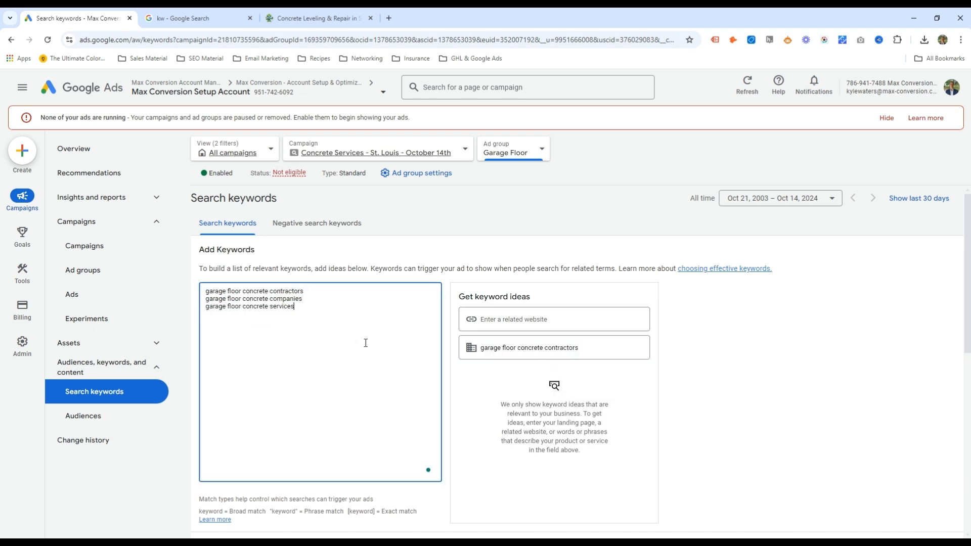
Step: Duplicate the three garage floor keywords and end each copy with "st louis"
{"action": "key", "text": "ctrl+a"}
{"action": "key", "text": "ctrl+c"}
{"action": "key", "text": "ctrl+End"}
{"action": "key", "text": "Return"}
{"action": "key", "text": "ctrl+v"}
{"action": "type", "text": "st louis"}
{"action": "key", "text": "Up"}
{"action": "key", "text": "End"}
{"action": "type", "text": "st louis"}
{"action": "key", "text": "Up"}
{"action": "key", "text": "End"}
{"action": "type", "text": "st louis"}
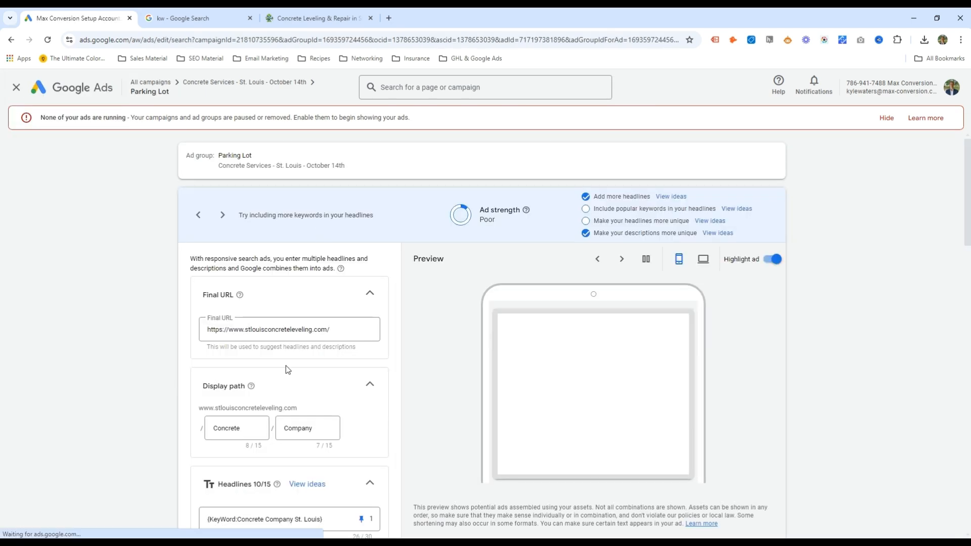
Step: Set the Parking Lot ad's display path to "Parking Lot" and "Concrete"
{"action": "double_click", "coordinate": [227, 428]}
{"action": "type", "text": "Parking Lot"}
{"action": "key", "text": "Tab"}
{"action": "type", "text": "Concrete"}
Step: Add the headline "Parking Lot Concrete Services" to the Parking Lot ad
{"action": "scroll", "coordinate": [242, 388], "scroll_direction": "down", "scroll_amount": 5}
{"action": "left_click", "coordinate": [222, 349]}
{"action": "left_click", "coordinate": [245, 523]}
{"action": "scroll", "coordinate": [202, 475], "scroll_direction": "down", "scroll_amount": 6}
{"action": "left_click", "coordinate": [203, 420]}
{"action": "type", "text": "Parking Lot Concrete Cervices"}
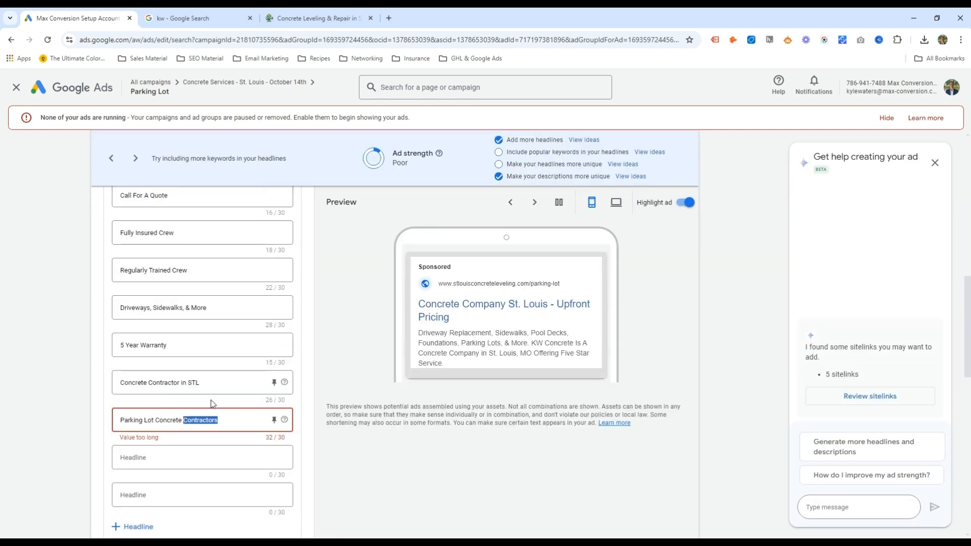
Step: Insert "Parking Lot" before "Concrete Company" in the ad's first description and save the ad
{"action": "scroll", "coordinate": [212, 403], "scroll_direction": "down", "scroll_amount": 4}
{"action": "left_click", "coordinate": [176, 396]}
{"action": "type", "text": "Parking Lot"}
{"action": "scroll", "coordinate": [177, 397], "scroll_direction": "down", "scroll_amount": 1}
{"action": "double_click", "coordinate": [250, 346]}
{"action": "scroll", "coordinate": [219, 384], "scroll_direction": "down", "scroll_amount": 10}
{"action": "left_click", "coordinate": [108, 494]}
Step: Edit the Commercial ad group's ad and set its display path to "Commercial" and "Concrete"
{"action": "left_click", "coordinate": [511, 150]}
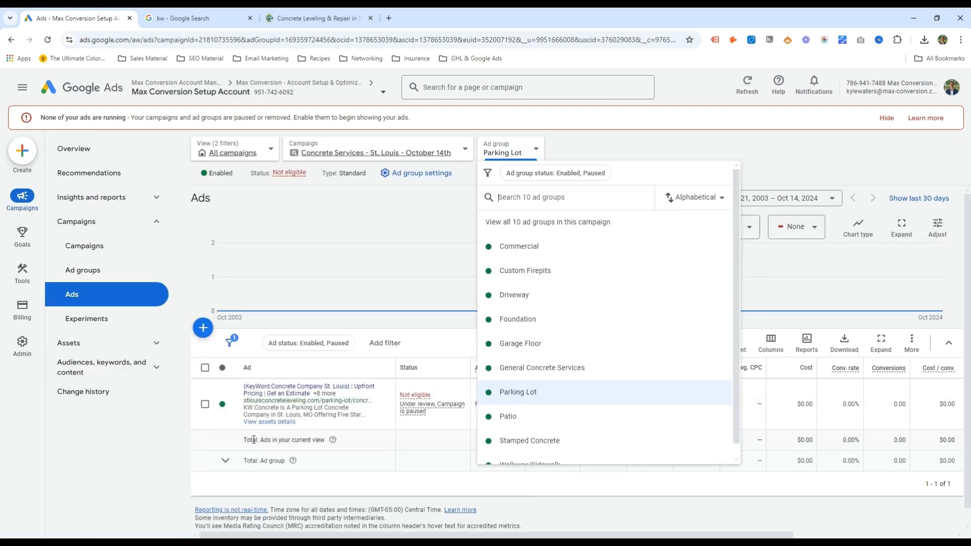
{"action": "left_click", "coordinate": [529, 251]}
{"action": "left_click", "coordinate": [387, 388]}
{"action": "left_click_drag", "start_coordinate": [244, 428], "coordinate": [170, 429]}
{"action": "type", "text": "Commercial"}
{"action": "key", "text": "Tab"}
{"action": "type", "text": "Concrete-Services"}
{"action": "key", "text": "ctrl+shift+Left"}
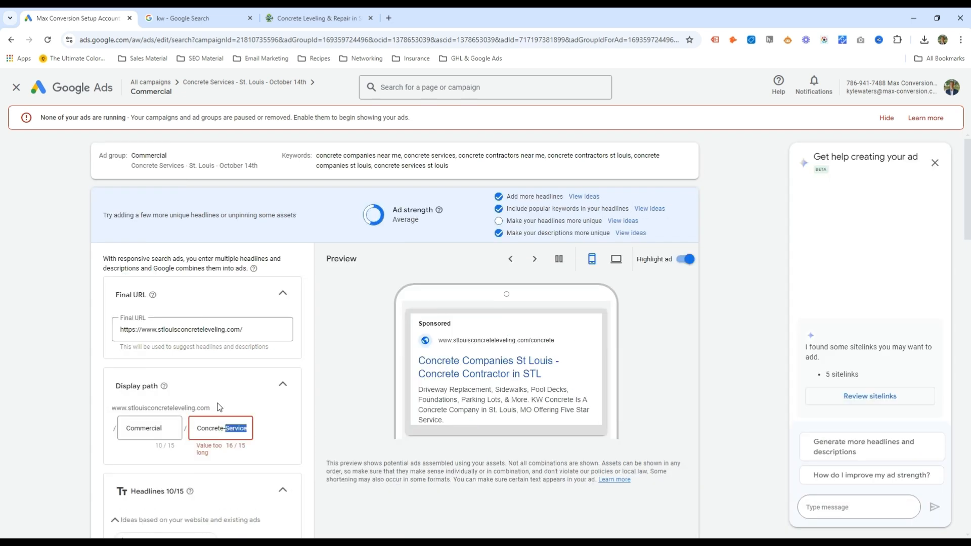
{"action": "key", "text": "BackSpace"}
Step: Change the default text of the first headline's keyword insertion to "Commercial Concrete Service in"
{"action": "scroll", "coordinate": [219, 408], "scroll_direction": "down", "scroll_amount": 7}
{"action": "left_click", "coordinate": [212, 250]}
{"action": "double_click", "coordinate": [131, 344]}
{"action": "type", "text": "Commercial Concrete"}
{"action": "key", "text": "ctrl+shift+Right"}
{"action": "type", "text": "Service in"}
{"action": "key", "text": "Return"}
Step: Replace the ending of the first headline's default text with "STL"
{"action": "left_click", "coordinate": [222, 249]}
{"action": "double_click", "coordinate": [220, 344]}
{"action": "key", "text": "ctrl+shift+Right"}
{"action": "key", "text": "ctrl+shift+Right"}
{"action": "type", "text": "STL"}
{"action": "key", "text": "Return"}
Step: Delete the last word of the first headline's keyword insertion default text
{"action": "left_click", "coordinate": [238, 249]}
{"action": "left_click", "coordinate": [254, 342]}
{"action": "key", "text": "ctrl+shift+Left"}
{"action": "key", "text": "BackSpace"}
{"action": "key", "text": "Return"}
Step: Add the headline "St. Louis Commercial Concrete" to the Commercial ad
{"action": "scroll", "coordinate": [202, 329], "scroll_direction": "down", "scroll_amount": 6}
{"action": "left_click", "coordinate": [192, 317]}
{"action": "type", "text": "St."}
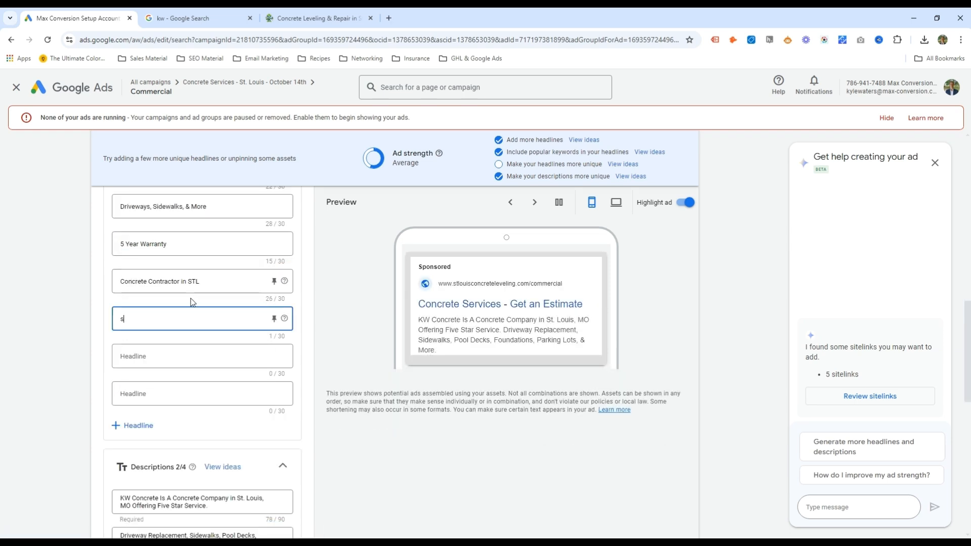
{"action": "type", "text": " Louis Commercial Concrete"}
Step: Add the headline "In-House Trained Concrete Crew" to the Commercial ad
{"action": "key", "text": "Tab"}
{"action": "type", "text": "Concrete Crew"}
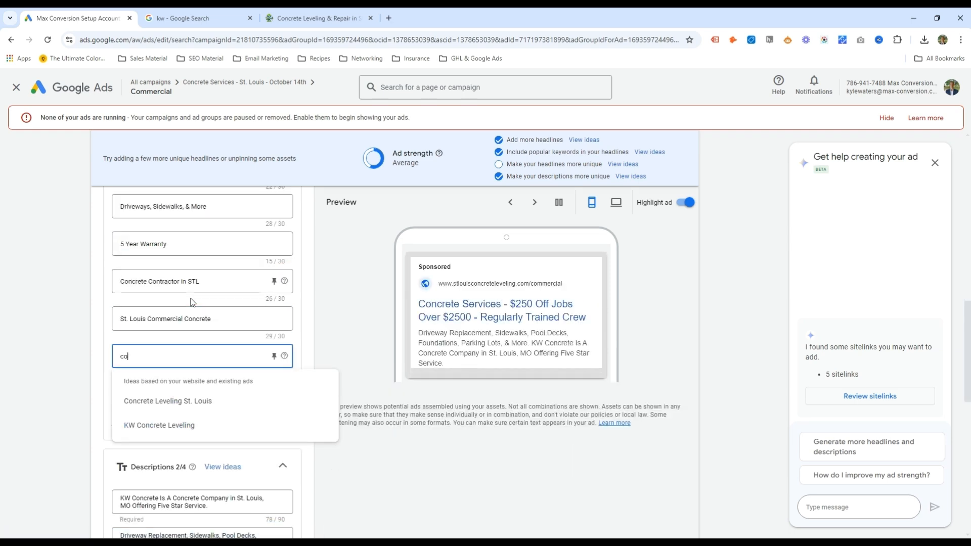
{"action": "key", "text": "ctrl+a"}
{"action": "key", "text": "Left"}
{"action": "type", "text": "In-House Trained"}
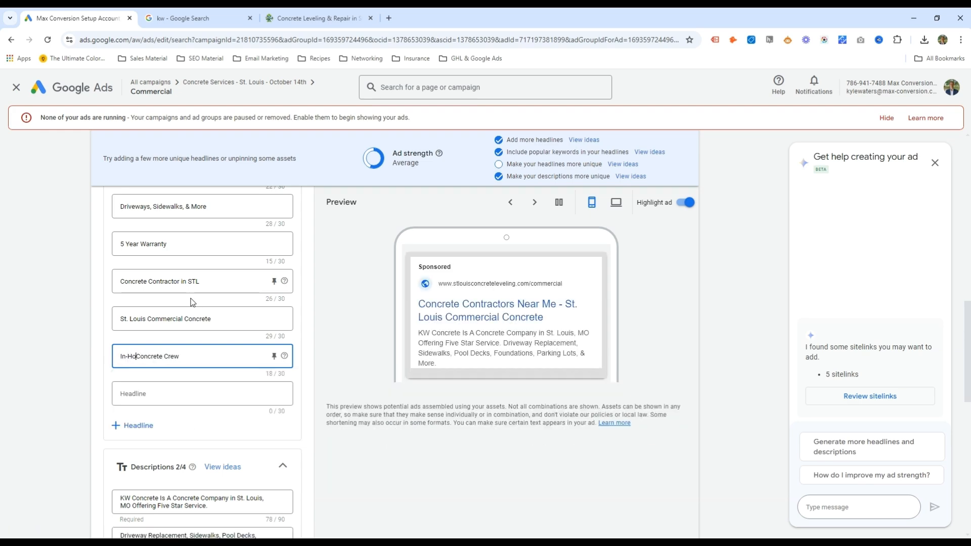
Step: Insert "Commercial" into the ad's first description and save the ad
{"action": "scroll", "coordinate": [268, 365], "scroll_direction": "down", "scroll_amount": 2}
{"action": "left_click", "coordinate": [174, 397]}
{"action": "type", "text": "Commercial"}
{"action": "scroll", "coordinate": [247, 372], "scroll_direction": "down", "scroll_amount": 10}
{"action": "left_click", "coordinate": [110, 497]}
Step: Remove all existing search keywords from the Commercial ad group
{"action": "left_click", "coordinate": [133, 366]}
{"action": "left_click", "coordinate": [134, 290]}
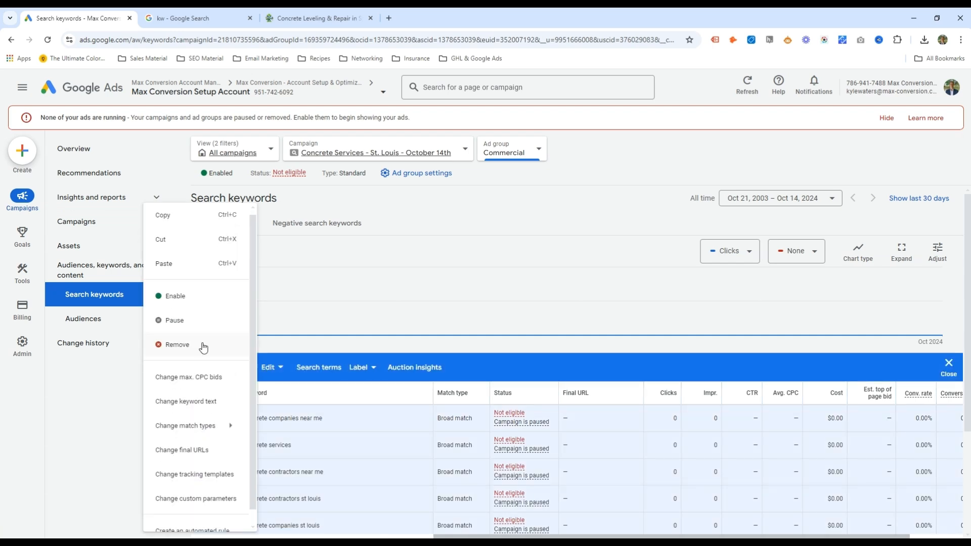
{"action": "left_click", "coordinate": [171, 347]}
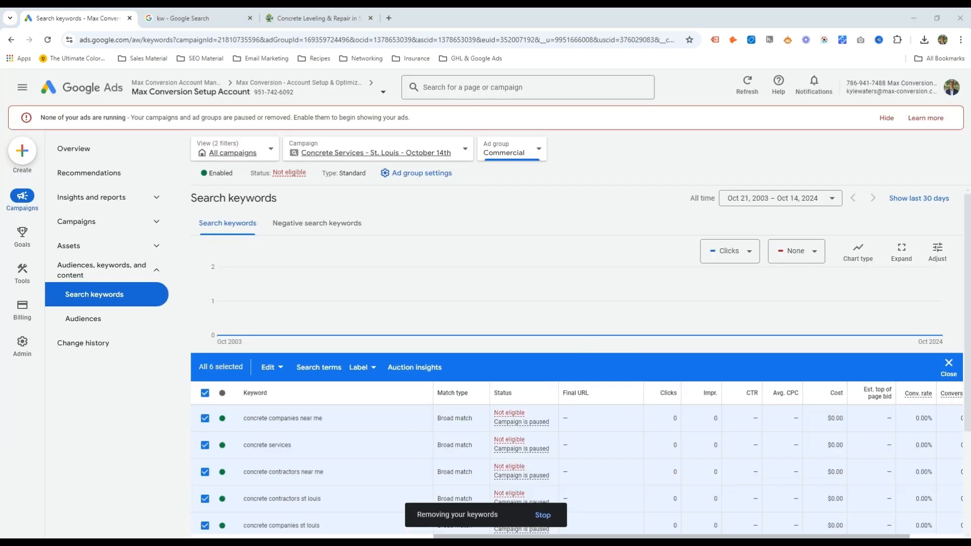
Step: Look up keyword ideas for "commercial concrete company" and enter that phrase as a keyword of the Commercial ad group
{"action": "scroll", "coordinate": [298, 438], "scroll_direction": "down", "scroll_amount": 2}
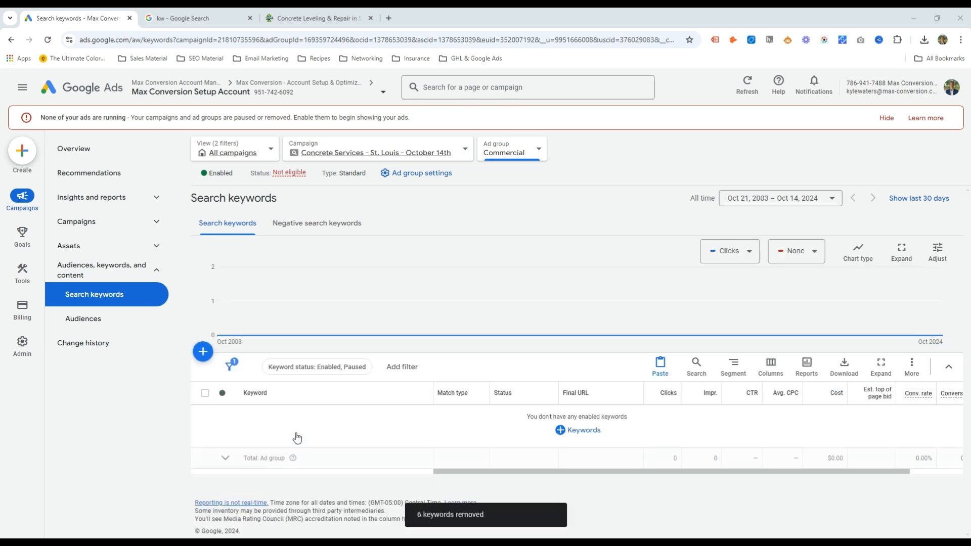
{"action": "left_click", "coordinate": [574, 429]}
{"action": "left_click", "coordinate": [609, 347]}
{"action": "type", "text": "commercial concrete company"}
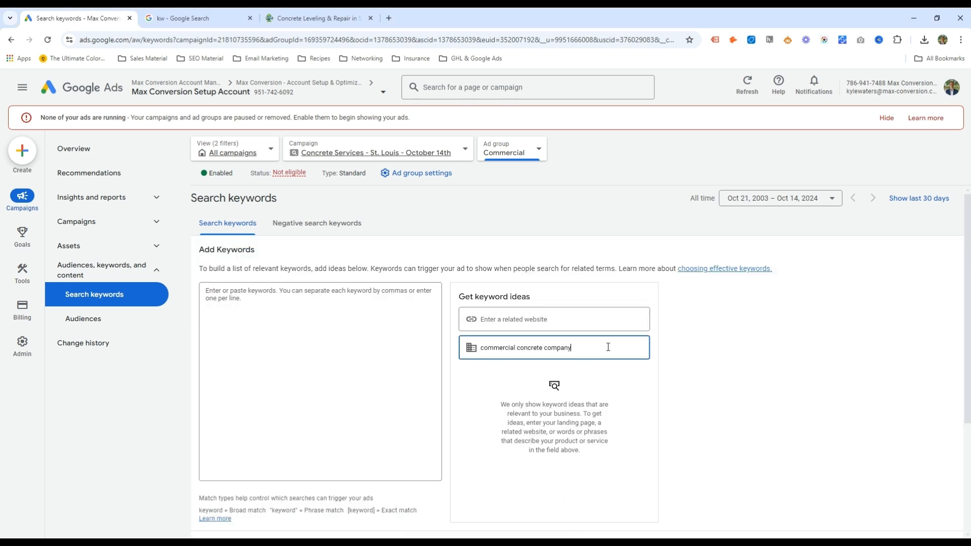
{"action": "key", "text": "ctrl+a"}
{"action": "key", "text": "ctrl+c"}
{"action": "left_click", "coordinate": [399, 342]}
{"action": "key", "text": "ctrl+v"}
Step: Add the suggested keywords commercial concrete contractors, commercial concrete contractors near me, commercial concrete companies near me and commercial foundation contractors
{"action": "left_click", "coordinate": [577, 398]}
{"action": "left_click", "coordinate": [577, 398]}
{"action": "left_click", "coordinate": [579, 399]}
{"action": "left_click", "coordinate": [579, 401]}
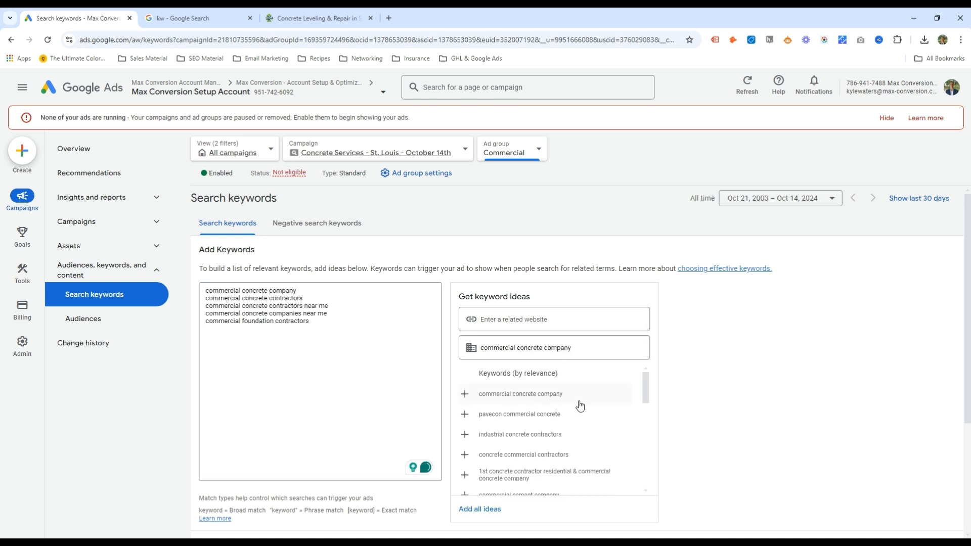
Step: Add concrete commercial contractors, commercial concrete company st louis and commercial concrete contractors st louis to the Commercial ad group's keywords and save
{"action": "left_click", "coordinate": [579, 400]}
{"action": "left_click", "coordinate": [572, 436]}
{"action": "left_click_drag", "start_coordinate": [354, 338], "coordinate": [177, 346]}
{"action": "left_click_drag", "start_coordinate": [312, 299], "coordinate": [203, 291]}
{"action": "left_click", "coordinate": [362, 337]}
{"action": "key", "text": "Return"}
{"action": "key", "text": "ctrl+v"}
{"action": "type", "text": "st louis"}
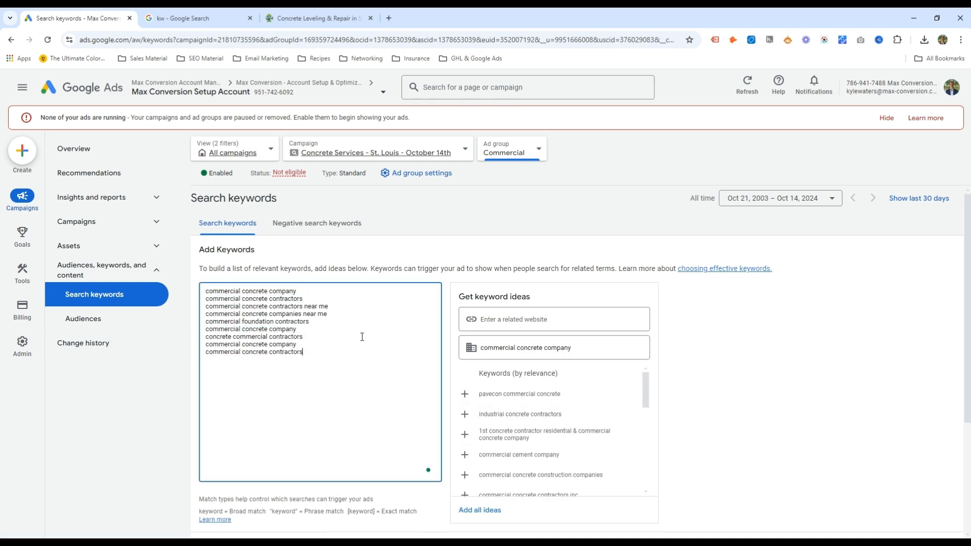
{"action": "key", "text": "Up"}
{"action": "type", "text": "st louis"}
{"action": "scroll", "coordinate": [408, 315], "scroll_direction": "down", "scroll_amount": 4}
{"action": "left_click", "coordinate": [225, 388]}
Step: Edit the Foundation ad group's ad and set its display path to Foundation / Installation
{"action": "left_click", "coordinate": [121, 222]}
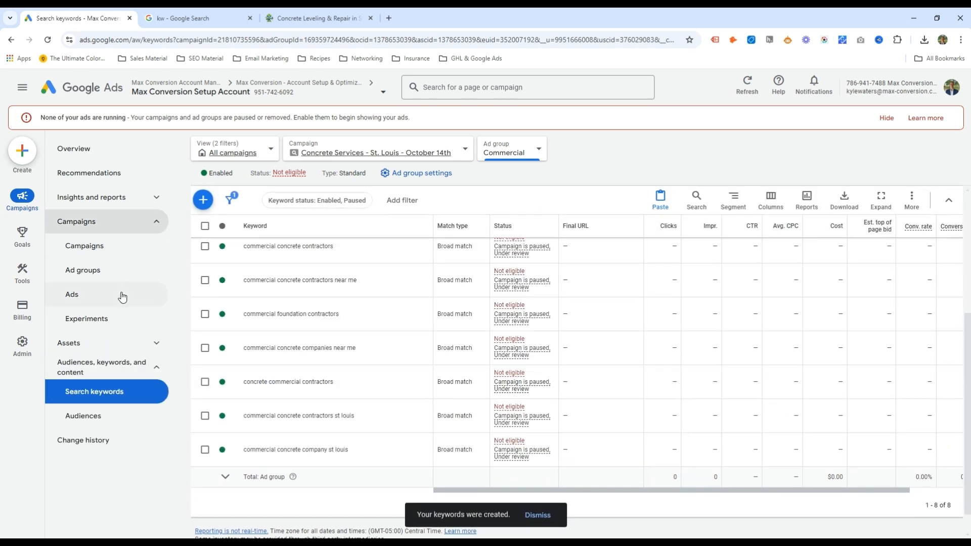
{"action": "left_click", "coordinate": [122, 292]}
{"action": "left_click", "coordinate": [511, 148]}
{"action": "left_click", "coordinate": [582, 318]}
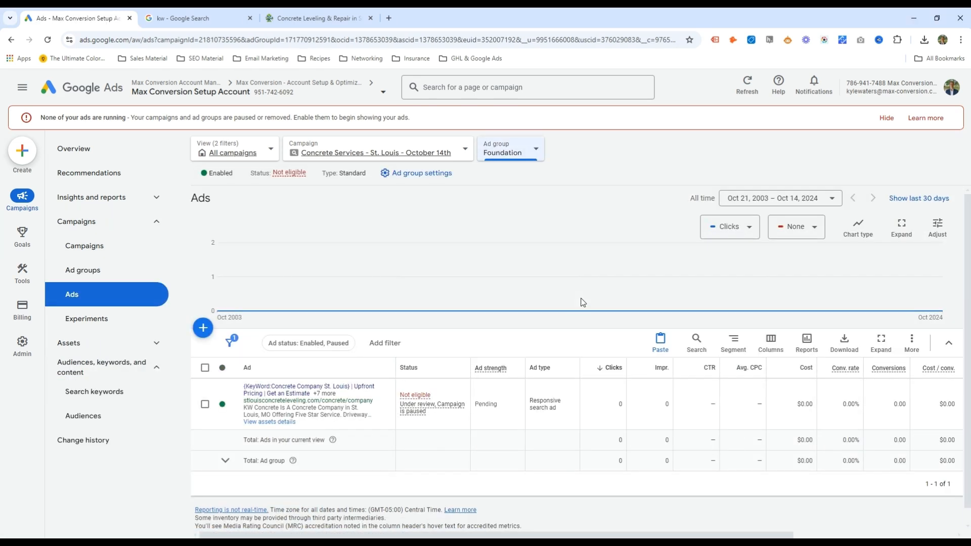
{"action": "left_click", "coordinate": [389, 405]}
{"action": "left_click_drag", "start_coordinate": [246, 428], "coordinate": [191, 406]}
{"action": "type", "text": "Foundation"}
{"action": "key", "text": "Tab"}
{"action": "type", "text": "Installation"}
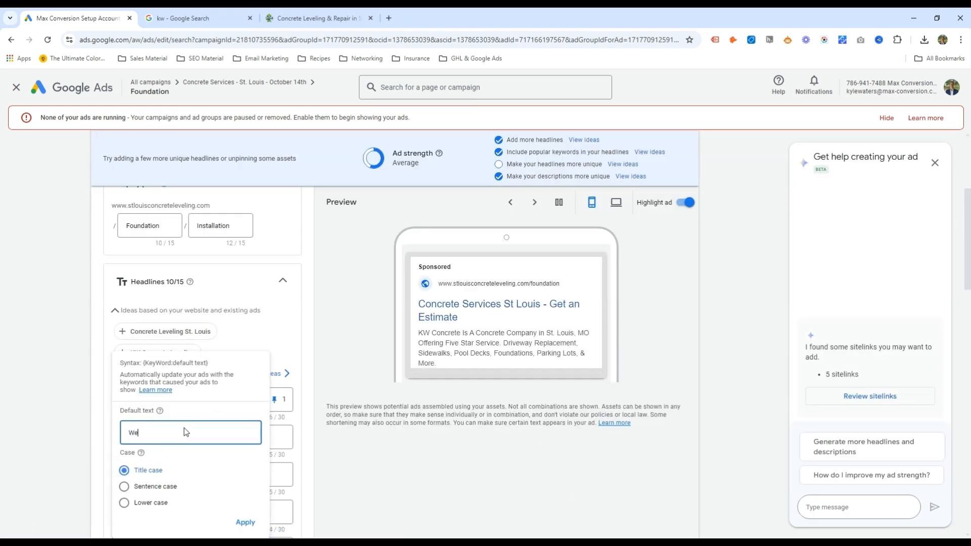
Step: Set the default text of the first headline's keyword insertion to "We Pour & Finish Foundations" and apply it
{"action": "type", "text": "Pour /"}
{"action": "key", "text": "BackSpace"}
{"action": "type", "text": "& Finish Foundations"}
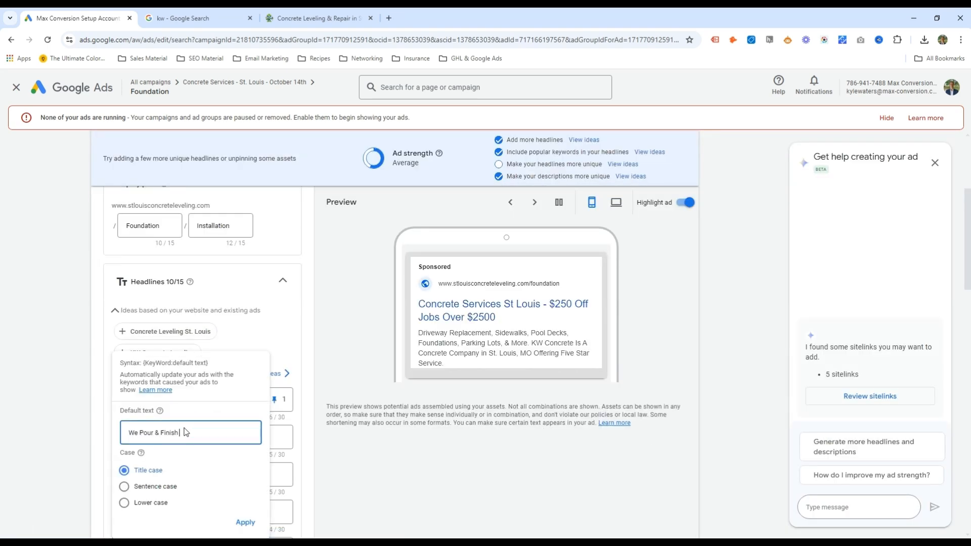
{"action": "key", "text": "Return"}
Step: Add the headline "Concrete Foundation Company" in the empty field after "Concrete Contractor in STL"
{"action": "scroll", "coordinate": [186, 432], "scroll_direction": "down", "scroll_amount": 9}
{"action": "left_click", "coordinate": [141, 322]}
{"action": "type", "text": "Conc"}
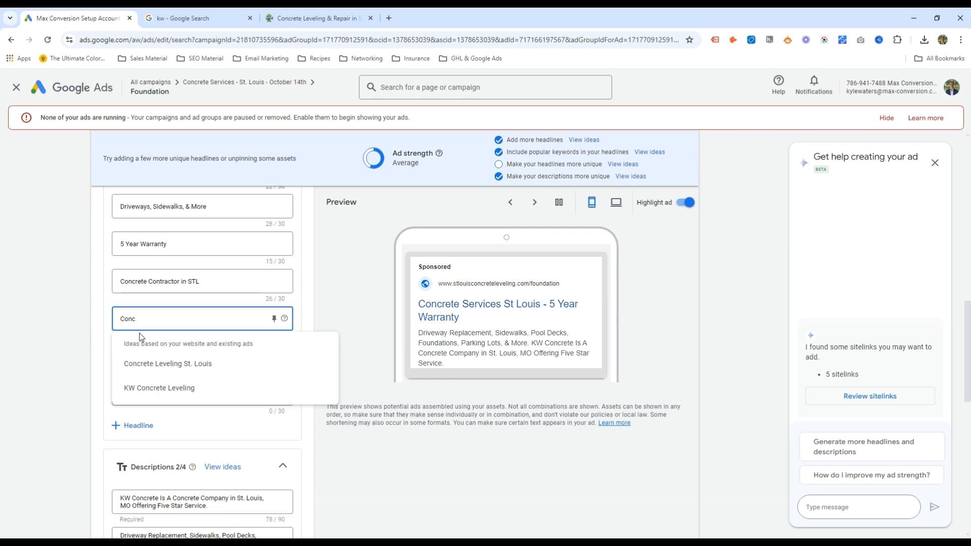
{"action": "type", "text": "ete Foindation Company"}
{"action": "left_click", "coordinate": [134, 319]}
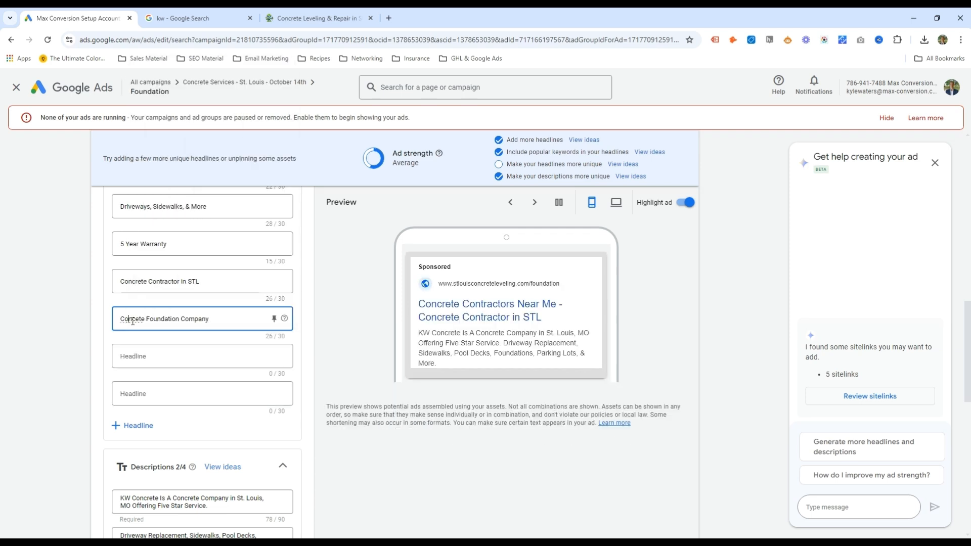
{"action": "type", "text": "r"}
Step: Insert "Foundation" before "Company" in the ad's first description and save the ad
{"action": "scroll", "coordinate": [202, 354], "scroll_direction": "down", "scroll_amount": 2}
{"action": "left_click", "coordinate": [201, 397]}
{"action": "left_click", "coordinate": [175, 397]}
{"action": "type", "text": "Foundation"}
{"action": "key", "text": "ctrl+shift+Left"}
{"action": "key", "text": "BackSpace"}
{"action": "key", "text": "ctrl+Right"}
{"action": "type", "text": "Foundation"}
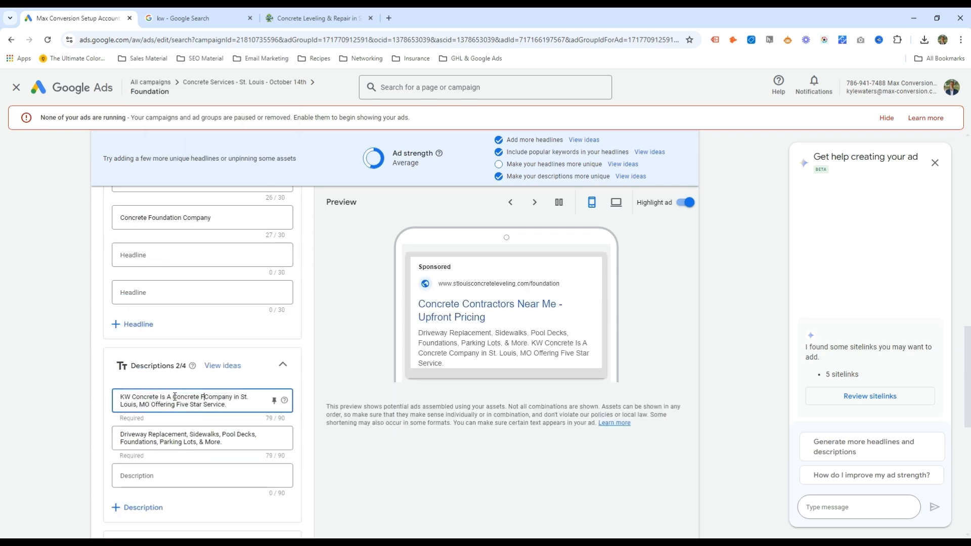
{"action": "scroll", "coordinate": [177, 392], "scroll_direction": "down", "scroll_amount": 10}
{"action": "left_click", "coordinate": [167, 404]}
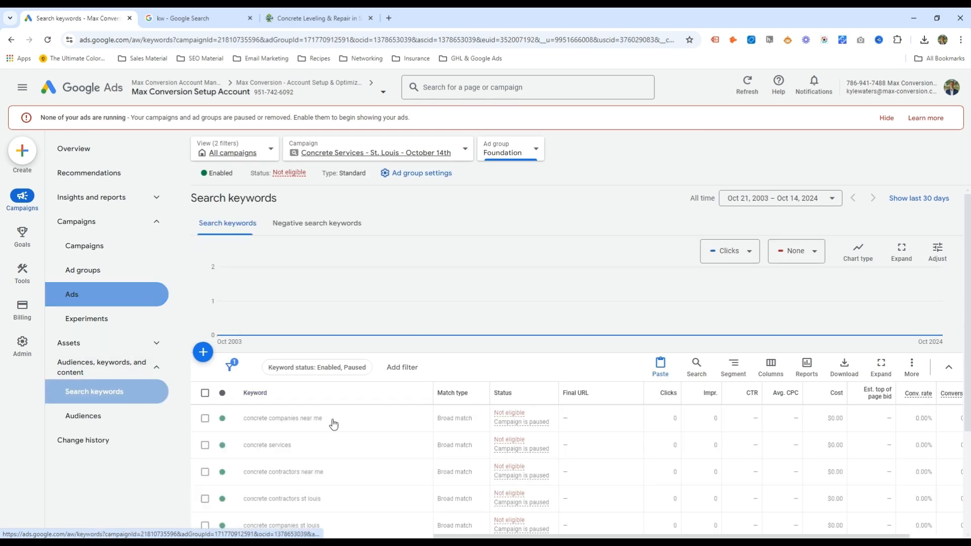
Step: Remove all existing search keywords from the Foundation ad group
{"action": "left_click", "coordinate": [204, 393]}
{"action": "left_click", "coordinate": [271, 368]}
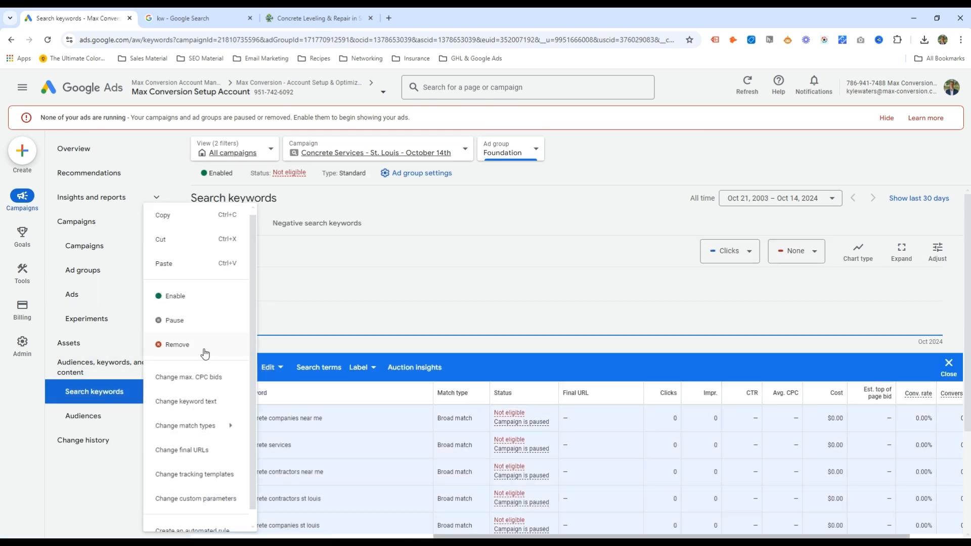
{"action": "left_click", "coordinate": [211, 344]}
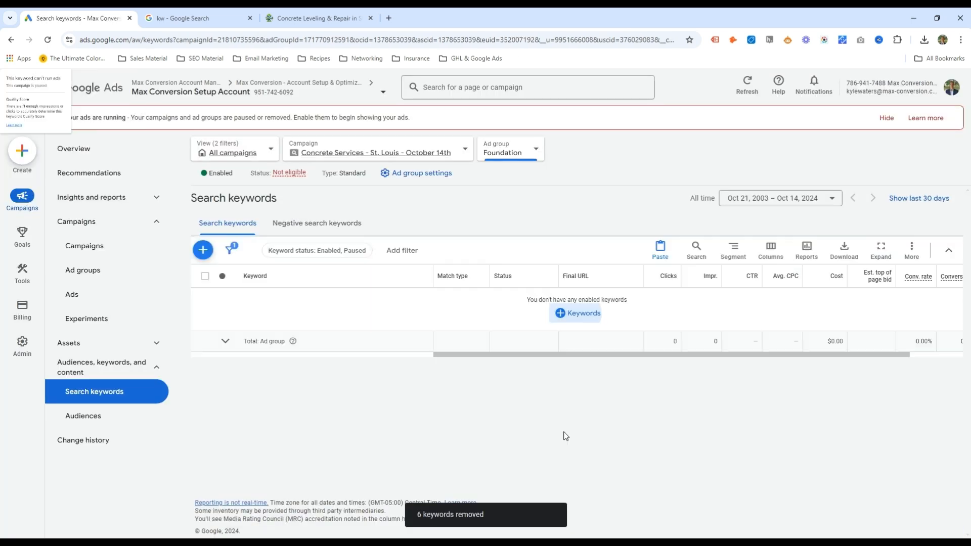
Step: Look up keyword ideas for "concrete foundation companies" and add the suggested keyword concrete foundation contractors to the Foundation ad group
{"action": "left_click", "coordinate": [202, 250]}
{"action": "left_click", "coordinate": [526, 349]}
{"action": "type", "text": "foundationconcrete companies"}
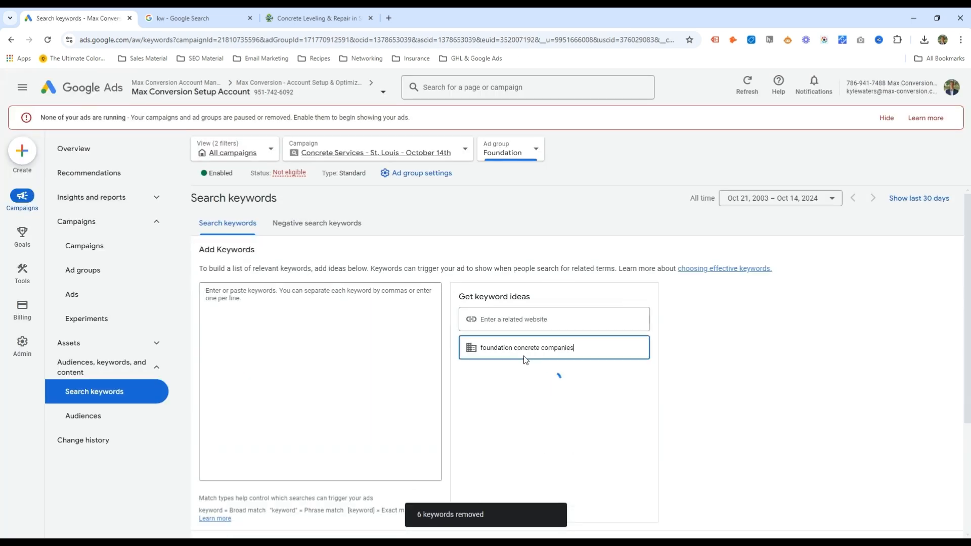
{"action": "double_click", "coordinate": [498, 348]}
{"action": "key", "text": "BackSpace"}
{"action": "key", "text": "ctrl+Right"}
{"action": "type", "text": "foundation"}
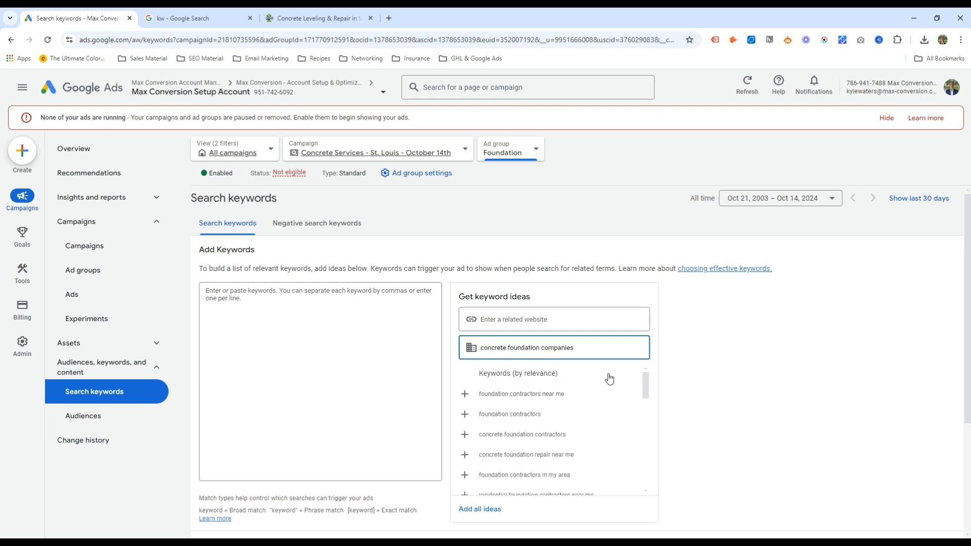
{"action": "left_click", "coordinate": [560, 437]}
Step: Look up ideas for "pour a concrete foundation" and enter that phrase as a second keyword
{"action": "triple_click", "coordinate": [526, 348]}
{"action": "type", "text": "pour a concrete foundation"}
{"action": "left_click", "coordinate": [295, 362]}
{"action": "key", "text": "End"}
{"action": "key", "text": "Return"}
{"action": "key", "text": "ctrl+v"}
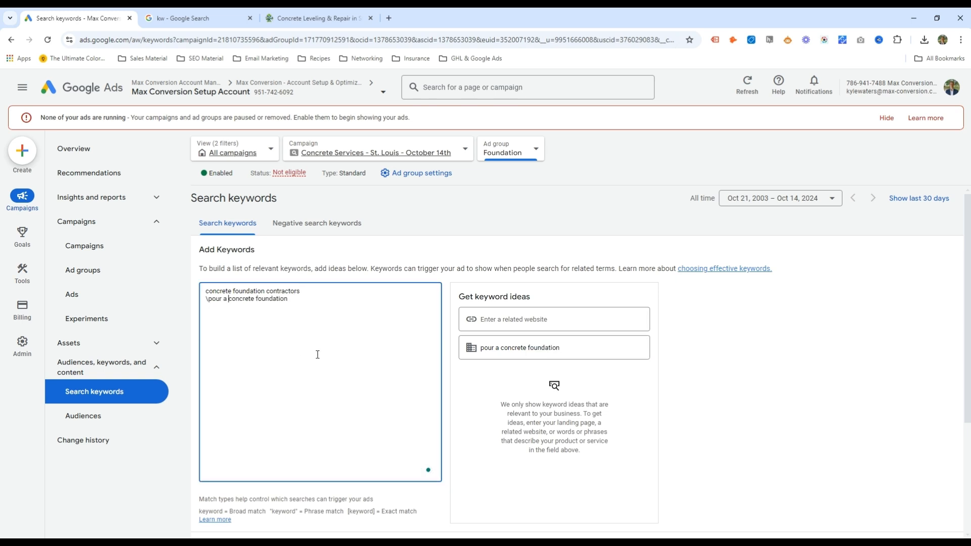
Step: Add the keywords foundation concrete finishers and foundation concrete finishers st louis, and save the Foundation keyword list
{"action": "left_click_drag", "start_coordinate": [562, 349], "coordinate": [371, 342]}
{"action": "type", "text": "foundation concrete finishers"}
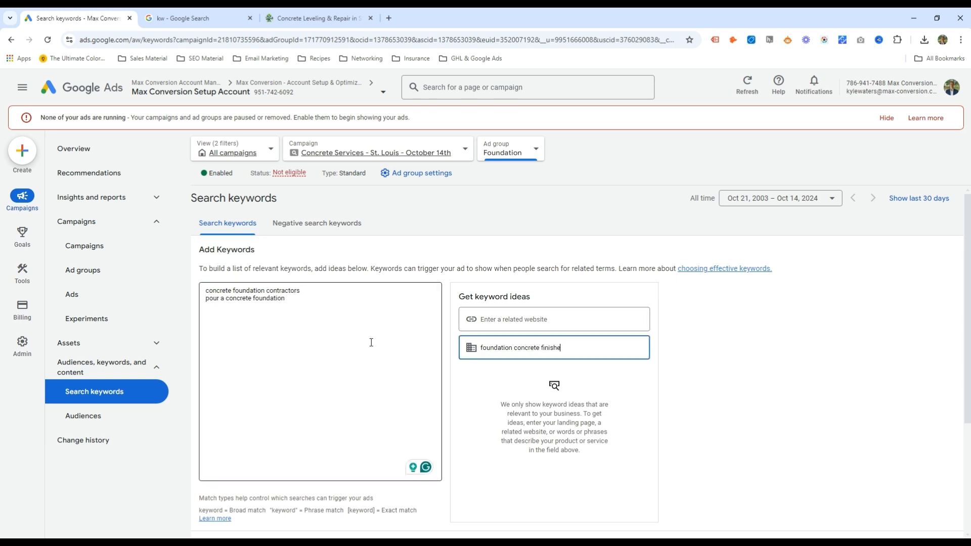
{"action": "key", "text": "ctrl+a"}
{"action": "key", "text": "ctrl+c"}
{"action": "left_click", "coordinate": [325, 343]}
{"action": "key", "text": "Return"}
{"action": "key", "text": "ctrl+v"}
{"action": "key", "text": "Return"}
{"action": "key", "text": "ctrl+v"}
{"action": "type", "text": "st louis"}
{"action": "scroll", "coordinate": [304, 333], "scroll_direction": "down", "scroll_amount": 3}
{"action": "left_click", "coordinate": [212, 383]}
Step: Return to the campaign level and review its ad groups, ad schedule and targeted locations
{"action": "left_click", "coordinate": [130, 301]}
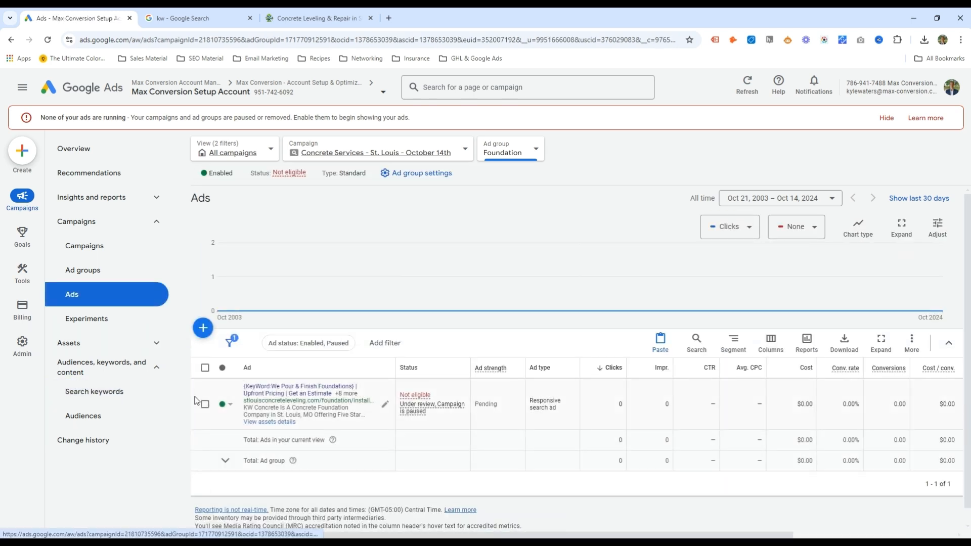
{"action": "left_click", "coordinate": [334, 152]}
{"action": "left_click", "coordinate": [120, 271]}
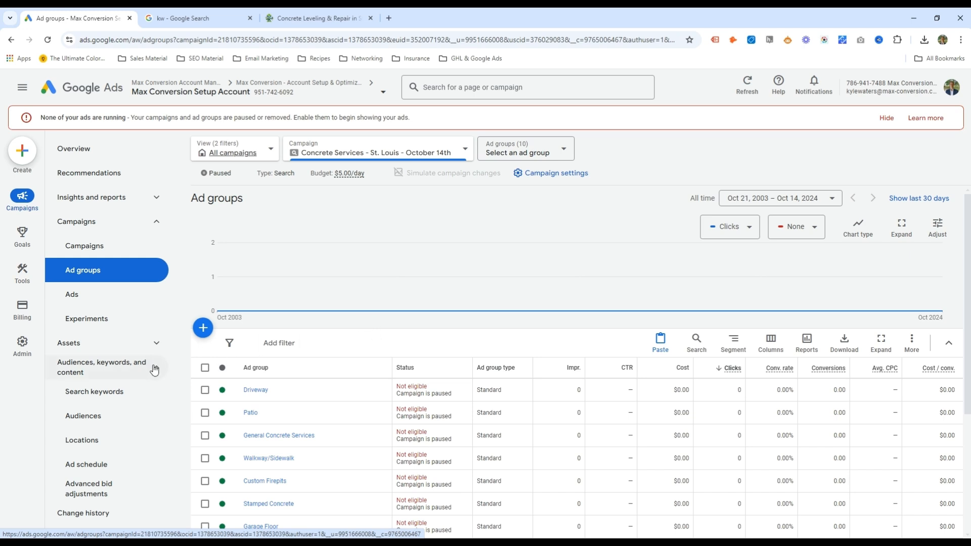
{"action": "left_click", "coordinate": [138, 459]}
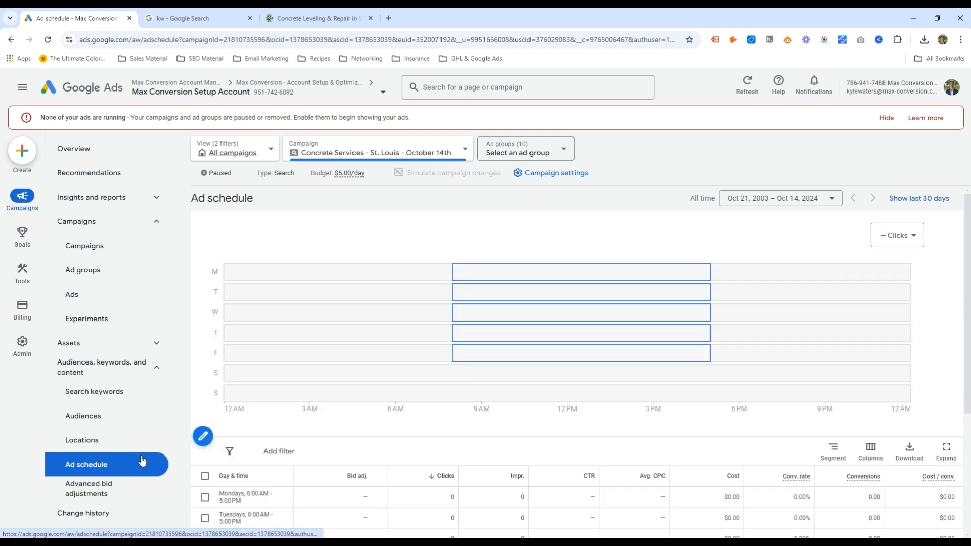
{"action": "left_click", "coordinate": [138, 441]}
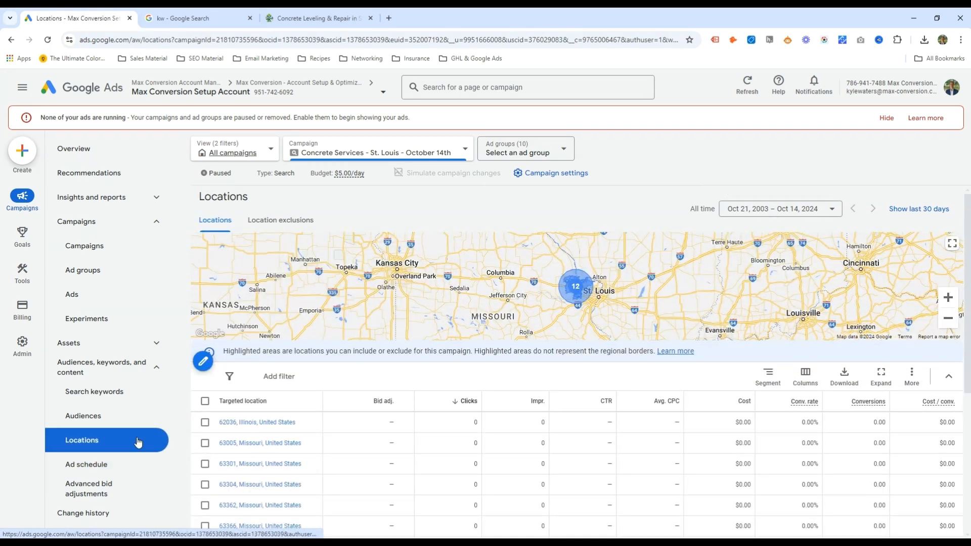
Step: Exclude the 18 - 24 age range from all ten ad groups in the campaign's audience demographics
{"action": "left_click", "coordinate": [124, 419]}
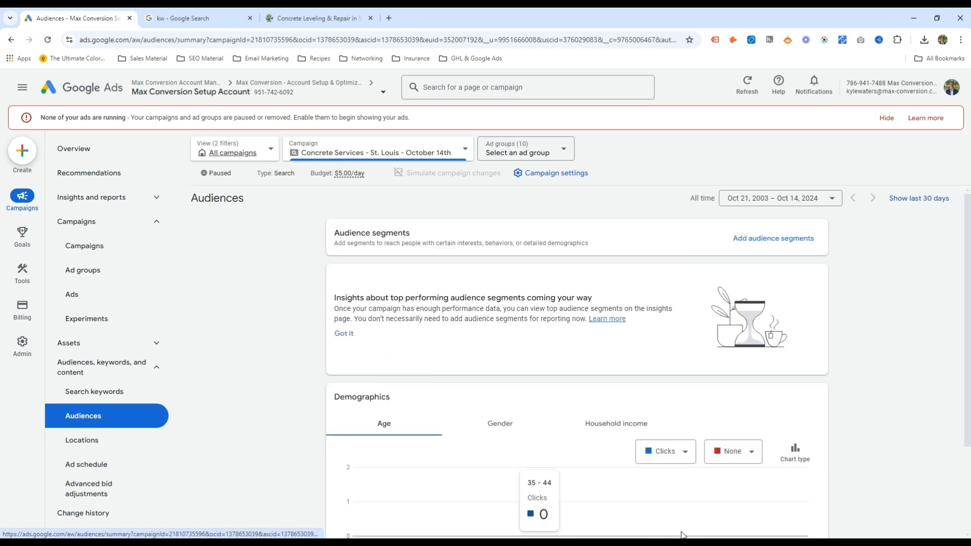
{"action": "scroll", "coordinate": [642, 418], "scroll_direction": "down", "scroll_amount": 6}
{"action": "scroll", "coordinate": [368, 412], "scroll_direction": "down", "scroll_amount": 2}
{"action": "left_click", "coordinate": [340, 442]}
{"action": "left_click", "coordinate": [340, 422]}
{"action": "left_click", "coordinate": [340, 401]}
{"action": "left_click", "coordinate": [340, 380]}
{"action": "left_click", "coordinate": [340, 360]}
{"action": "left_click", "coordinate": [340, 339]}
{"action": "left_click", "coordinate": [340, 318]}
{"action": "scroll", "coordinate": [340, 318], "scroll_direction": "up", "scroll_amount": 2}
{"action": "left_click", "coordinate": [340, 449]}
{"action": "left_click", "coordinate": [340, 429]}
{"action": "left_click", "coordinate": [340, 407]}
{"action": "left_click", "coordinate": [397, 340]}
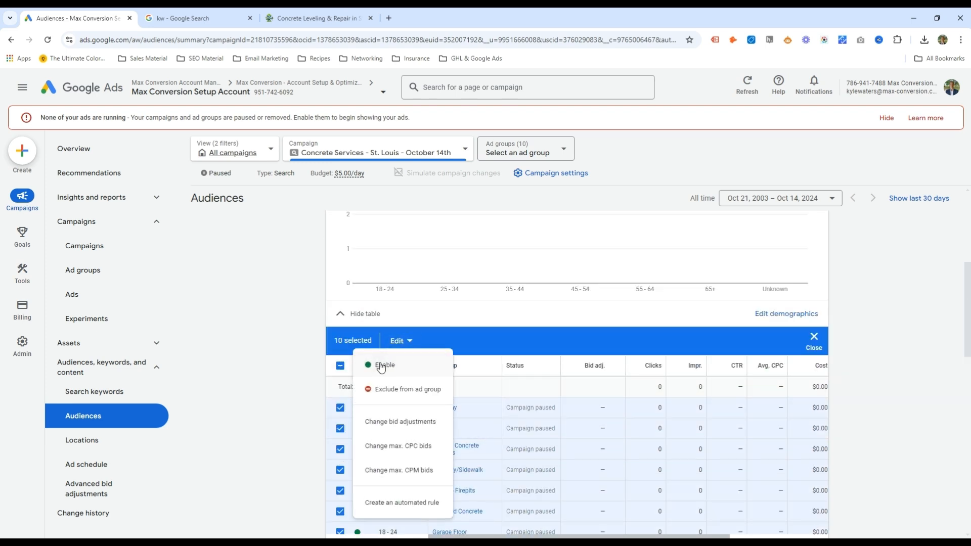
{"action": "left_click", "coordinate": [399, 389]}
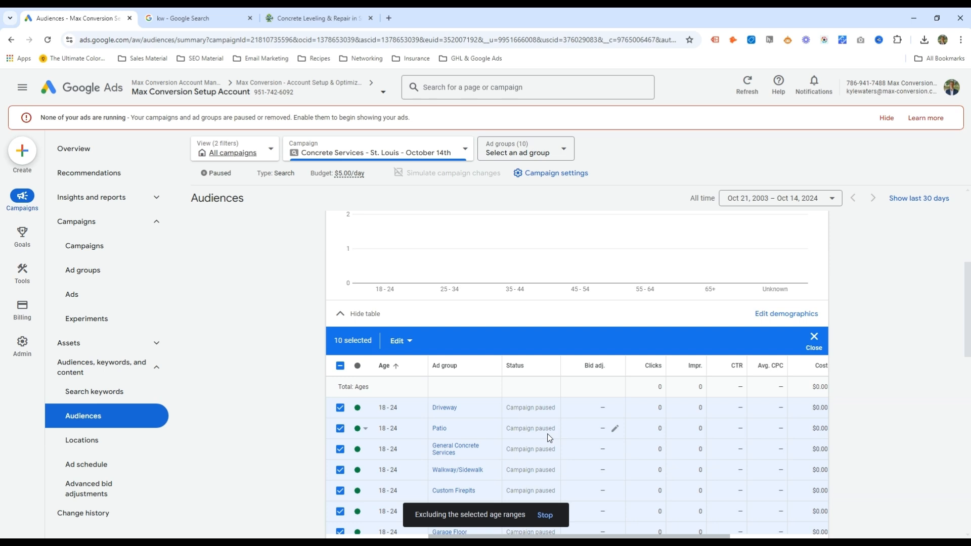
Step: Open the campaign's search terms report
{"action": "left_click", "coordinate": [156, 368]}
{"action": "left_click", "coordinate": [157, 343]}
{"action": "left_click", "coordinate": [154, 199]}
{"action": "left_click", "coordinate": [155, 200]}
{"action": "left_click", "coordinate": [158, 202]}
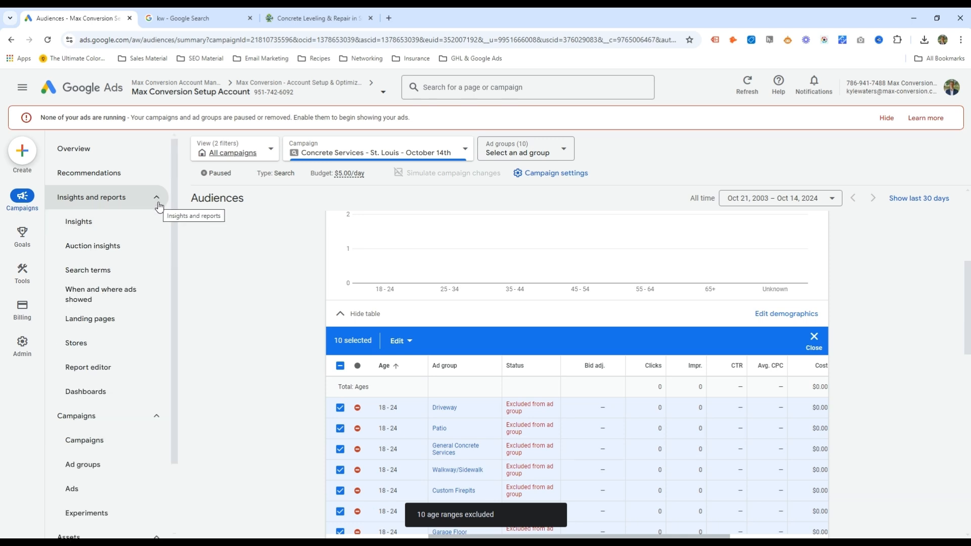
{"action": "left_click", "coordinate": [158, 205]}
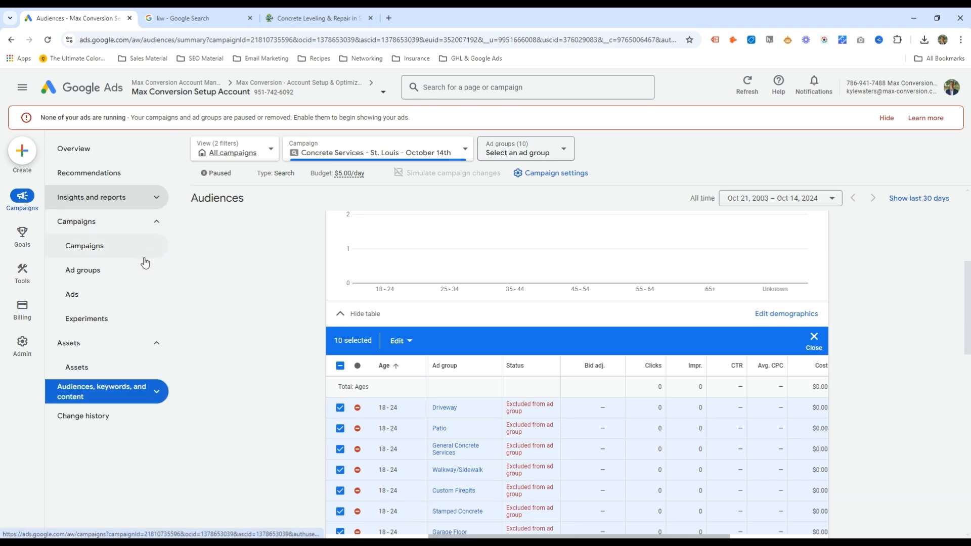
{"action": "left_click", "coordinate": [156, 223]}
{"action": "left_click", "coordinate": [116, 269]}
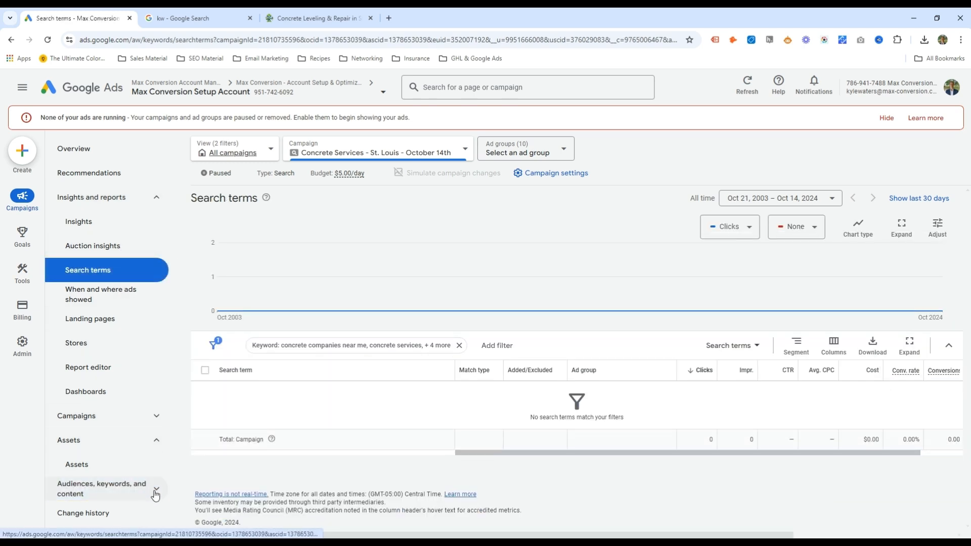
Step: Start a campaign-level list of negative search keywords with job and resume
{"action": "left_click", "coordinate": [152, 492]}
{"action": "left_click", "coordinate": [124, 514]}
{"action": "left_click", "coordinate": [317, 223]}
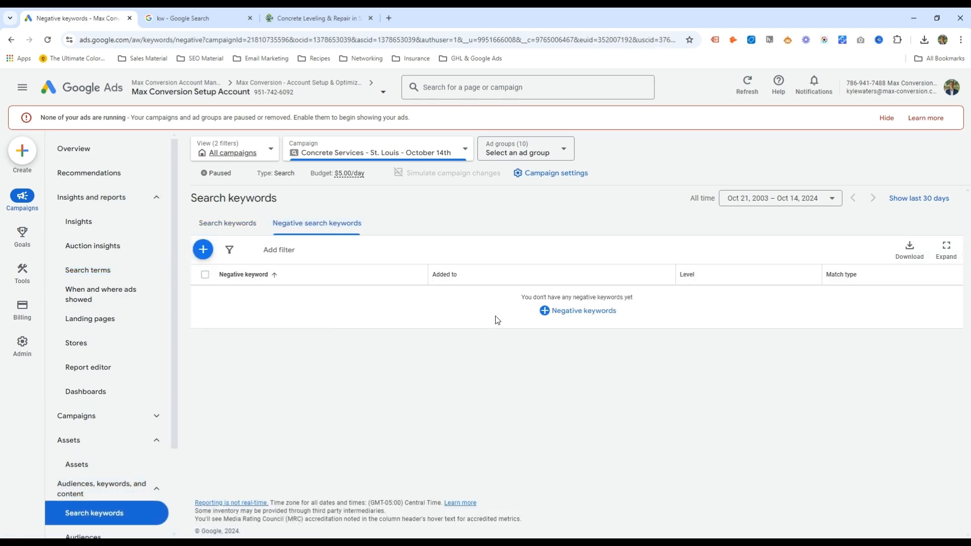
{"action": "left_click", "coordinate": [539, 315]}
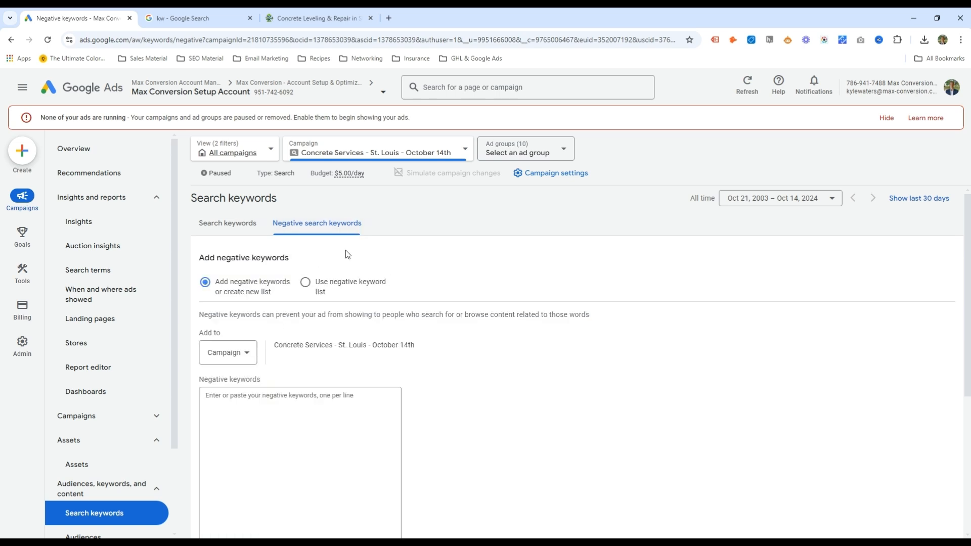
{"action": "left_click", "coordinate": [225, 357]}
{"action": "left_click", "coordinate": [353, 405]}
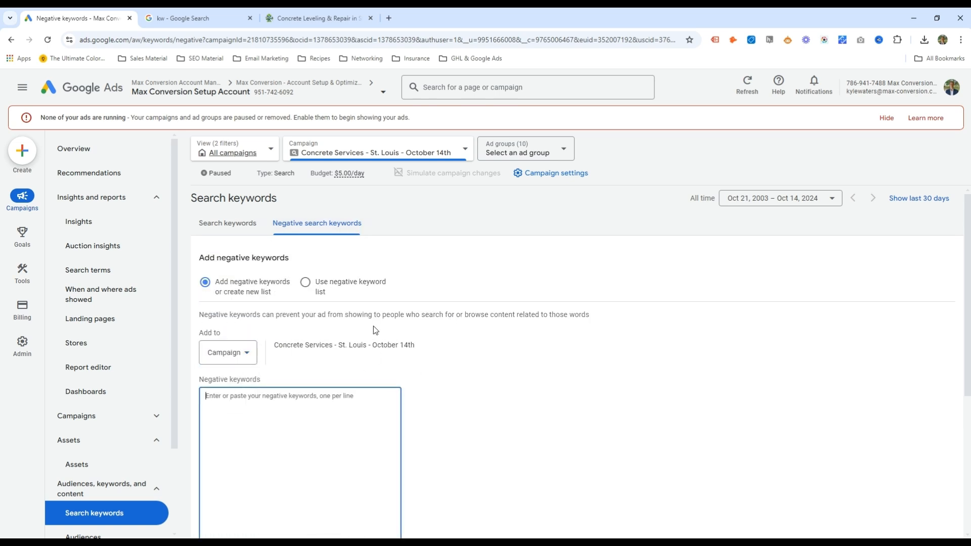
{"action": "type", "text": "job resume"}
{"action": "key", "text": "Return"}
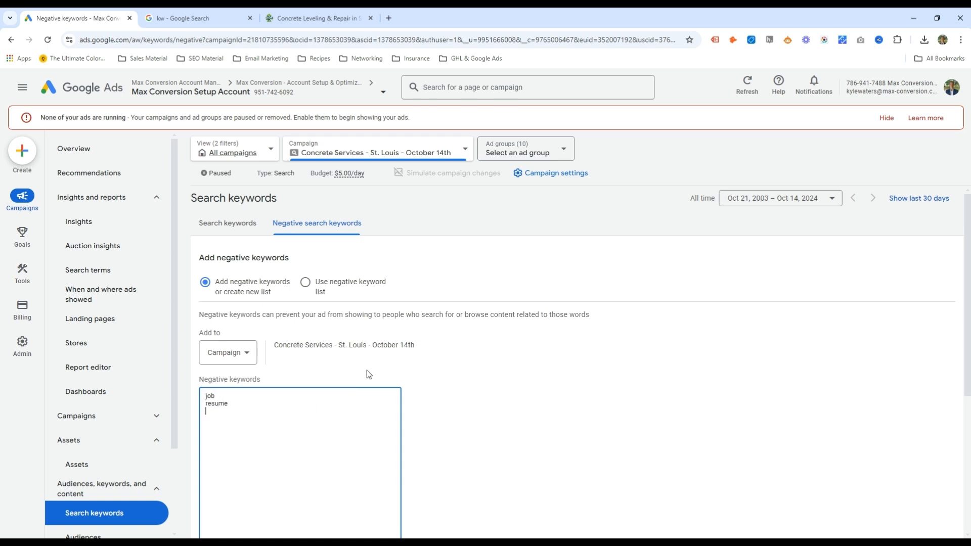
Step: Add hiring, reviews and review to the negative keywords
{"action": "type", "text": "hiring"}
{"action": "key", "text": "Return"}
{"action": "type", "text": "reviews"}
{"action": "key", "text": "Return"}
{"action": "type", "text": "review"}
{"action": "key", "text": "Return"}
Step: Add the question words who, what, where, when, why and how to the negative keywords
{"action": "type", "text": "who"}
{"action": "key", "text": "Return"}
{"action": "type", "text": "what"}
{"action": "key", "text": "Return"}
{"action": "type", "text": "where"}
{"action": "key", "text": "Return"}
{"action": "type", "text": "when"}
{"action": "key", "text": "Return"}
{"action": "type", "text": "why "}
{"action": "type", "text": "how"}
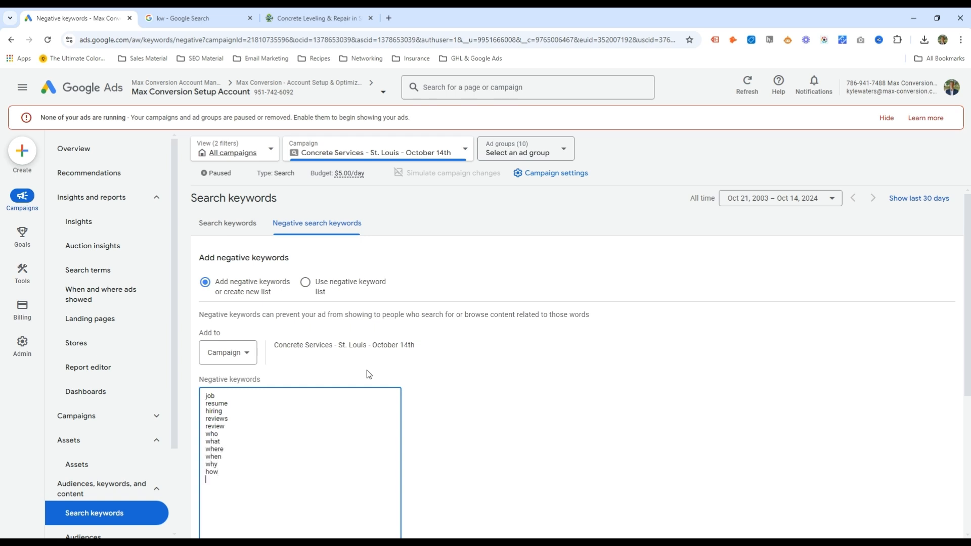
{"action": "key", "text": "Return"}
Step: Add repair, leveling and holes to the negative keywords
{"action": "type", "text": "repair "}
{"action": "type", "text": "level"}
{"action": "type", "text": "ing"}
{"action": "key", "text": "Return"}
{"action": "scroll", "coordinate": [368, 374], "scroll_direction": "down", "scroll_amount": 3}
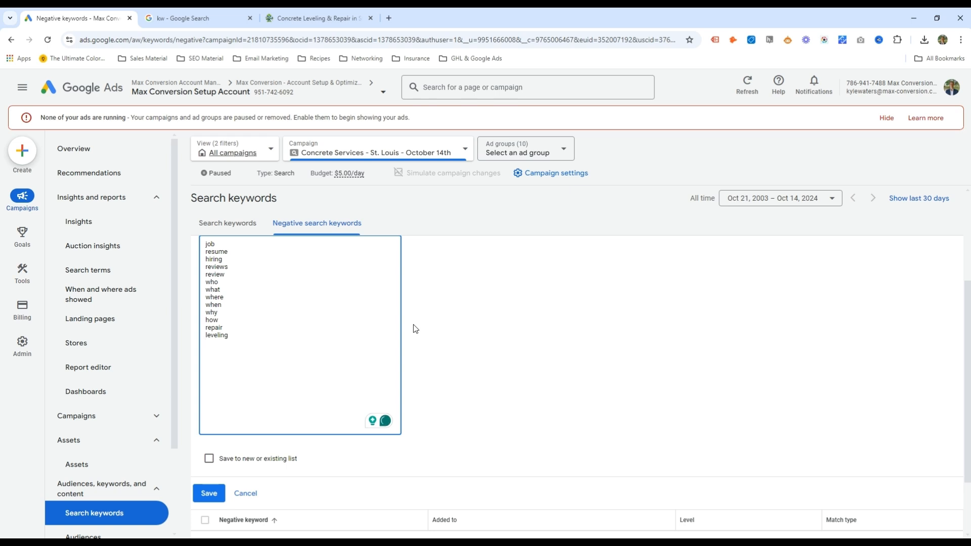
{"action": "type", "text": "holes"}
{"action": "key", "text": "Return"}
Step: Add free and cheap to the negative keywords
{"action": "scroll", "coordinate": [354, 340], "scroll_direction": "up", "scroll_amount": 1}
{"action": "scroll", "coordinate": [343, 350], "scroll_direction": "down", "scroll_amount": 1}
{"action": "scroll", "coordinate": [342, 351], "scroll_direction": "up", "scroll_amount": 1}
{"action": "type", "text": "free"}
{"action": "key", "text": "Return"}
{"action": "type", "text": "cheap"}
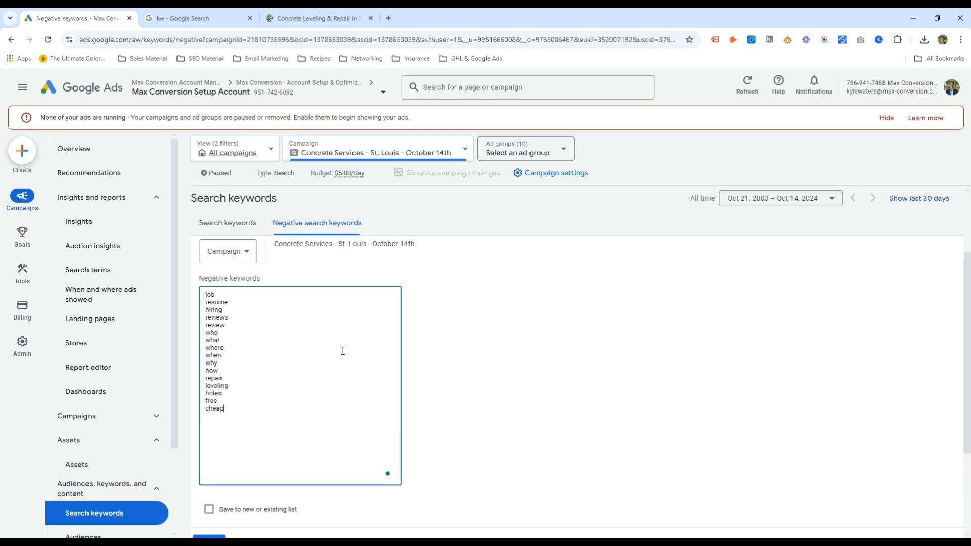
{"action": "type", "text": "affordabale"}
{"action": "key", "text": "ctrl+shift+Left"}
{"action": "type", "text": "affordabe"}
{"action": "key", "text": "ctrl+shift+Left"}
{"action": "key", "text": "BackSpace"}
Step: Add DIY, do, it, yourself, paint and painting to the negative keywords, each on its own line
{"action": "type", "text": "diy"}
{"action": "key", "text": "Return"}
{"action": "type", "text": "do it "}
{"action": "type", "text": "yourself "}
{"action": "type", "text": "paint "}
{"action": "type", "text": "paintin"}
{"action": "scroll", "coordinate": [260, 360], "scroll_direction": "down", "scroll_amount": 2}
{"action": "scroll", "coordinate": [209, 402], "scroll_direction": "up", "scroll_amount": 3}
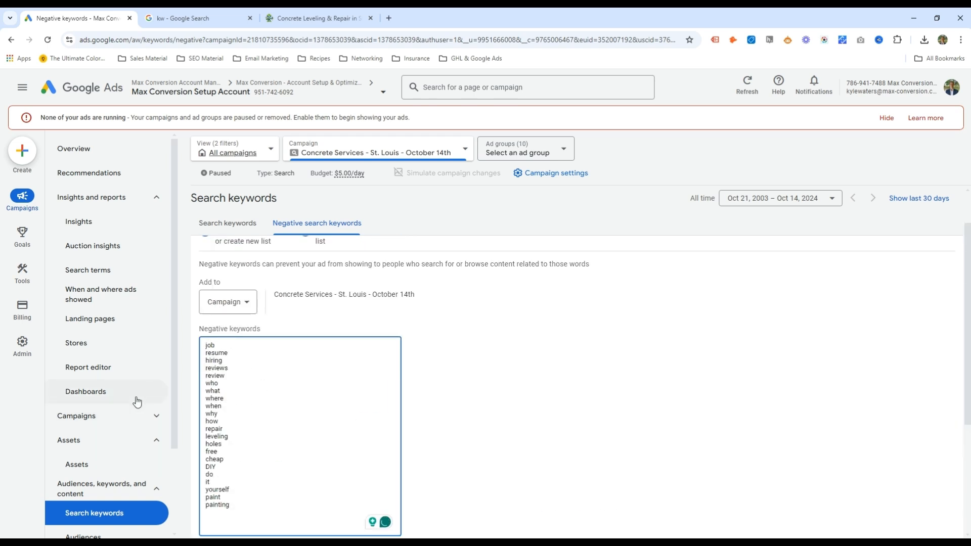
{"action": "scroll", "coordinate": [348, 370], "scroll_direction": "down", "scroll_amount": 1}
{"action": "scroll", "coordinate": [348, 370], "scroll_direction": "down", "scroll_amount": 1}
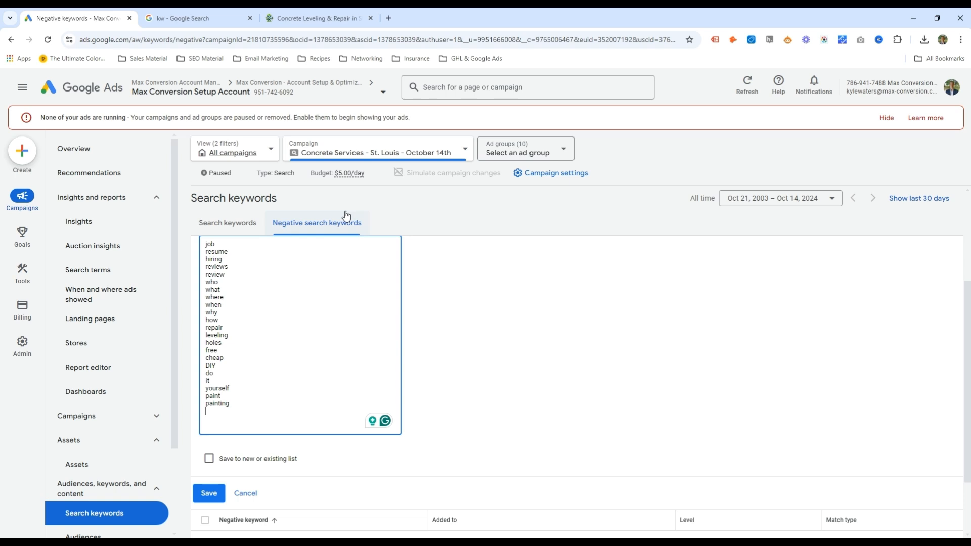
Step: Search Google for "concrete company near me" and examine the related searches for terms worth excluding
{"action": "left_click", "coordinate": [172, 18]}
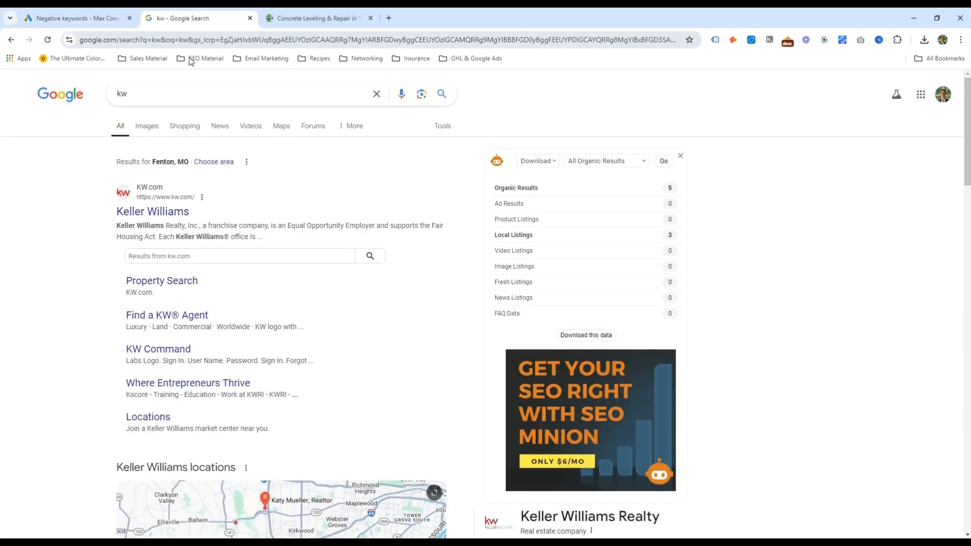
{"action": "double_click", "coordinate": [116, 92]}
{"action": "type", "text": "concrete "}
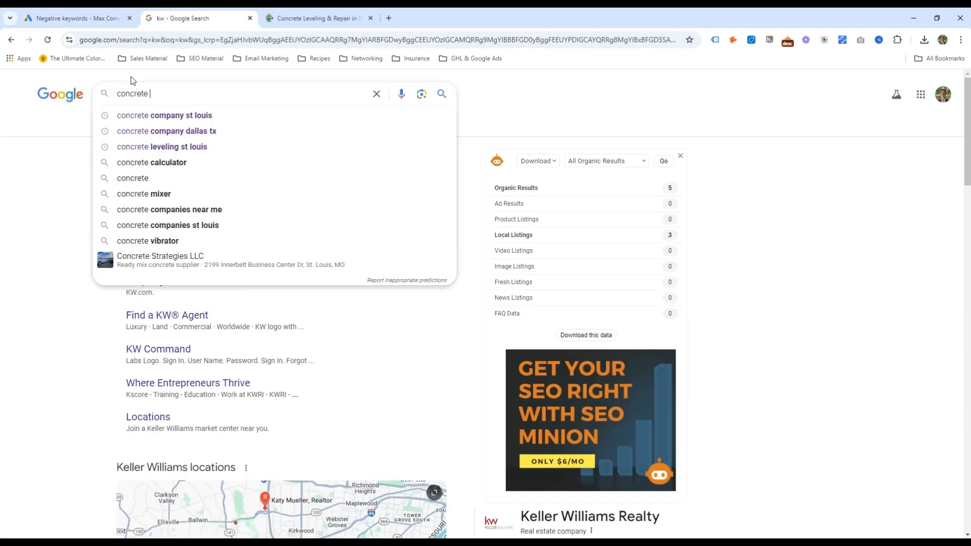
{"action": "type", "text": "company near me"}
{"action": "key", "text": "Return"}
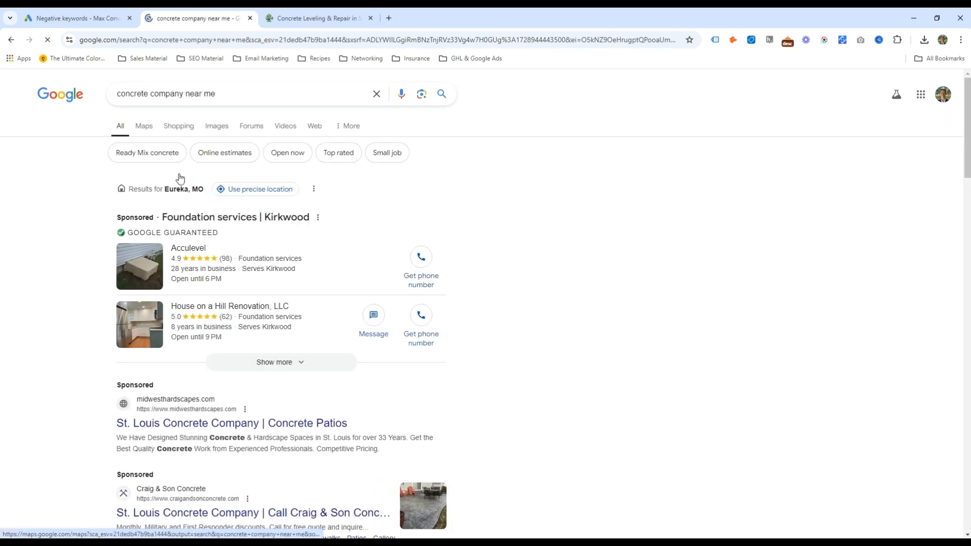
{"action": "scroll", "coordinate": [149, 257], "scroll_direction": "down", "scroll_amount": 3}
{"action": "scroll", "coordinate": [149, 257], "scroll_direction": "down", "scroll_amount": 20}
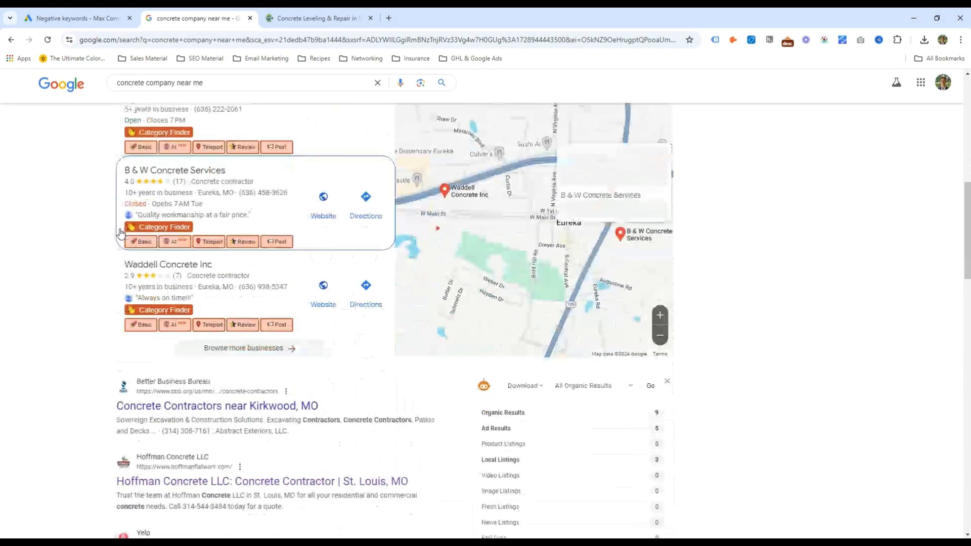
{"action": "scroll", "coordinate": [90, 353], "scroll_direction": "down", "scroll_amount": 10}
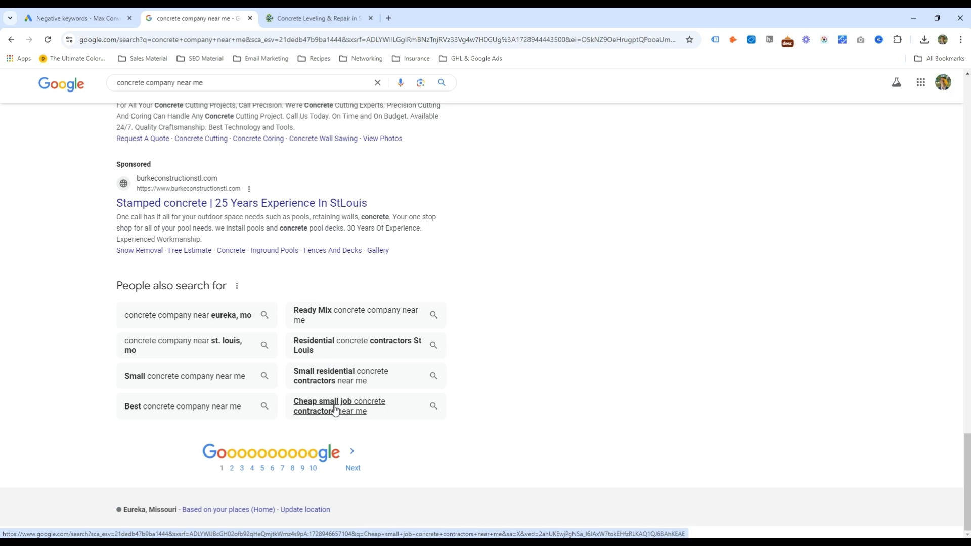
Step: Return to Google Ads and add small, ready and mix to the negative keywords, each on its own line
{"action": "left_click", "coordinate": [78, 15]}
{"action": "type", "text": "small "}
{"action": "type", "text": "ready"}
{"action": "key", "text": "Return"}
{"action": "type", "text": "mix"}
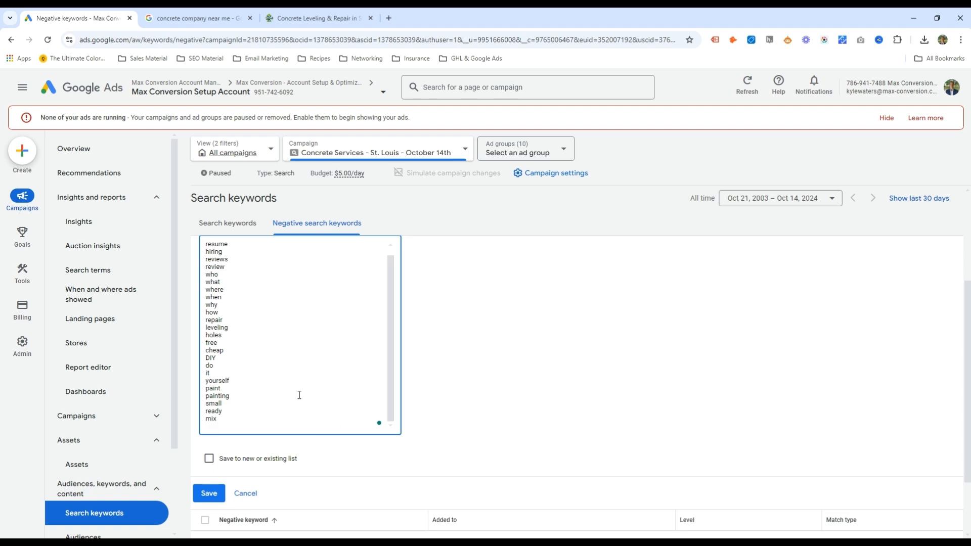
Step: Check through the entered negative keywords and save them to the campaign
{"action": "left_click_drag", "start_coordinate": [217, 425], "coordinate": [191, 279]}
{"action": "left_click", "coordinate": [272, 302]}
{"action": "left_click", "coordinate": [230, 410]}
{"action": "double_click", "coordinate": [230, 410]}
{"action": "mouse_move", "coordinate": [248, 399]}
{"action": "left_mouse_down"}
{"action": "mouse_move", "coordinate": [177, 398]}
{"action": "mouse_move", "coordinate": [195, 388]}
{"action": "left_mouse_up"}
{"action": "left_click", "coordinate": [213, 382]}
{"action": "left_click", "coordinate": [209, 494]}
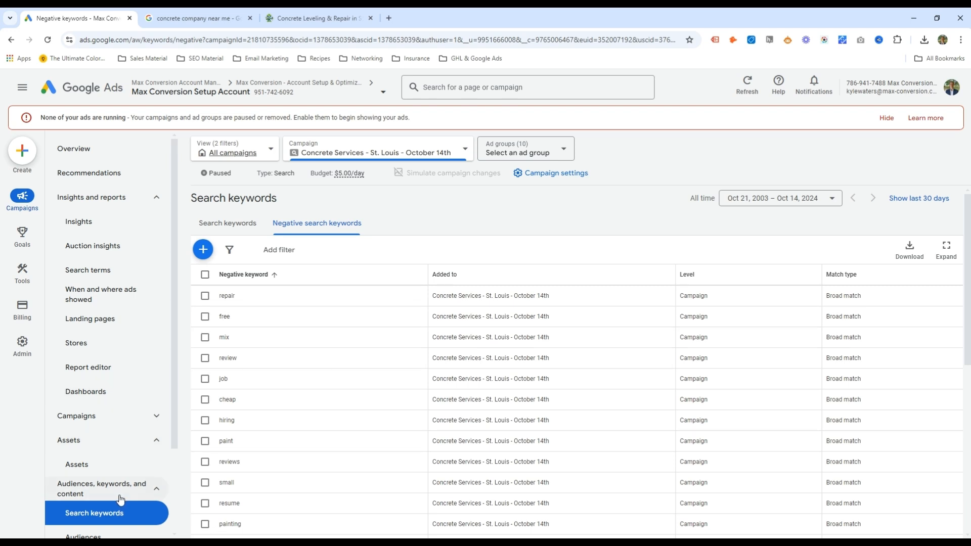
Step: Apply a match type change to all of the campaign's search keywords at once
{"action": "left_click", "coordinate": [243, 234]}
{"action": "left_click", "coordinate": [205, 393]}
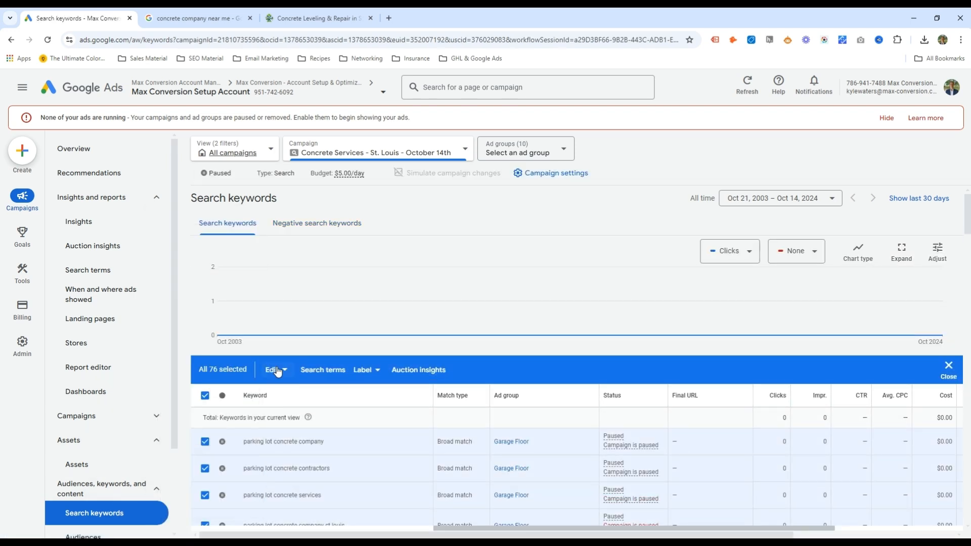
{"action": "left_click", "coordinate": [278, 371]}
{"action": "mouse_move", "coordinate": [223, 429]}
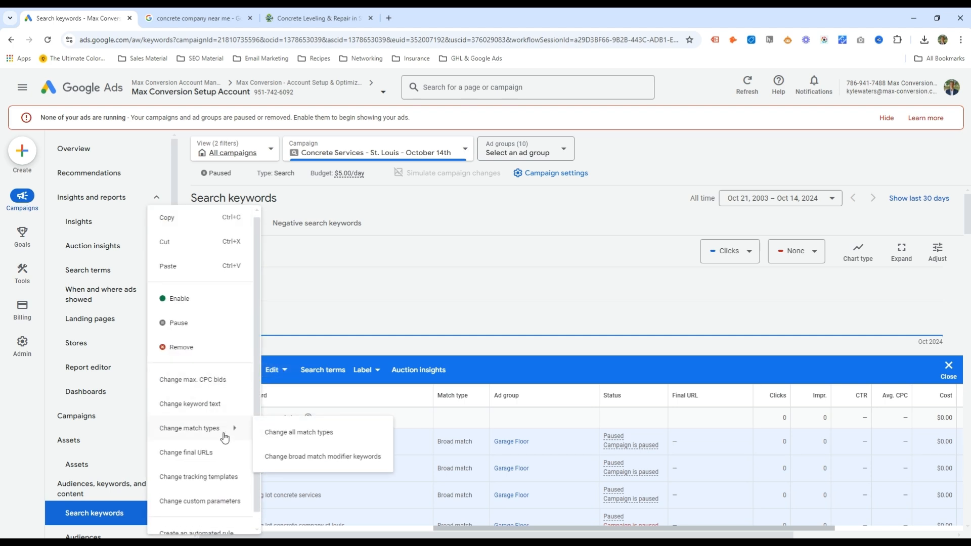
{"action": "left_click", "coordinate": [299, 433]}
{"action": "left_click", "coordinate": [236, 280]}
{"action": "left_click", "coordinate": [250, 311]}
{"action": "left_click", "coordinate": [210, 384]}
{"action": "left_click", "coordinate": [265, 399]}
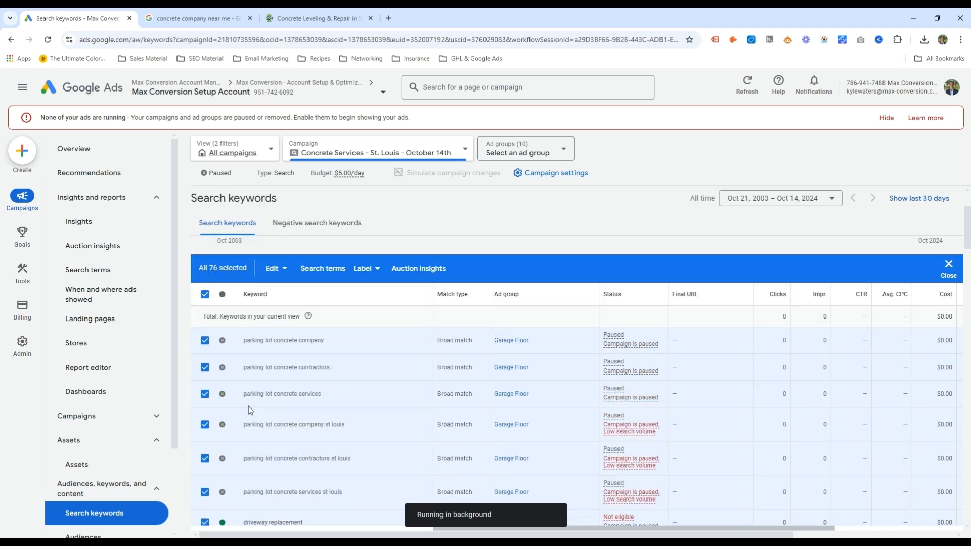
Step: Enable only the six paused parking lot concrete keywords in the Garage Floor ad group, then clear the selection
{"action": "left_click", "coordinate": [205, 294]}
{"action": "left_click", "coordinate": [205, 341]}
{"action": "left_click", "coordinate": [205, 368]}
{"action": "left_click", "coordinate": [205, 394]}
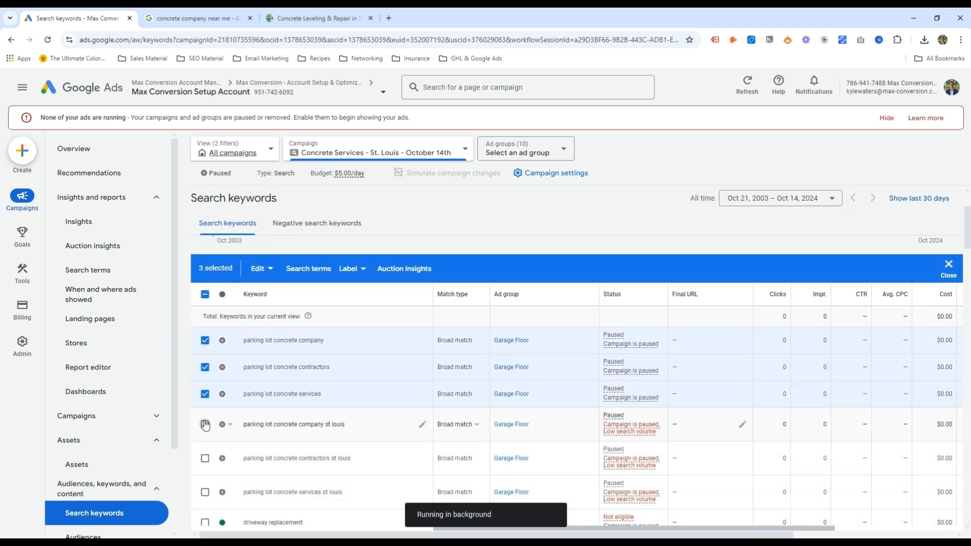
{"action": "left_click", "coordinate": [205, 425]}
{"action": "left_click", "coordinate": [205, 458]}
{"action": "left_click", "coordinate": [205, 492]}
{"action": "left_click", "coordinate": [261, 269]}
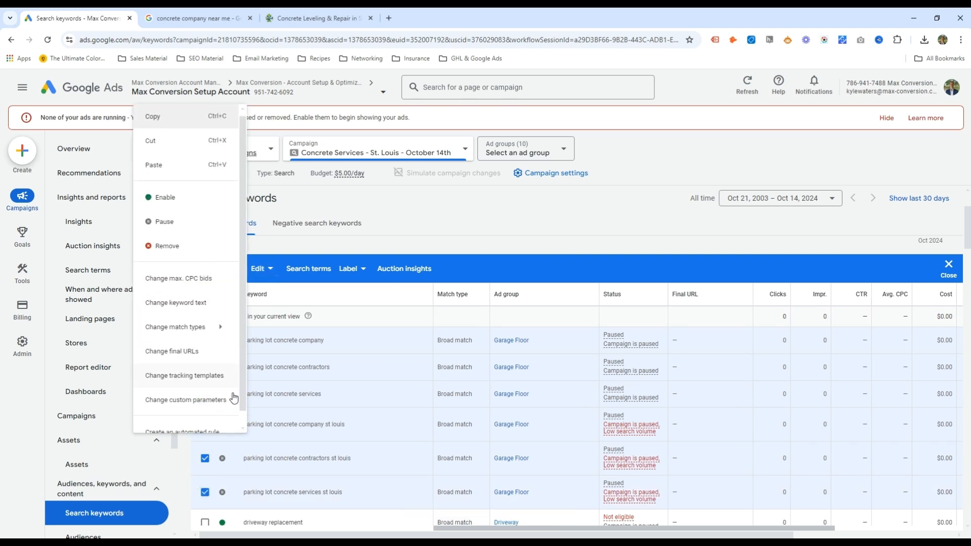
{"action": "left_click", "coordinate": [191, 197]}
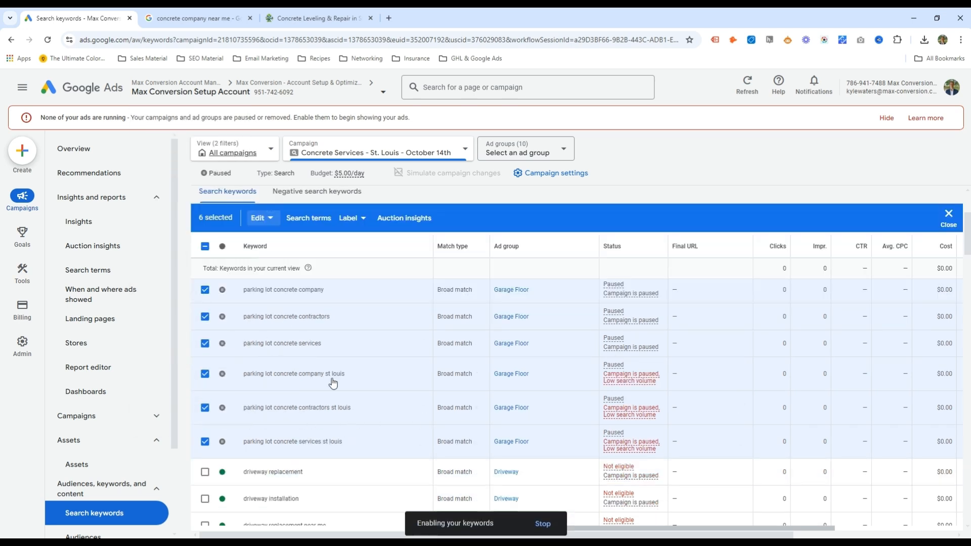
{"action": "left_click", "coordinate": [205, 247]}
{"action": "left_click", "coordinate": [205, 246]}
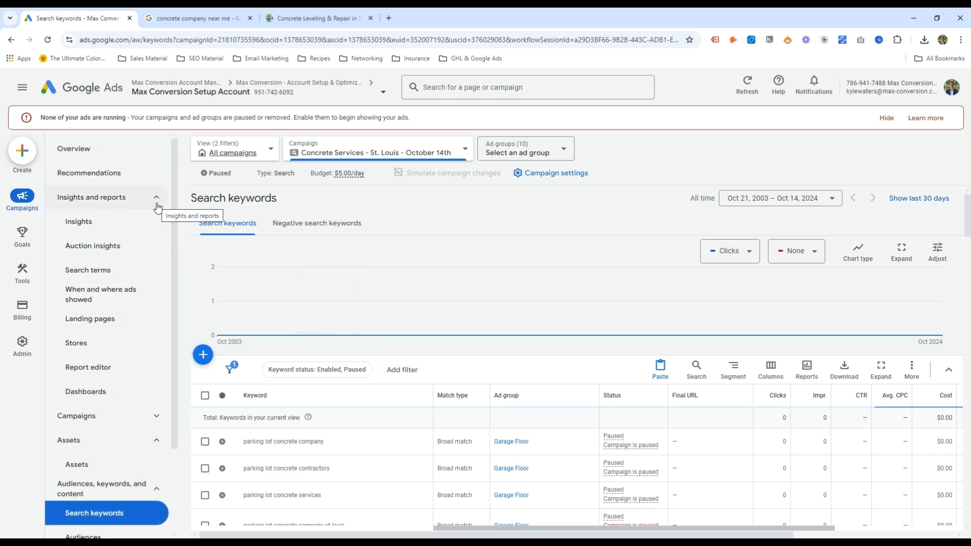
Step: Collapse the expanded navigation sections and open the campaign's Assets page
{"action": "left_click", "coordinate": [156, 199]}
{"action": "left_click", "coordinate": [156, 246]}
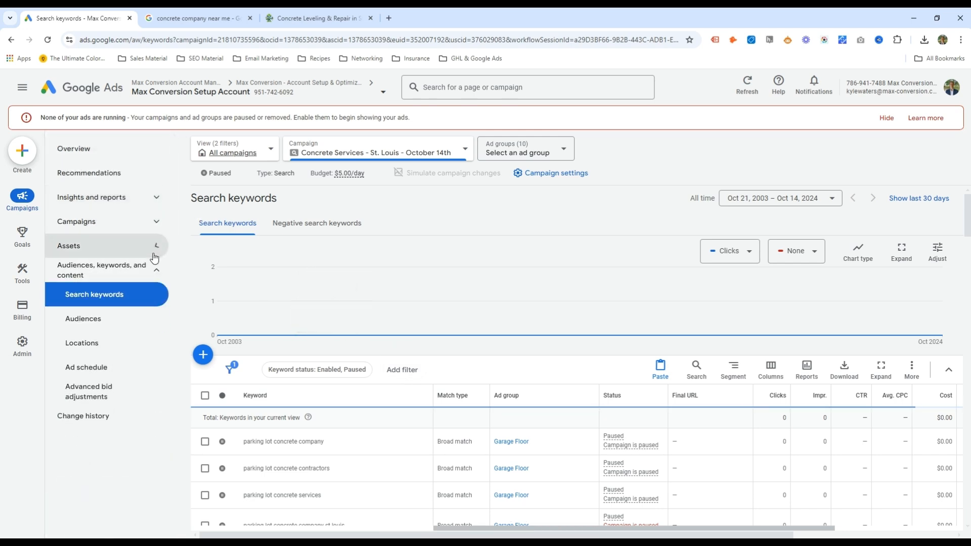
{"action": "left_click", "coordinate": [156, 279]}
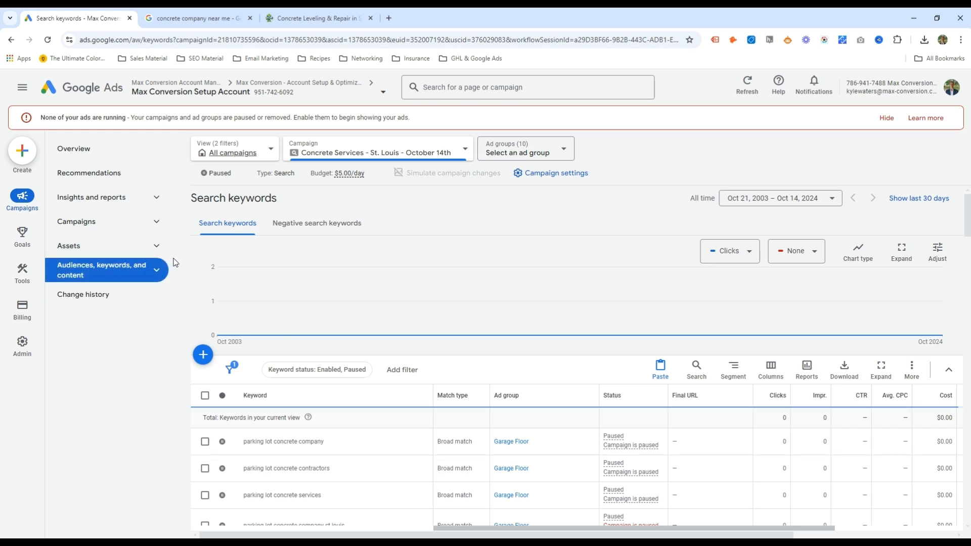
{"action": "left_click", "coordinate": [156, 246]}
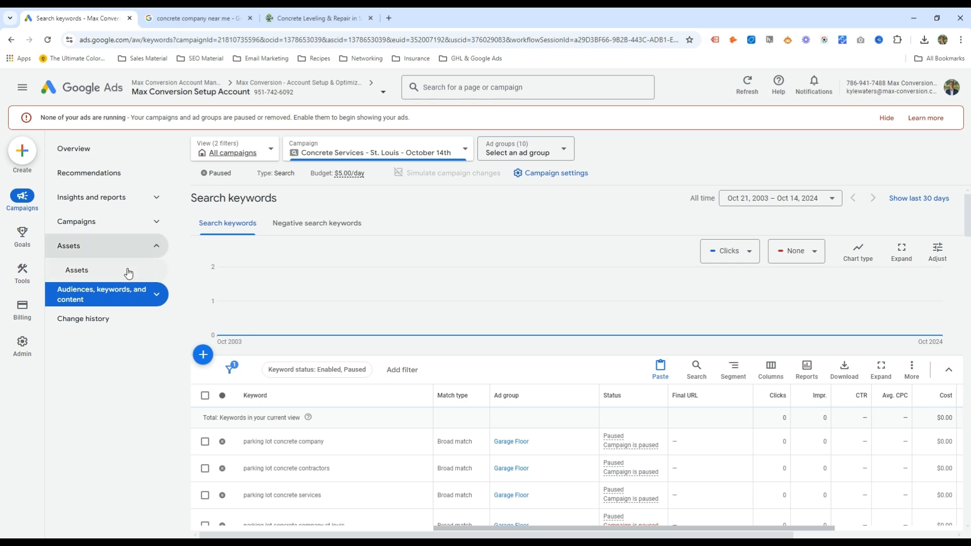
{"action": "left_click", "coordinate": [130, 270]}
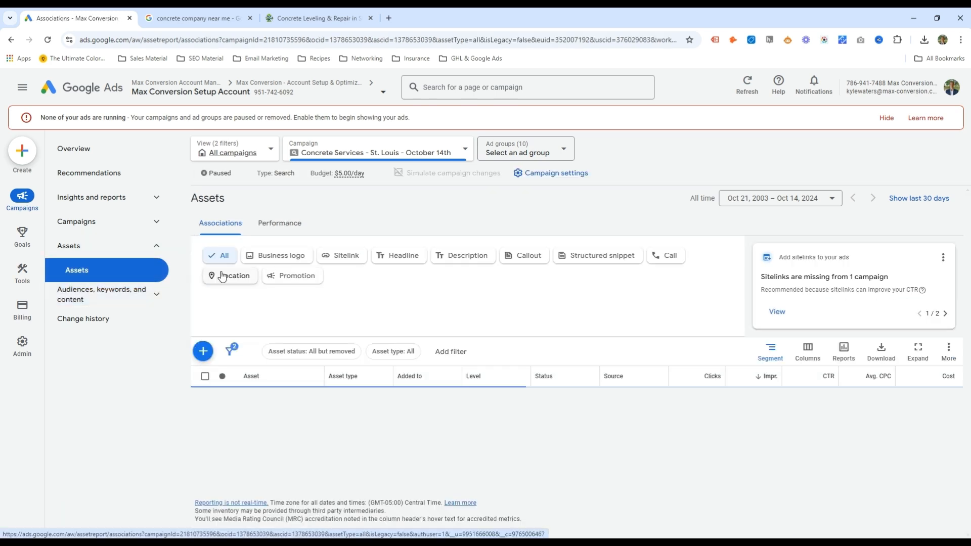
Step: Try to add a business logo asset to the campaign
{"action": "left_click", "coordinate": [251, 256]}
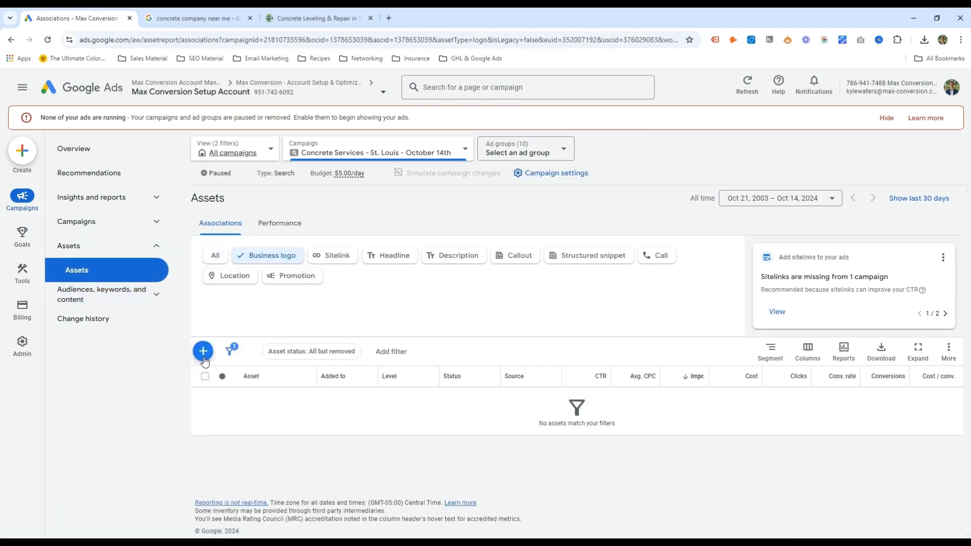
{"action": "left_click", "coordinate": [204, 358]}
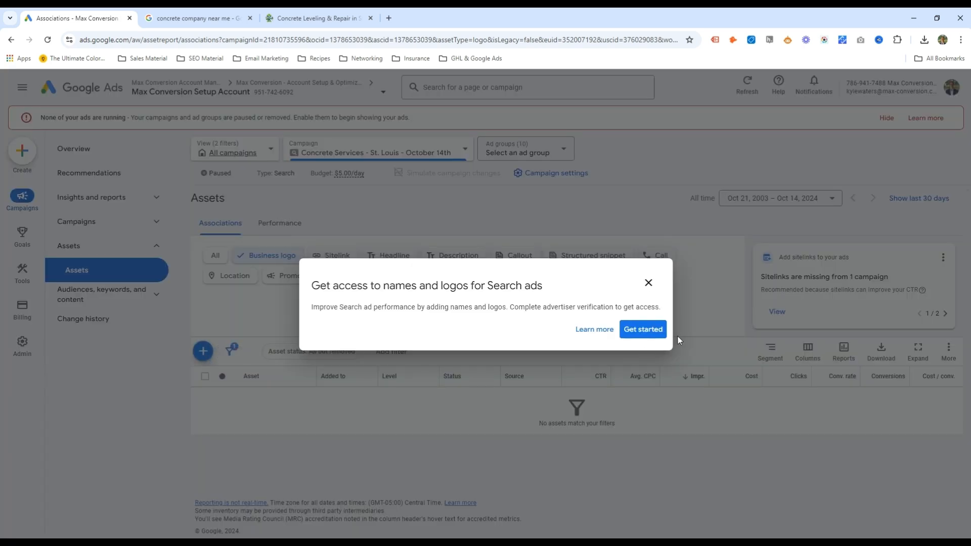
{"action": "left_click", "coordinate": [649, 282]}
{"action": "left_click", "coordinate": [203, 355]}
{"action": "left_click", "coordinate": [647, 283]}
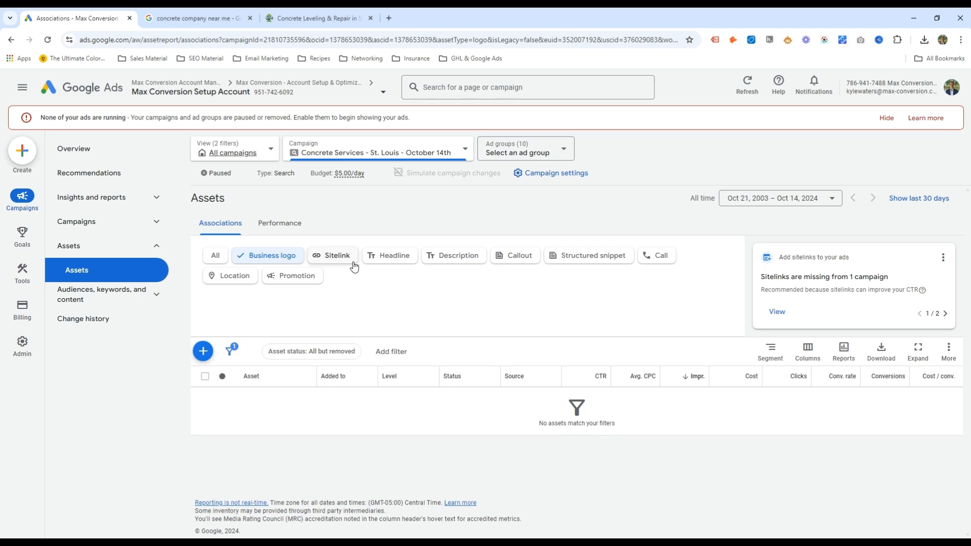
Step: Draft a new campaign sitelink with the text Concrete Company
{"action": "left_click", "coordinate": [326, 263]}
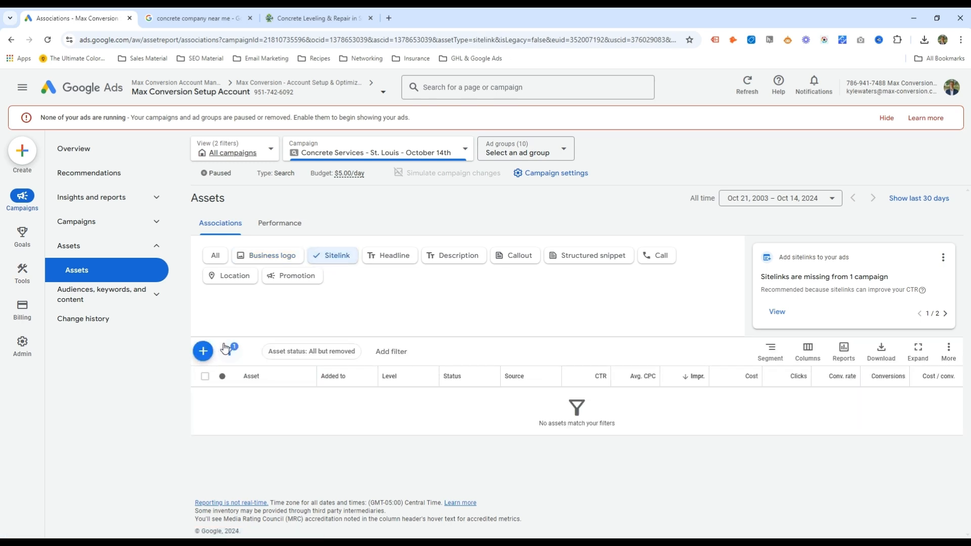
{"action": "left_click", "coordinate": [203, 351]}
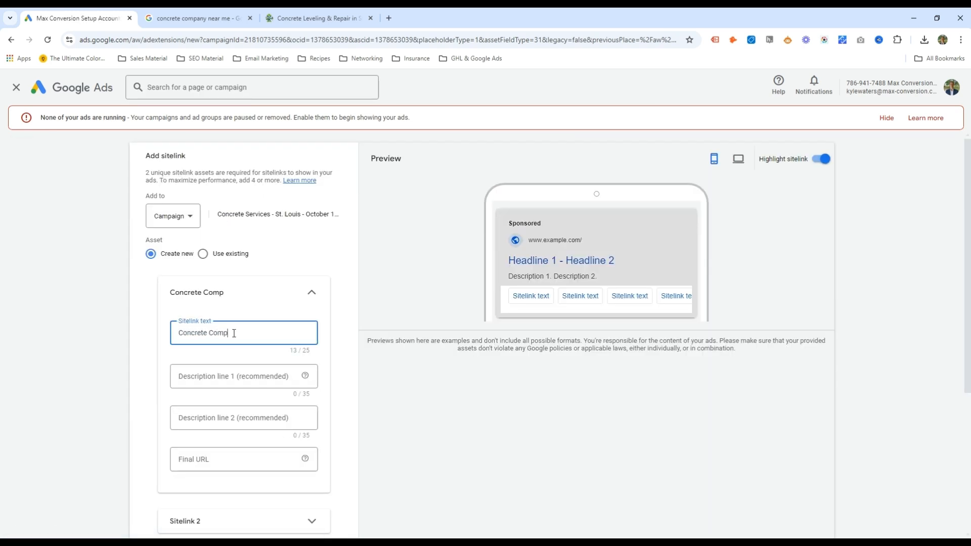
{"action": "left_click", "coordinate": [220, 454]}
{"action": "left_click", "coordinate": [239, 375]}
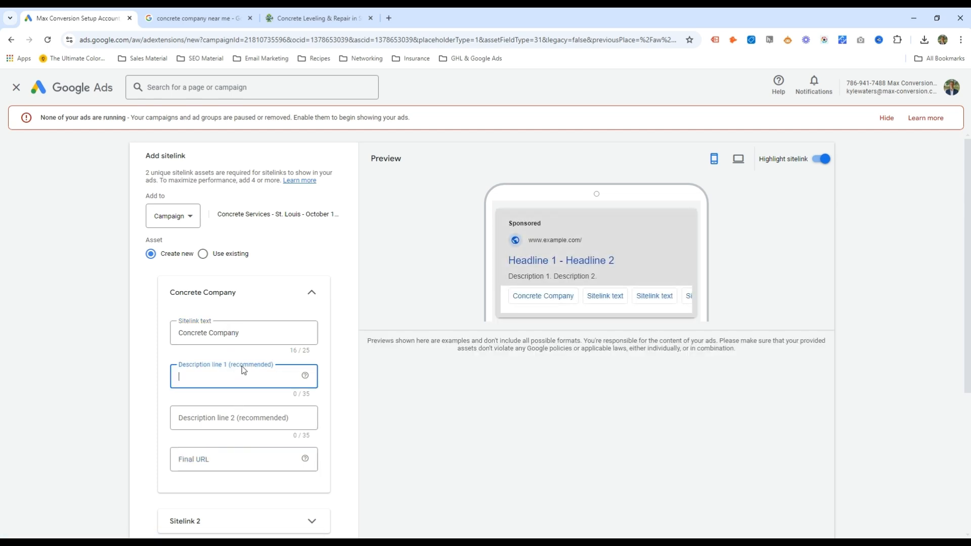
{"action": "left_click_drag", "start_coordinate": [251, 333], "coordinate": [61, 324]}
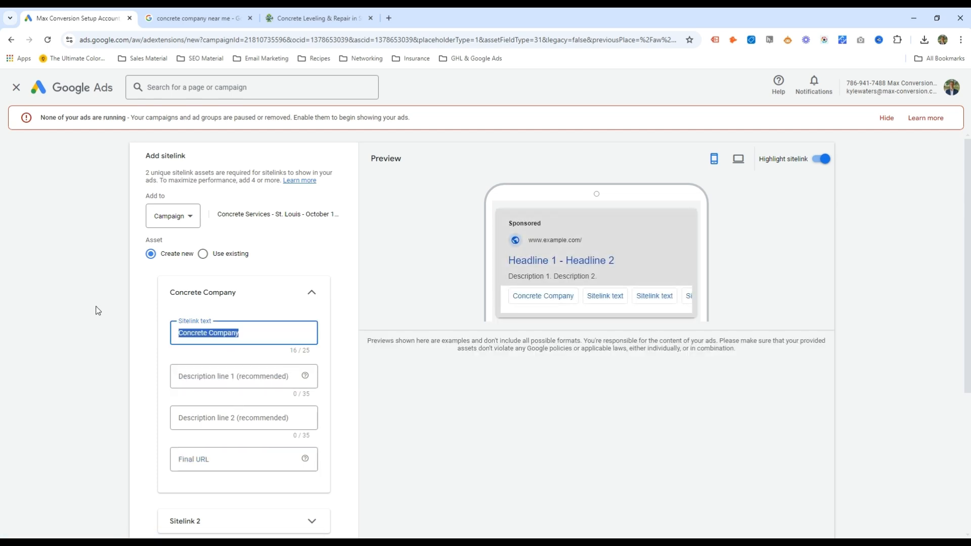
Step: Replace the first sitelink's text with Five Star Reviews and then with Stamped Concrete
{"action": "type", "text": "Five Star Reviews"}
{"action": "key", "text": "ctrl+a"}
{"action": "type", "text": "Stamped "}
{"action": "type", "text": "S"}
{"action": "type", "text": "Concrete"}
{"action": "key", "text": "ctrl+shift+Left"}
{"action": "key", "text": "ctrl+shift+Left"}
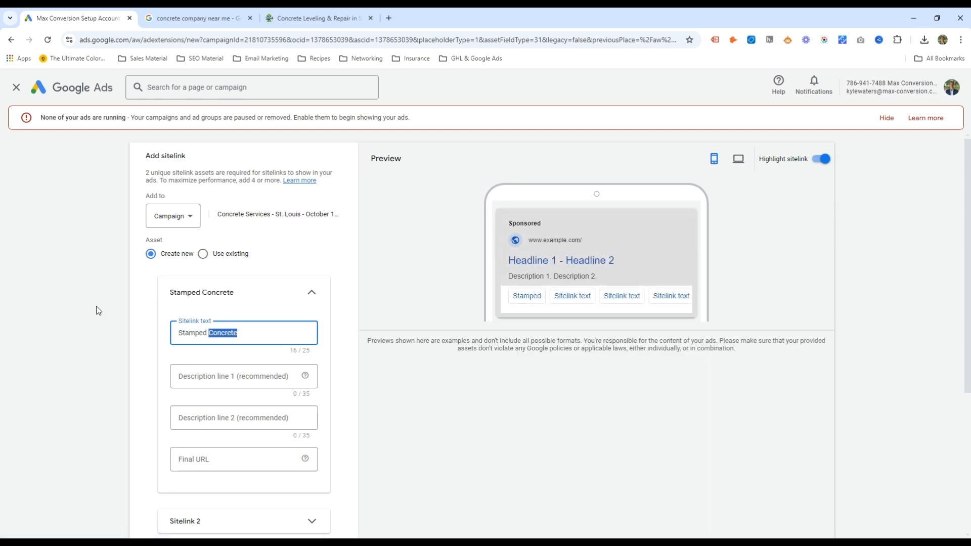
Step: Try Contact Us and Get A Free Estimate as the sitelink text, then discard the sitelink draft
{"action": "key", "text": "BackSpace"}
{"action": "type", "text": "Contact Us"}
{"action": "key", "text": "ctrl+a"}
{"action": "type", "text": "Get A Fre"}
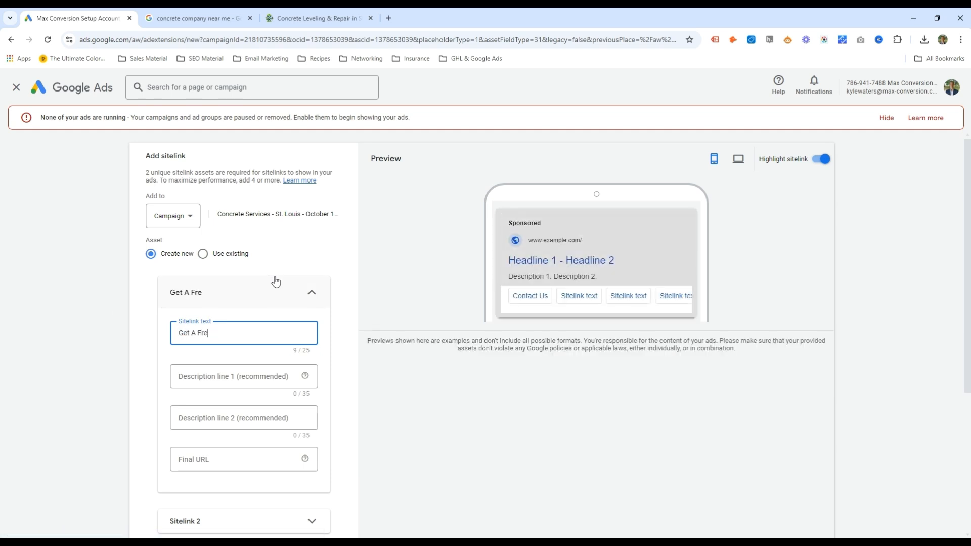
{"action": "scroll", "coordinate": [276, 282], "scroll_direction": "down", "scroll_amount": 3}
{"action": "left_click", "coordinate": [208, 310]}
{"action": "scroll", "coordinate": [223, 391], "scroll_direction": "down", "scroll_amount": 2}
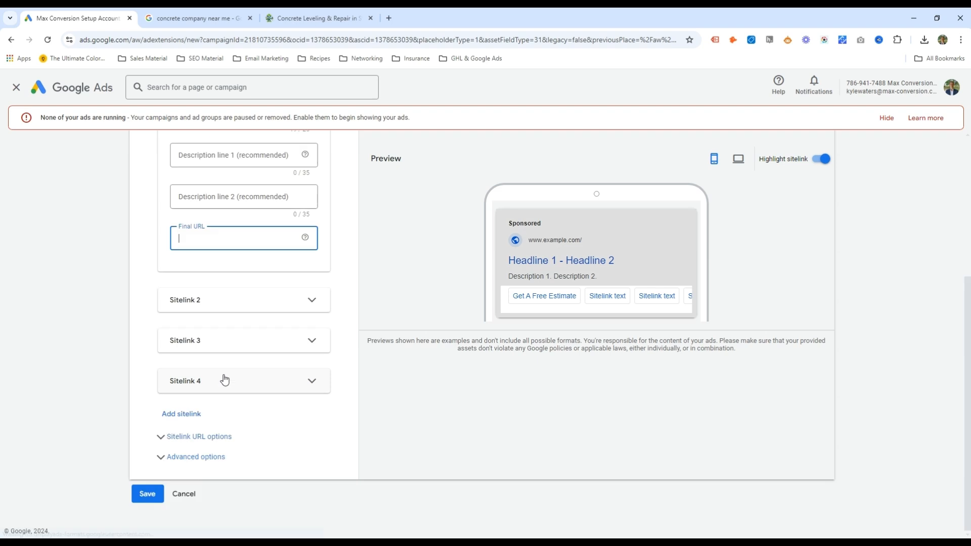
{"action": "left_click", "coordinate": [184, 495]}
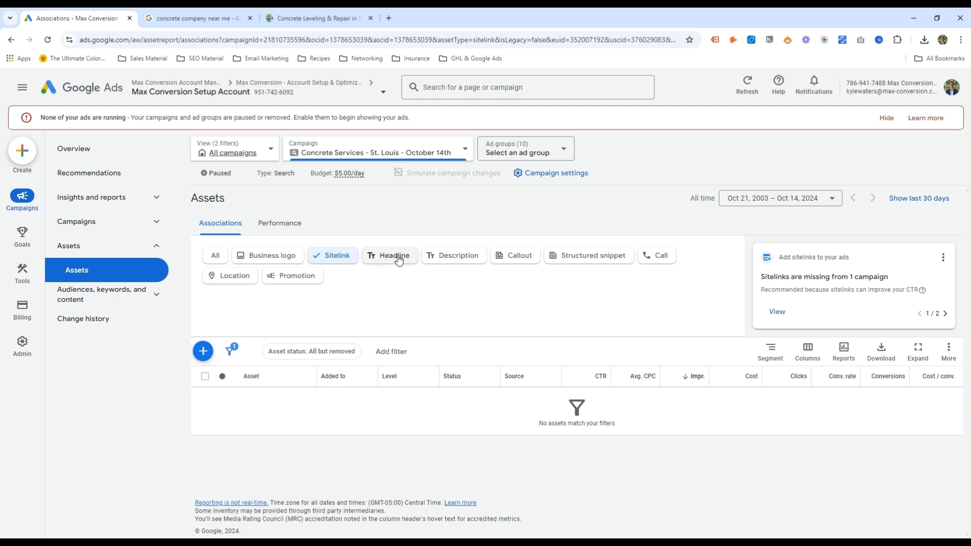
Step: Start a campaign callout from existing assets and select Highly Trained Staff, Flexible Scheduling, Same Day Availability, Get a Free Quote and Satisfaction Guaranteed
{"action": "left_click", "coordinate": [453, 256]}
{"action": "left_click", "coordinate": [516, 264]}
{"action": "left_click", "coordinate": [202, 349]}
{"action": "left_click", "coordinate": [195, 231]}
{"action": "left_click", "coordinate": [223, 232]}
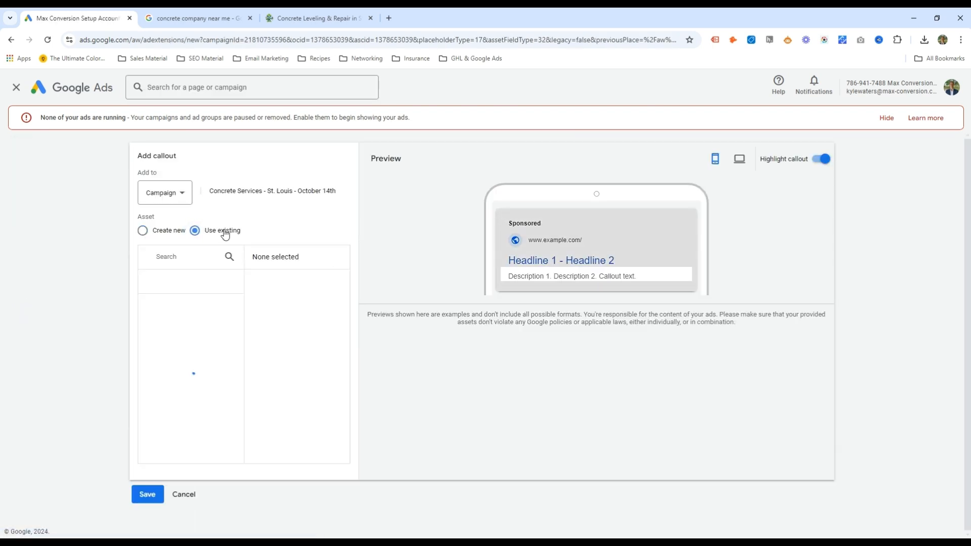
{"action": "left_click", "coordinate": [148, 306]}
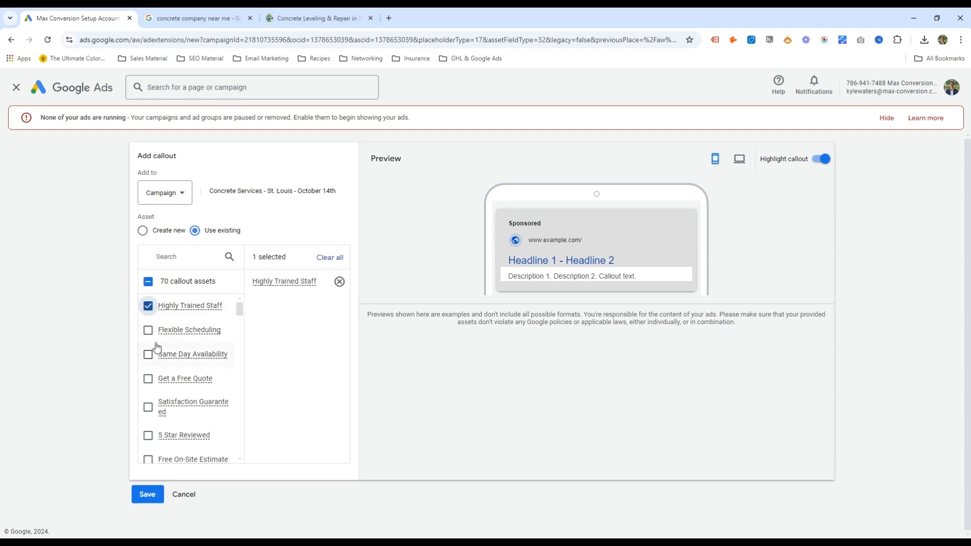
{"action": "left_click", "coordinate": [148, 330]}
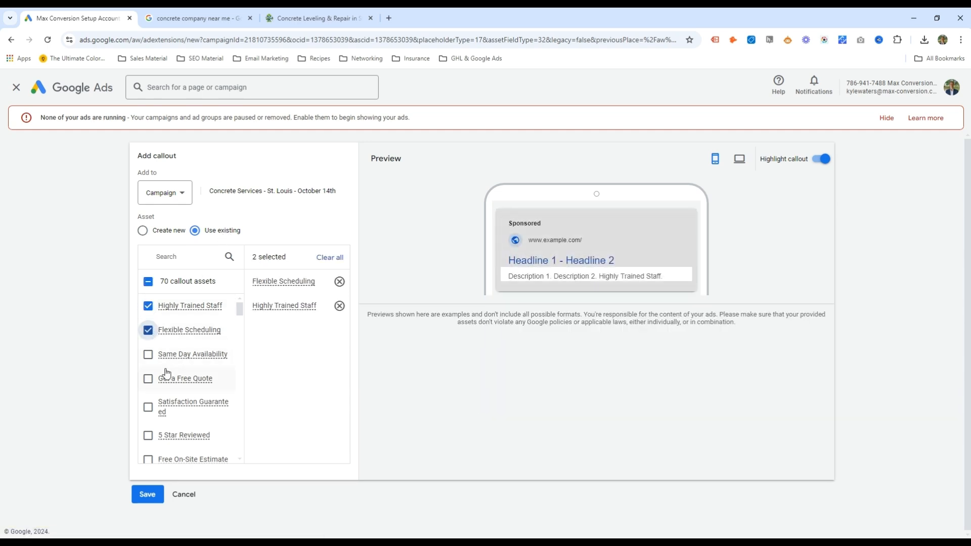
{"action": "left_click", "coordinate": [148, 355]}
{"action": "left_click", "coordinate": [148, 379]}
{"action": "left_click", "coordinate": [148, 408]}
Step: Add the existing callouts 5 Star Reviewed, Free On-Site Estimate and Insured & Local to the selection
{"action": "scroll", "coordinate": [150, 415], "scroll_direction": "down", "scroll_amount": 2}
{"action": "left_click", "coordinate": [147, 334]}
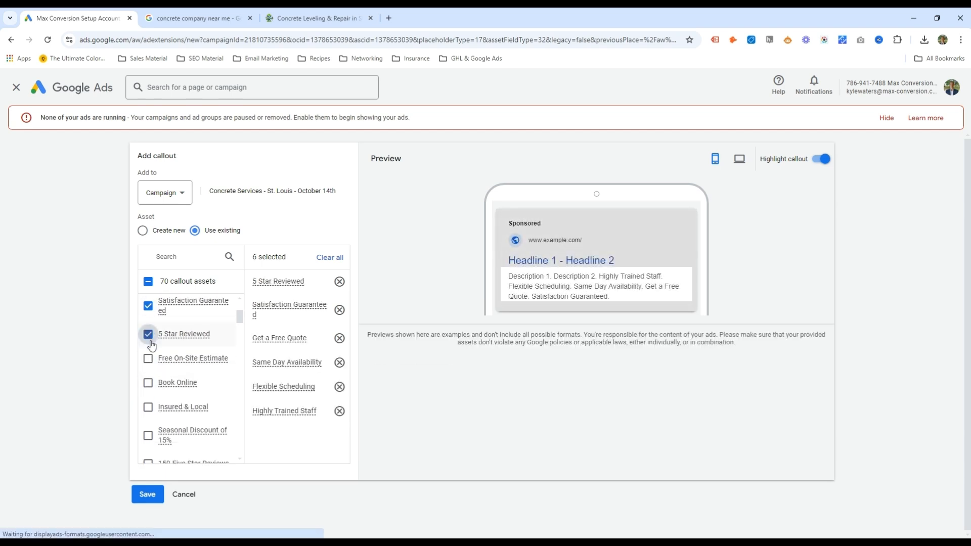
{"action": "left_click", "coordinate": [148, 359]}
{"action": "scroll", "coordinate": [152, 362], "scroll_direction": "down", "scroll_amount": 1}
{"action": "left_click", "coordinate": [147, 356]}
{"action": "scroll", "coordinate": [150, 381], "scroll_direction": "down", "scroll_amount": 1}
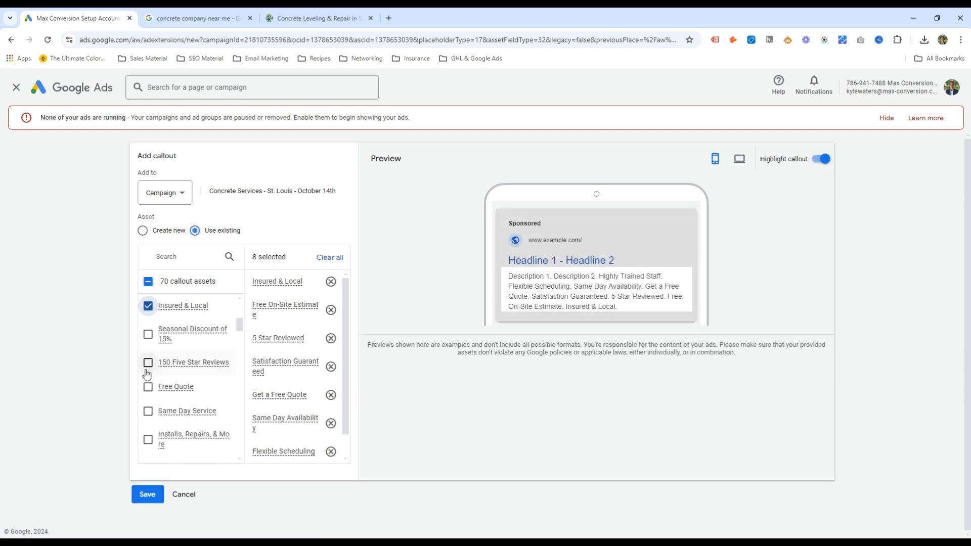
Step: Add the callouts Quick Response Time, Local Company and Certified Technicians to the selection and save the campaign callouts
{"action": "left_click", "coordinate": [147, 362]}
{"action": "left_click", "coordinate": [148, 362]}
{"action": "scroll", "coordinate": [150, 349], "scroll_direction": "down", "scroll_amount": 2}
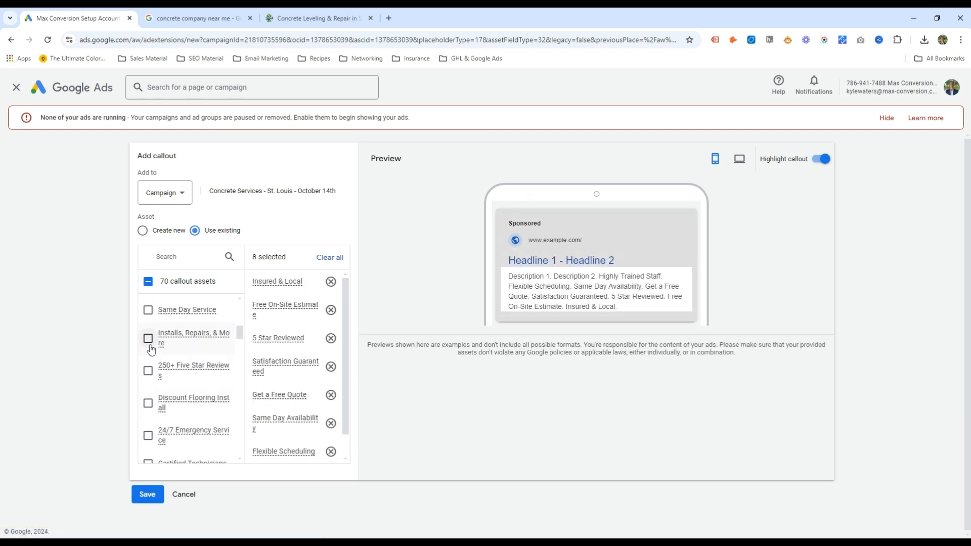
{"action": "scroll", "coordinate": [148, 405], "scroll_direction": "down", "scroll_amount": 3}
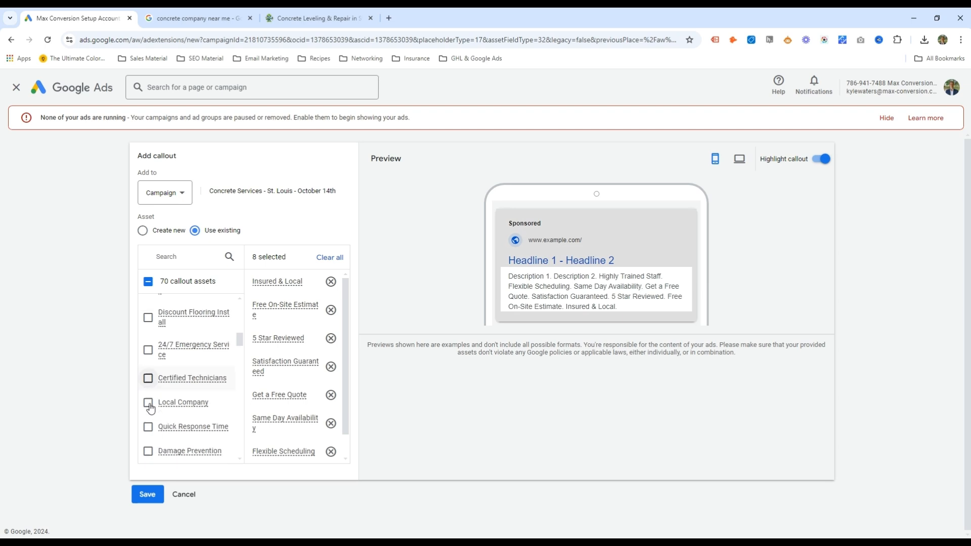
{"action": "left_click", "coordinate": [148, 361]}
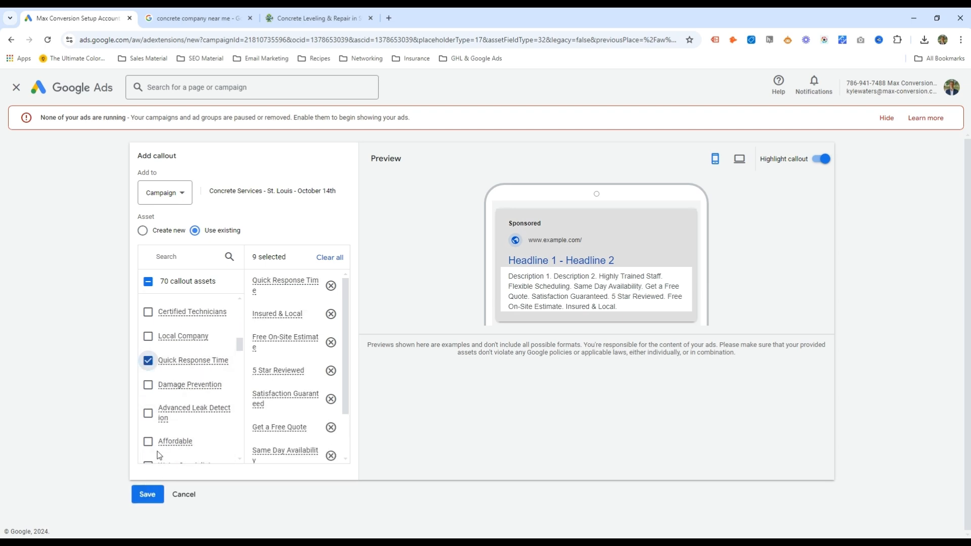
{"action": "left_click", "coordinate": [148, 335]}
{"action": "left_click", "coordinate": [148, 312]}
{"action": "left_click", "coordinate": [147, 494]}
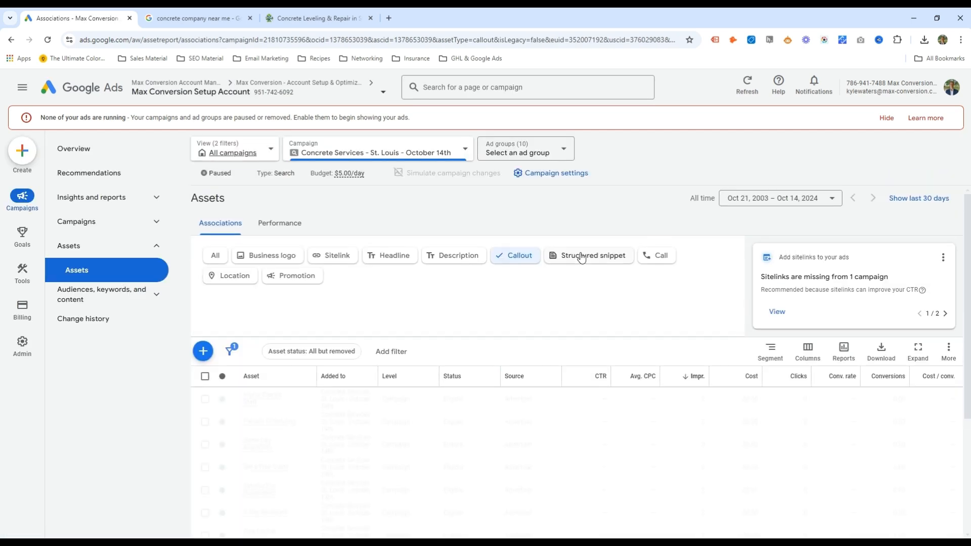
Step: Start a new campaign structured snippet with the English header Service catalog
{"action": "left_click", "coordinate": [578, 257]}
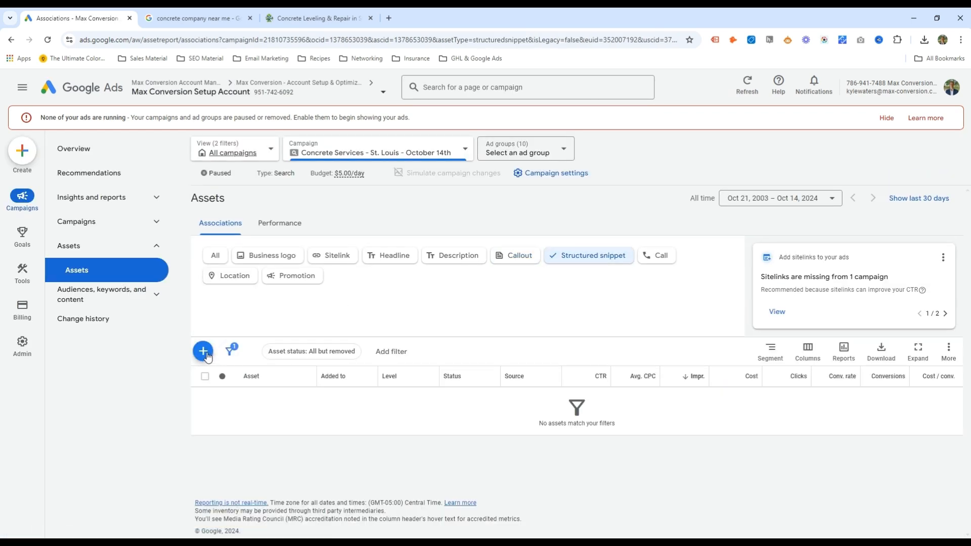
{"action": "left_click", "coordinate": [209, 357]}
{"action": "left_click", "coordinate": [226, 230]}
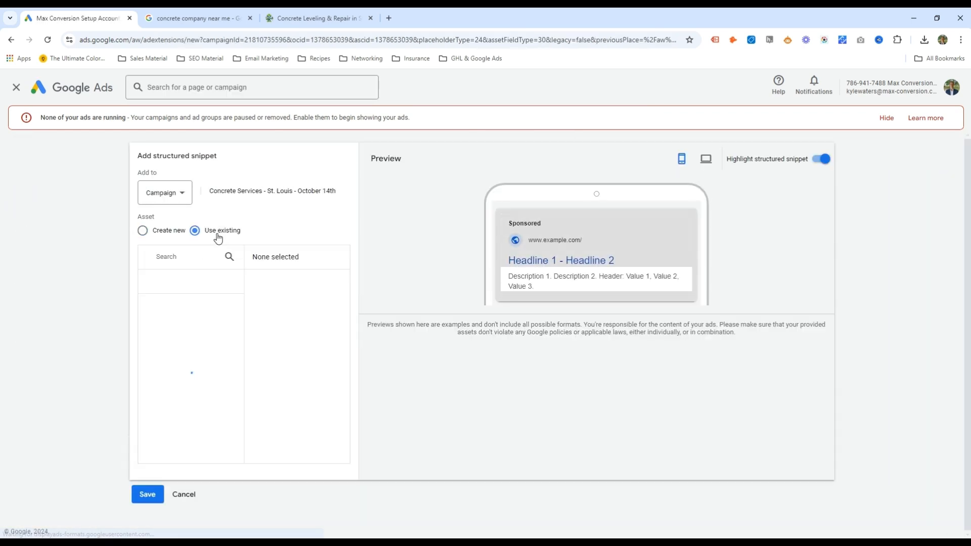
{"action": "left_click", "coordinate": [163, 231]}
{"action": "left_click", "coordinate": [244, 271]}
{"action": "scroll", "coordinate": [263, 387], "scroll_direction": "down", "scroll_amount": 3}
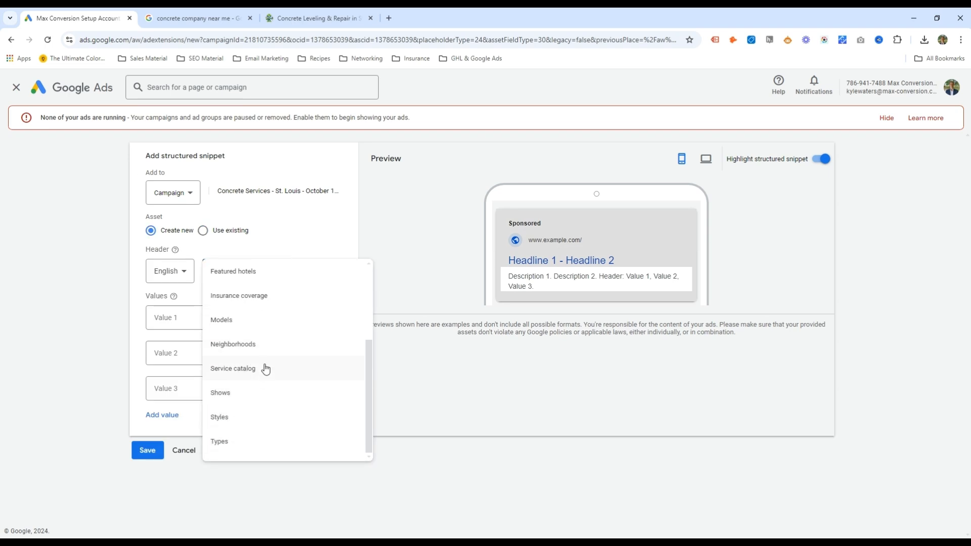
{"action": "left_click", "coordinate": [233, 369]}
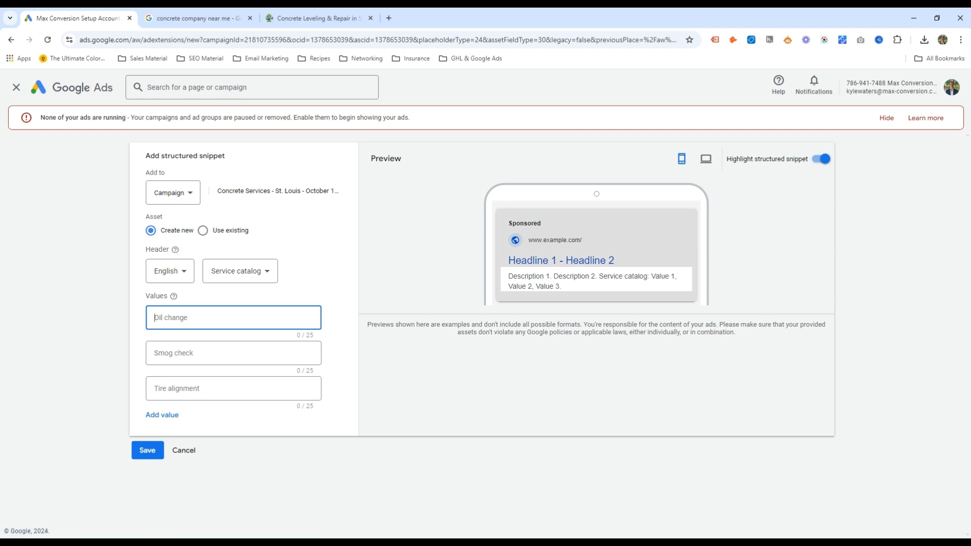
Step: Enter Concrete Services, Stamped Concrete Services and Driveway Replacement as the first three snippet values
{"action": "left_click", "coordinate": [208, 321]}
{"action": "type", "text": "Concrete Services"}
{"action": "left_click", "coordinate": [162, 352]}
{"action": "type", "text": "Concrete Services"}
{"action": "key", "text": "Home"}
{"action": "type", "text": "Stamped"}
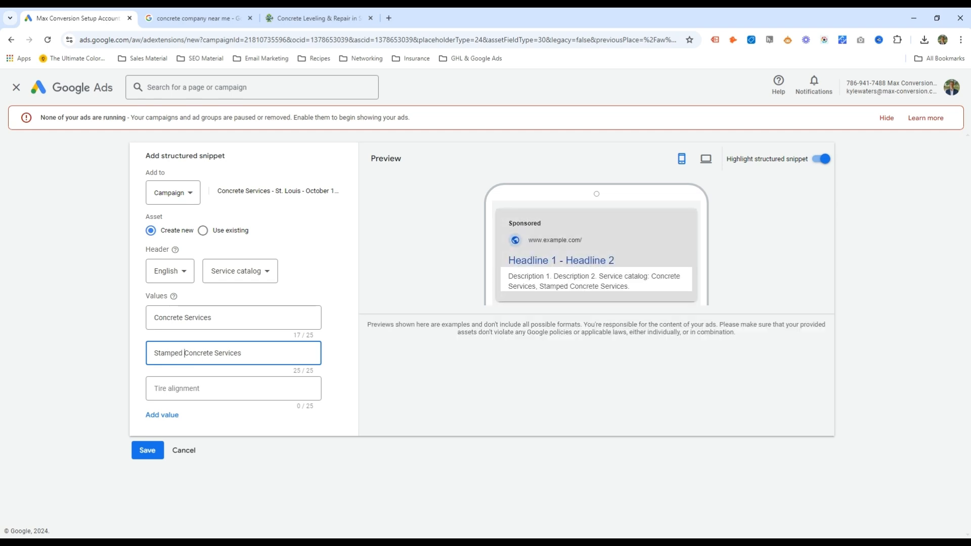
{"action": "left_click", "coordinate": [225, 388]}
{"action": "type", "text": "Driveway Repl"}
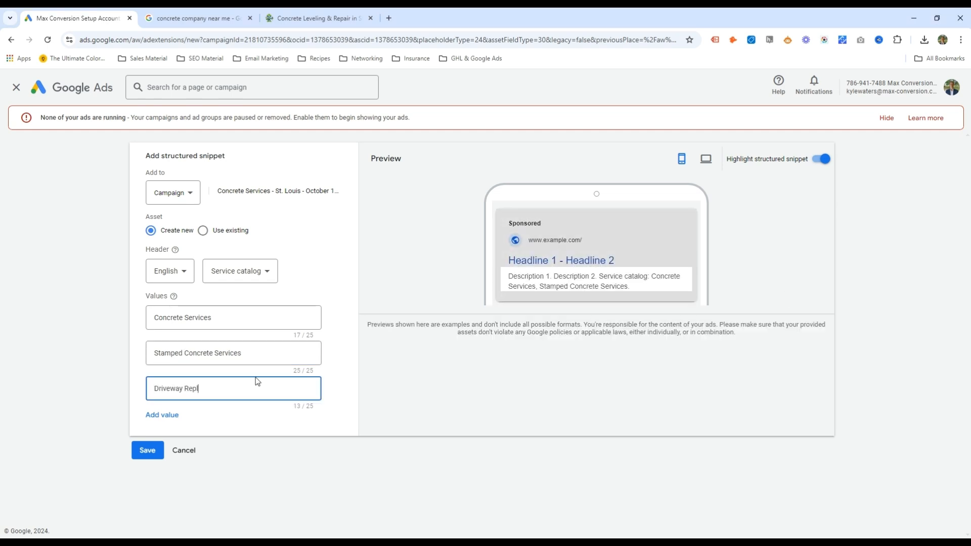
Step: Add five more value fields to the snippet and enter Residential Concrete as the fourth value with its spelling corrected
{"action": "left_click", "coordinate": [162, 415]}
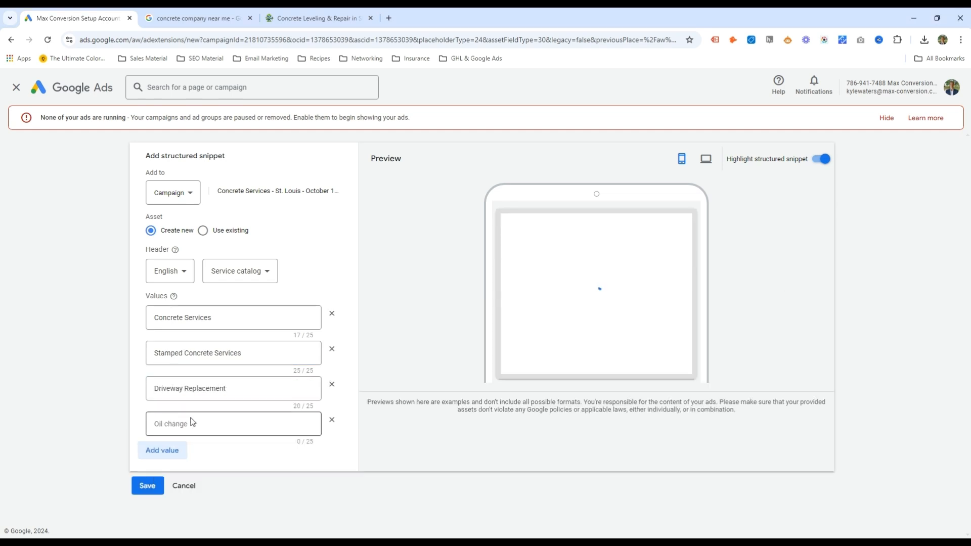
{"action": "left_click", "coordinate": [161, 450]}
{"action": "left_click", "coordinate": [161, 485]}
{"action": "scroll", "coordinate": [161, 528], "scroll_direction": "down", "scroll_amount": 1}
{"action": "left_click", "coordinate": [161, 458]}
{"action": "left_click", "coordinate": [160, 493]}
{"action": "left_click", "coordinate": [193, 361]}
{"action": "type", "text": "Resdiential Concrete"}
{"action": "right_click", "coordinate": [193, 361]}
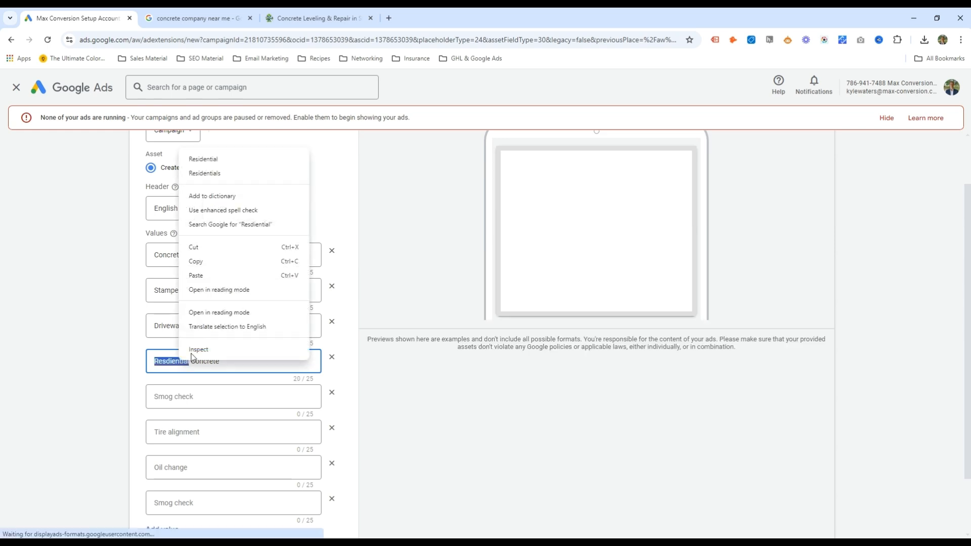
{"action": "left_click", "coordinate": [227, 165]}
Step: Copy the fourth snippet value into the fifth field and change it to Commercial Concrete
{"action": "key", "text": "ctrl+c"}
{"action": "left_click", "coordinate": [207, 398]}
{"action": "key", "text": "ctrl+v"}
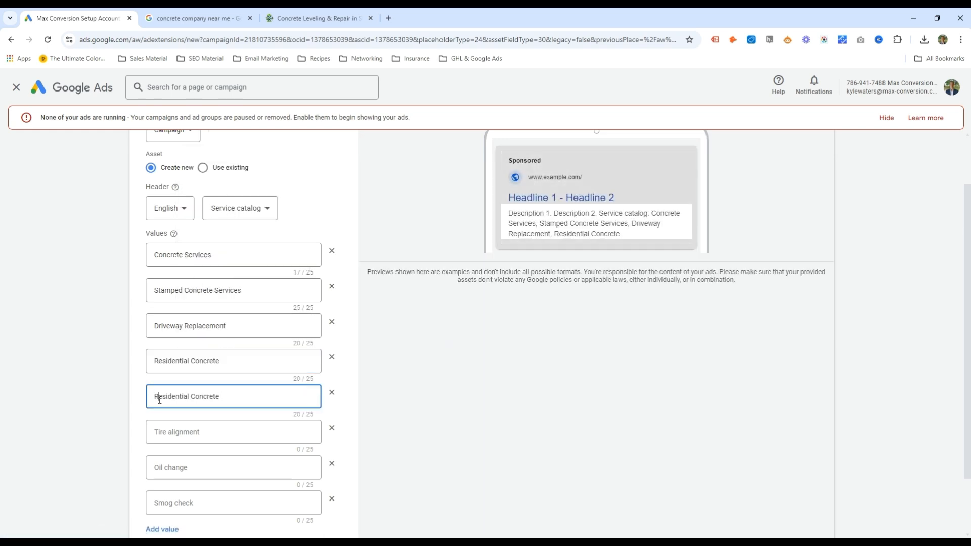
{"action": "double_click", "coordinate": [171, 397]}
{"action": "type", "text": "Commercial"}
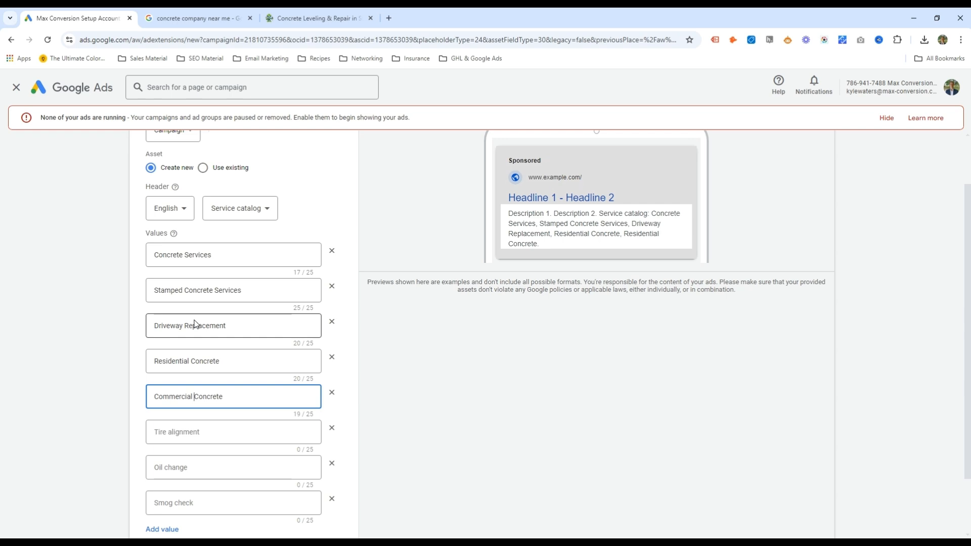
Step: Fill the remaining snippet values with Customer Firepits, Foundation Pours and Patio Concrete Company, and save the structured snippet
{"action": "left_click", "coordinate": [296, 442]}
{"action": "type", "text": "Customer Firepits"}
{"action": "key", "text": "Tab"}
{"action": "type", "text": "Foundation Pours"}
{"action": "key", "text": "Tab"}
{"action": "type", "text": "Patio Concrete Company"}
{"action": "scroll", "coordinate": [314, 435], "scroll_direction": "down", "scroll_amount": 2}
{"action": "left_click", "coordinate": [145, 493]}
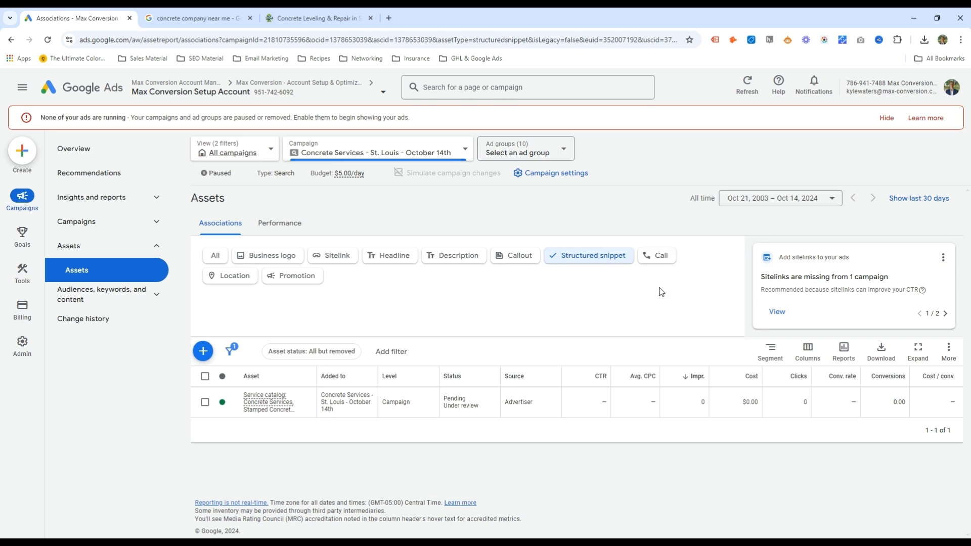
Step: Review the campaign's call and location assets and examine the local business listings in the Google results for concrete company near me
{"action": "left_click", "coordinate": [663, 266]}
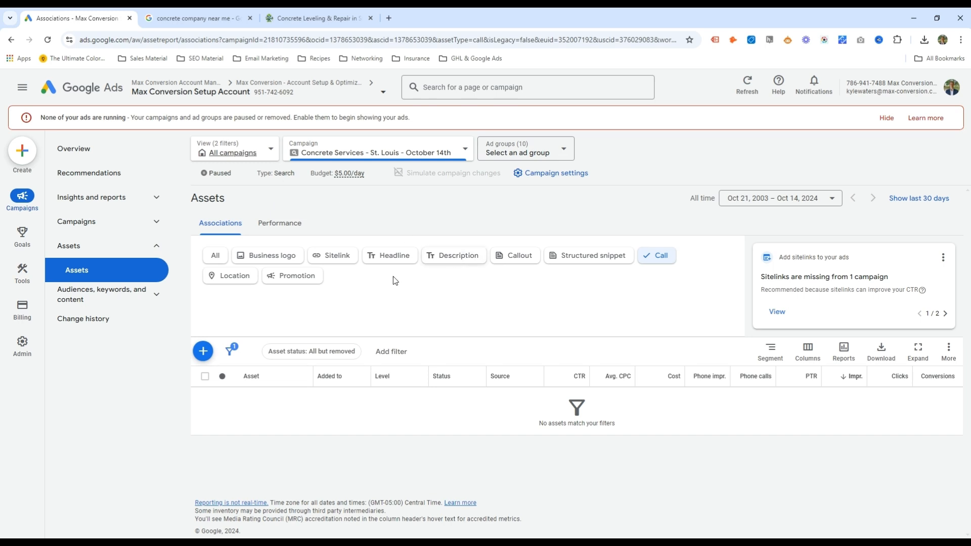
{"action": "left_click", "coordinate": [232, 279]}
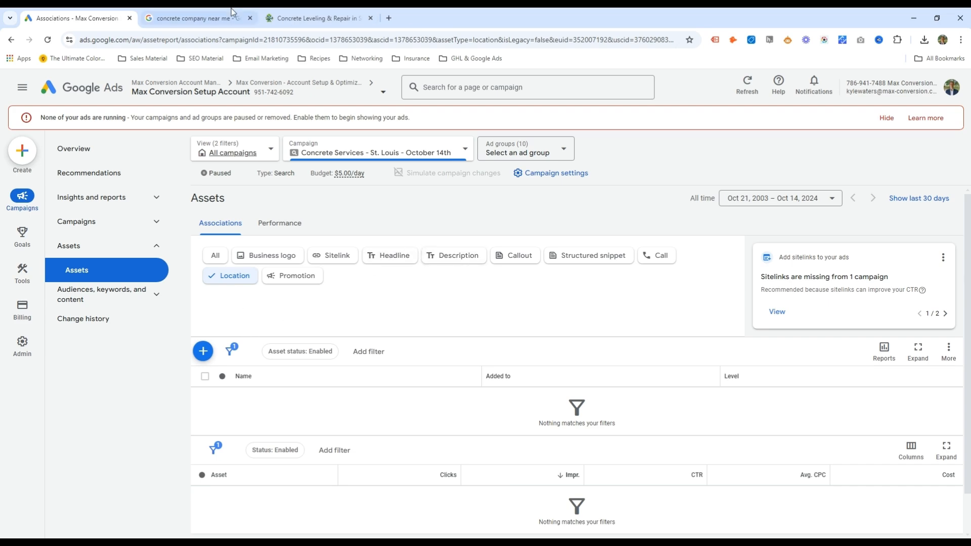
{"action": "left_click", "coordinate": [197, 18]}
{"action": "scroll", "coordinate": [415, 246], "scroll_direction": "down", "scroll_amount": 3}
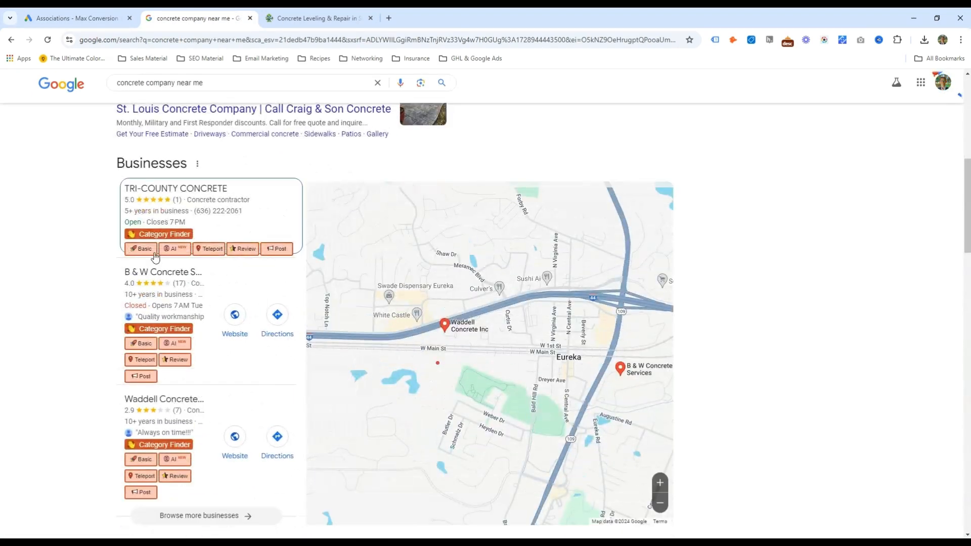
{"action": "scroll", "coordinate": [124, 268], "scroll_direction": "up", "scroll_amount": 1}
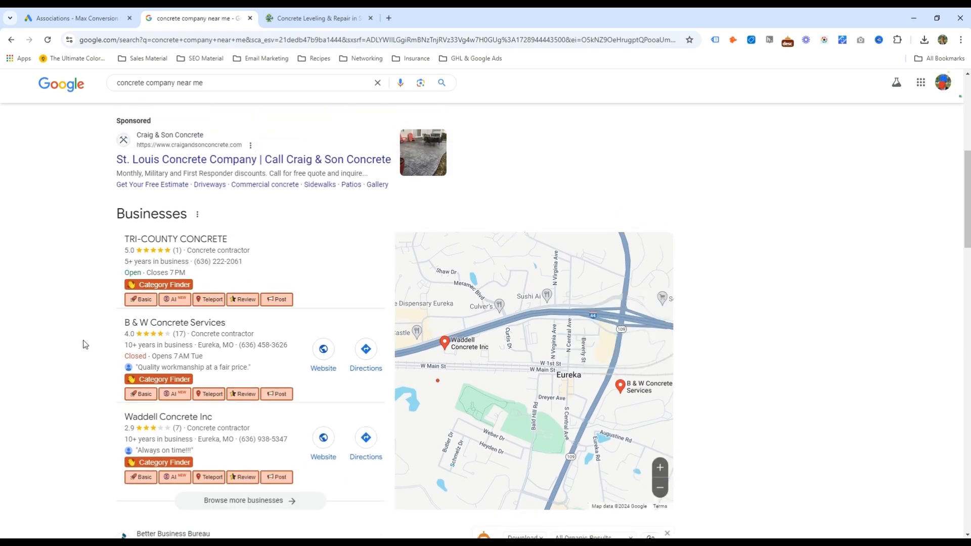
{"action": "left_click", "coordinate": [91, 17]}
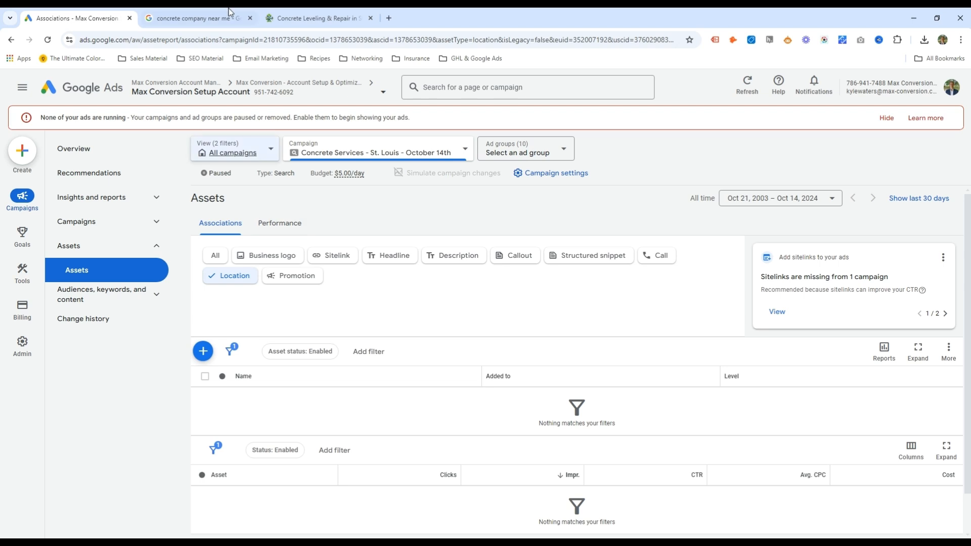
{"action": "left_click", "coordinate": [197, 19]}
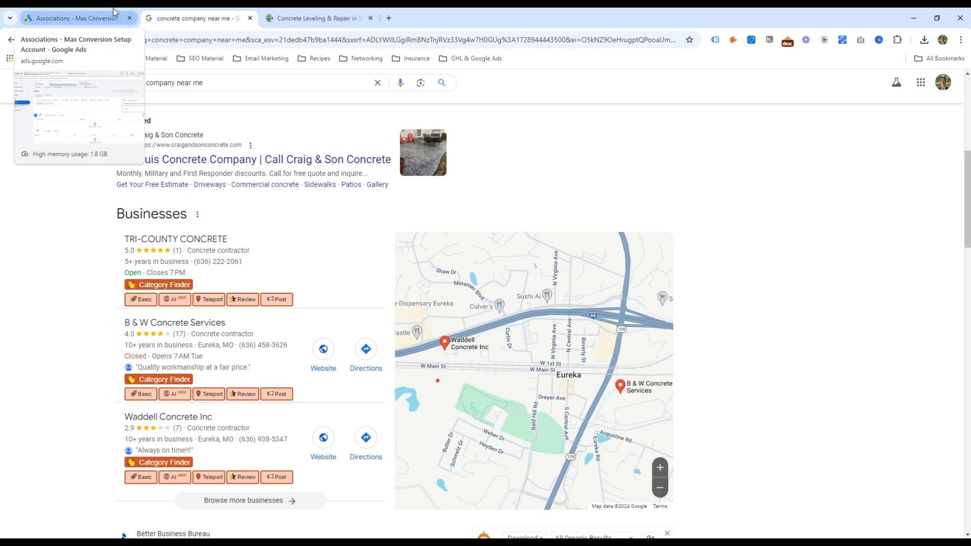
{"action": "left_click", "coordinate": [138, 14]}
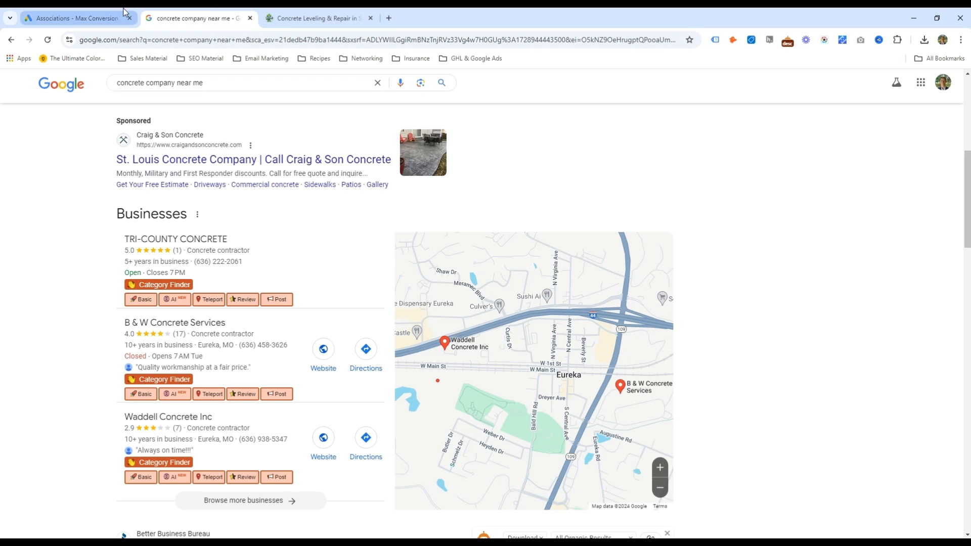
Step: Draft a new campaign promotion with a monetary discount of $100 on the item $1000+ Projects
{"action": "left_click", "coordinate": [302, 277]}
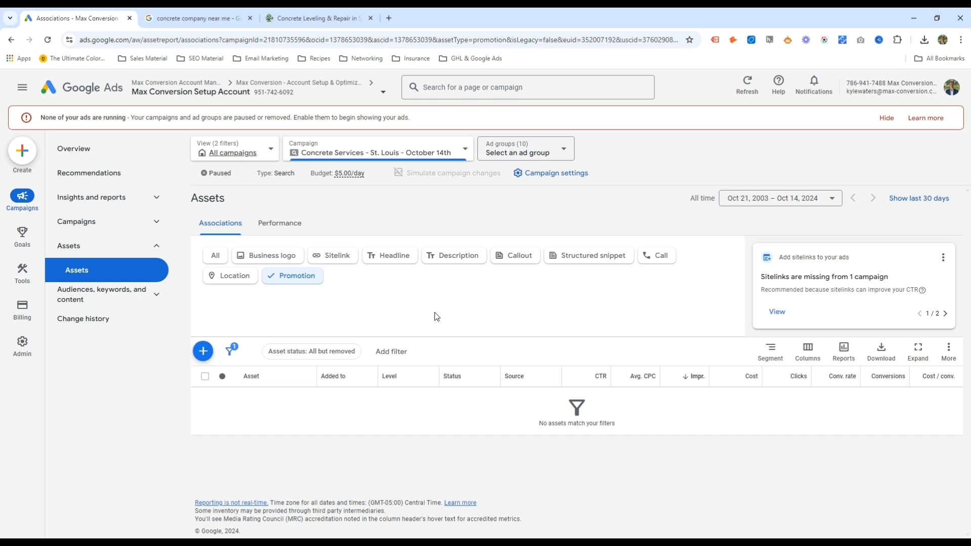
{"action": "left_click", "coordinate": [203, 351]}
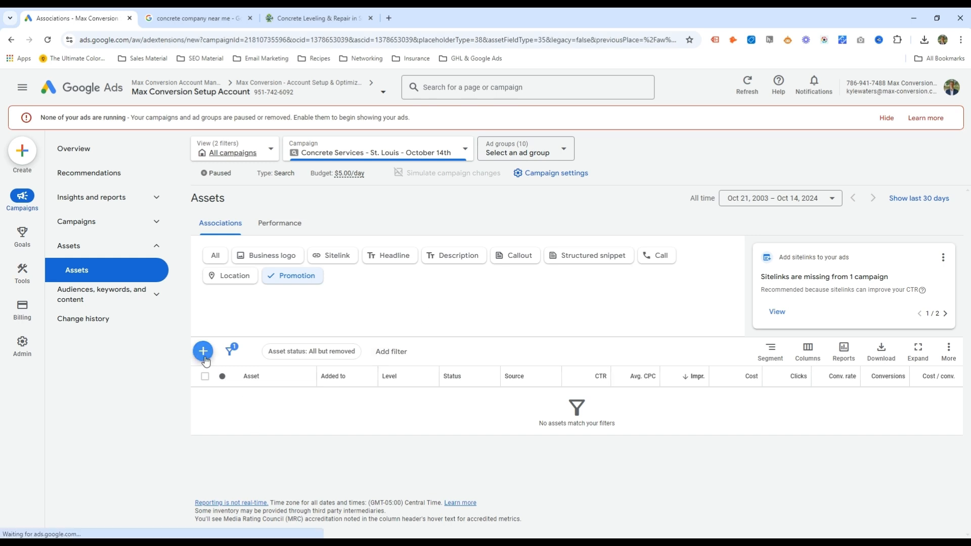
{"action": "left_click", "coordinate": [251, 381]}
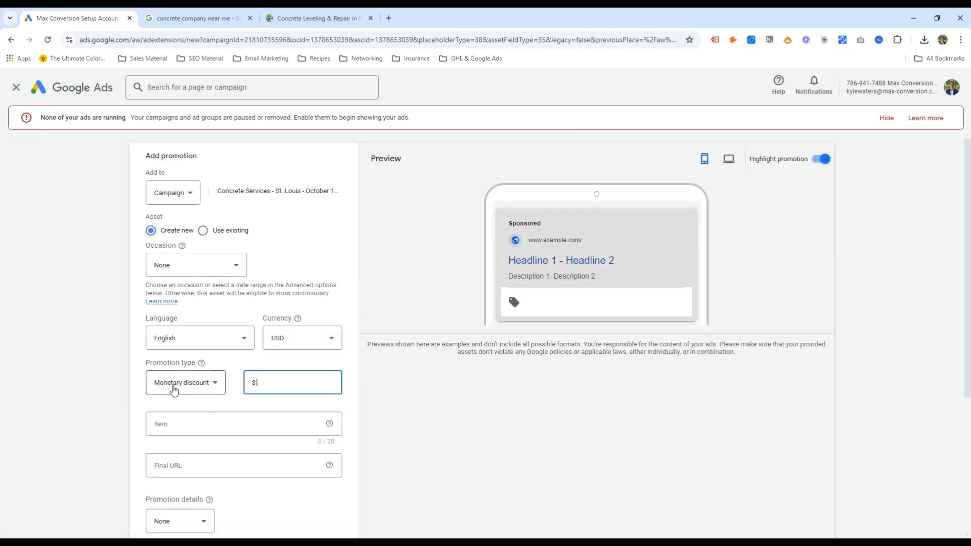
{"action": "left_click", "coordinate": [174, 387]}
{"action": "left_click", "coordinate": [275, 381]}
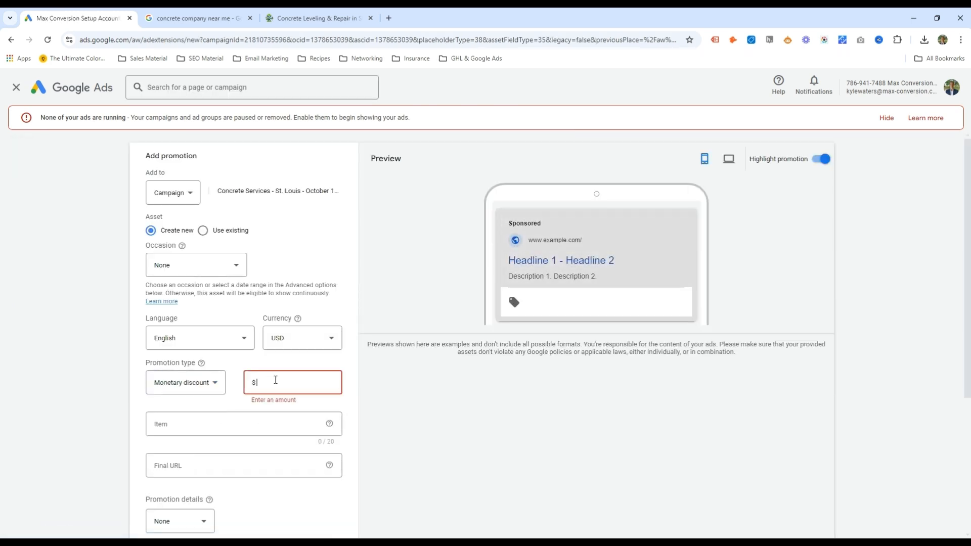
{"action": "type", "text": "100"}
{"action": "left_click", "coordinate": [235, 417]}
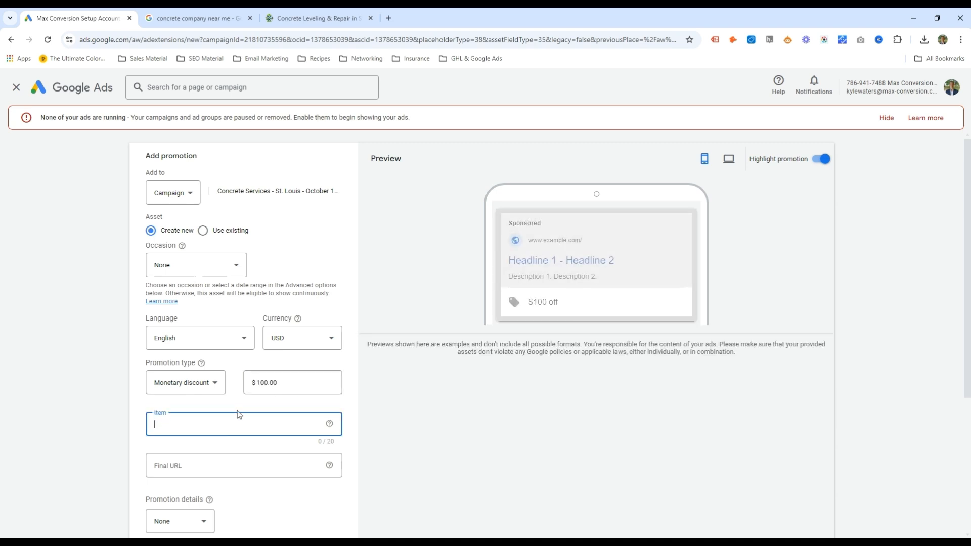
{"action": "type", "text": "$1000+"}
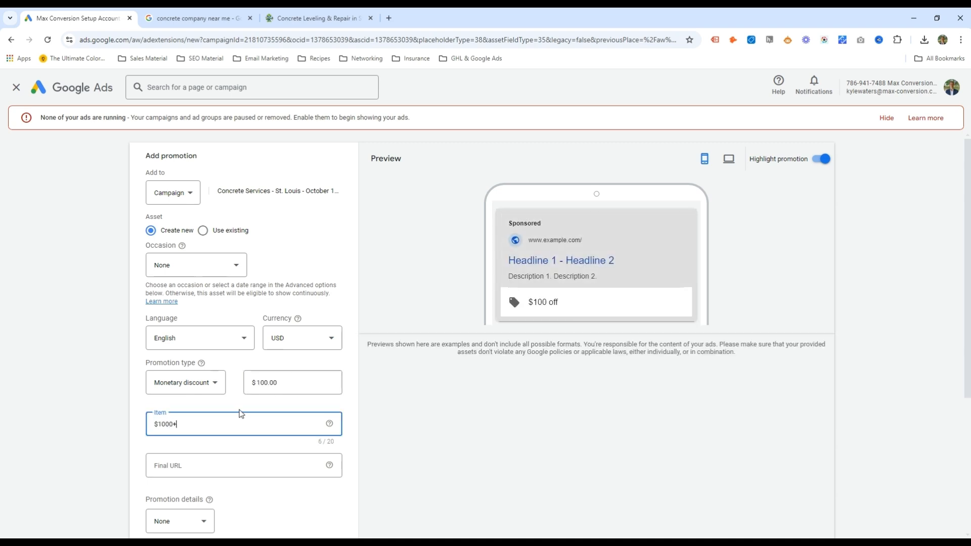
{"action": "type", "text": " Projects"}
{"action": "left_click", "coordinate": [420, 476]}
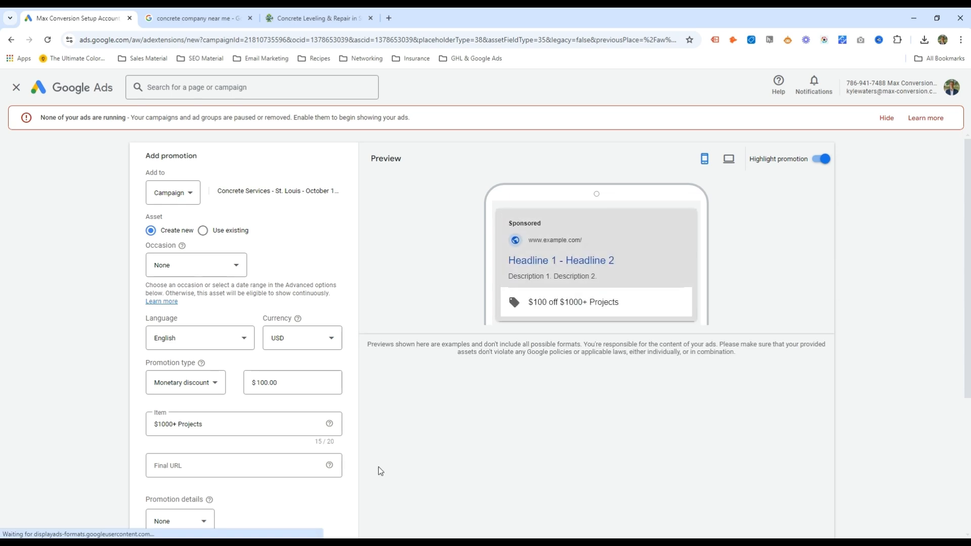
Step: Look through the promotion's details and occasion options, and discard the promotion draft
{"action": "scroll", "coordinate": [263, 420], "scroll_direction": "down", "scroll_amount": 2}
{"action": "left_click", "coordinate": [186, 364]}
{"action": "left_click", "coordinate": [195, 420]}
{"action": "left_click", "coordinate": [238, 420]}
{"action": "scroll", "coordinate": [239, 415], "scroll_direction": "down", "scroll_amount": 1}
{"action": "scroll", "coordinate": [238, 412], "scroll_direction": "up", "scroll_amount": 3}
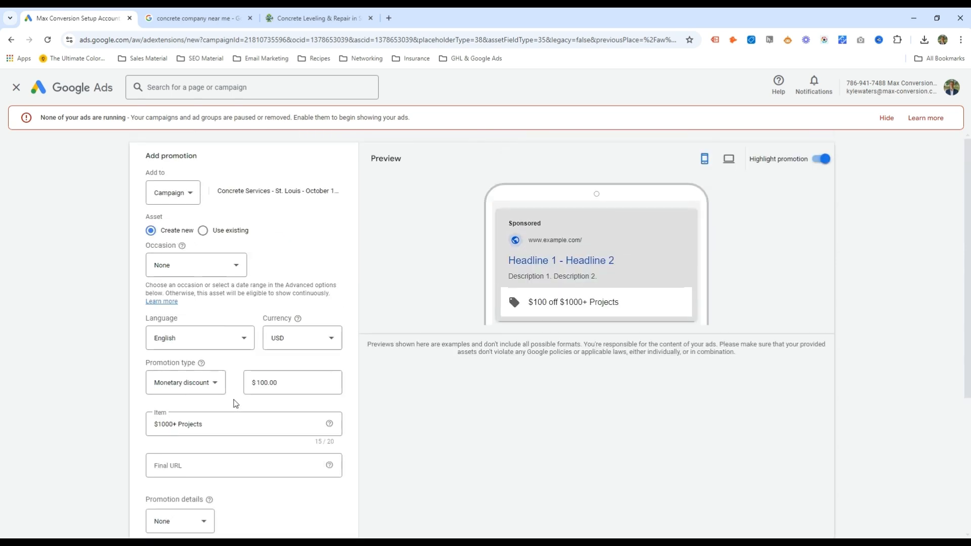
{"action": "left_click", "coordinate": [193, 266]}
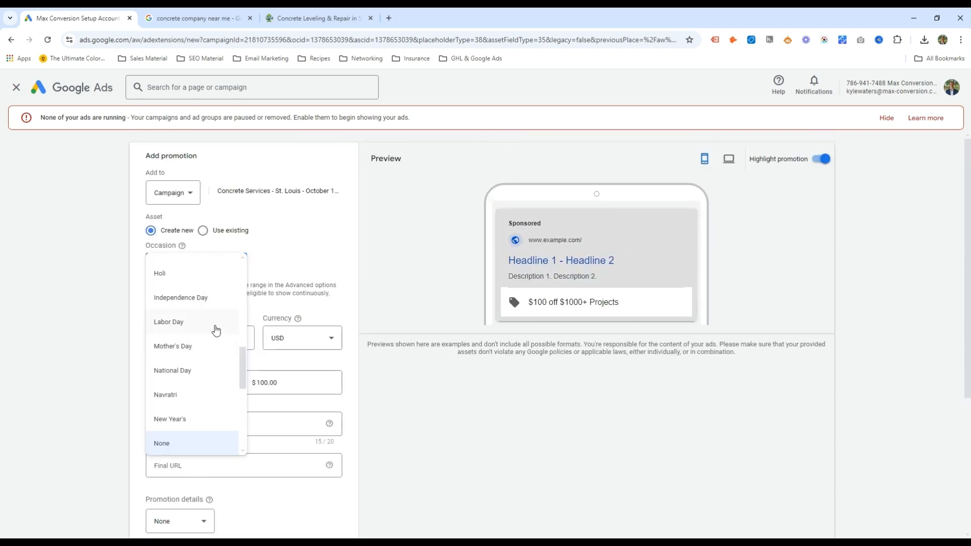
{"action": "left_click", "coordinate": [356, 247]}
{"action": "scroll", "coordinate": [280, 293], "scroll_direction": "down", "scroll_amount": 4}
{"action": "left_click", "coordinate": [186, 494]}
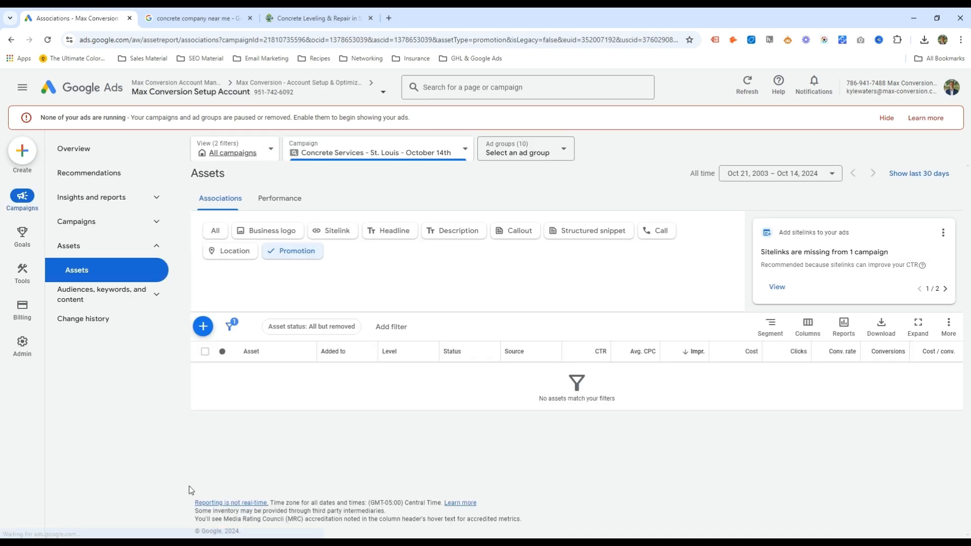
Step: Open the overview of the St. Louis concrete services campaign
{"action": "left_click", "coordinate": [136, 162]}
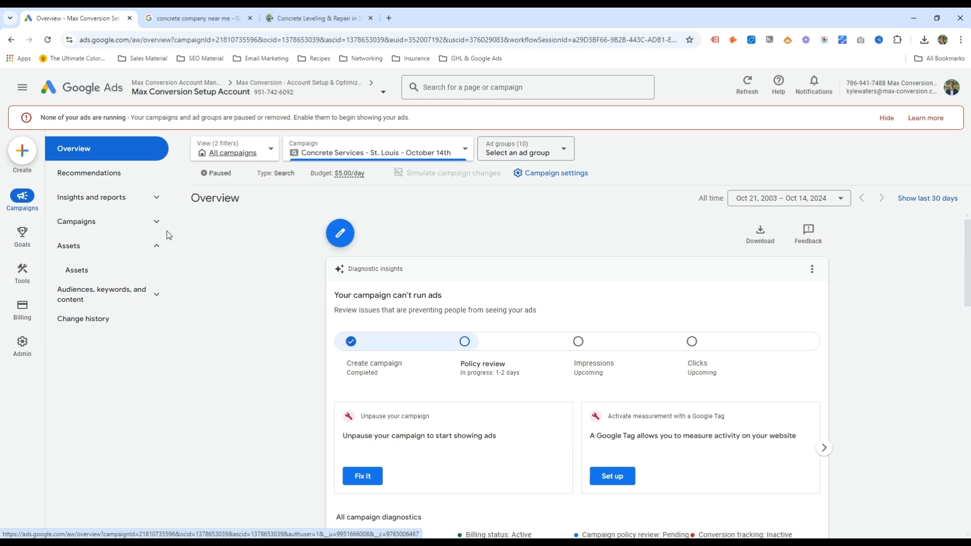
Step: Try the Conversions bidding focus in the campaign settings, and discard the change
{"action": "left_click", "coordinate": [536, 173]}
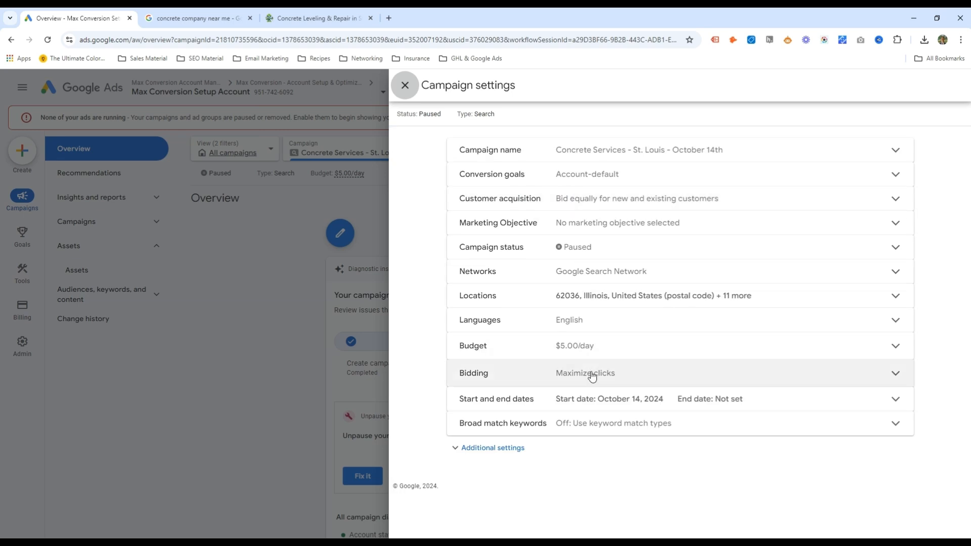
{"action": "left_click", "coordinate": [592, 374]}
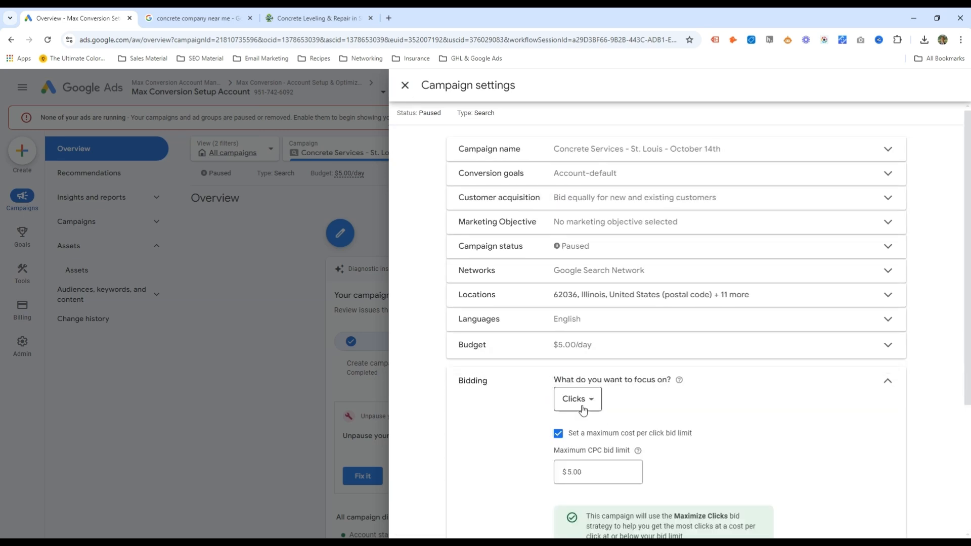
{"action": "left_click", "coordinate": [587, 402]}
{"action": "left_click", "coordinate": [582, 425]}
{"action": "scroll", "coordinate": [657, 415], "scroll_direction": "down", "scroll_amount": 3}
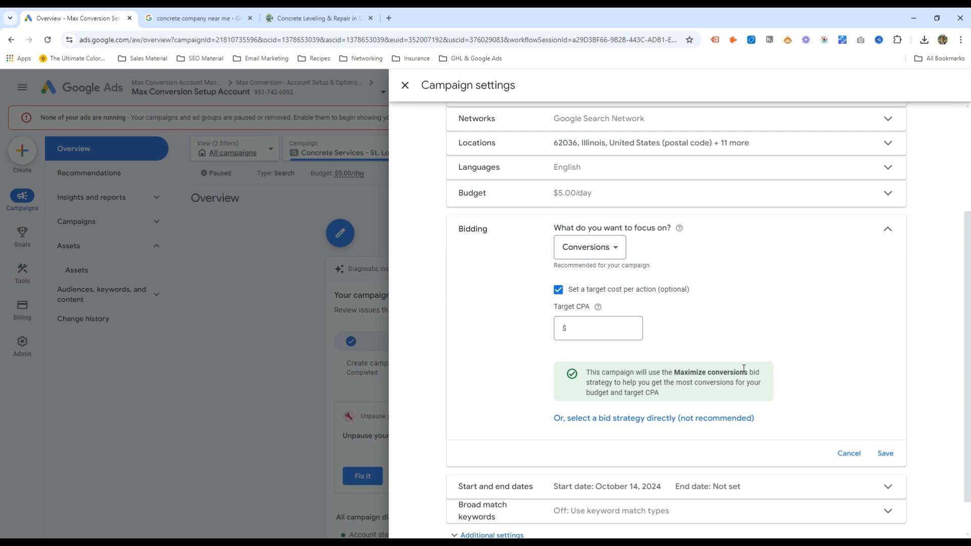
{"action": "left_click", "coordinate": [849, 453]}
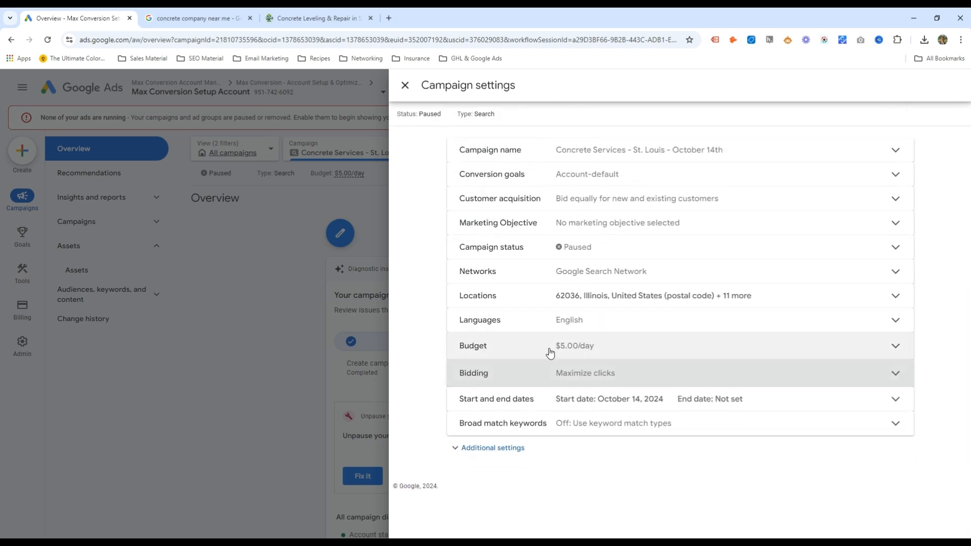
Step: Review the campaign's bidding options once more without saving, and close the campaign settings
{"action": "left_click", "coordinate": [567, 373]}
{"action": "left_click", "coordinate": [846, 519]}
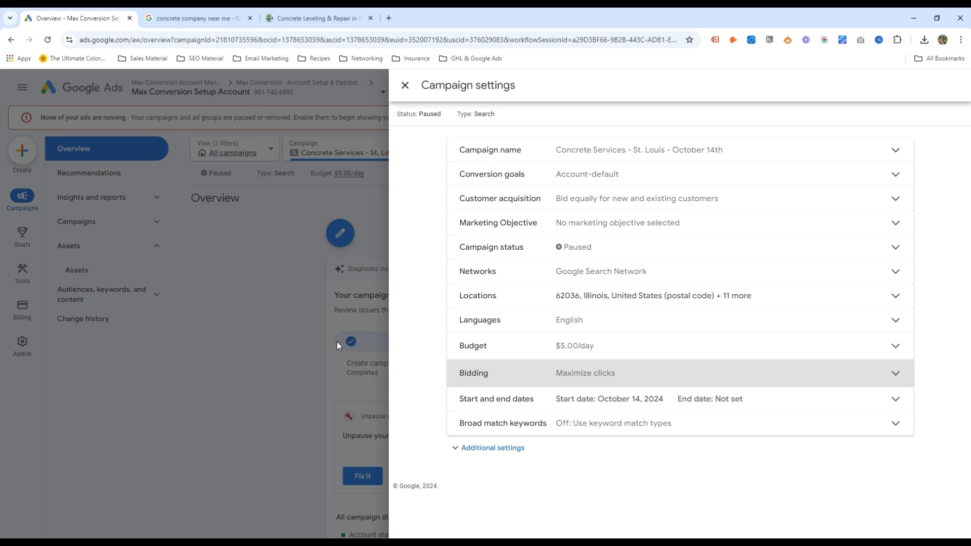
{"action": "left_click", "coordinate": [337, 312]}
Step: View the campaign list and the ad groups of the St. Louis concrete services campaign
{"action": "mouse_move", "coordinate": [23, 309]}
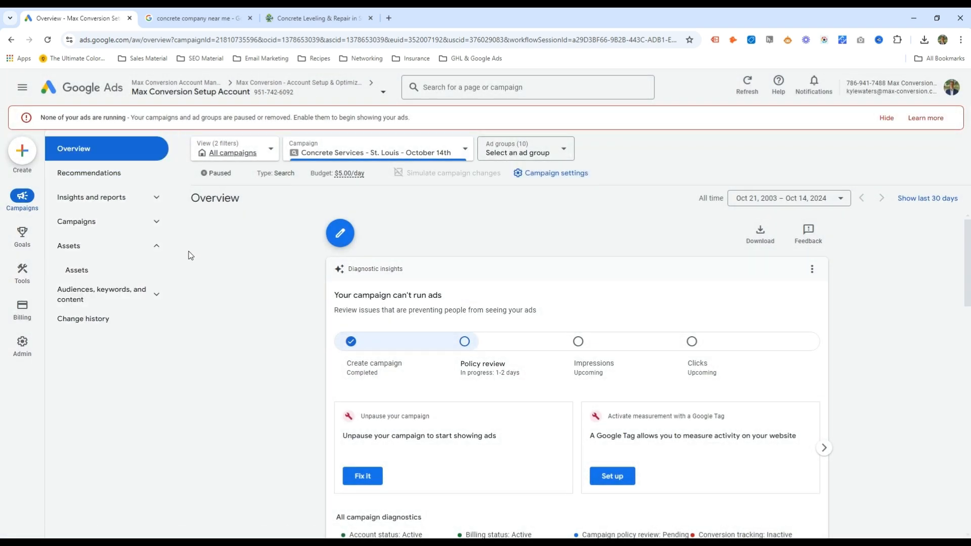
{"action": "left_click", "coordinate": [156, 223]}
{"action": "left_click", "coordinate": [151, 255]}
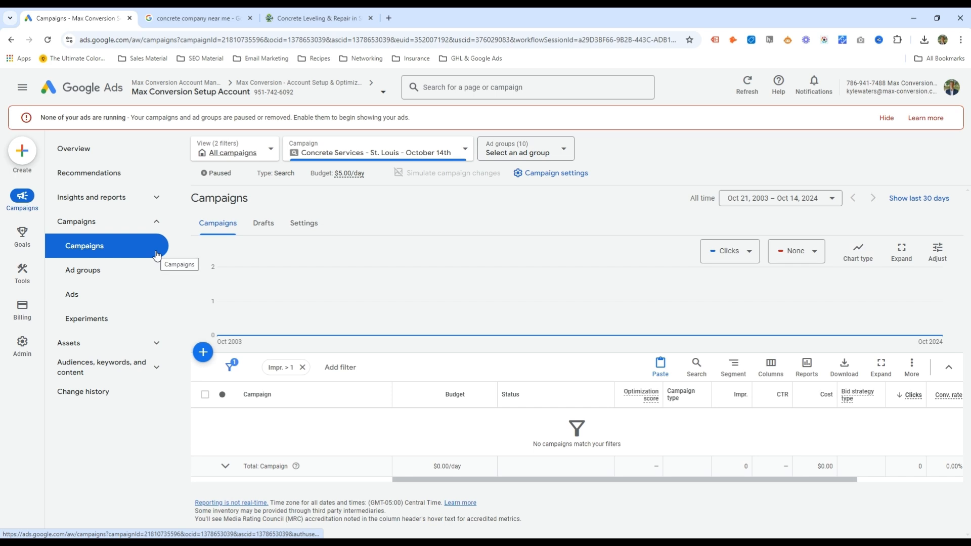
{"action": "left_click", "coordinate": [154, 270]}
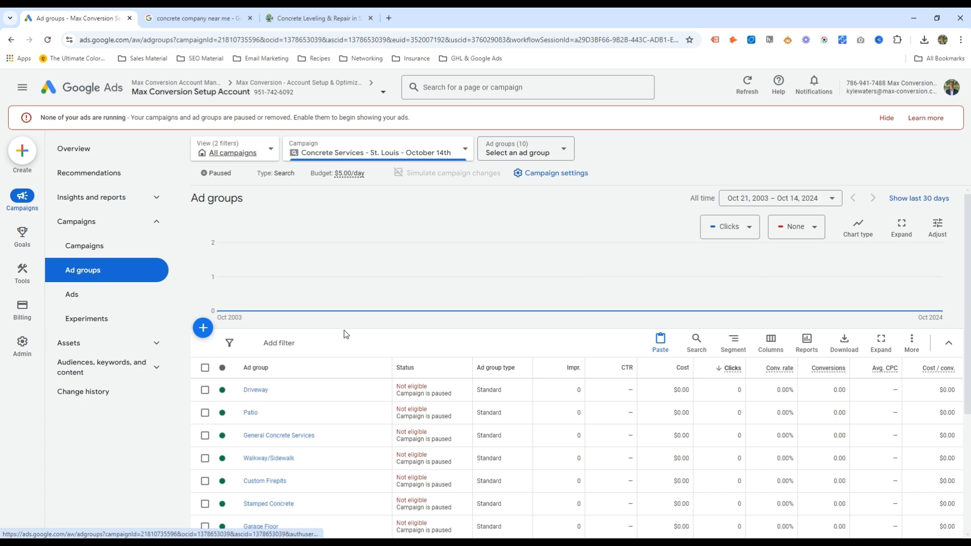
Step: Open the campaign's Search terms report and remove its keyword filter
{"action": "left_click", "coordinate": [151, 223]}
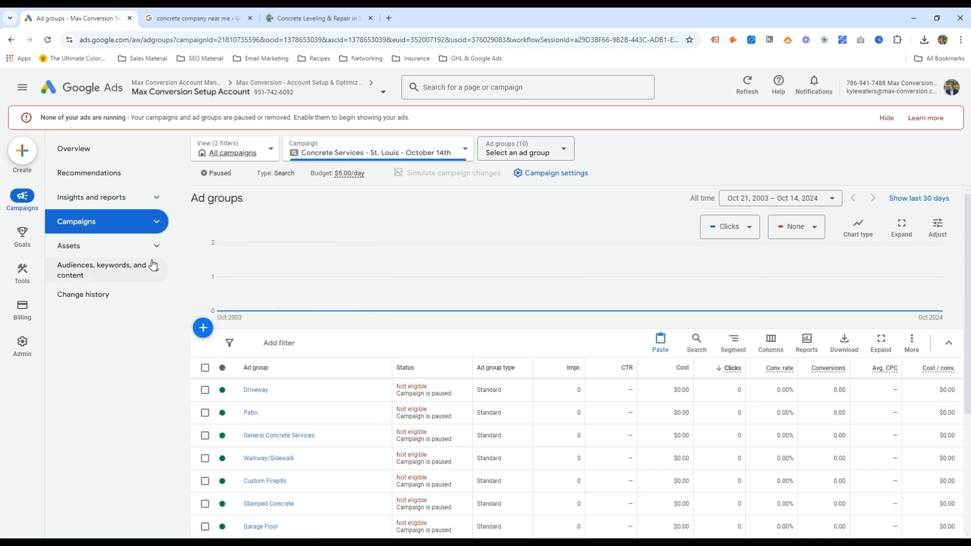
{"action": "left_click", "coordinate": [145, 203]}
{"action": "left_click", "coordinate": [129, 269]}
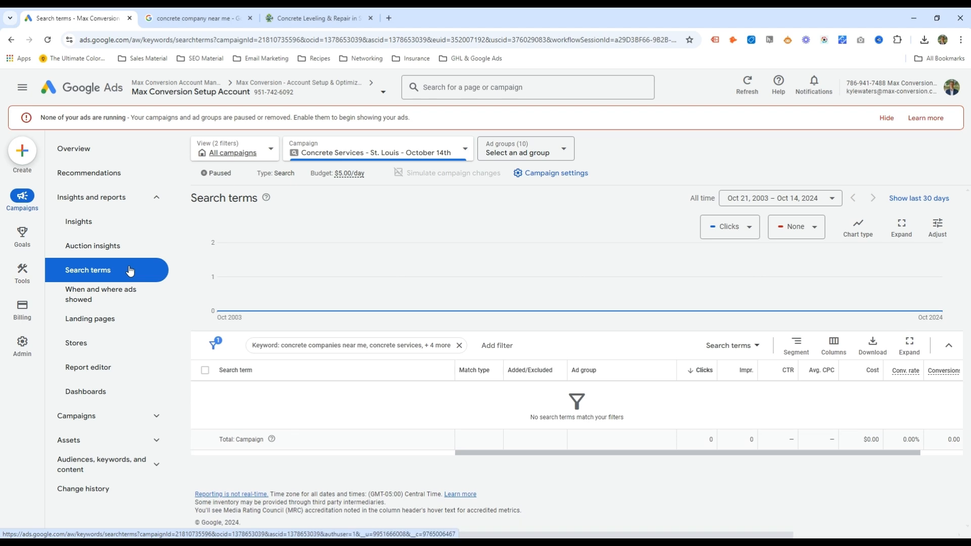
{"action": "left_click", "coordinate": [459, 345]}
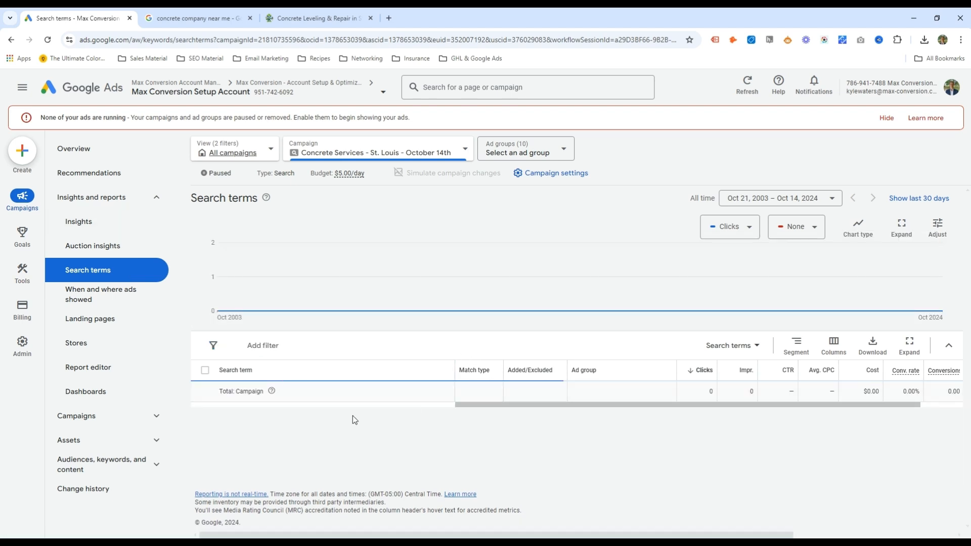